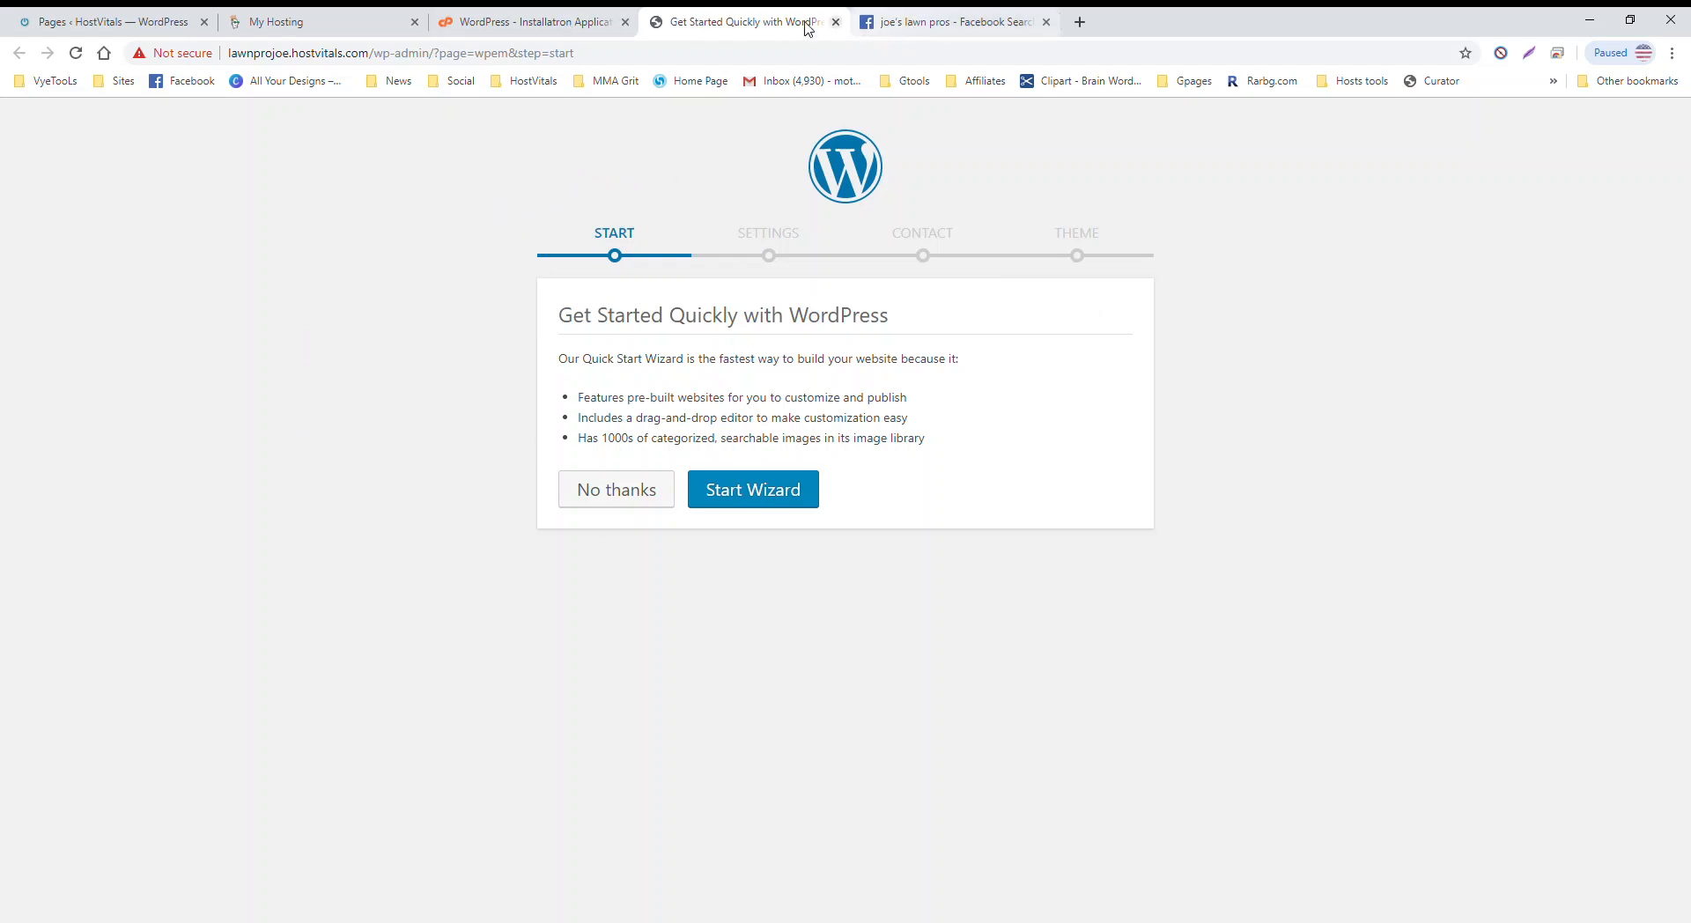
# Step: Switch to the cPanel Installatron list of WordPress installs and scroll through it
pyautogui.click(546, 22)
pyautogui.scroll(-4, 388, 401)
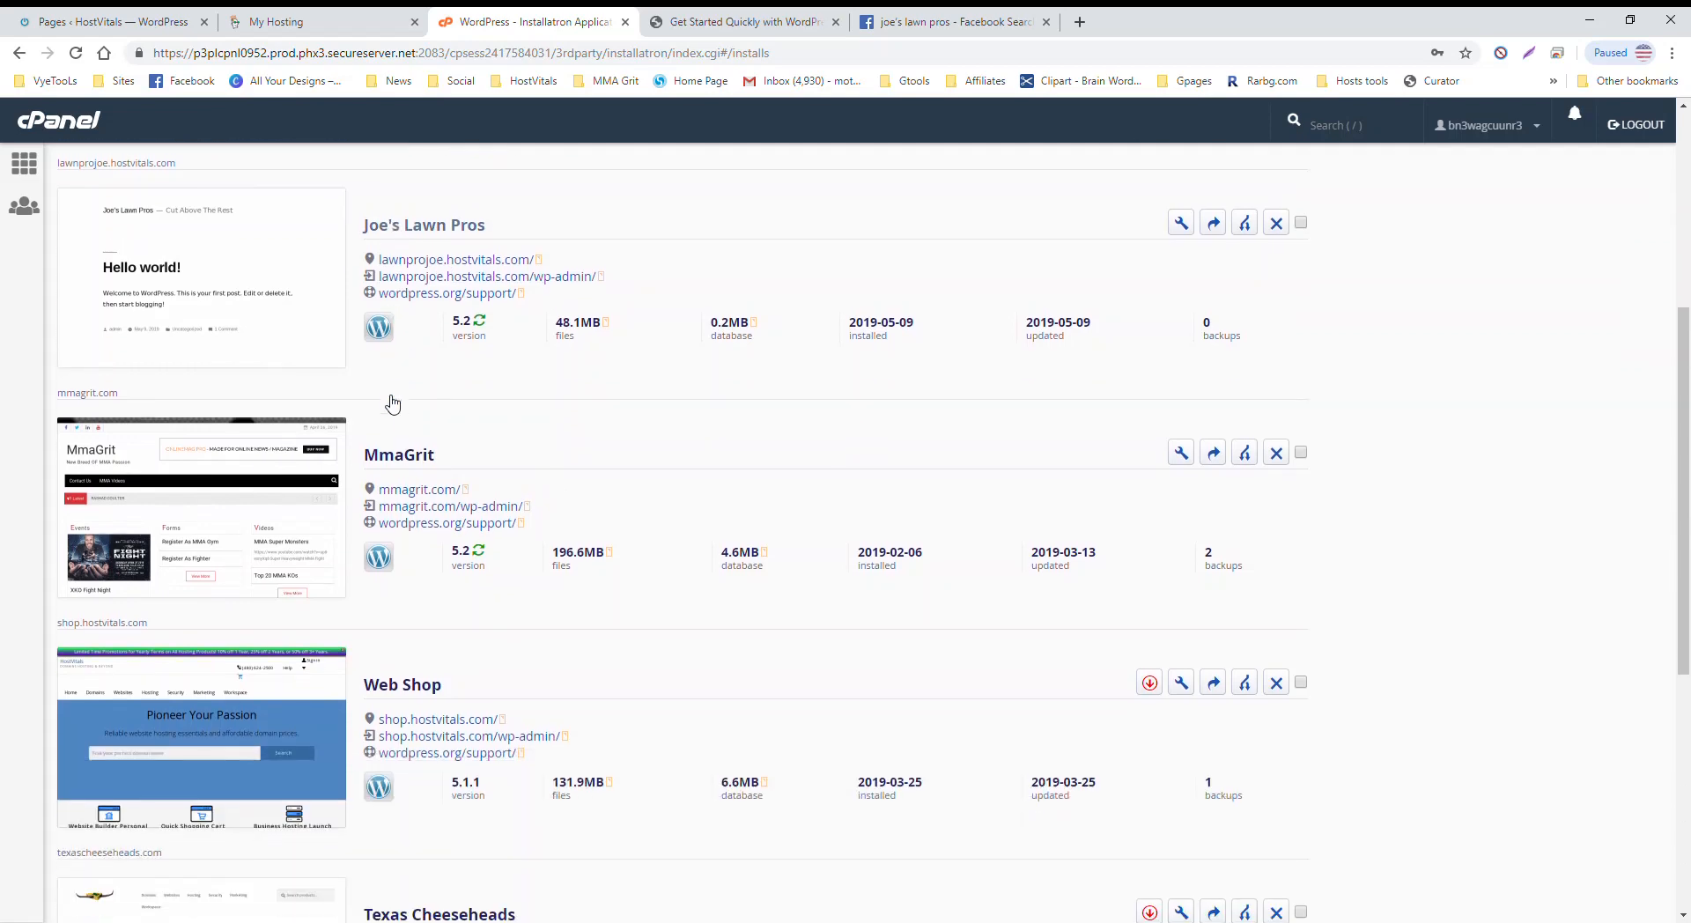
# Step: Look over the Joe's Lawn Pros install, then go back to the Get Started Quickly wizard
pyautogui.scroll(3, 385, 403)
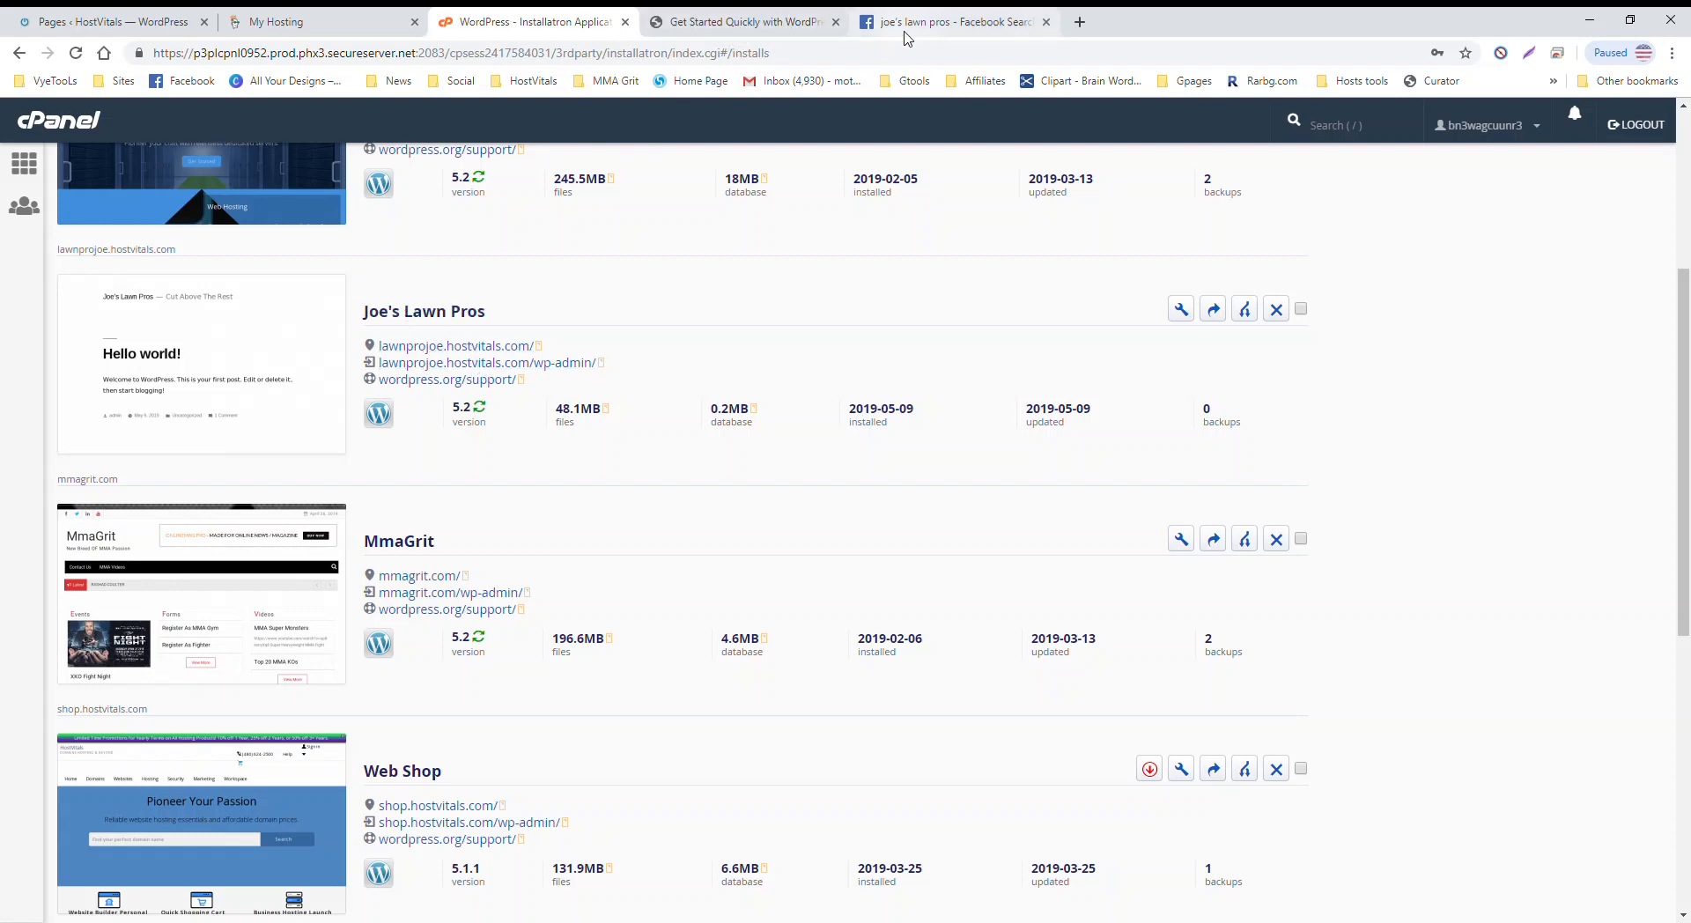
pyautogui.click(758, 26)
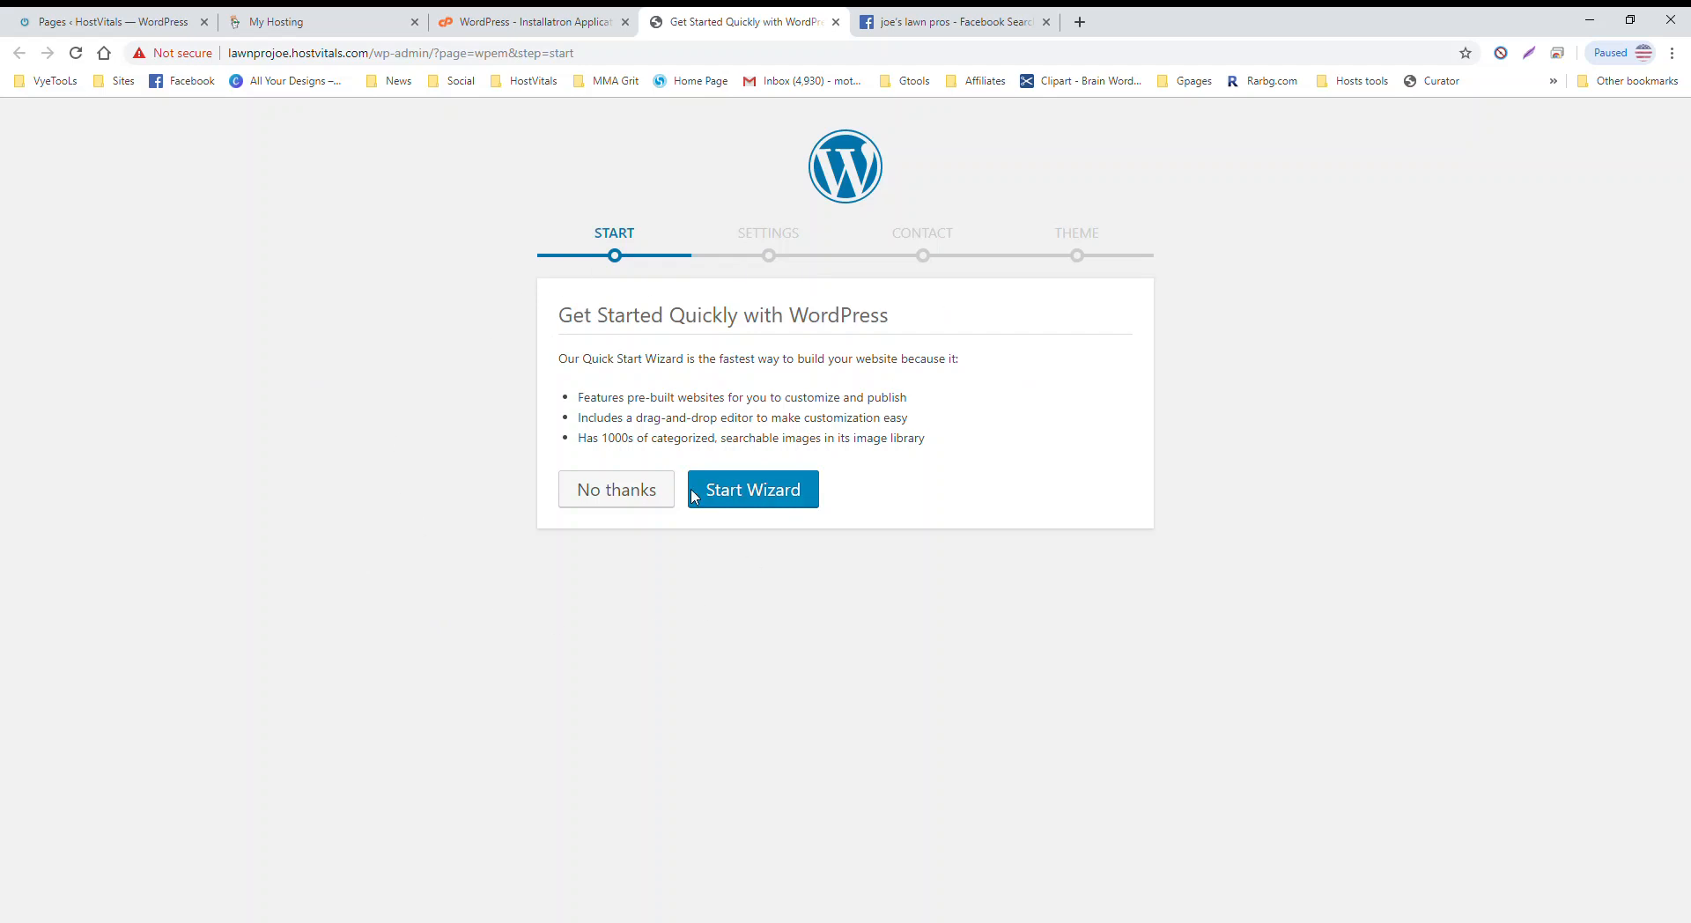
# Step: Start the wizard, pick Home Services / Construction as the industry, and continue to Contact
pyautogui.click(745, 491)
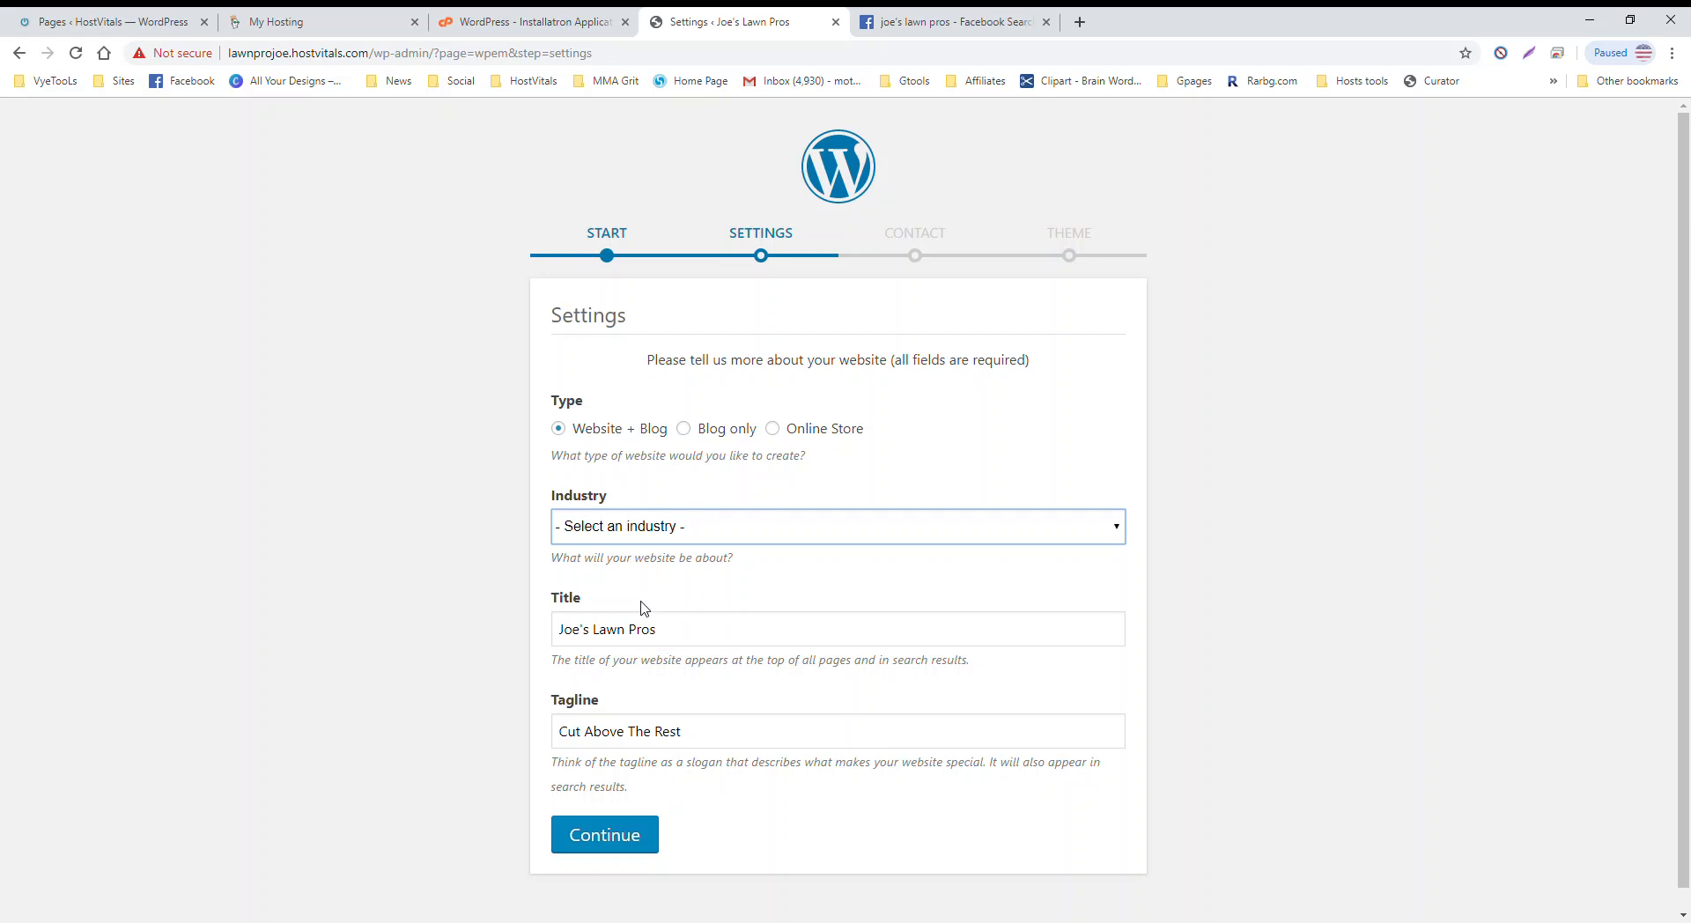
pyautogui.click(643, 652)
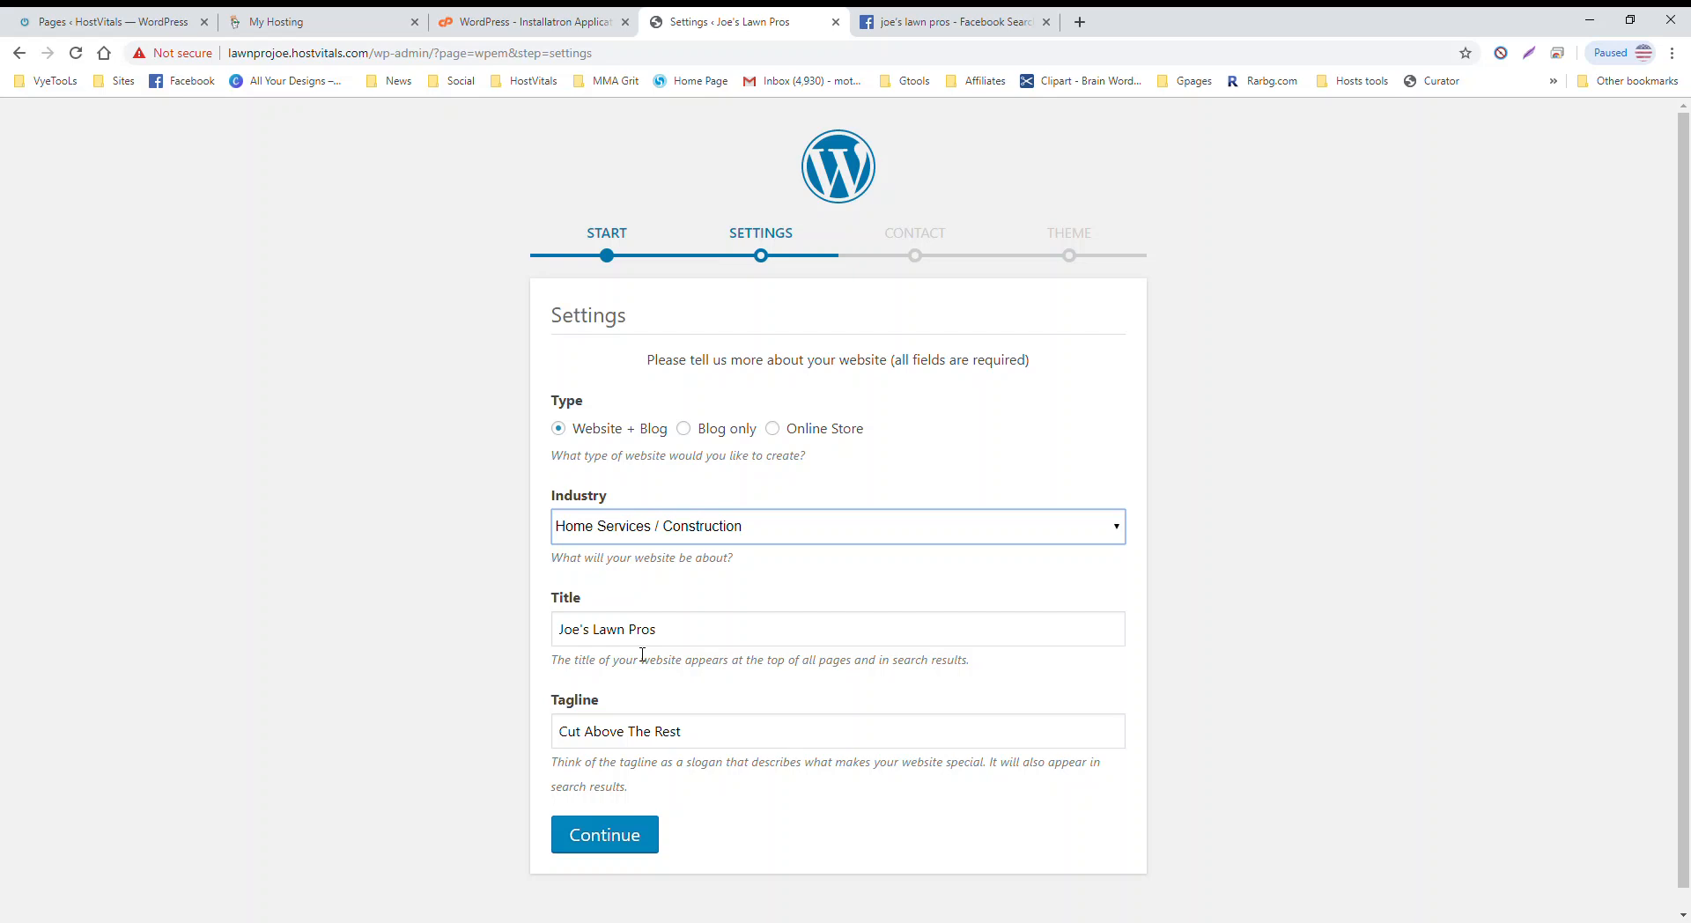
pyautogui.click(604, 835)
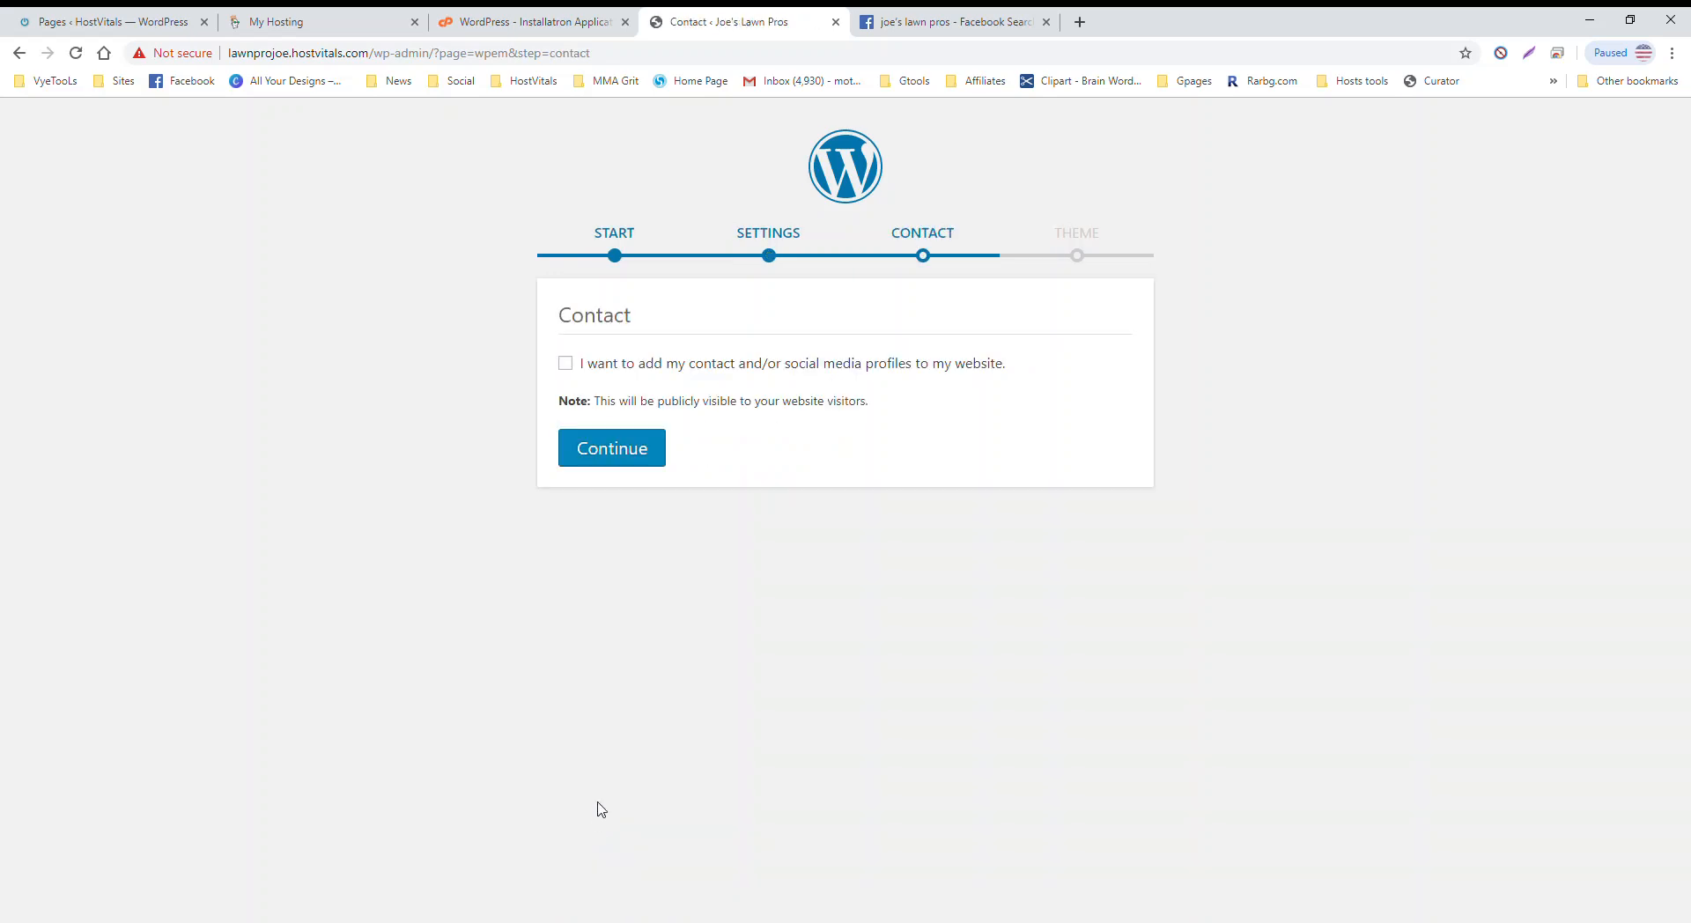
# Step: Enable contact and social profiles, then enter the business e-mail address and phone number
pyautogui.click(564, 363)
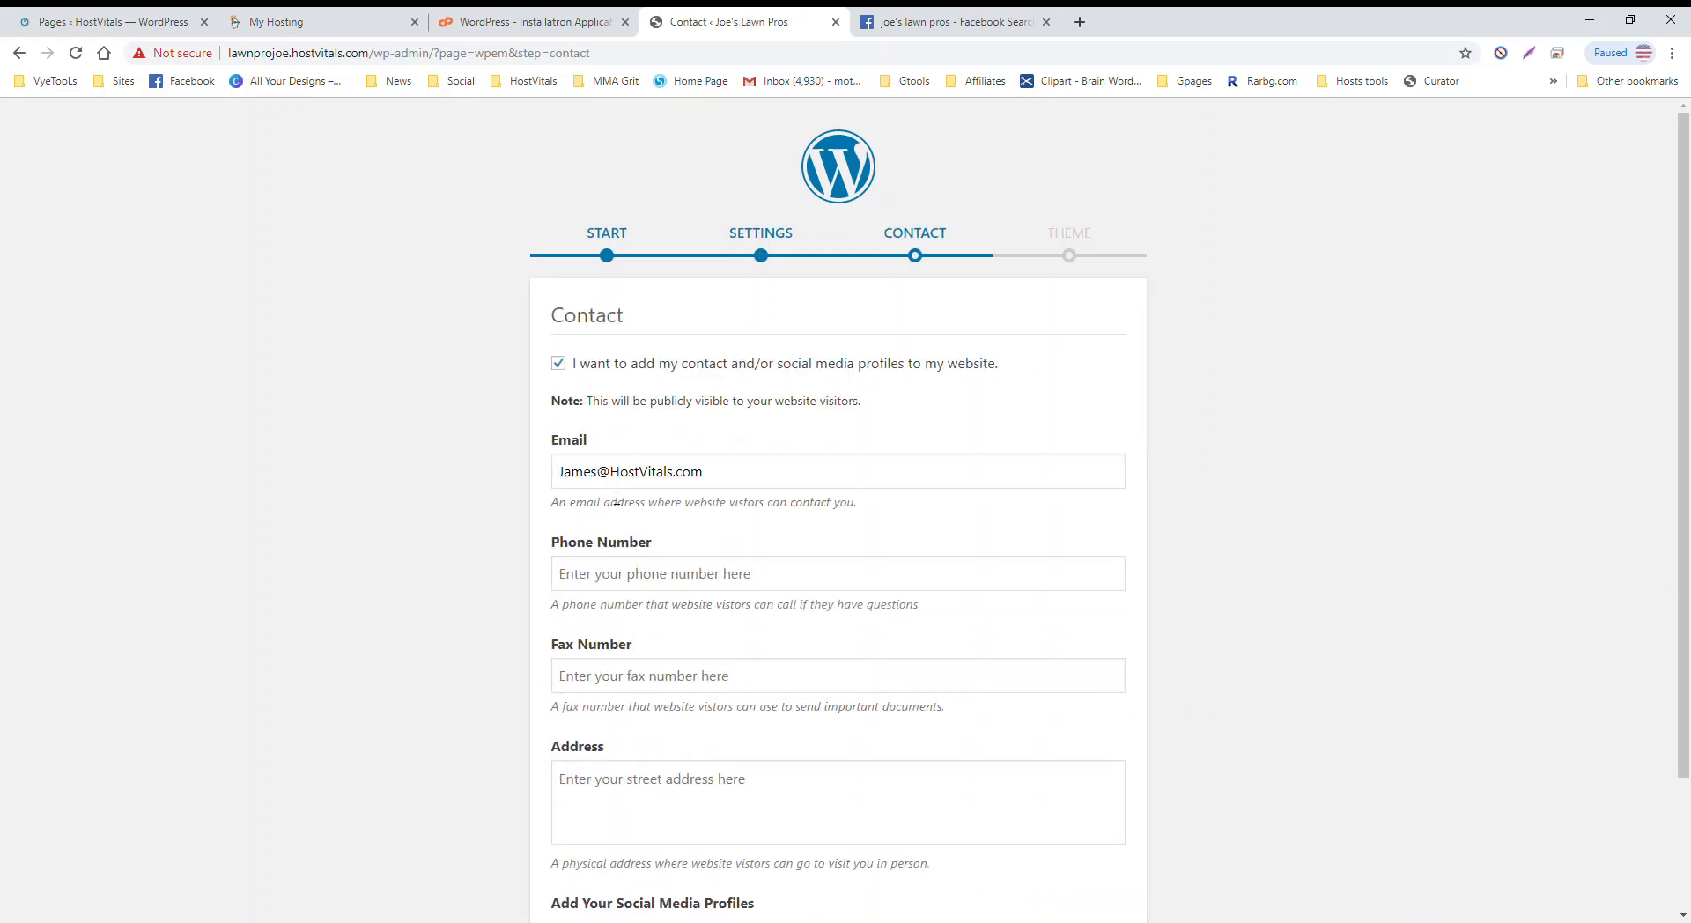
pyautogui.tripleClick(747, 476)
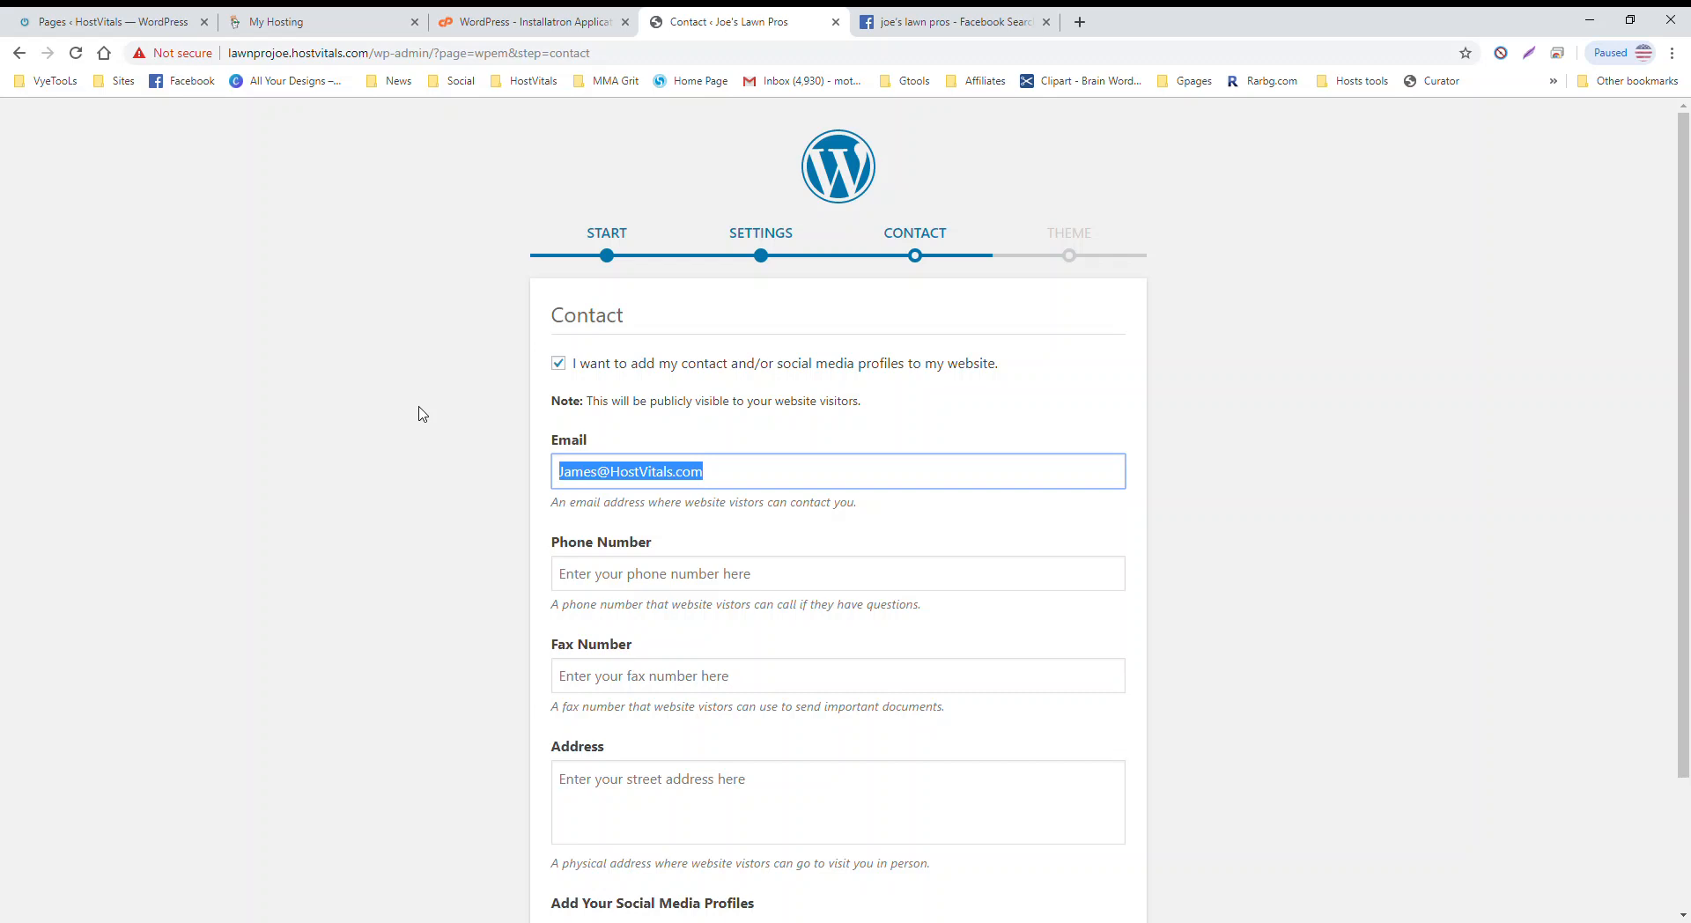
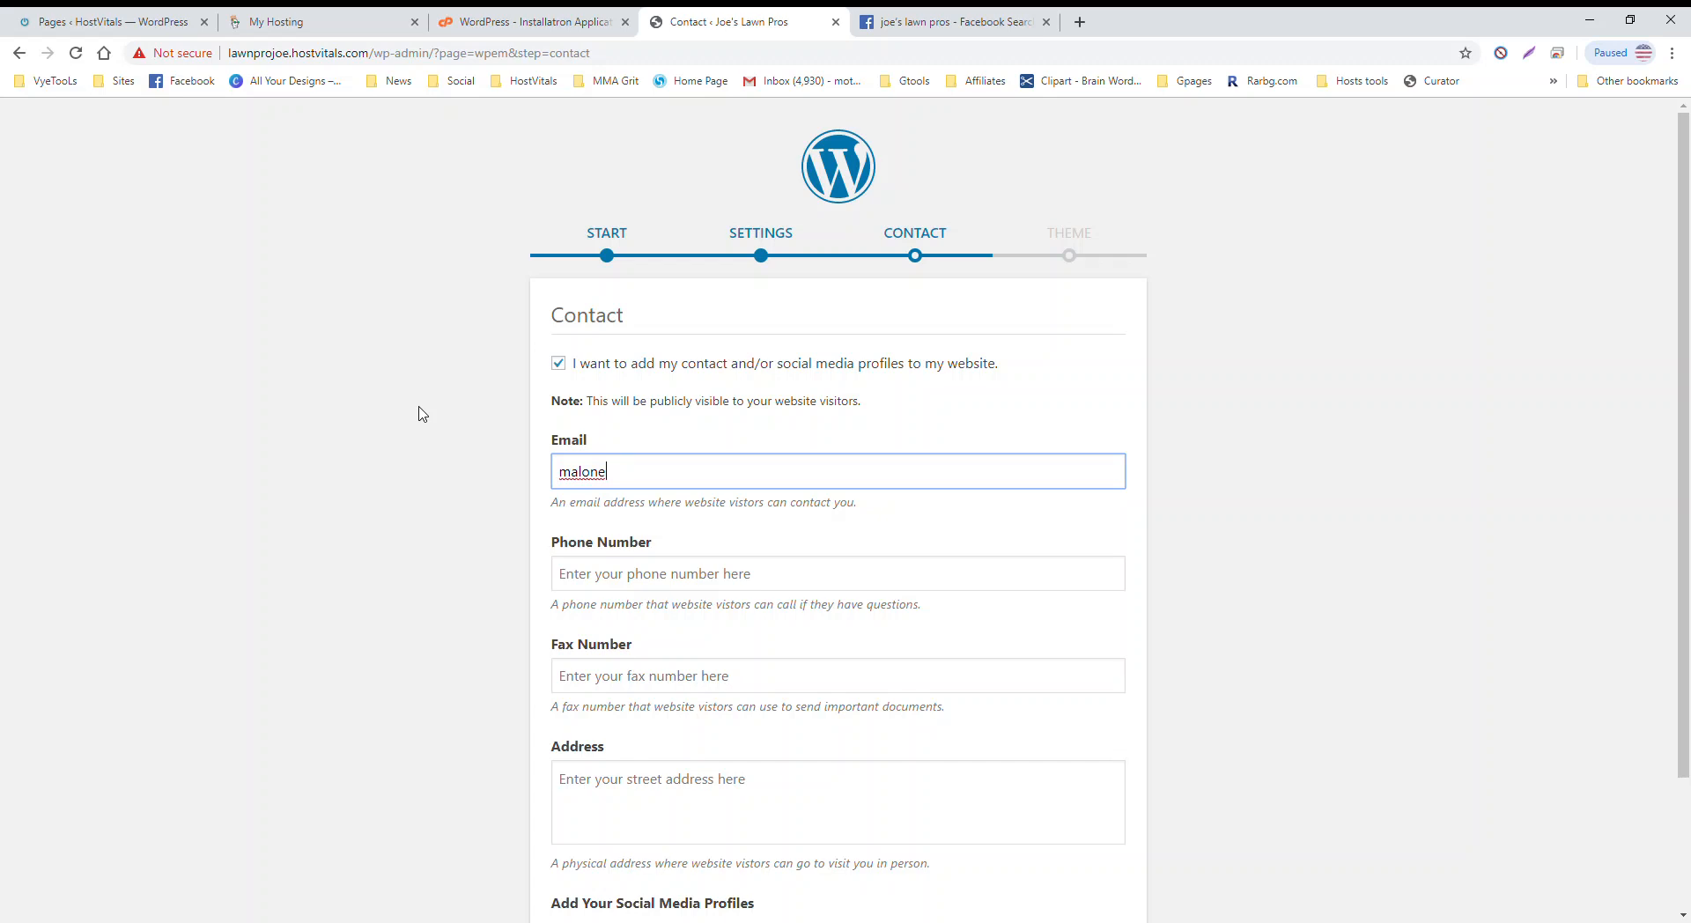
pyautogui.click(654, 589)
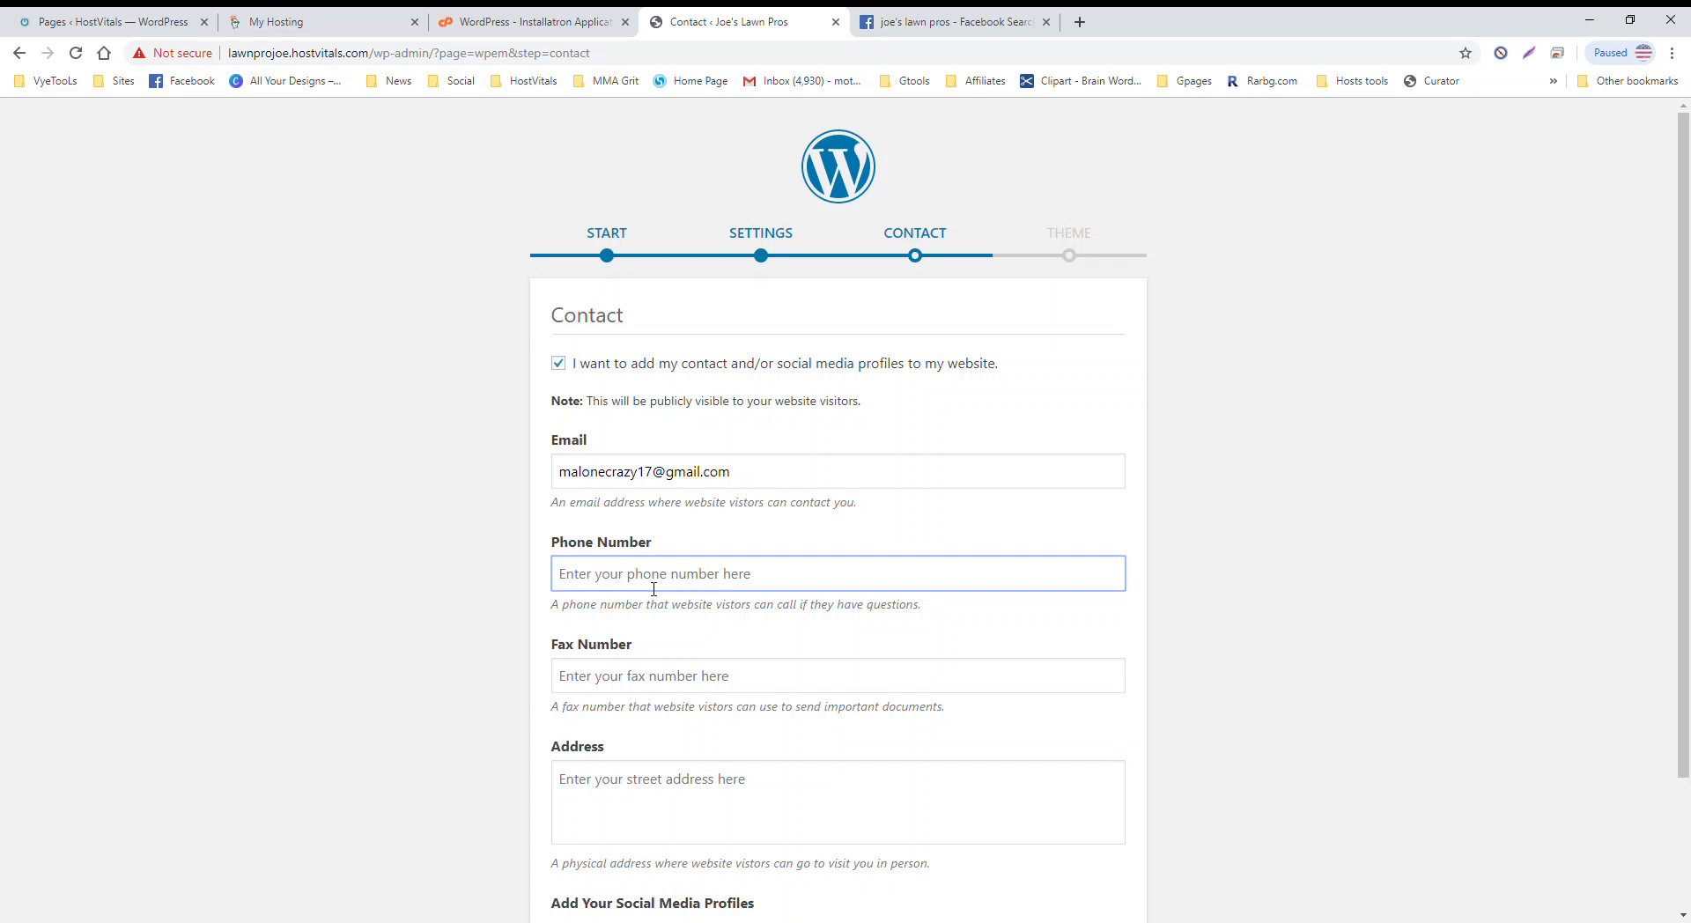
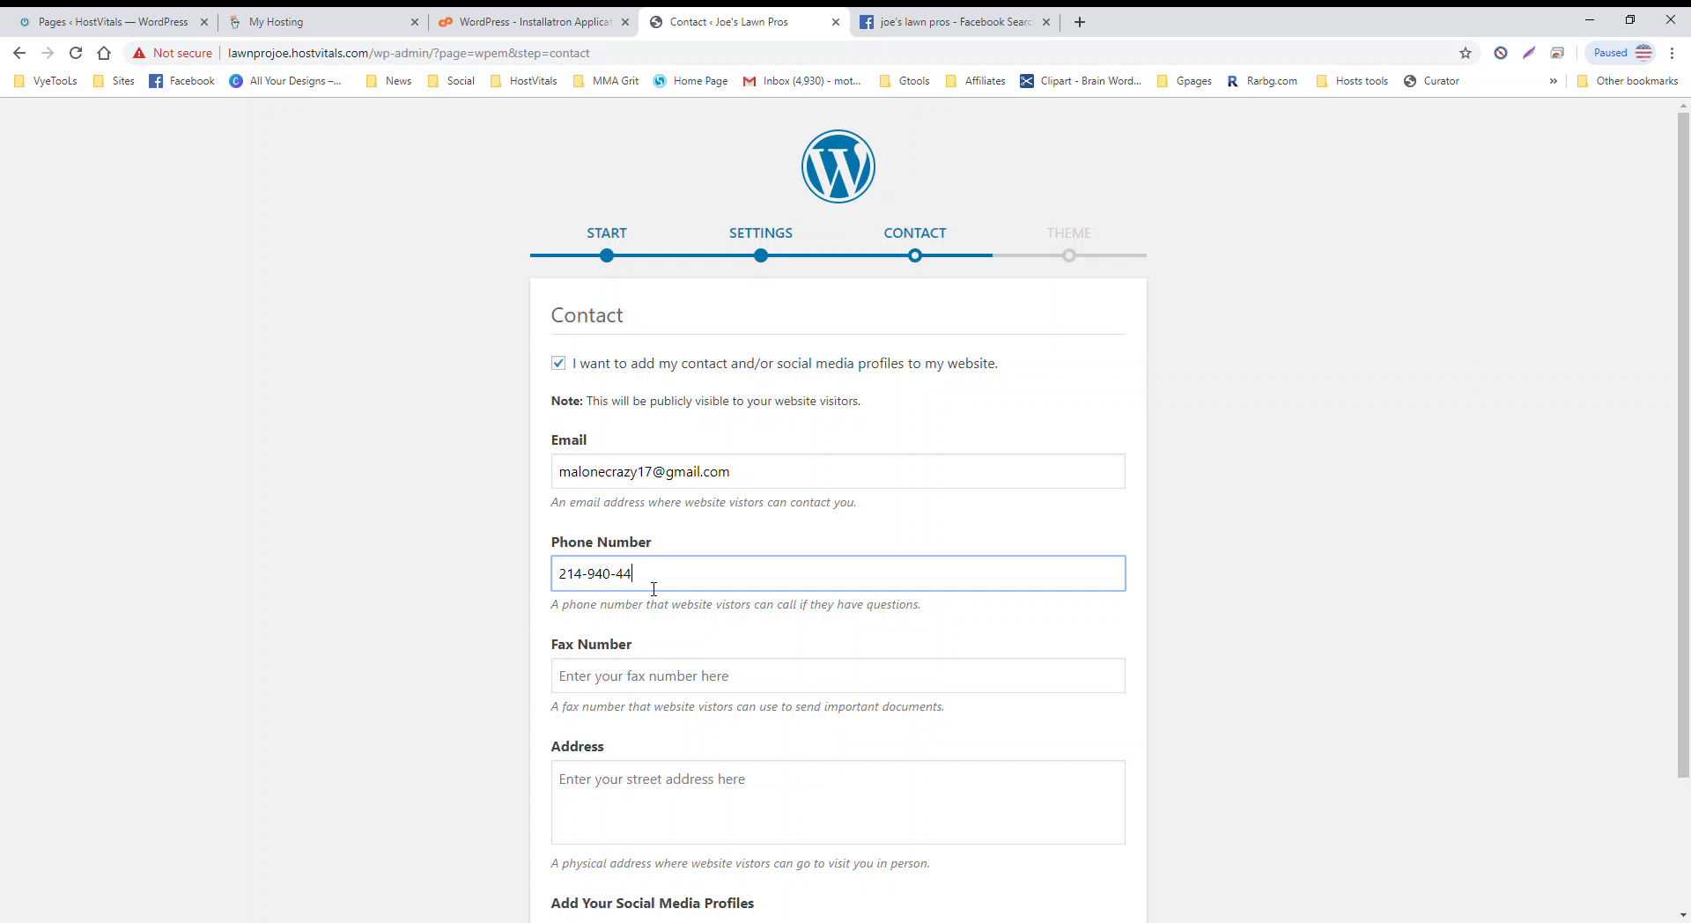
# Step: Enter 'Grand Prairie, Texas' as the business address
pyautogui.scroll(-2, 762, 608)
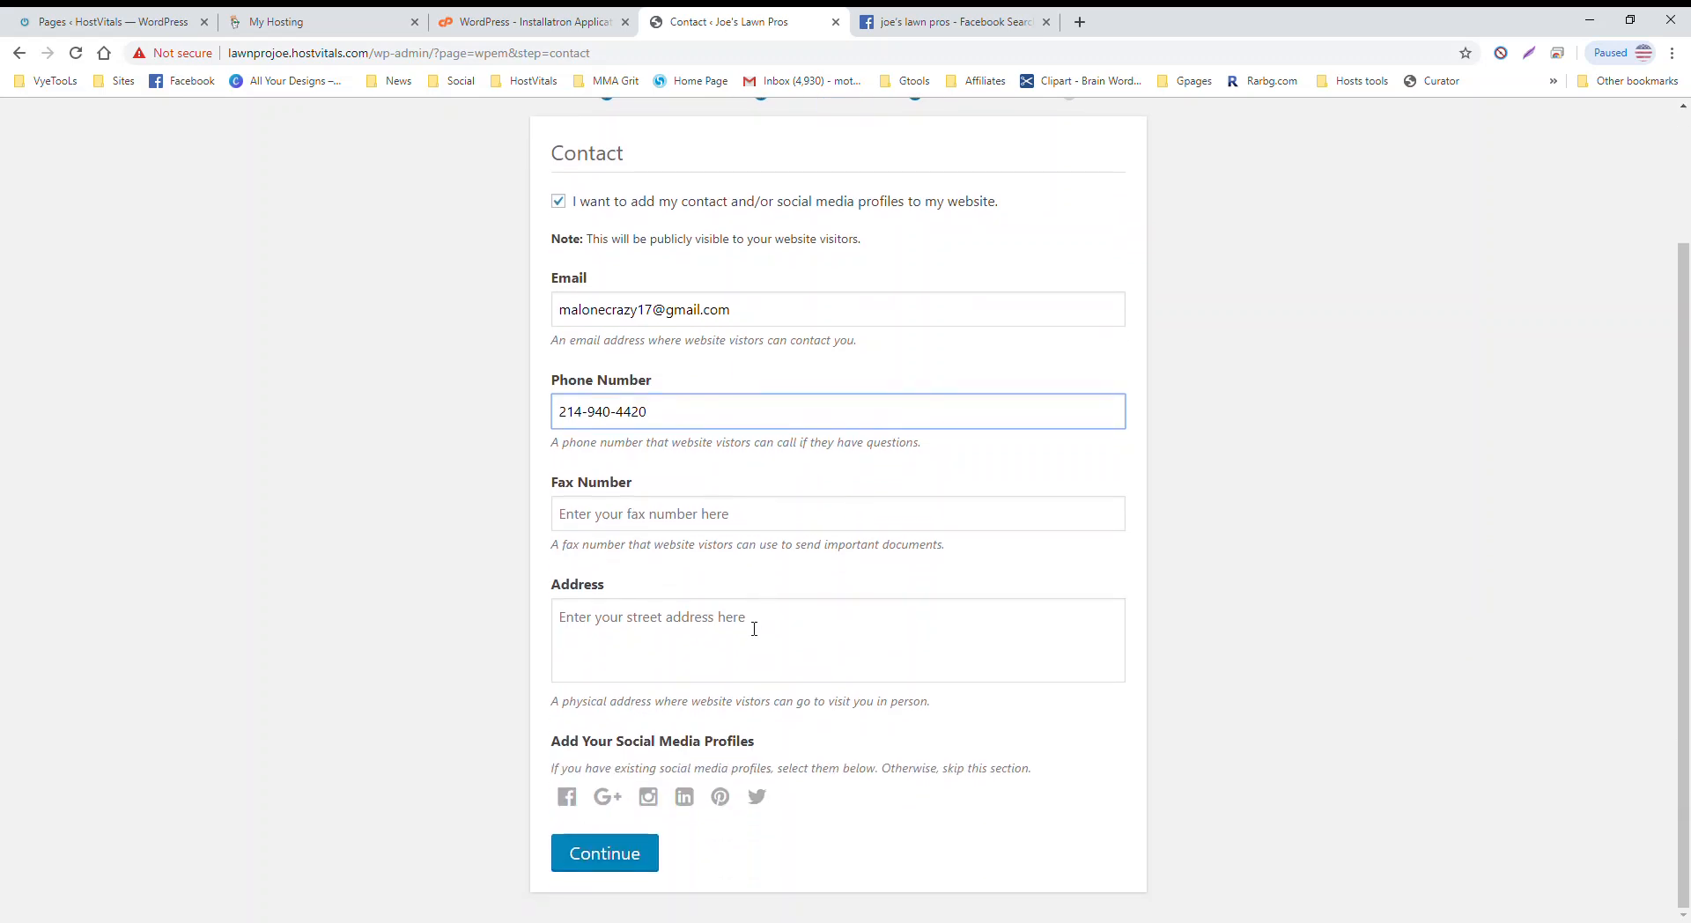
pyautogui.click(754, 629)
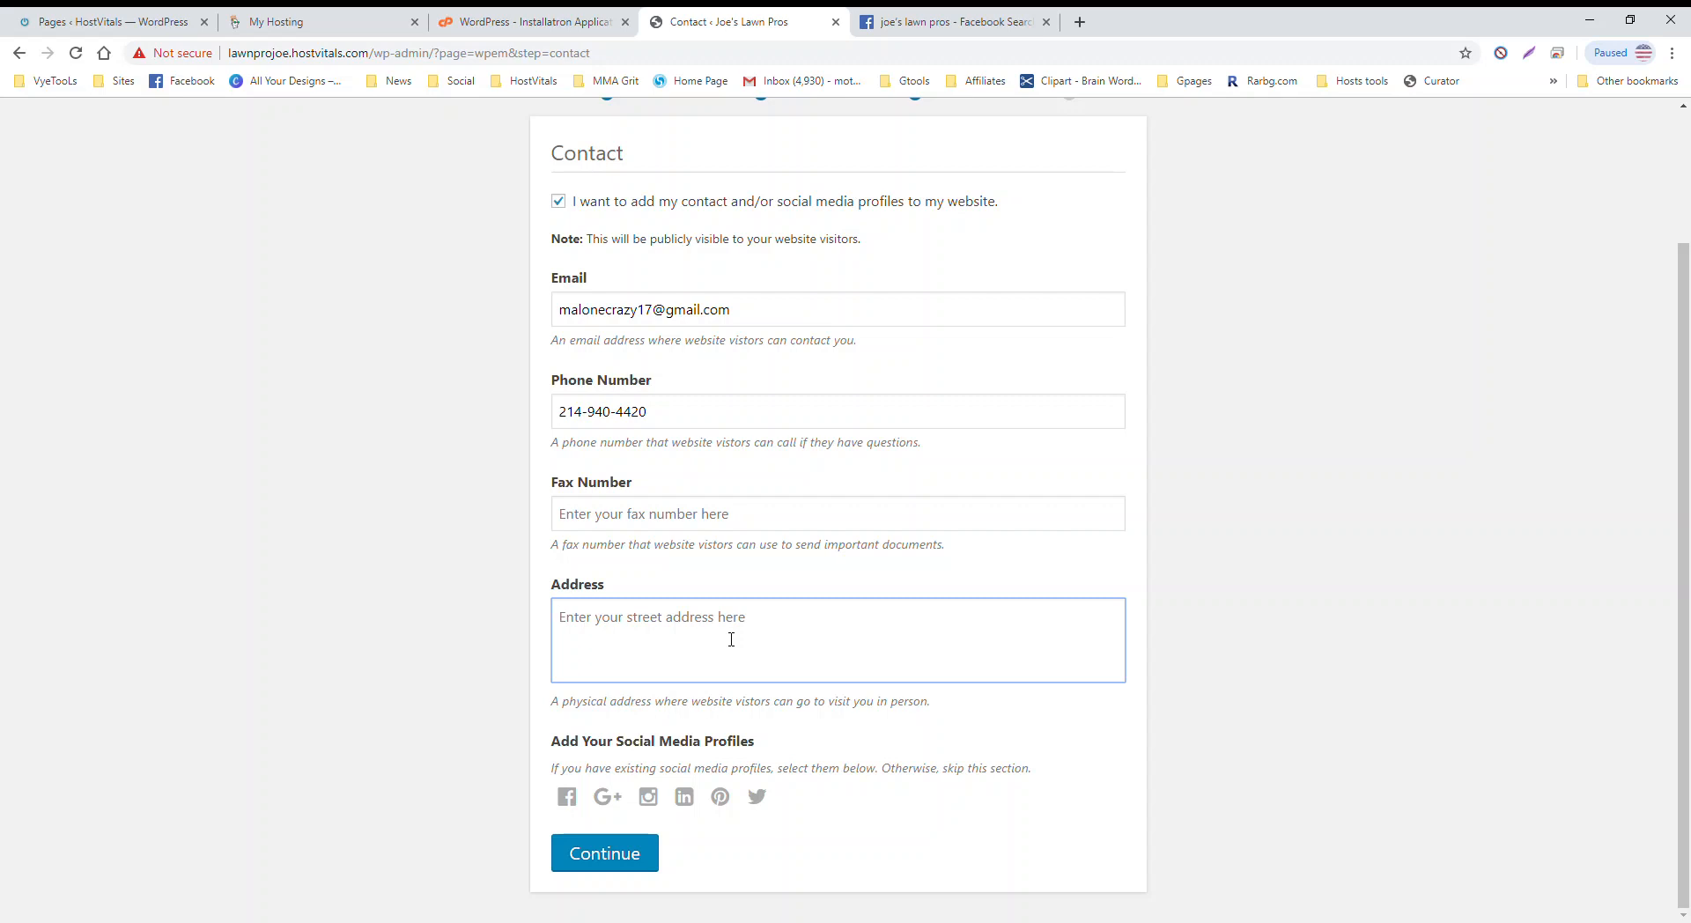
pyautogui.write('Grand Prairie, Texas')
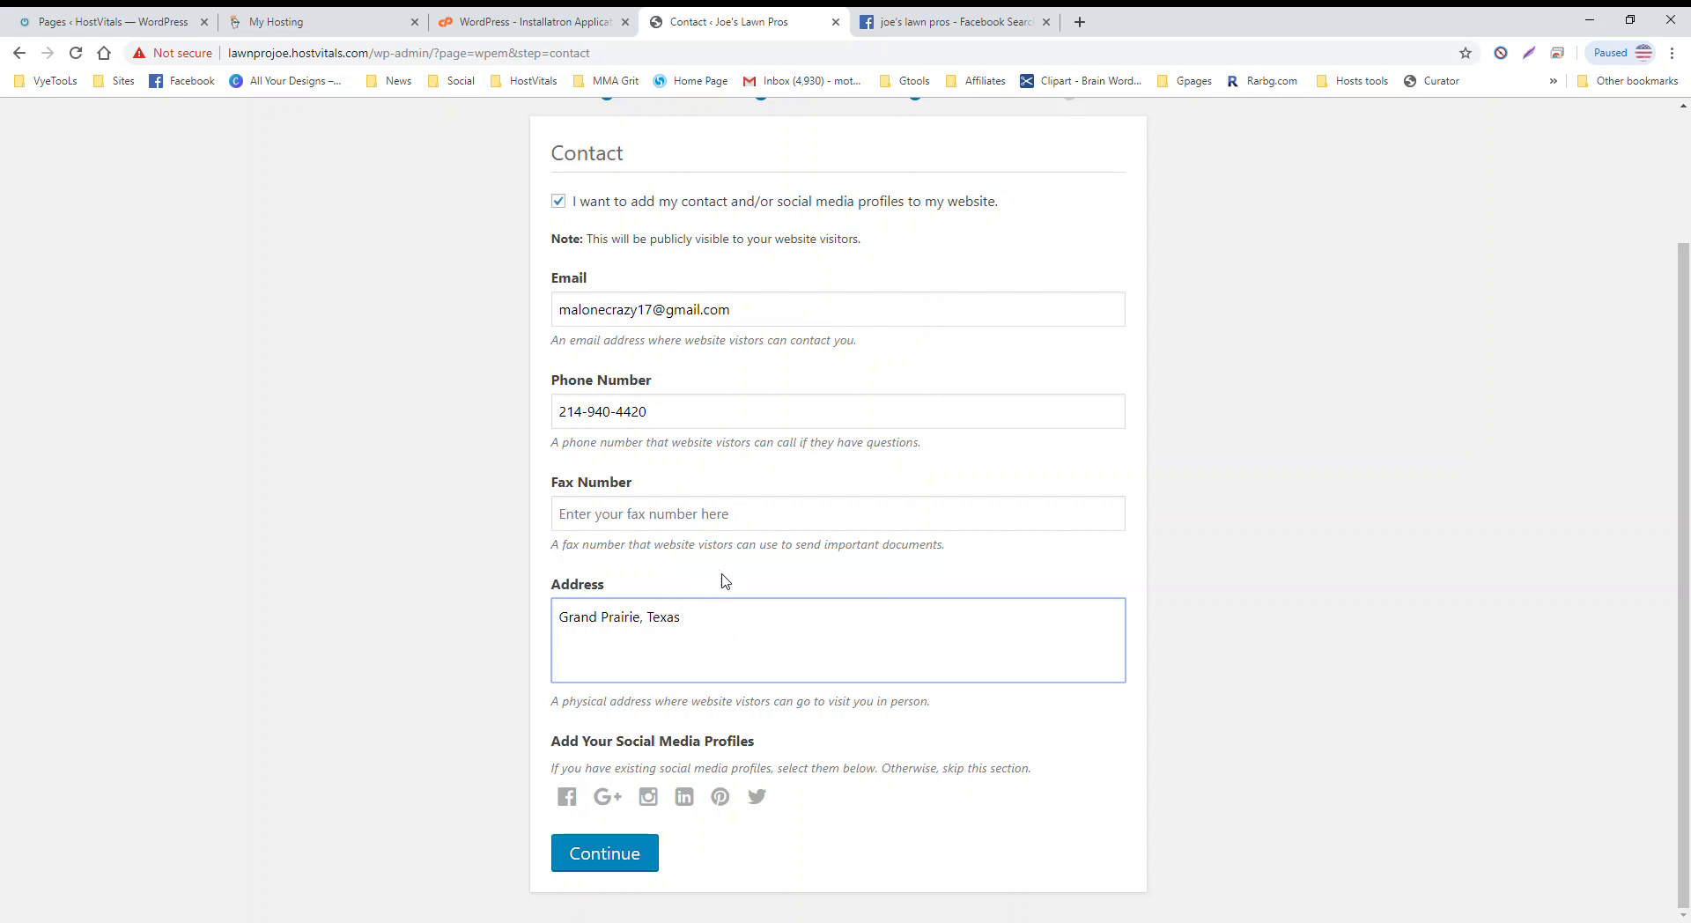
# Step: Adjust the social profile icons until only Facebook and Instagram remain
pyautogui.click(580, 798)
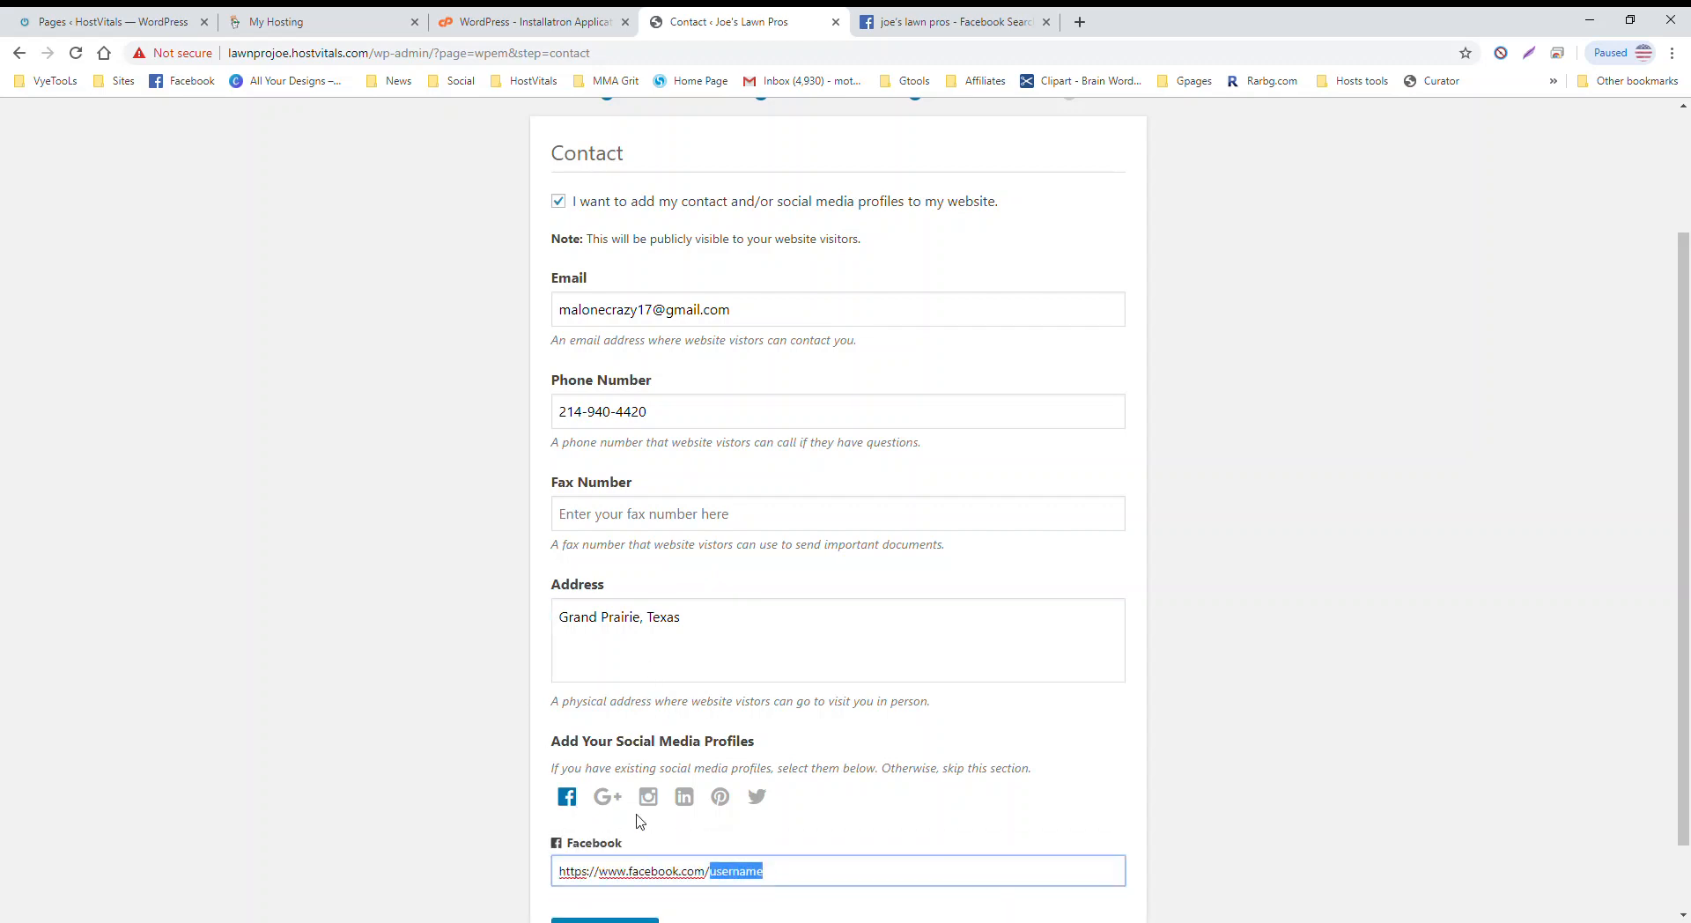
pyautogui.scroll(-1, 781, 763)
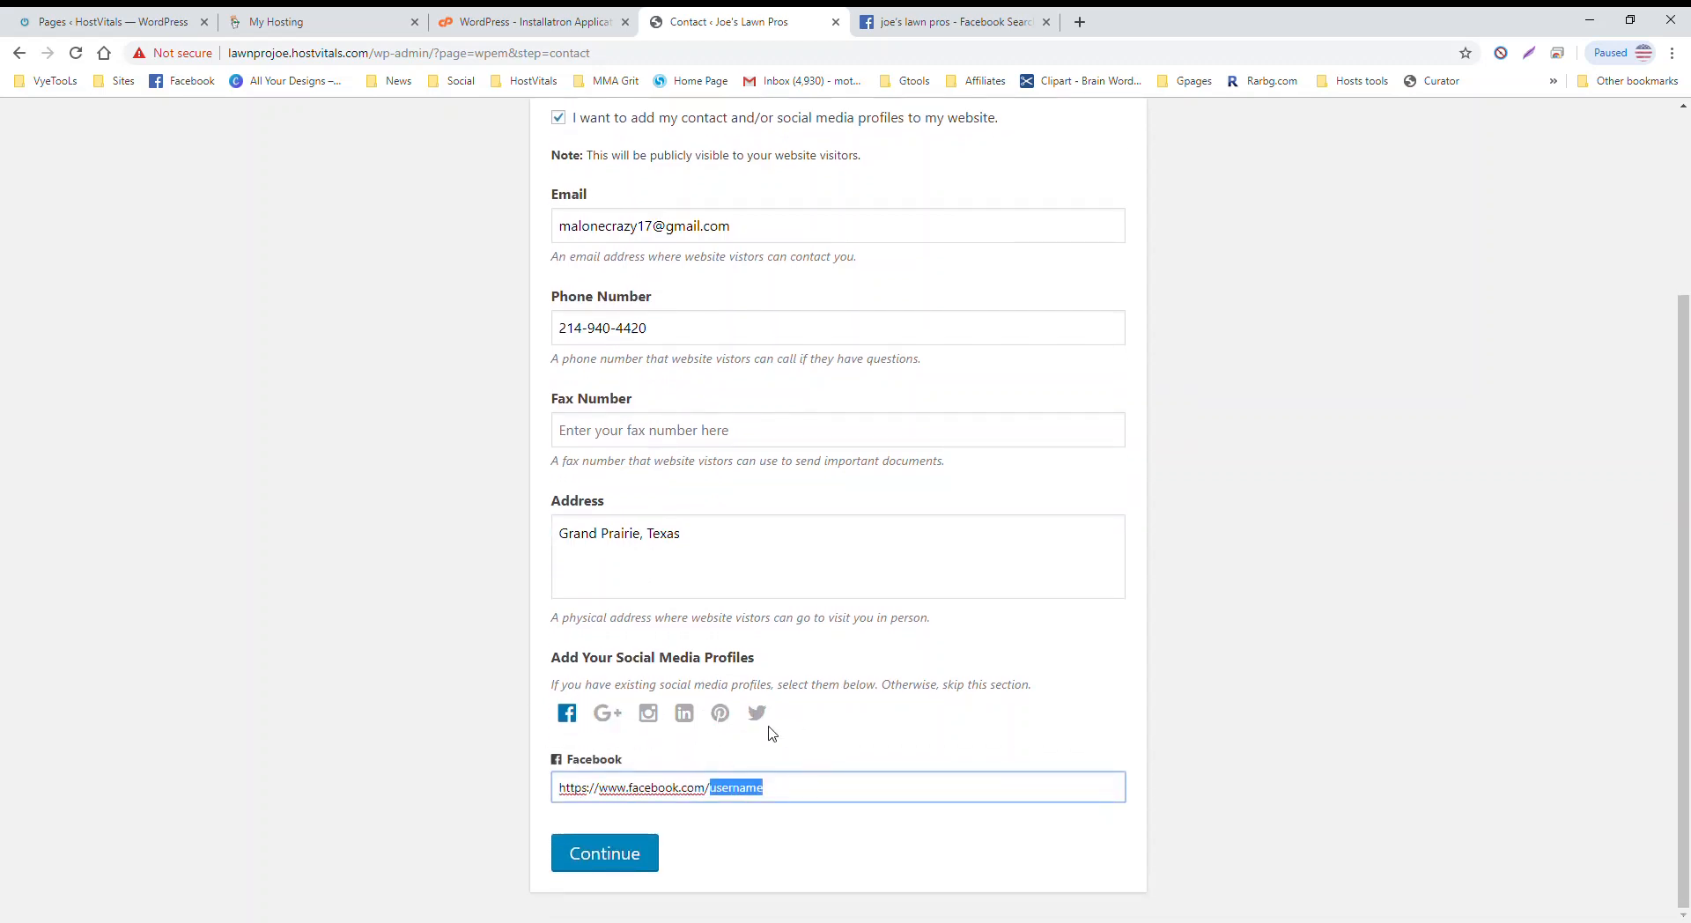
pyautogui.click(757, 718)
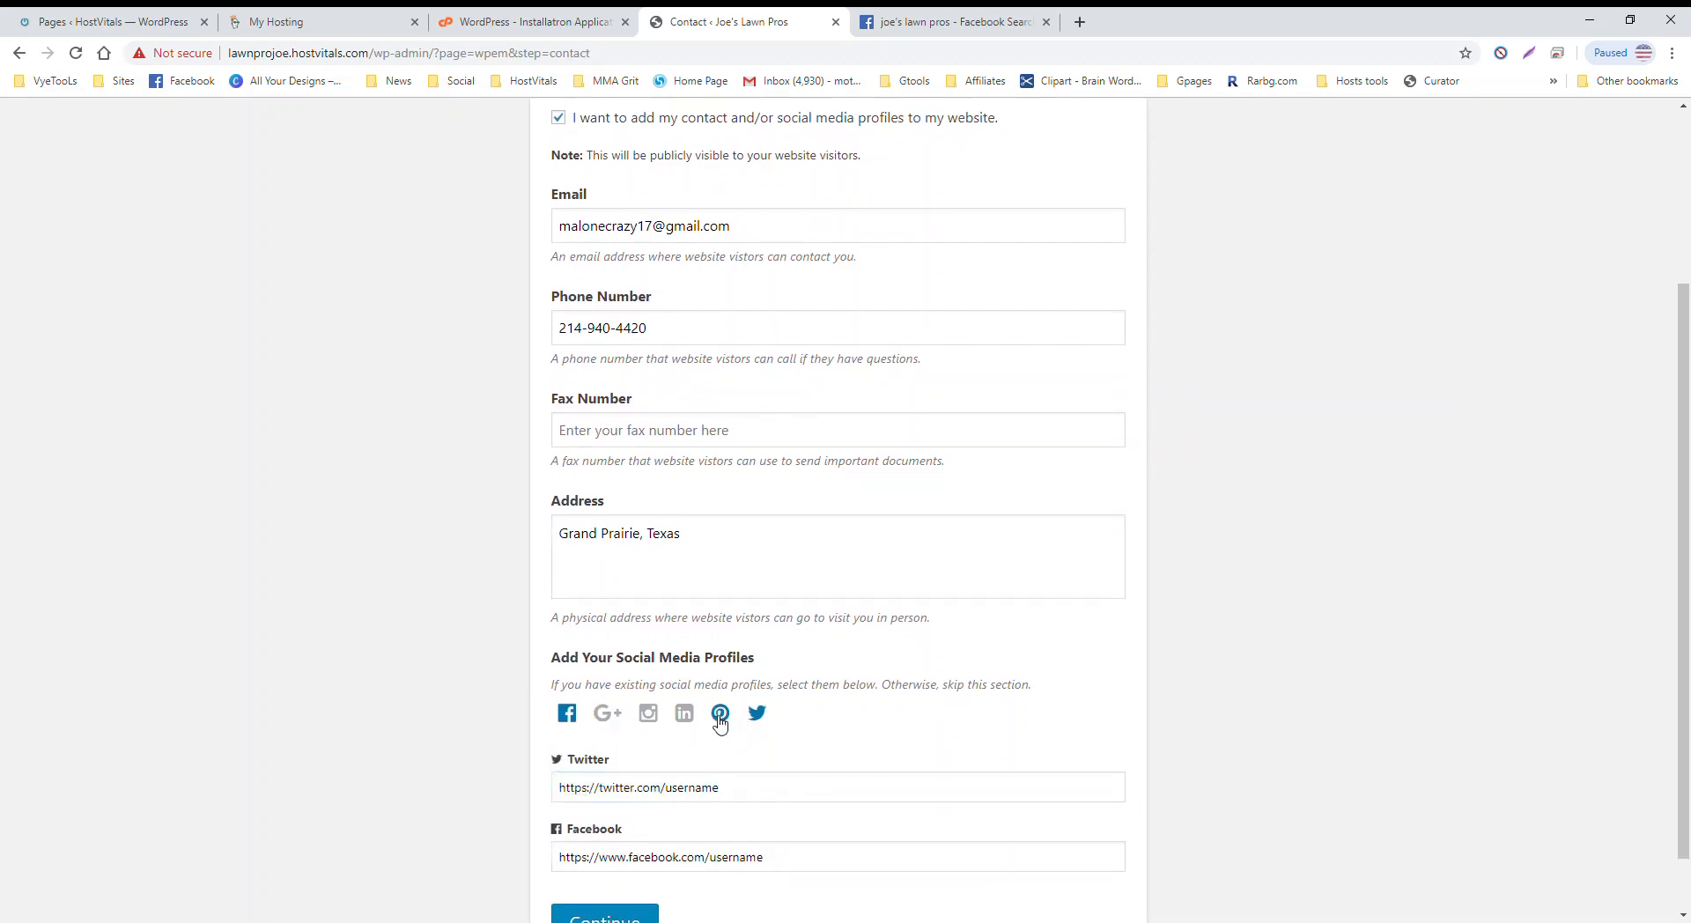
pyautogui.click(720, 717)
pyautogui.click(649, 715)
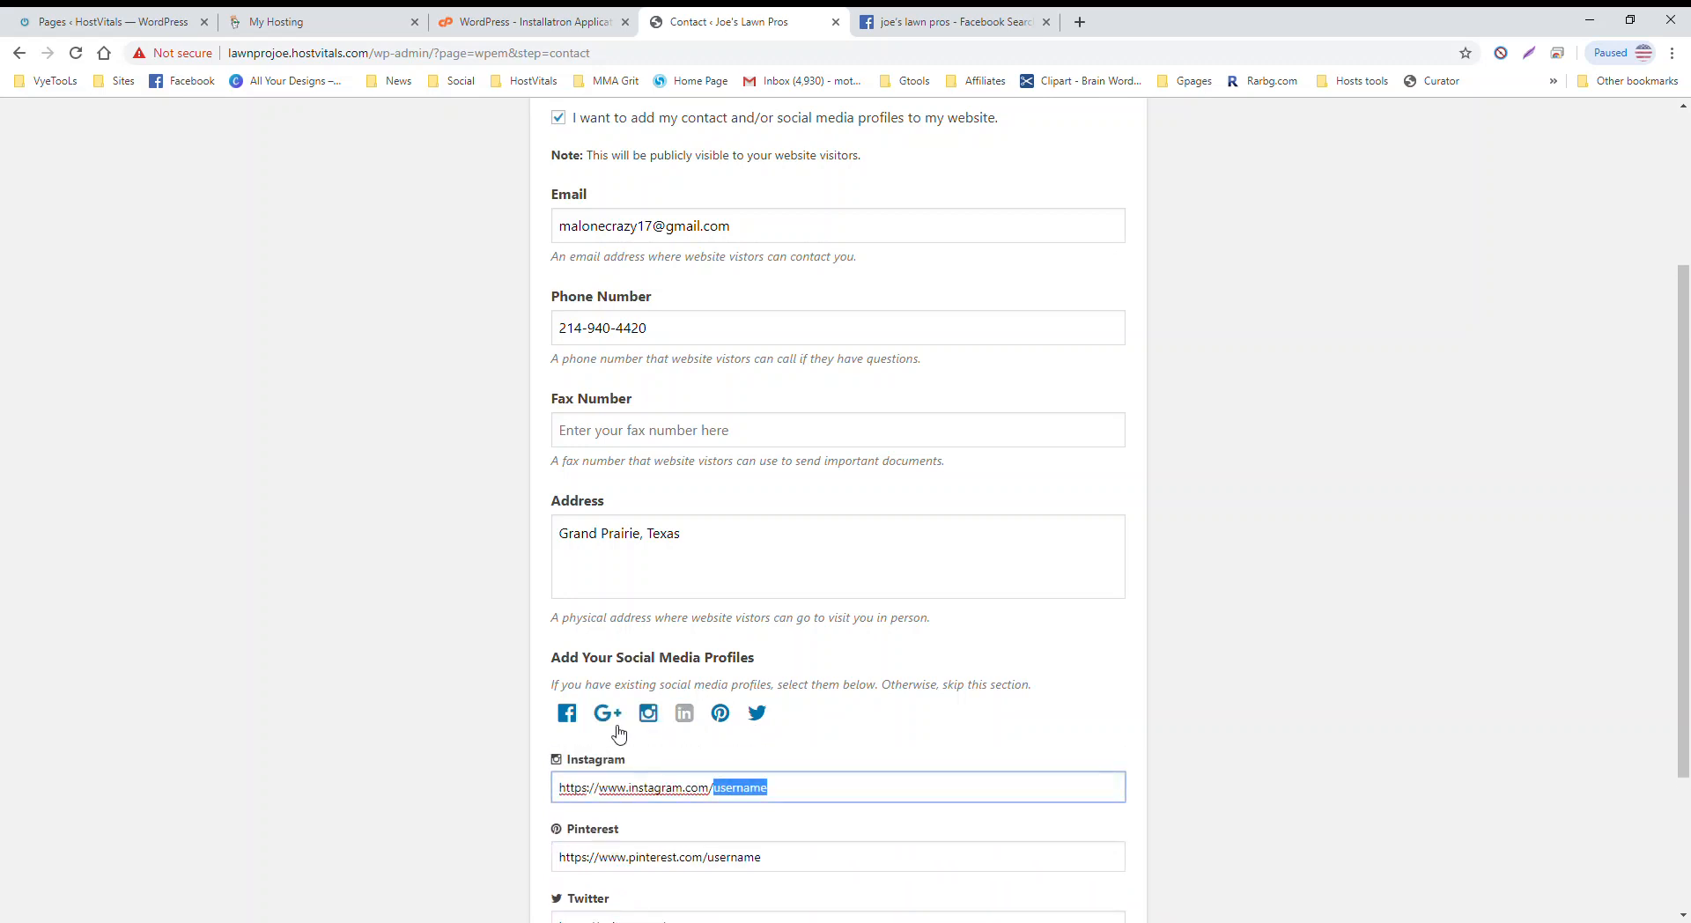
pyautogui.click(608, 715)
pyautogui.click(584, 733)
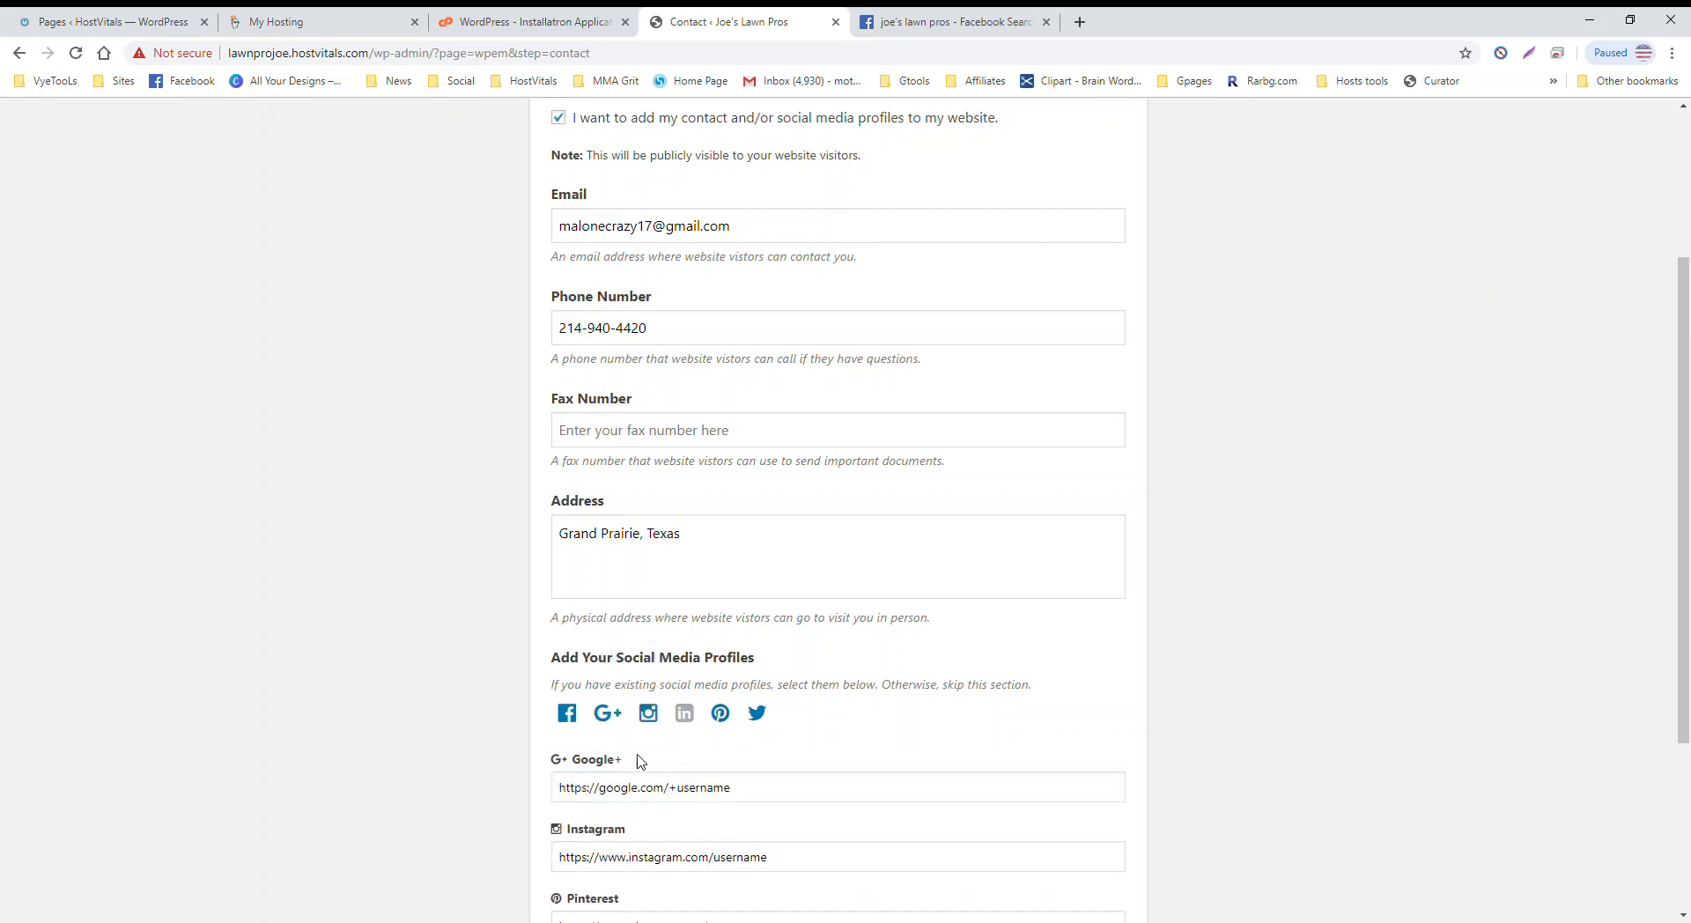
pyautogui.moveTo(752, 795); pyautogui.dragTo(670, 794)
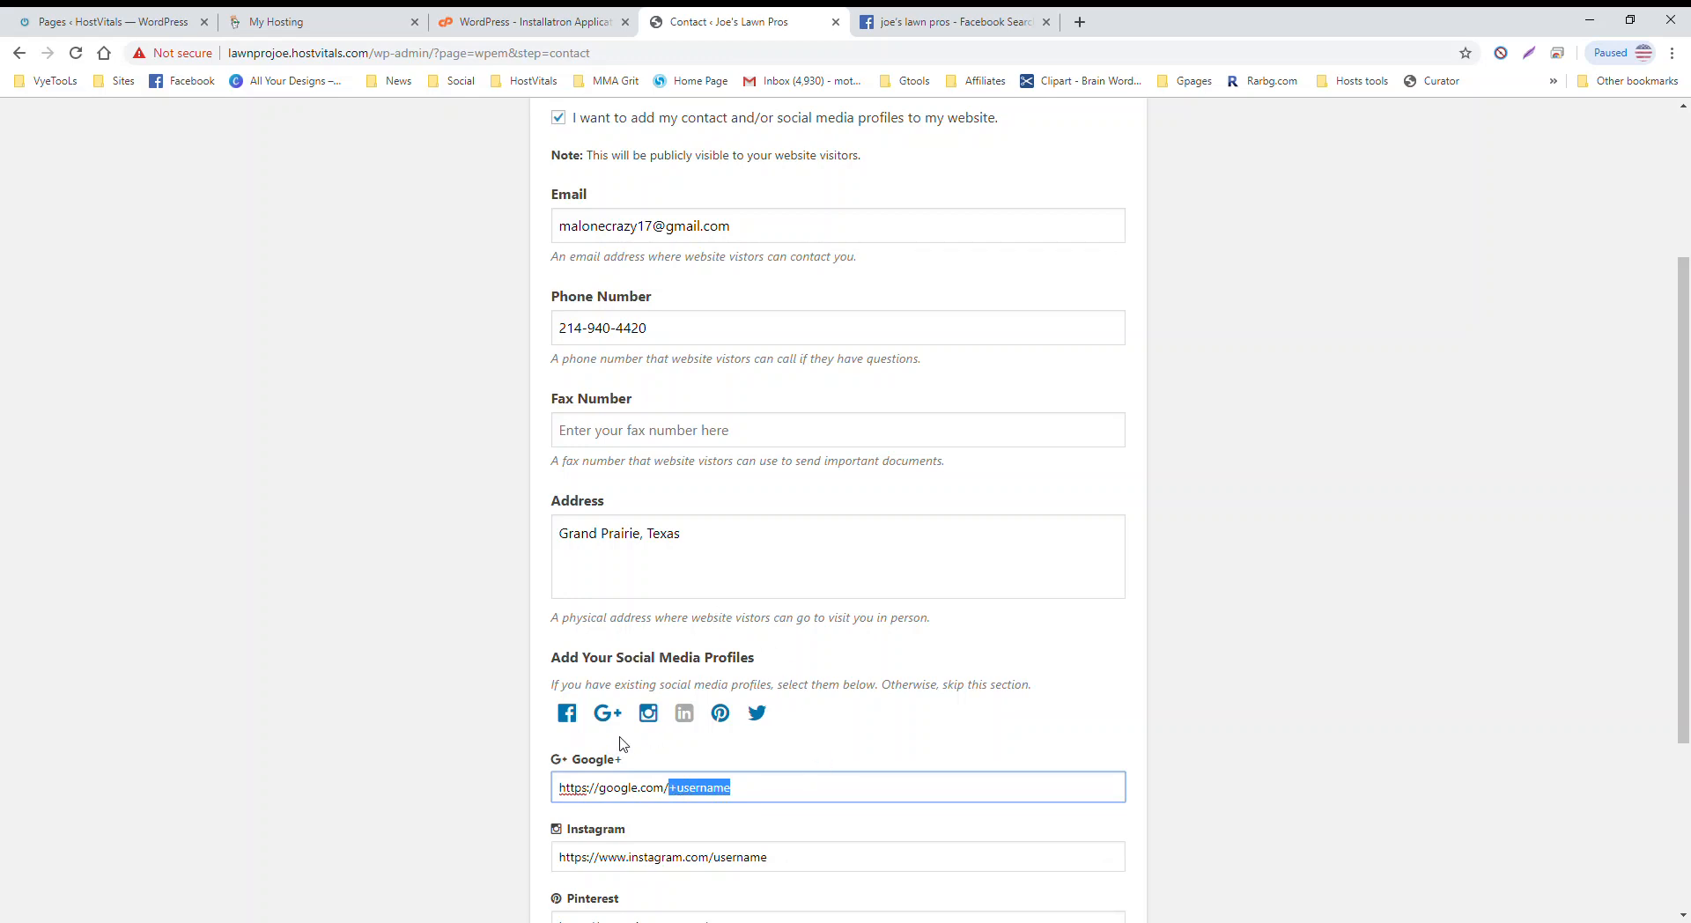
pyautogui.click(581, 729)
pyautogui.click(574, 726)
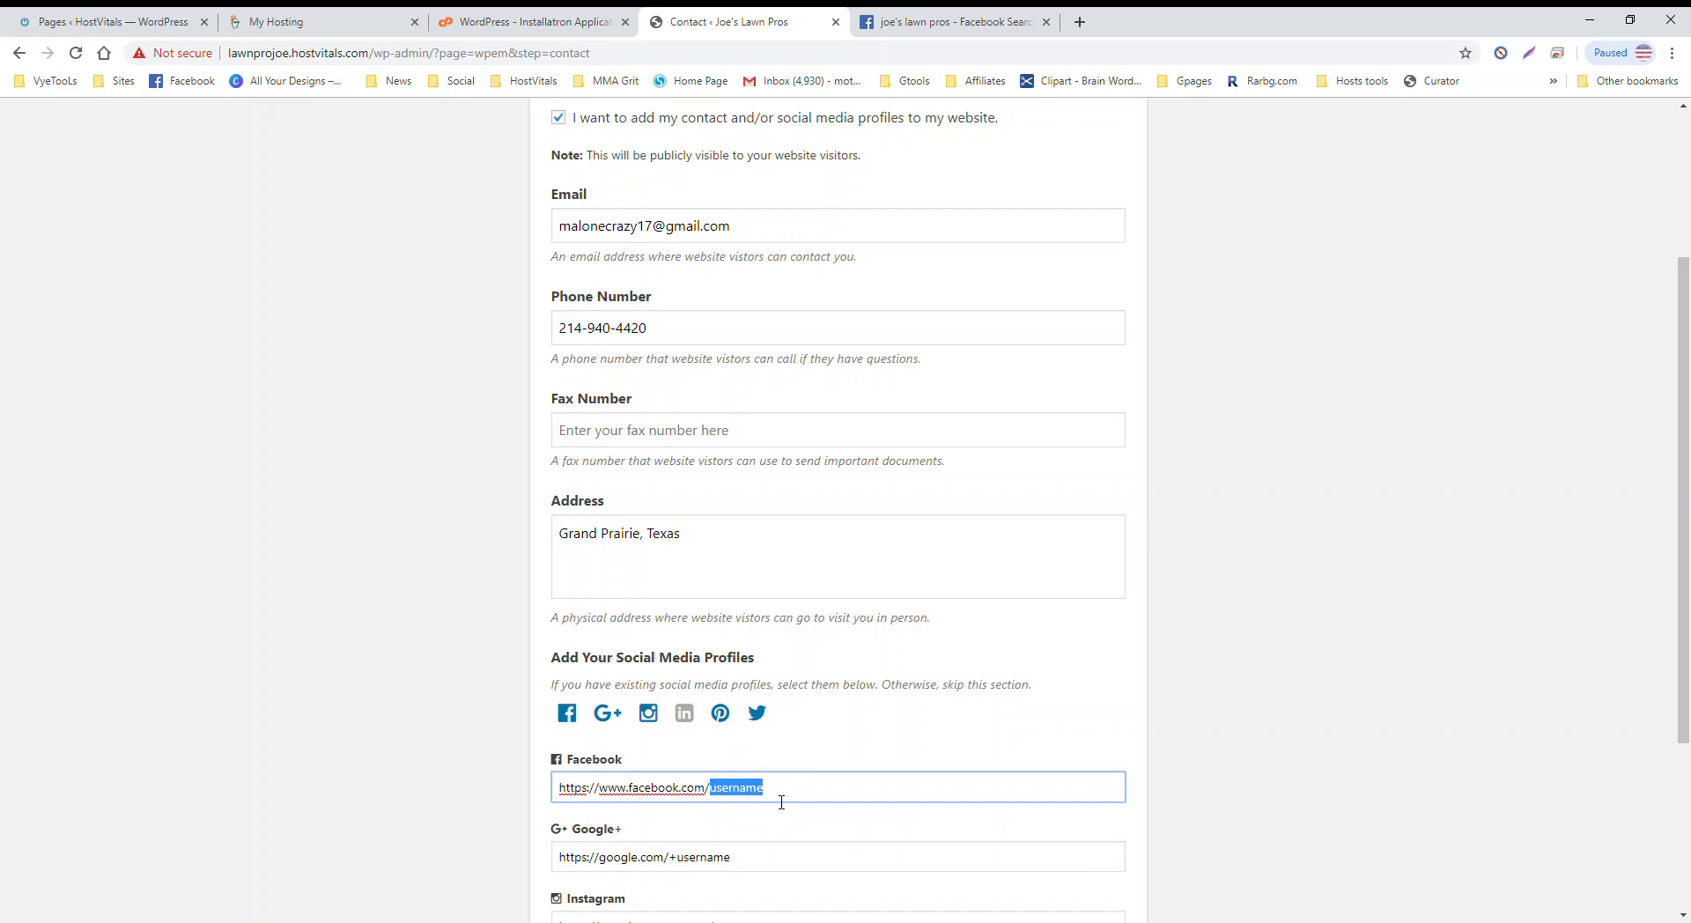
pyautogui.click(615, 728)
pyautogui.click(720, 713)
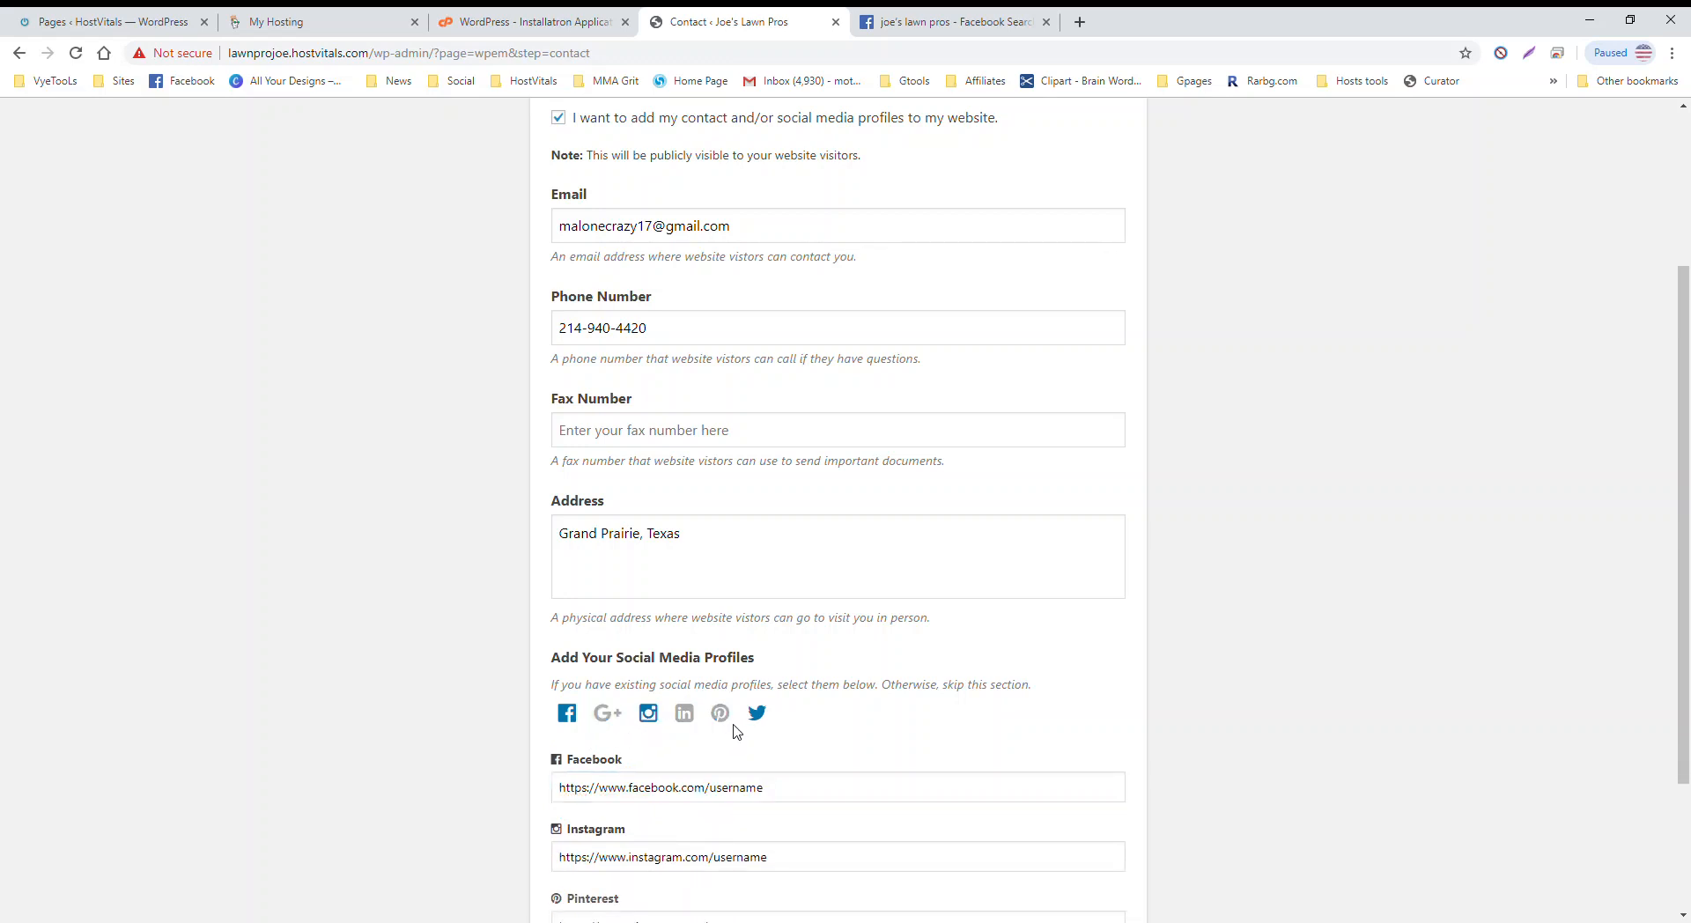
pyautogui.click(756, 713)
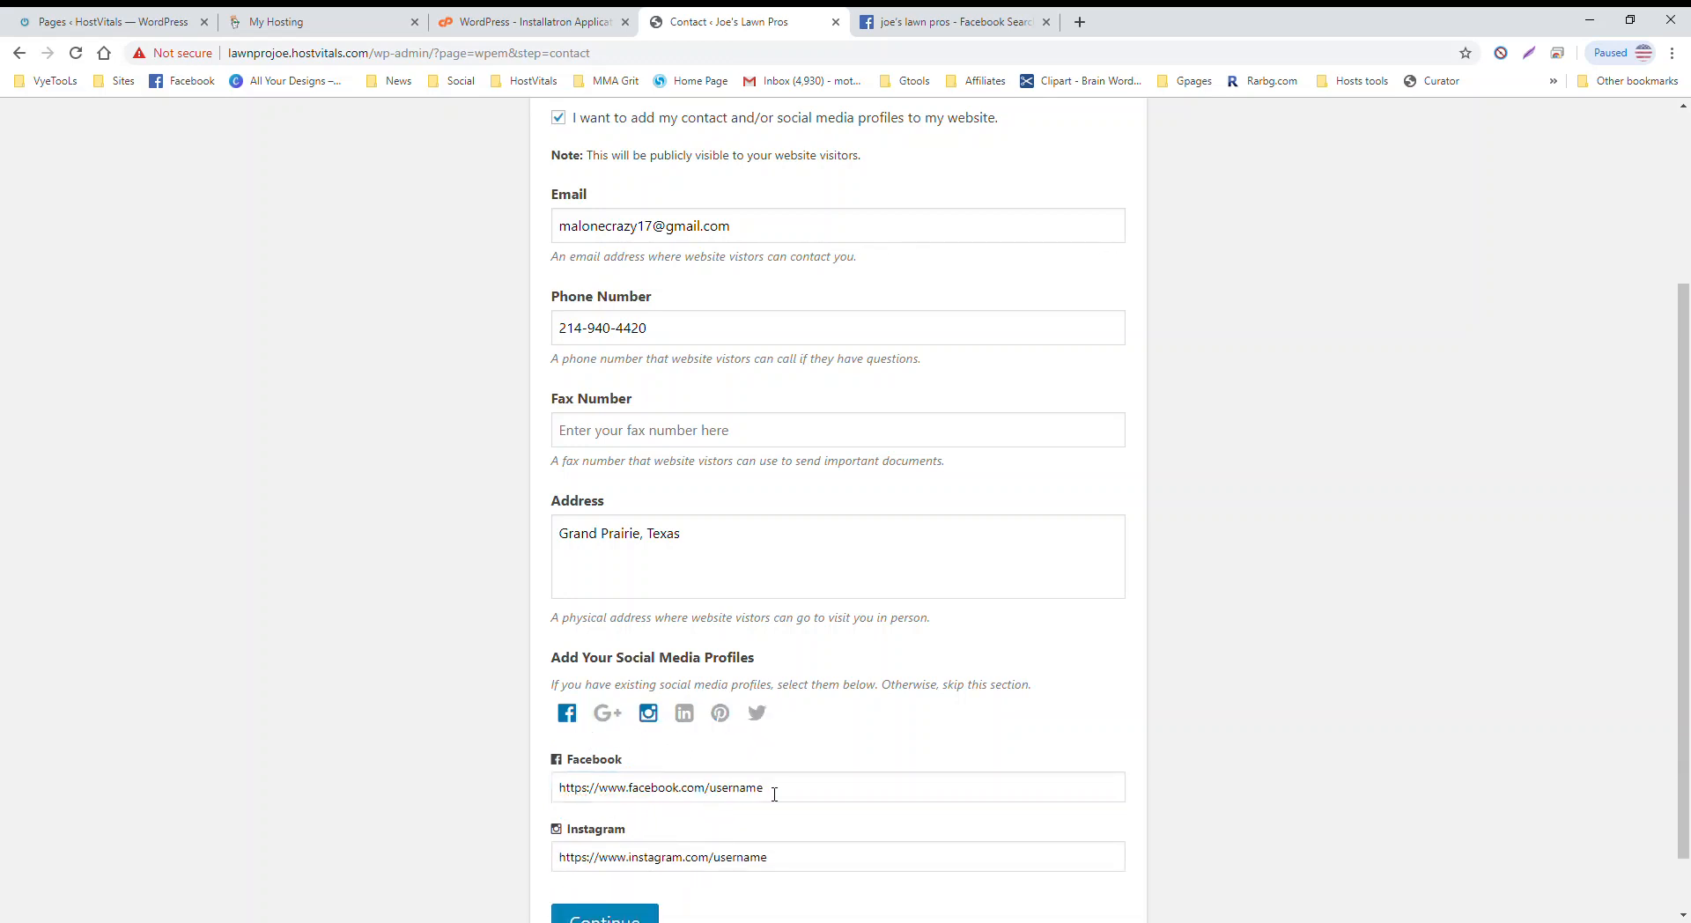
# Step: Edit the username in the Facebook page link and select the whole link
pyautogui.doubleClick(737, 789)
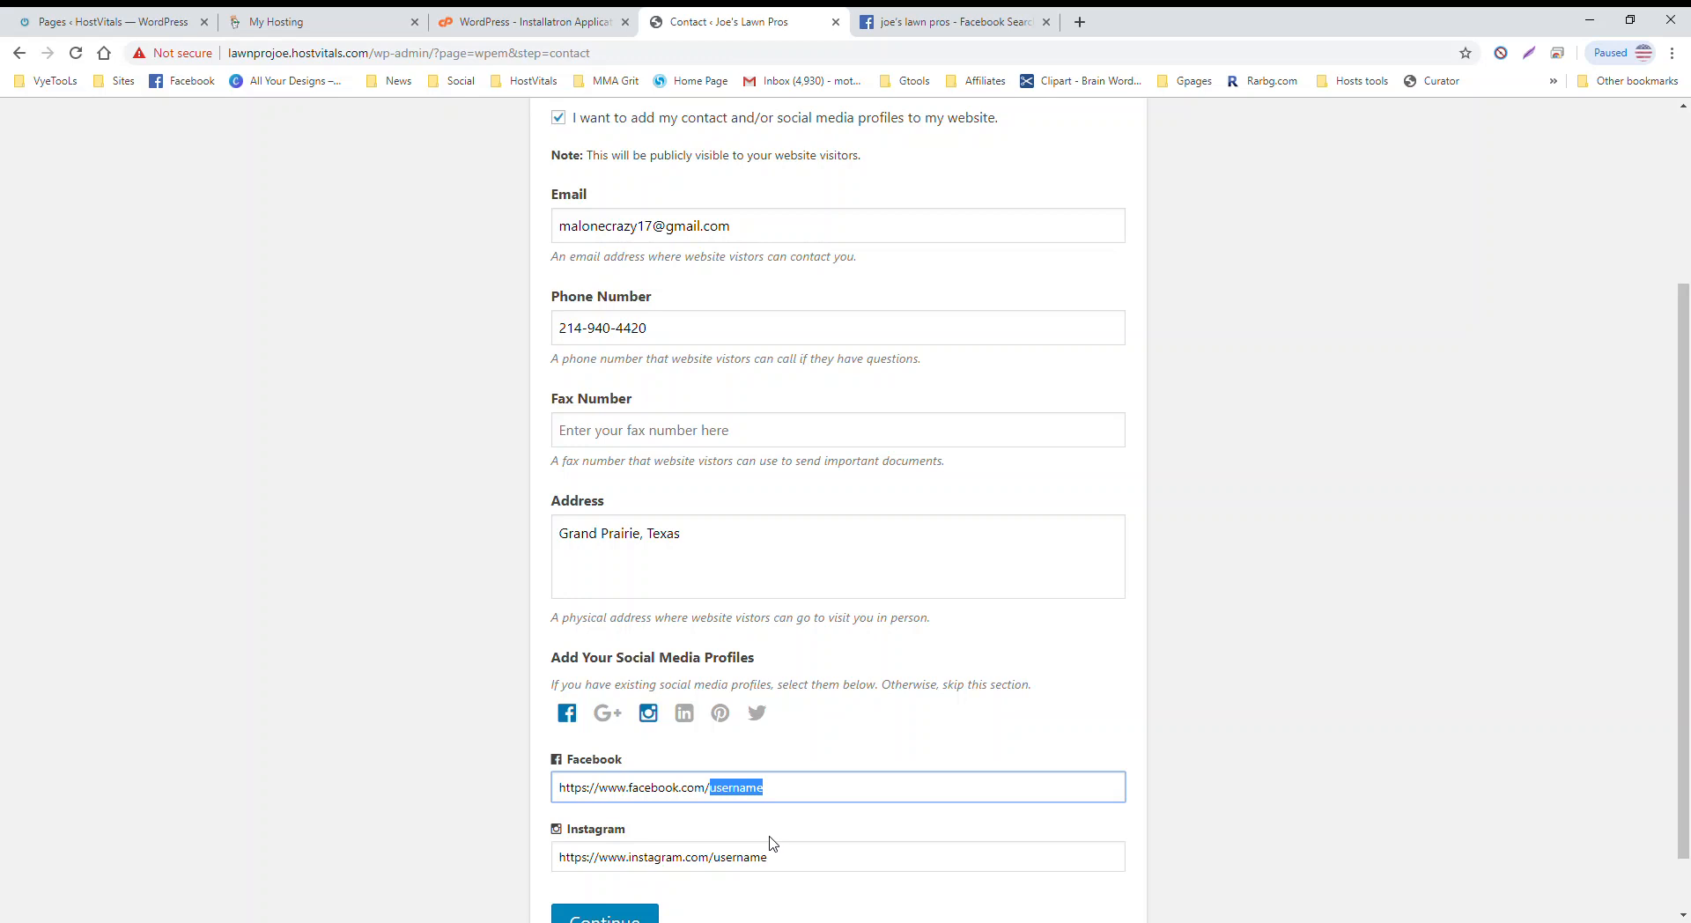
pyautogui.write('joeslawnpros')
pyautogui.moveTo(806, 793); pyautogui.dragTo(559, 789)
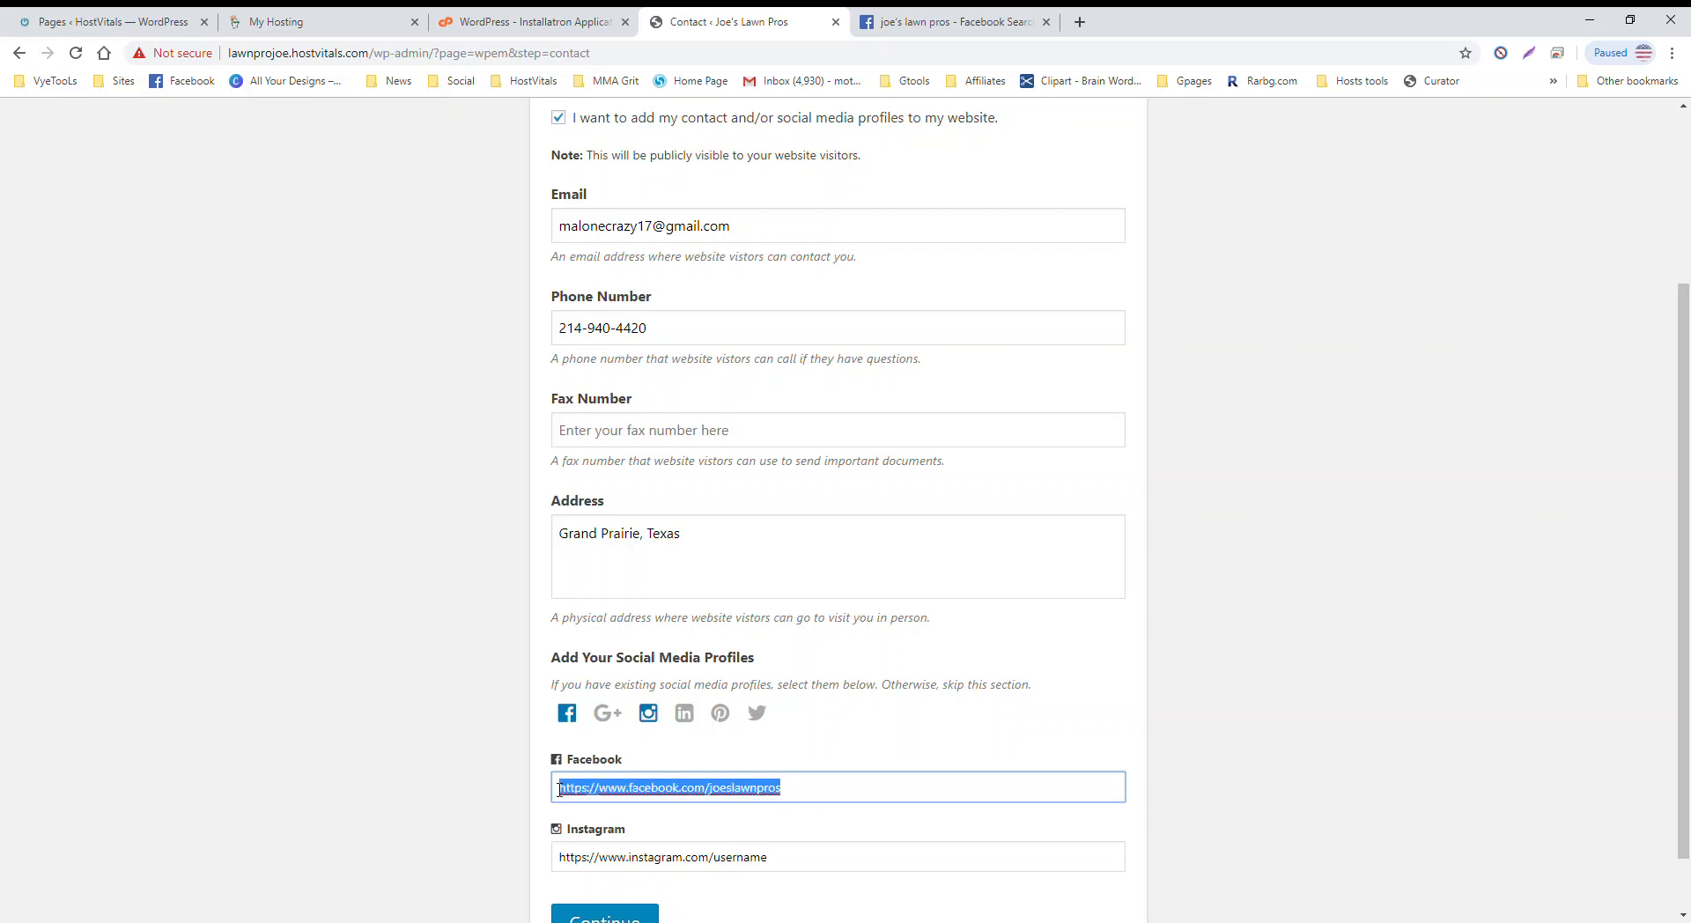
pyautogui.rightClick(612, 796)
# Step: Find and open the Joe's Lawn Pros business page on Facebook
pyautogui.click(690, 653)
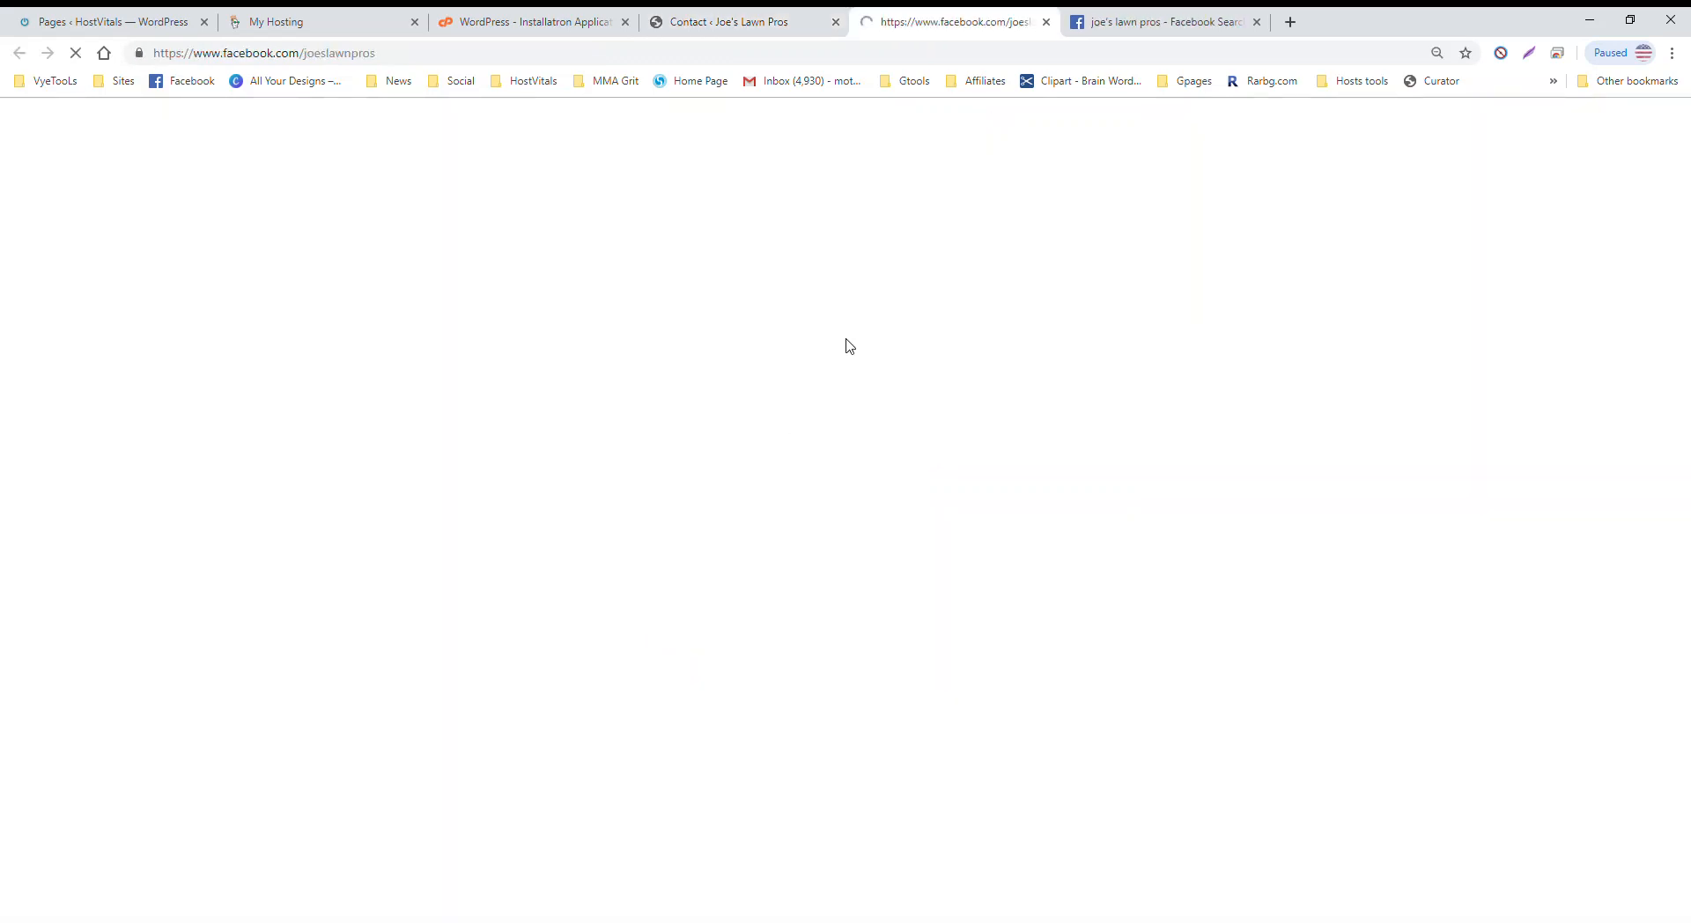
pyautogui.click(1256, 22)
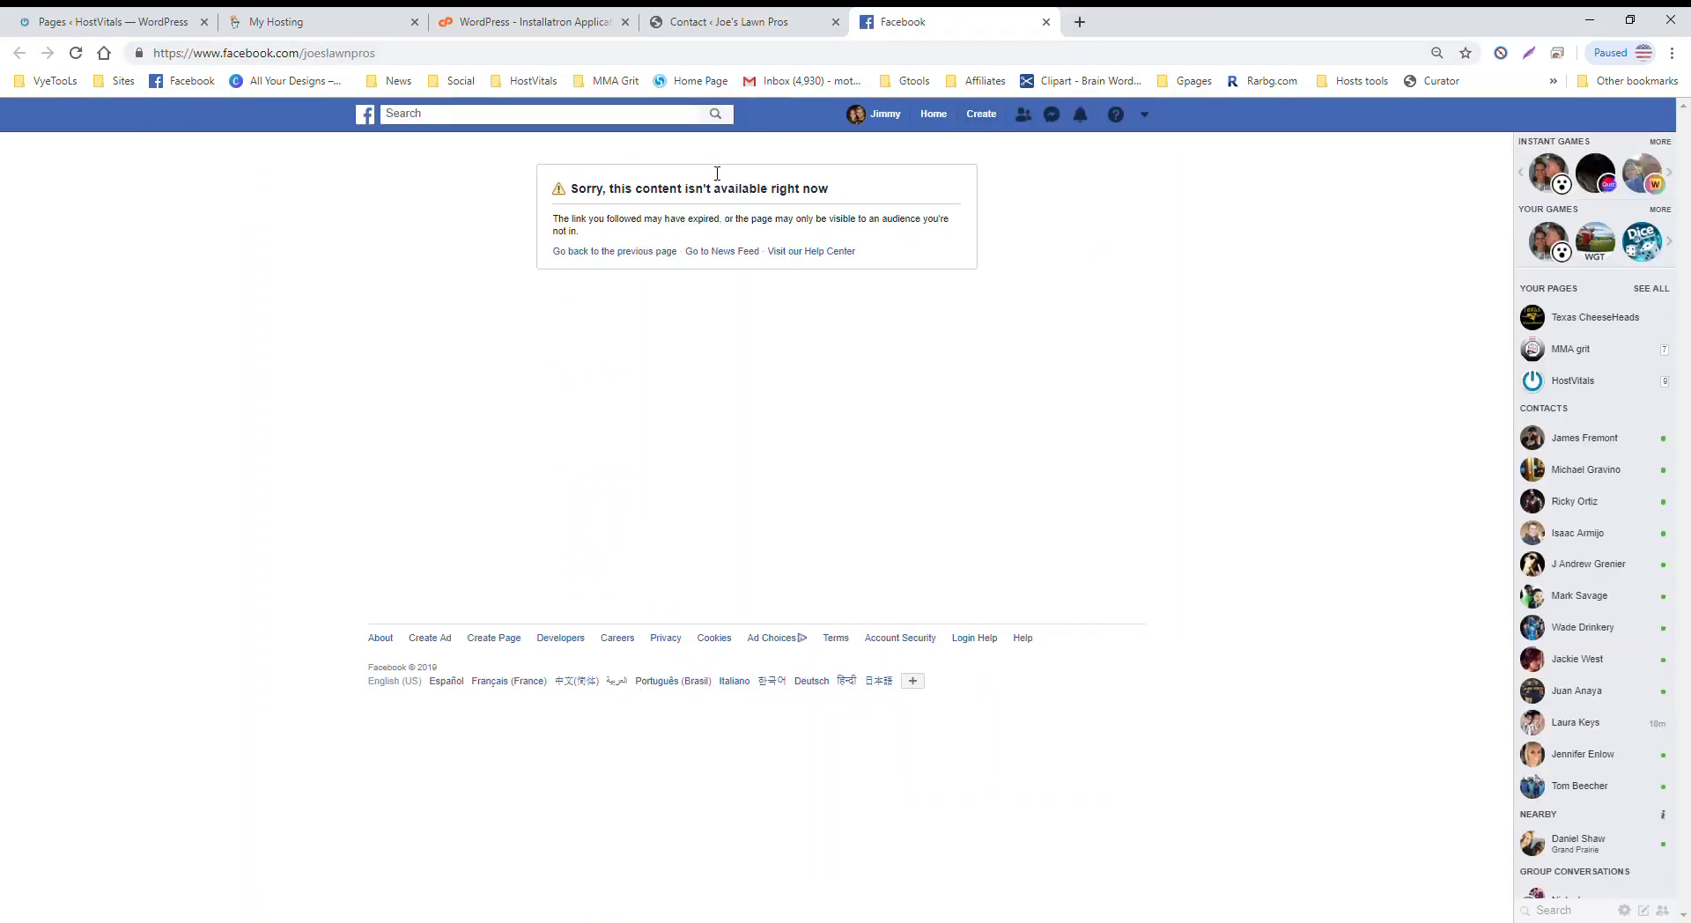
pyautogui.click(722, 23)
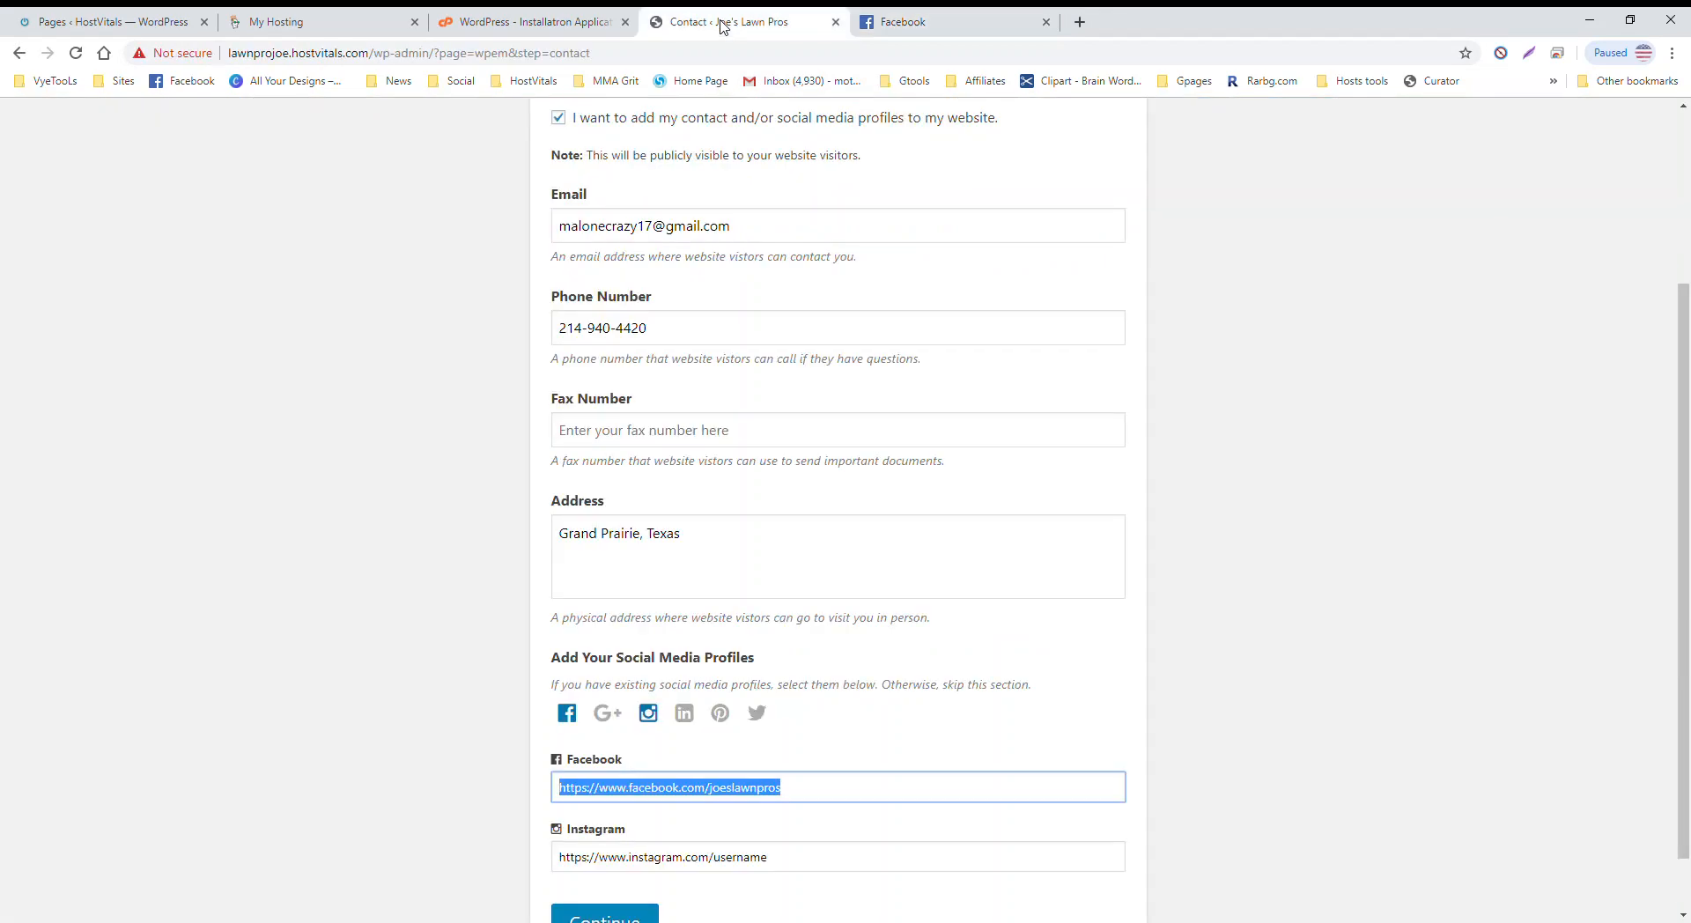
pyautogui.click(906, 21)
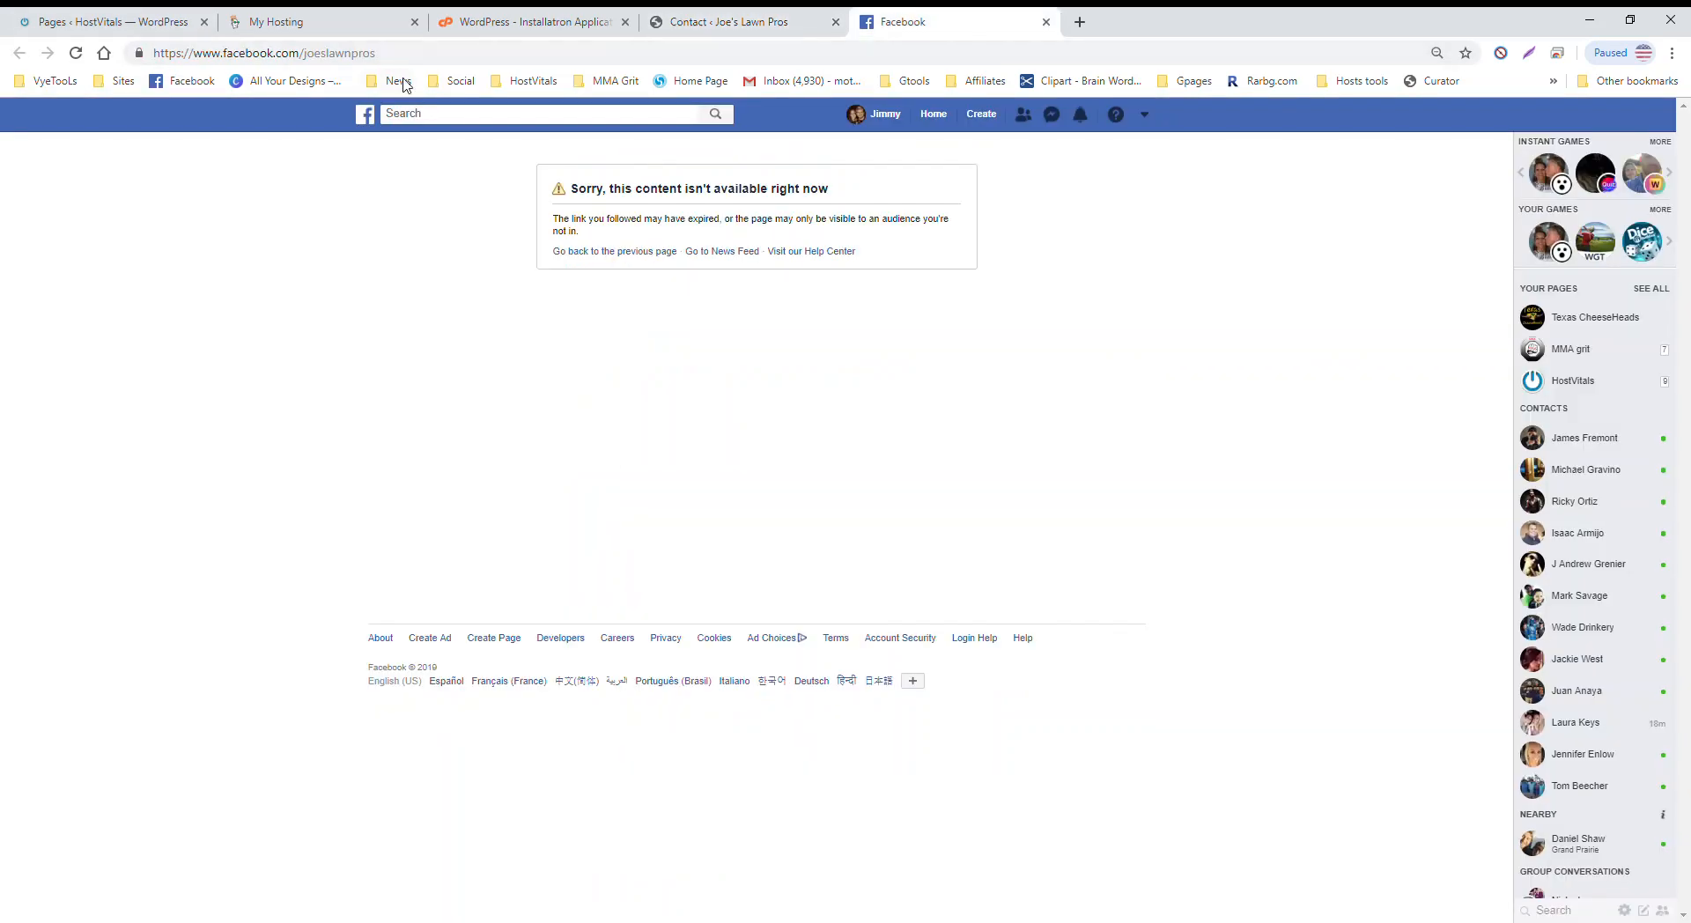
pyautogui.click(422, 115)
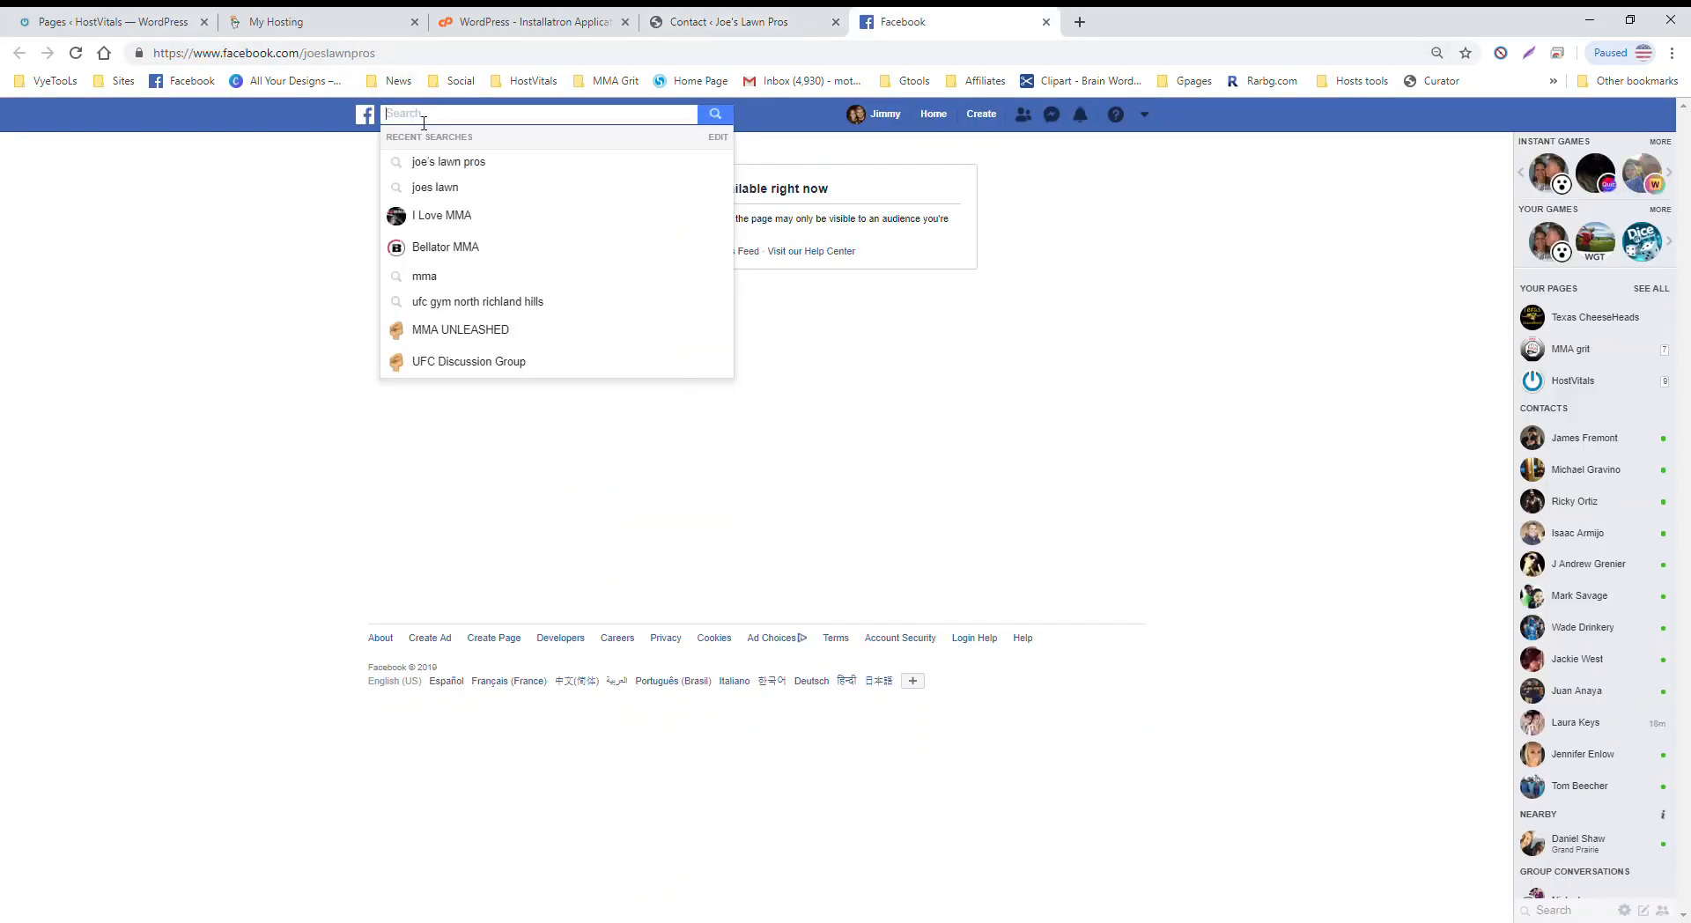
pyautogui.click(478, 164)
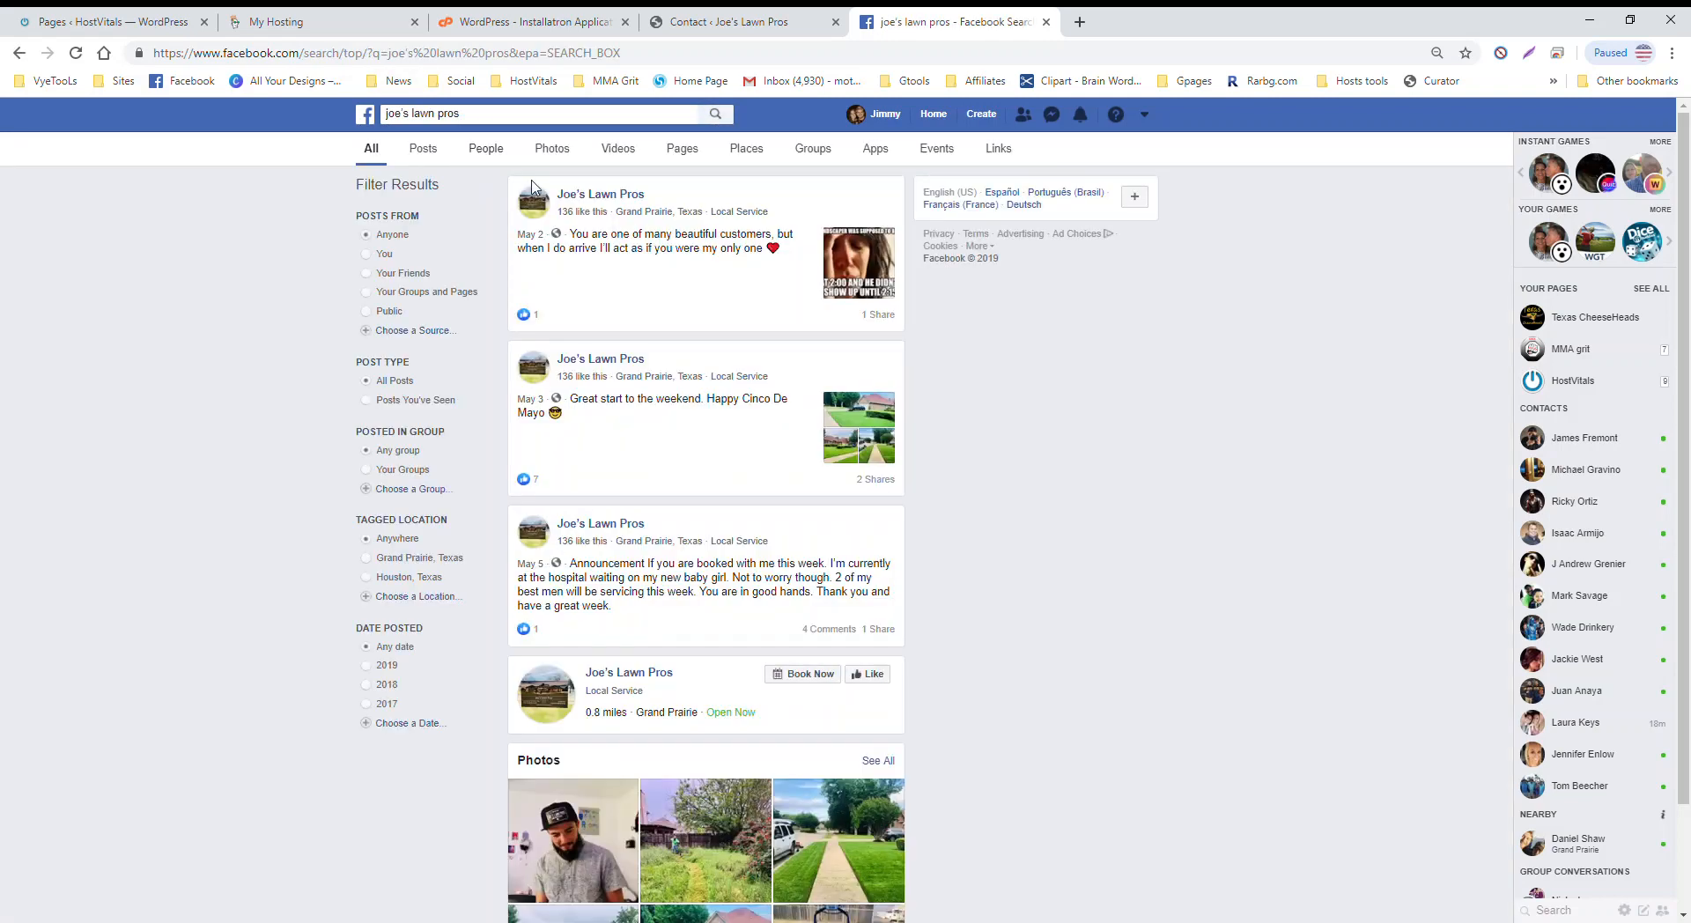
pyautogui.click(601, 195)
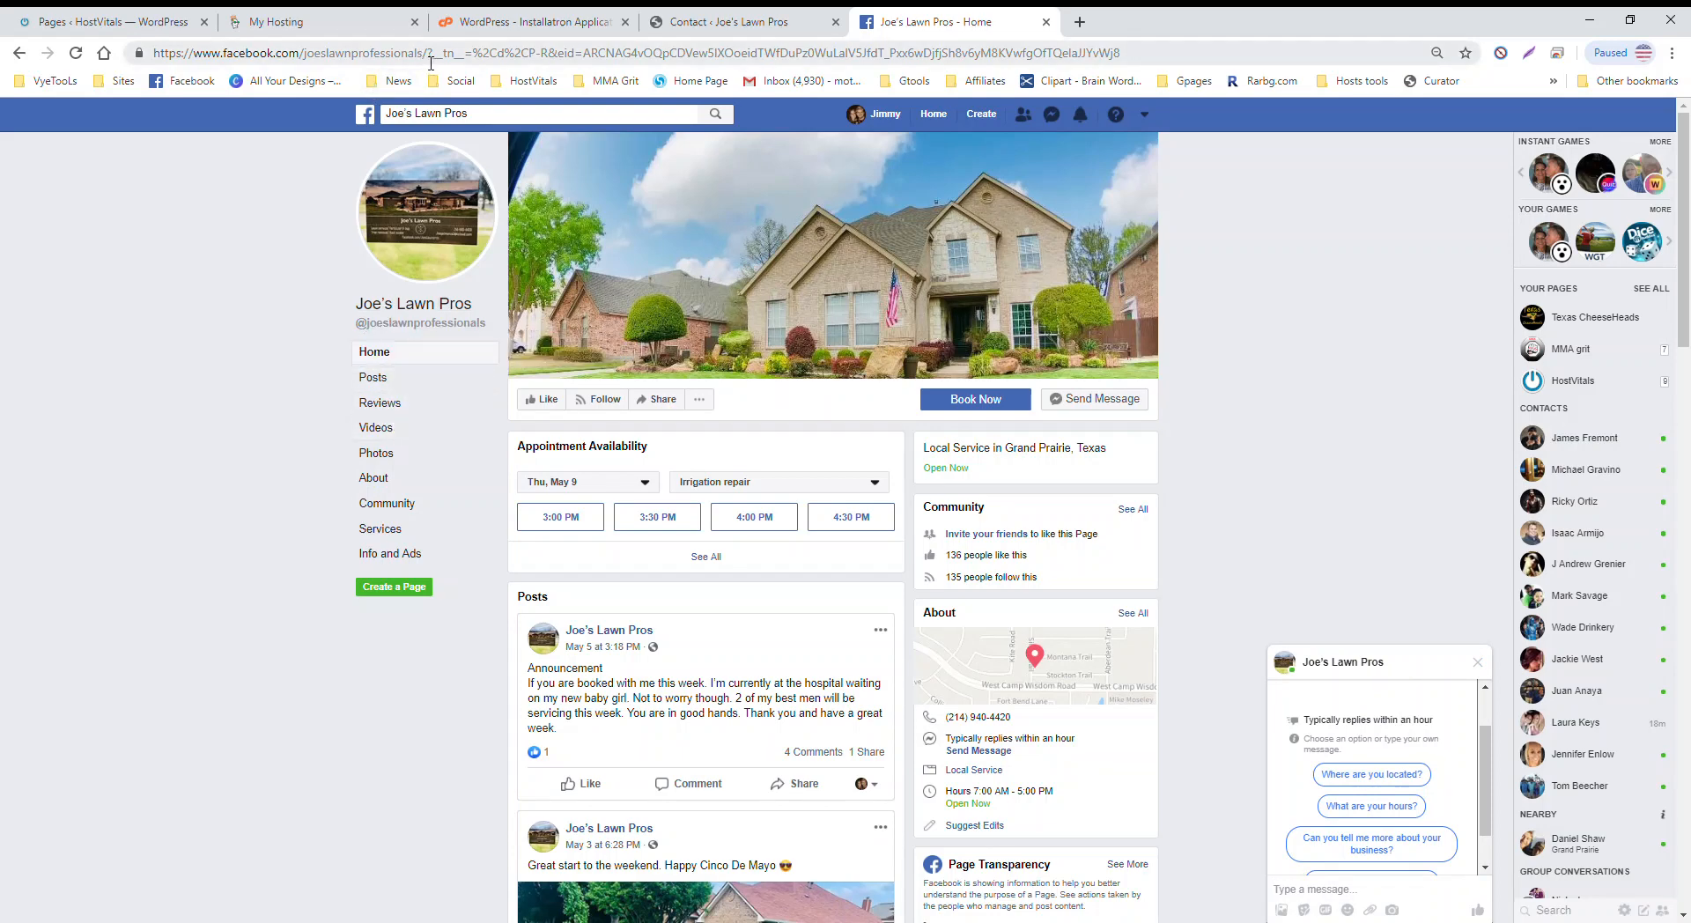
pyautogui.moveTo(424, 54); pyautogui.dragTo(88, 58)
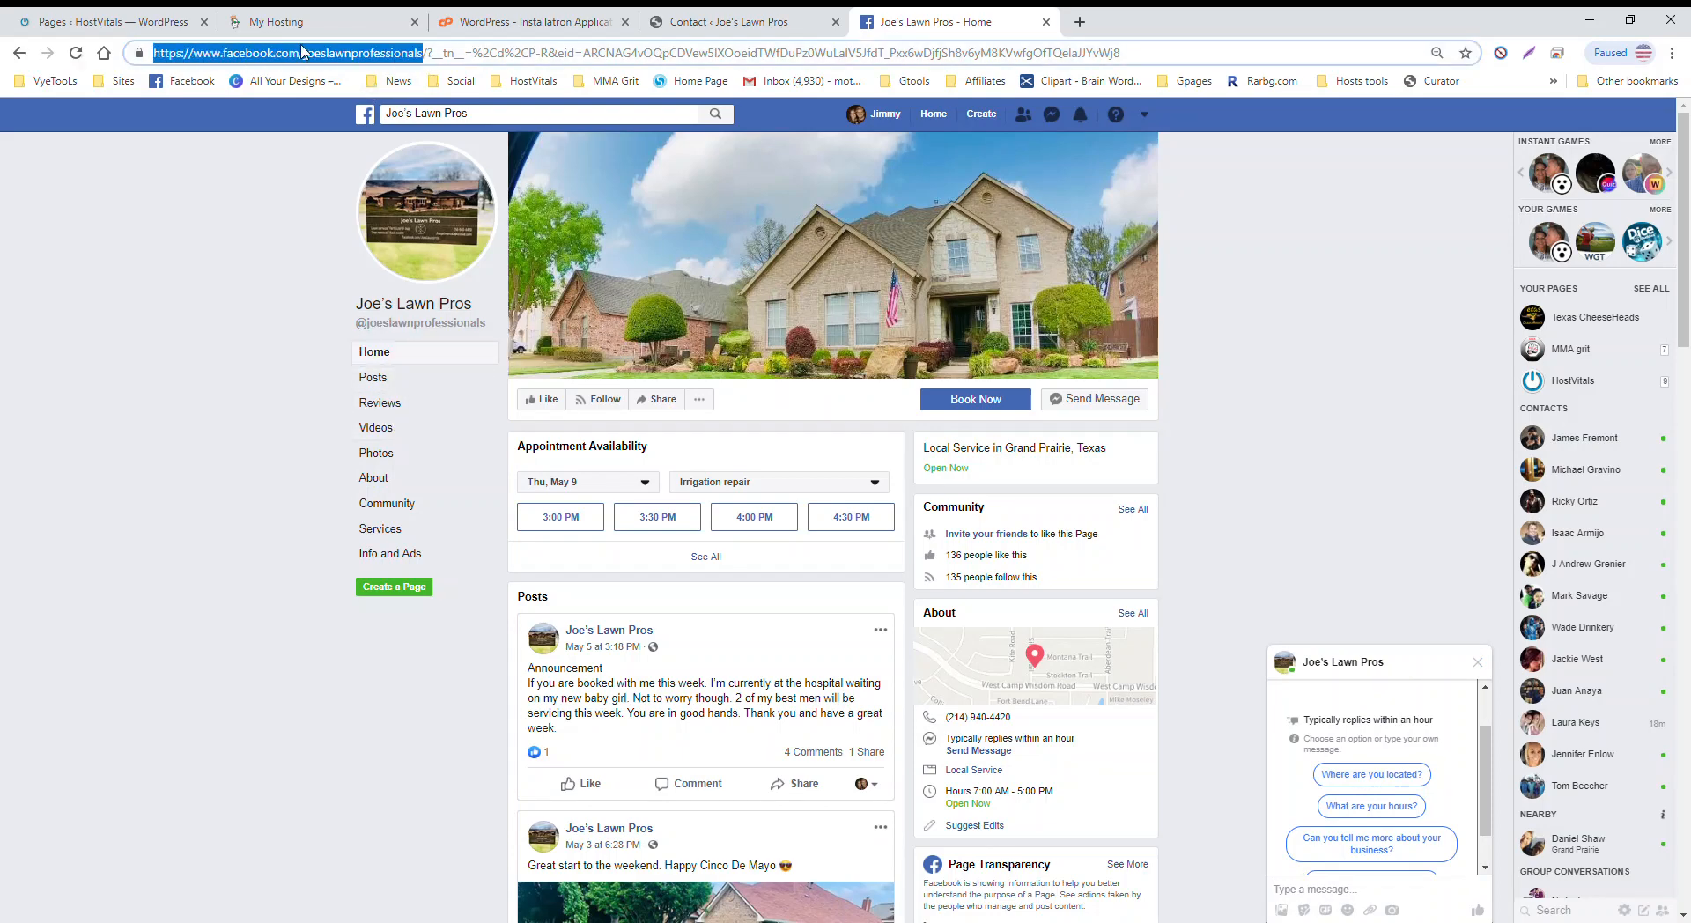
pyautogui.hotkey('ctrl', 'x')
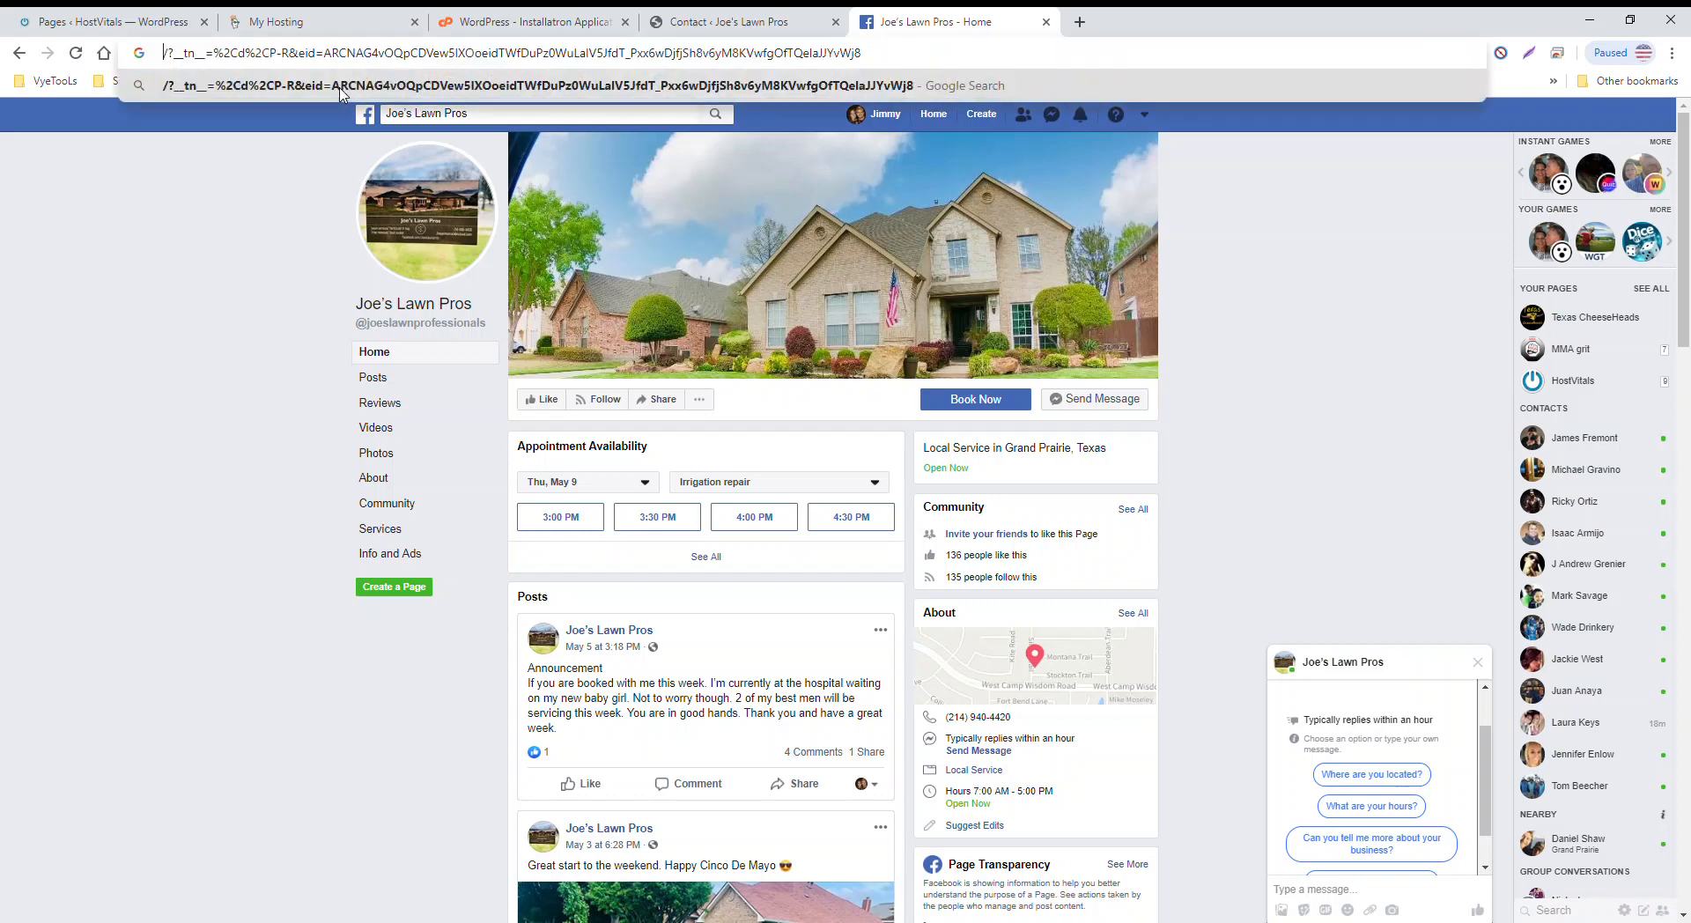
pyautogui.doubleClick(794, 55)
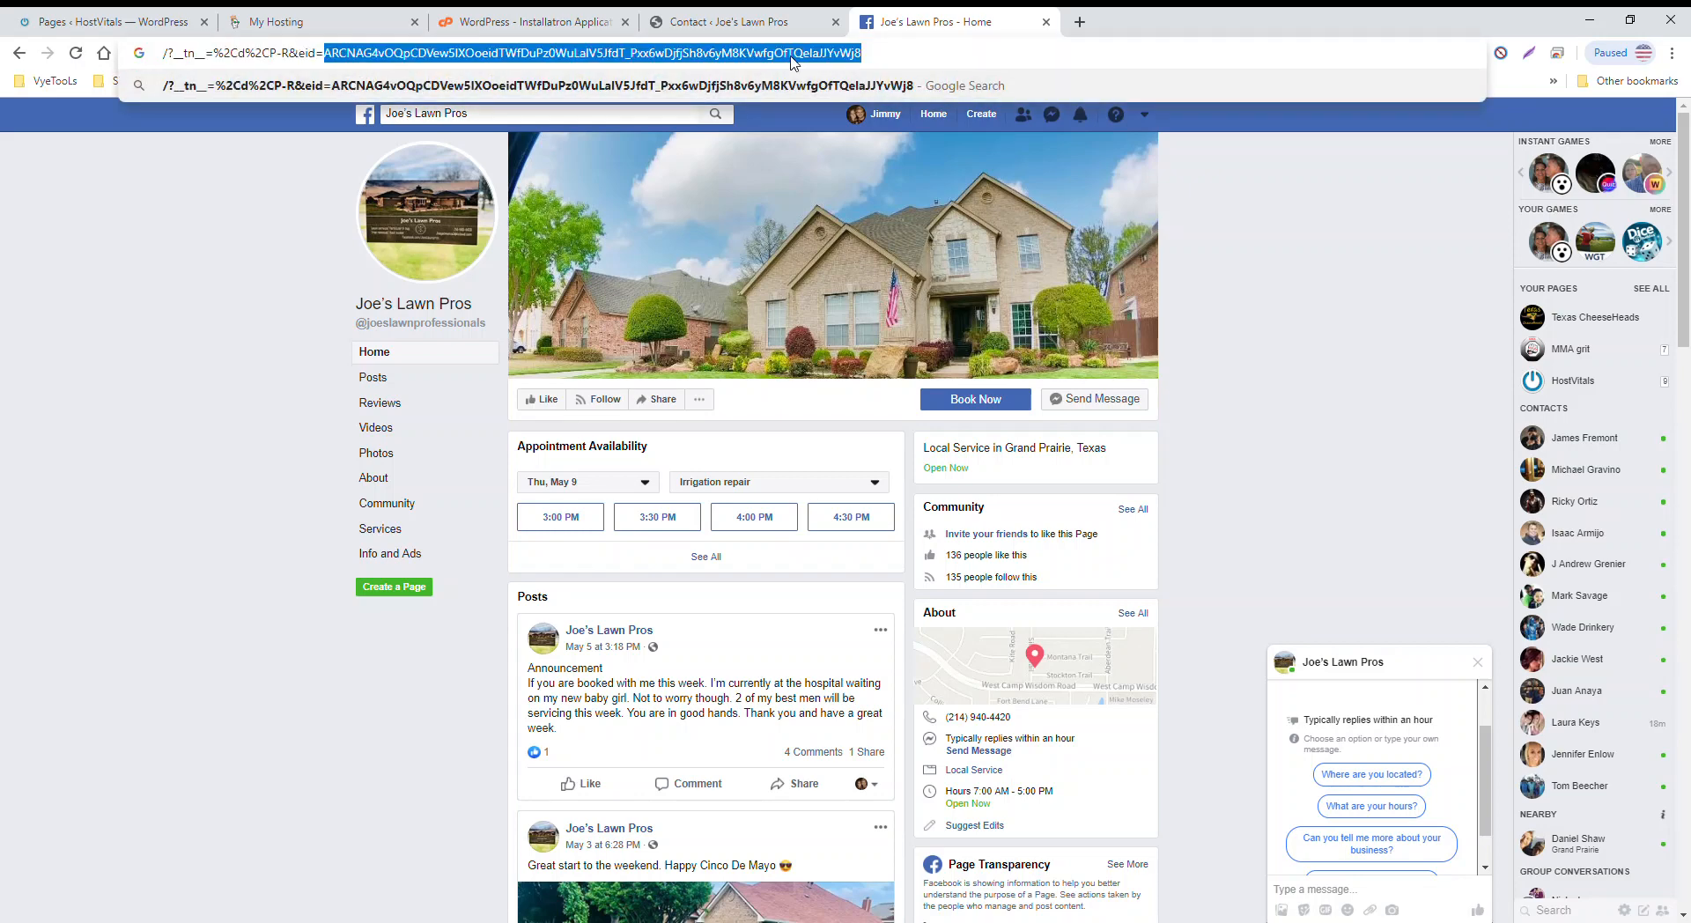
pyautogui.tripleClick(793, 55)
pyautogui.hotkey('ctrl', 'v')
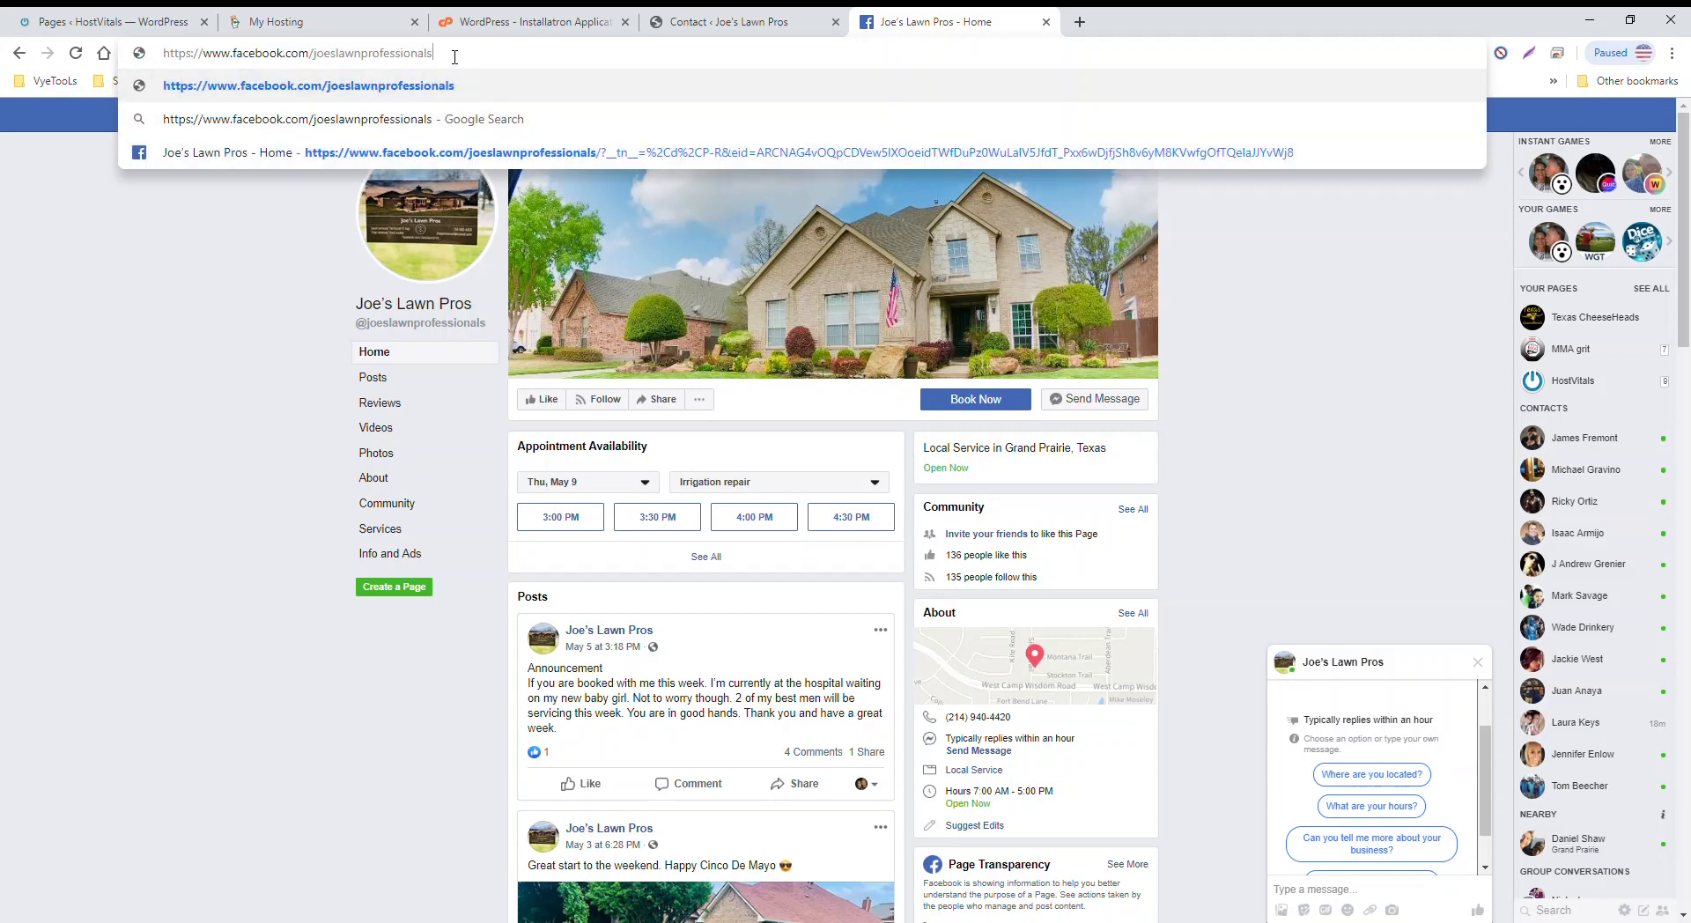
pyautogui.press('Return')
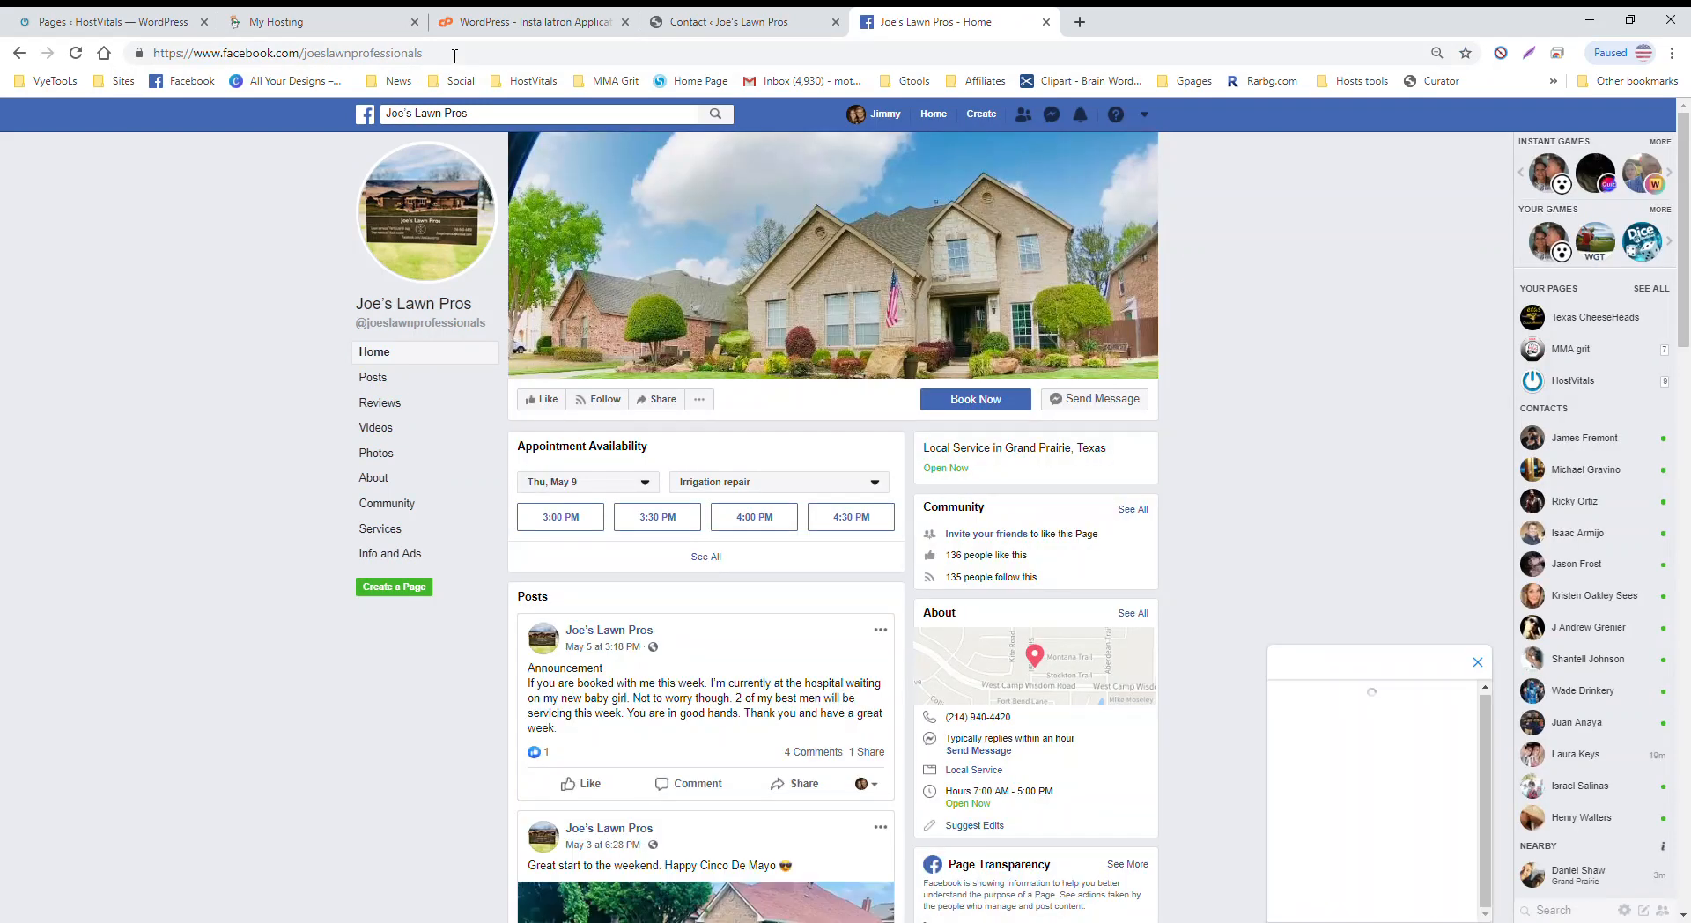
pyautogui.moveTo(448, 60); pyautogui.dragTo(307, 67)
pyautogui.hotkey('ctrl', 'c')
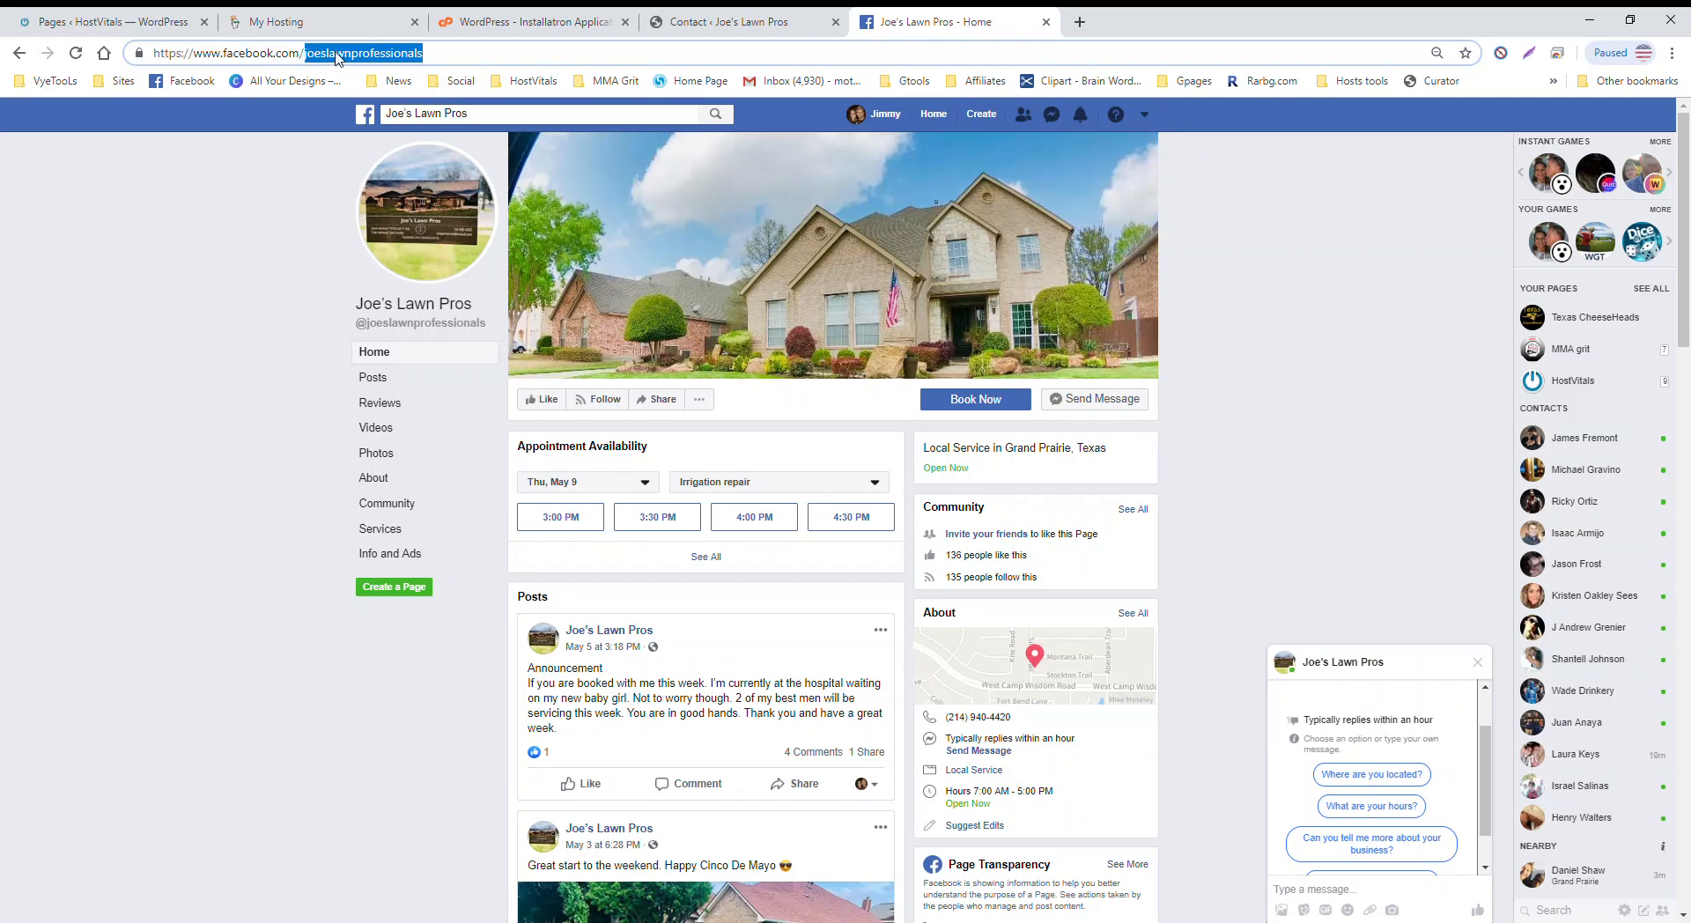
pyautogui.press('BackSpace')
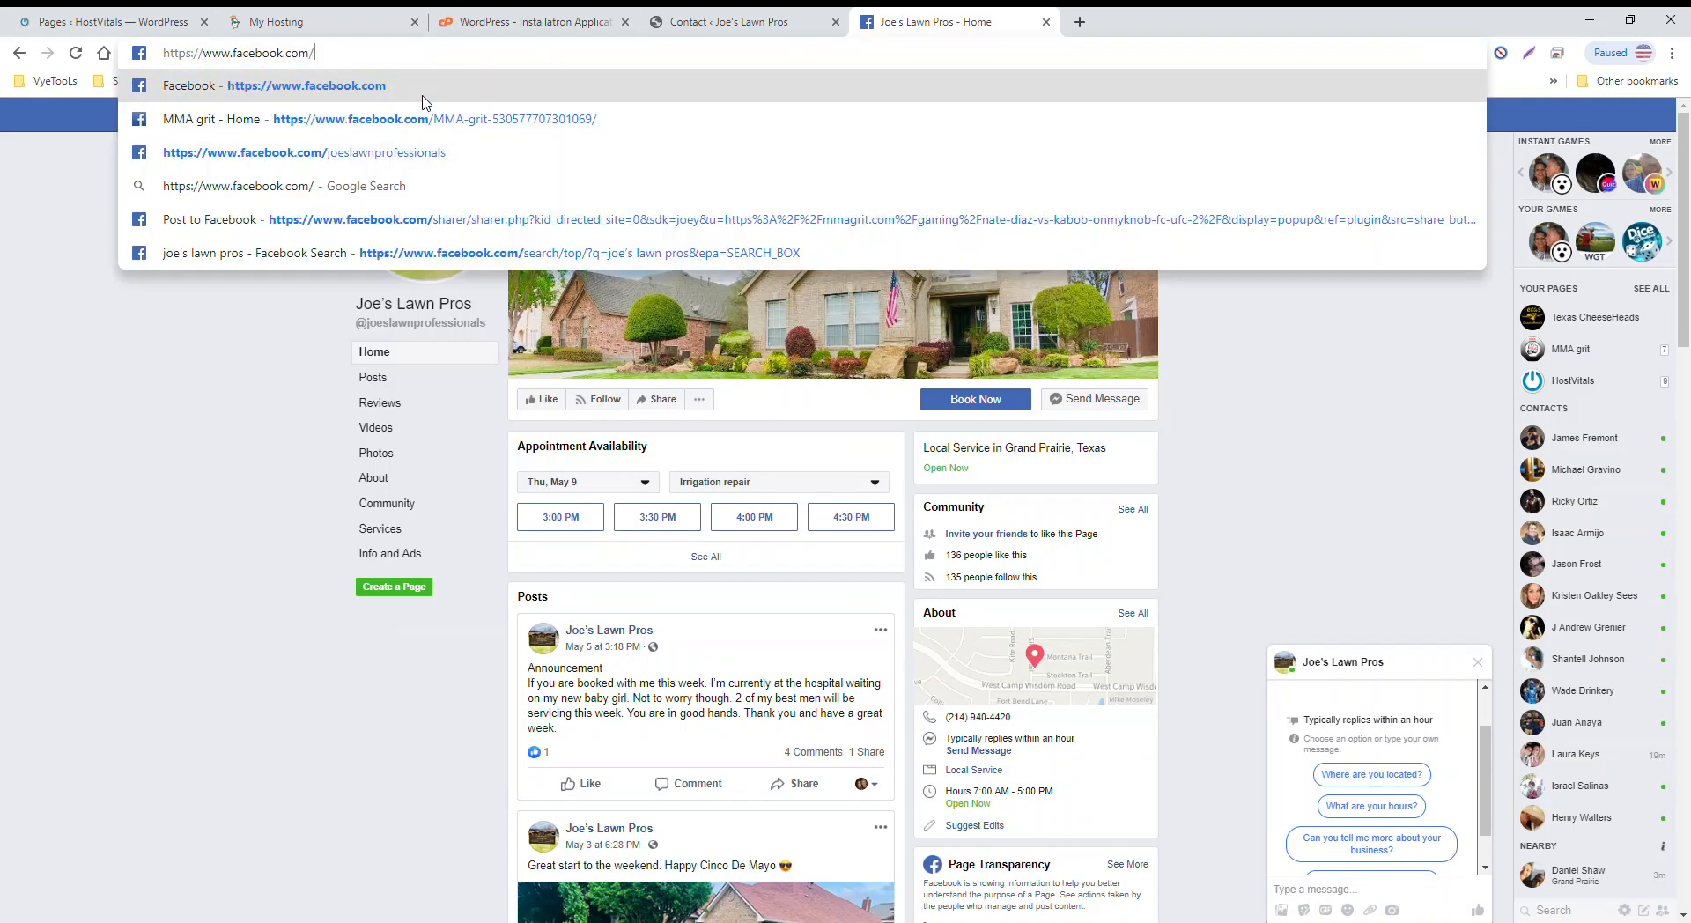
pyautogui.click(731, 21)
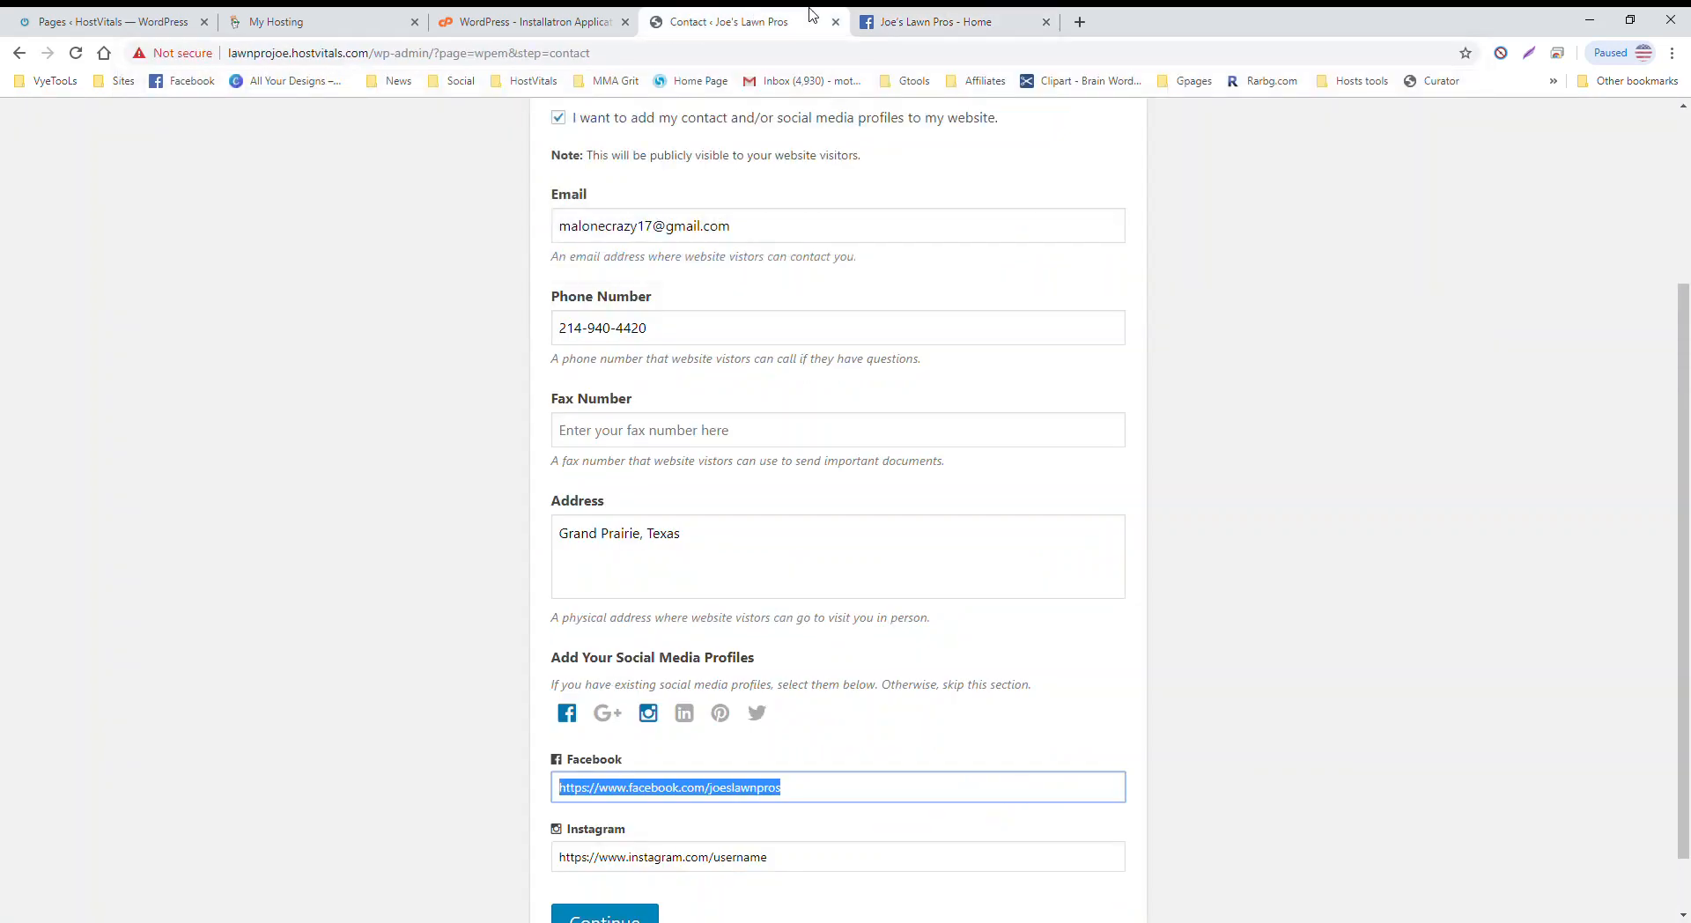
# Step: Replace joeslawnpros with joeslawnprofessionals in the Facebook URL and test the link
pyautogui.click(1046, 22)
pyautogui.click(804, 786)
pyautogui.moveTo(803, 787); pyautogui.dragTo(711, 792)
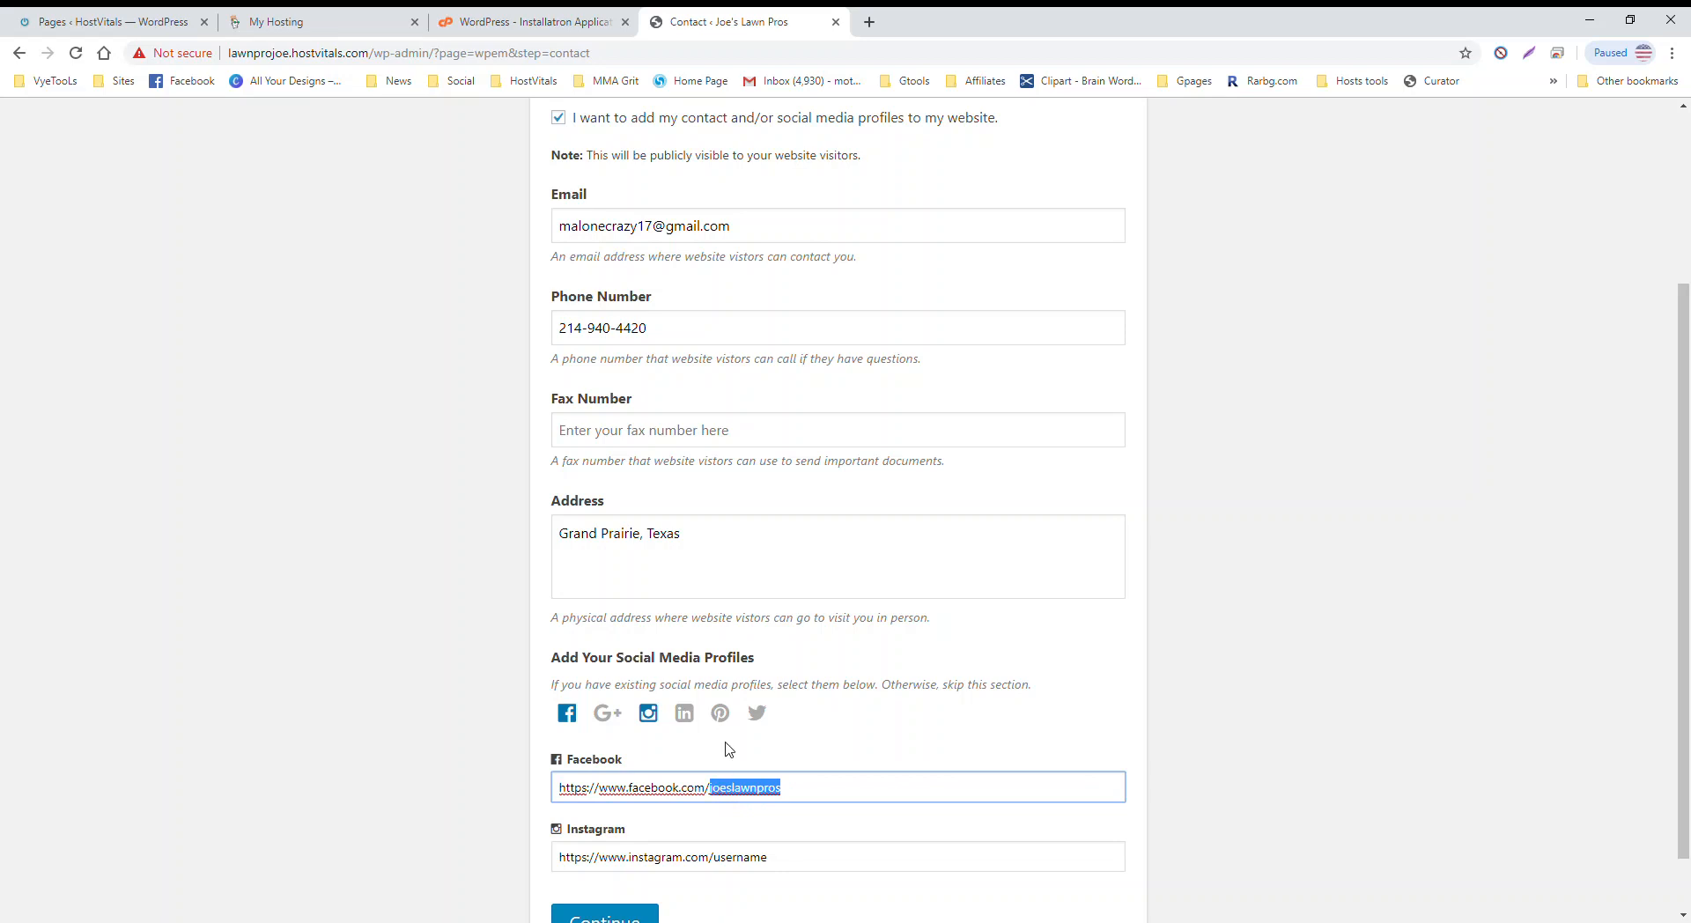
pyautogui.hotkey('ctrl', 'v')
pyautogui.moveTo(880, 798); pyautogui.dragTo(498, 798)
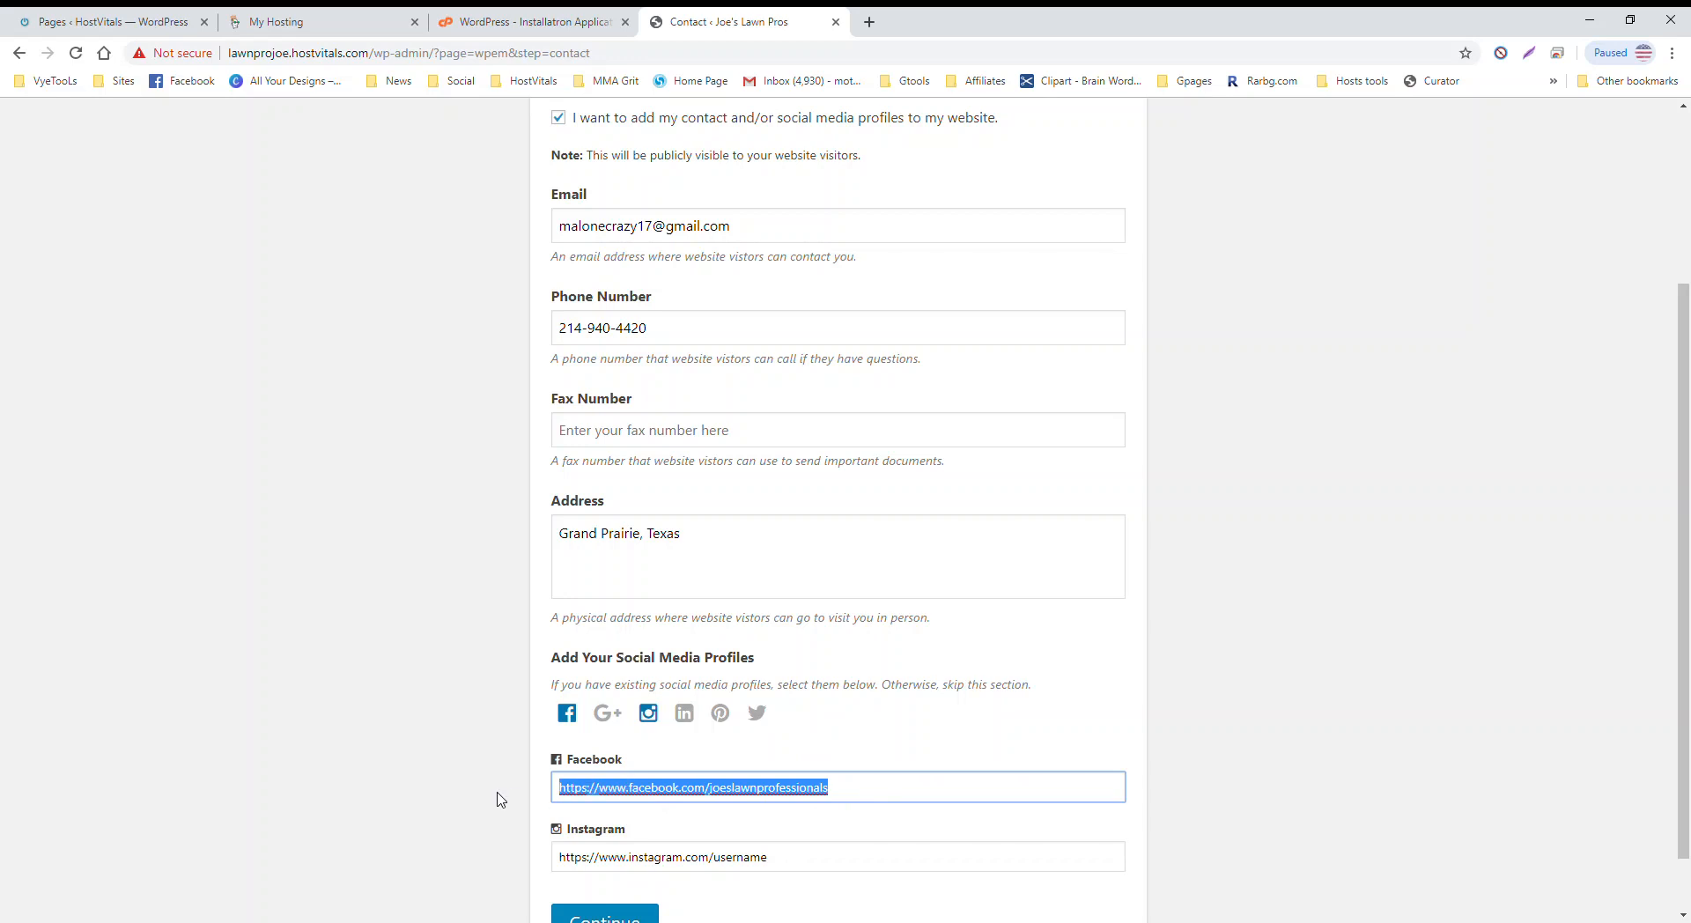
pyautogui.click(731, 641)
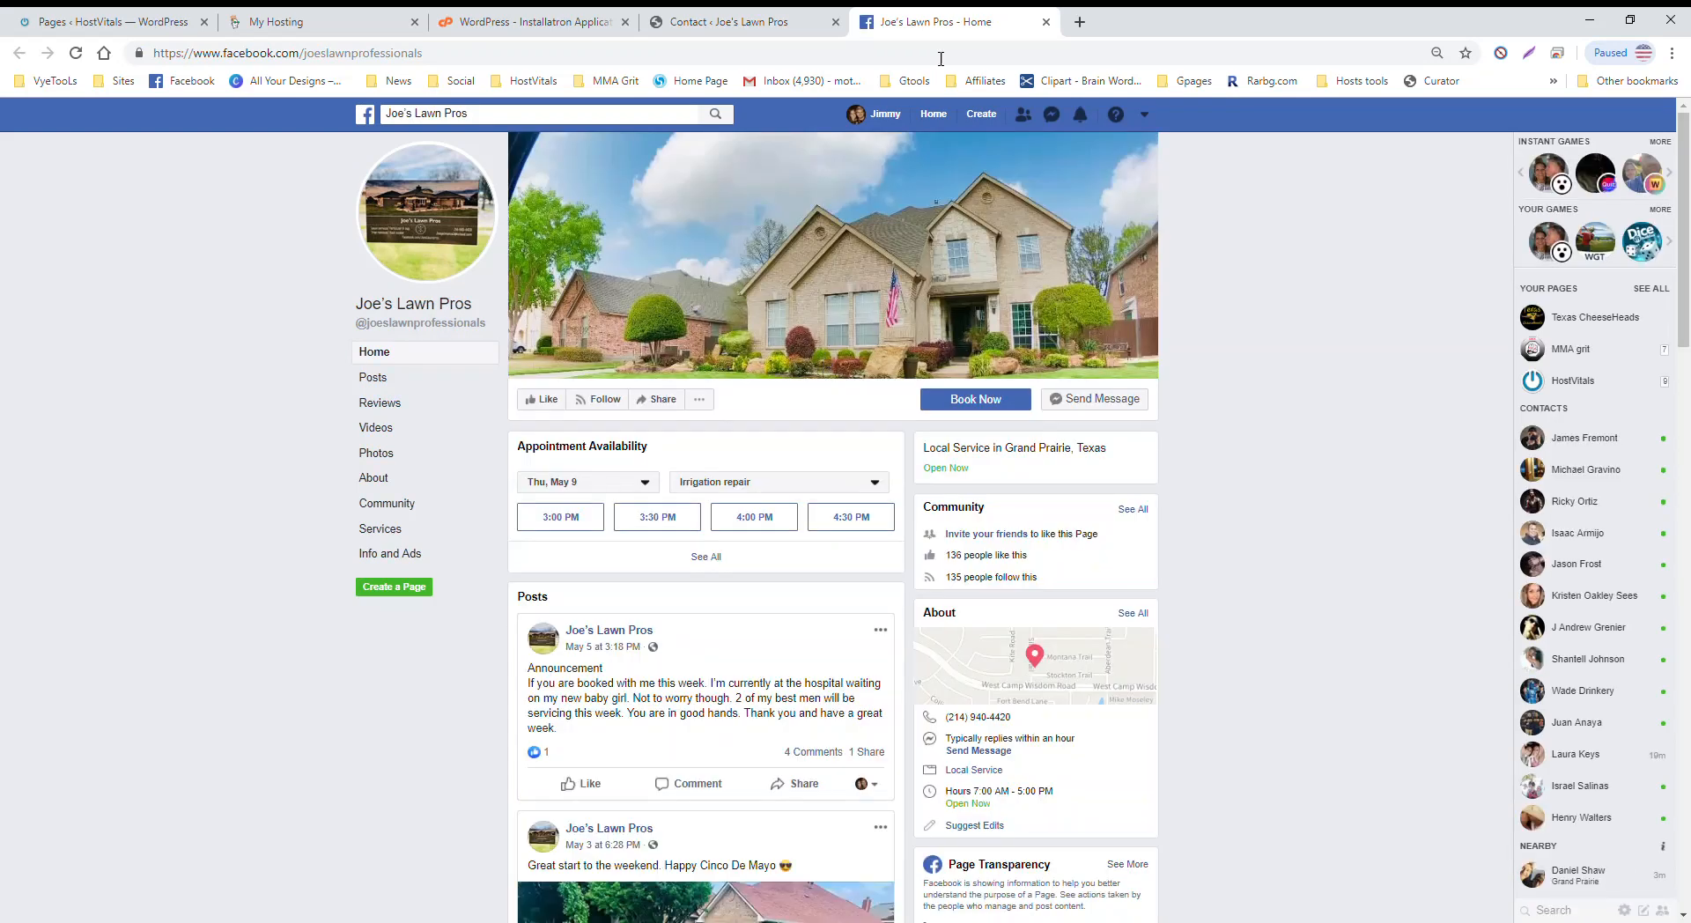
# Step: Remove the Instagram profile, leaving only the Facebook link
pyautogui.click(1046, 22)
pyautogui.scroll(-1, 834, 646)
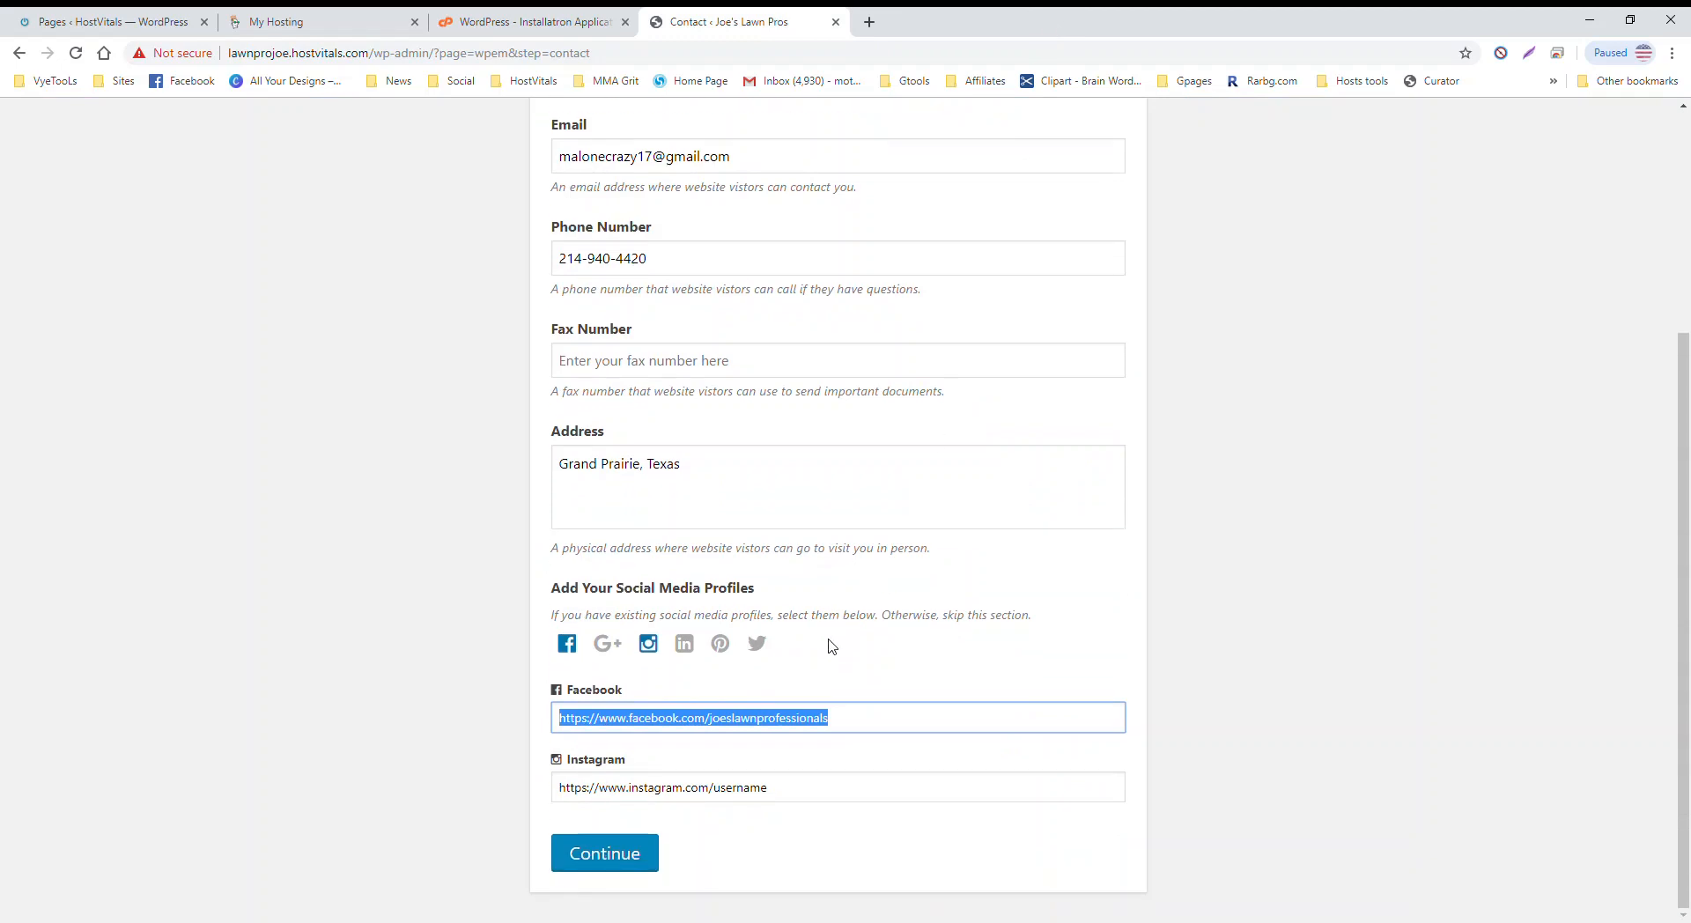
pyautogui.click(651, 644)
pyautogui.click(655, 646)
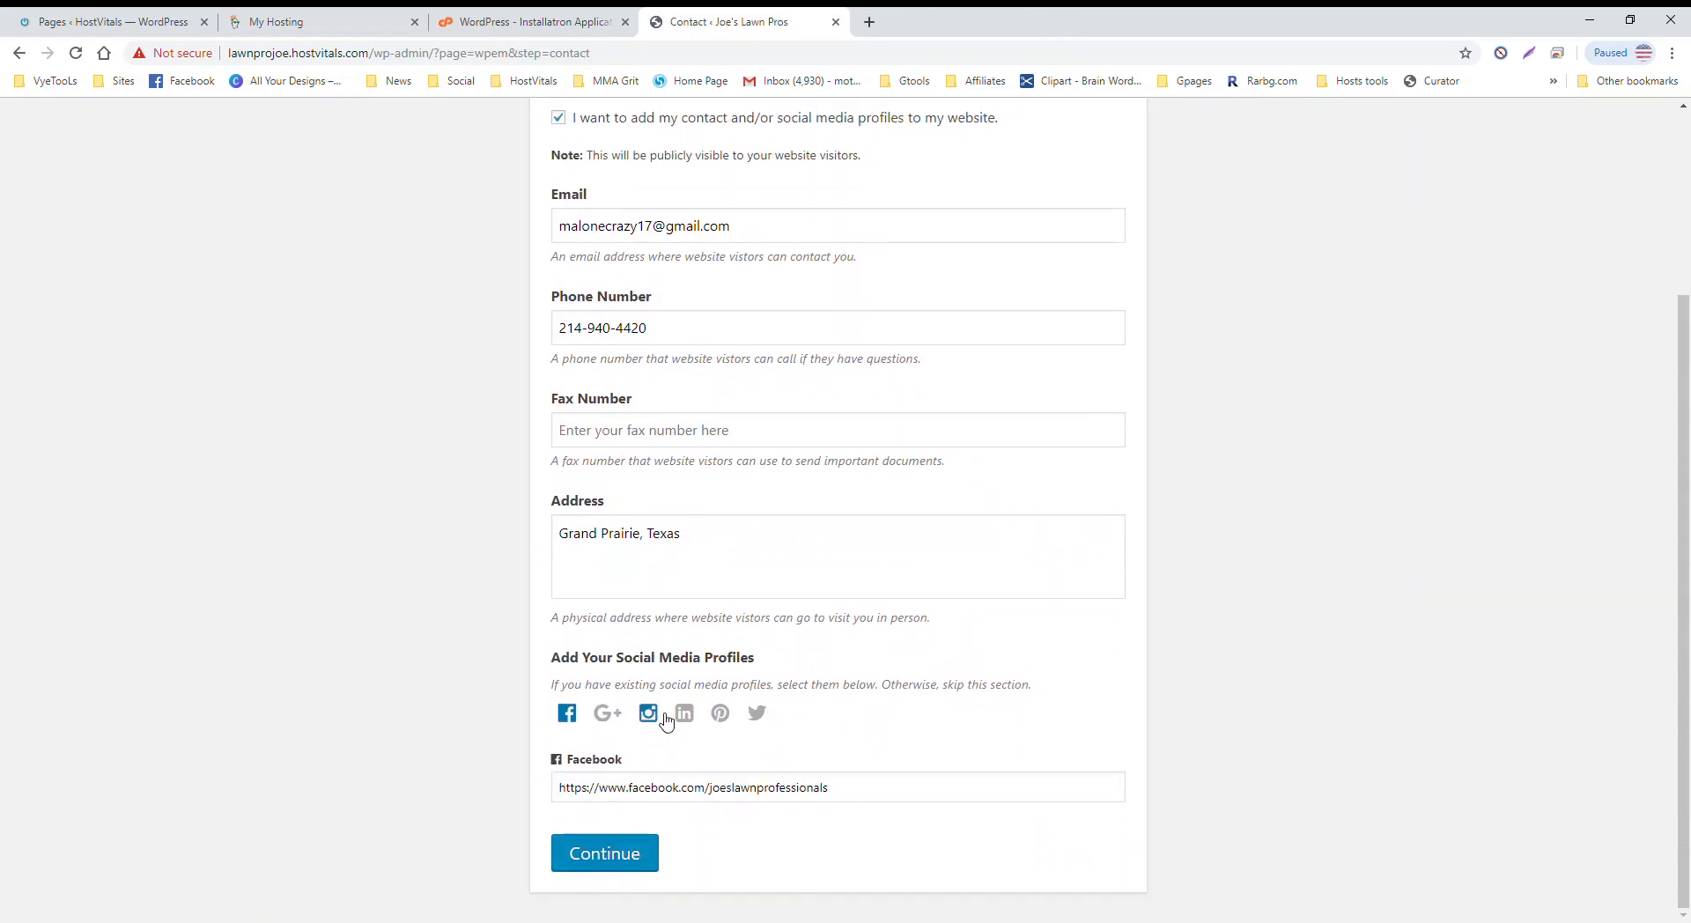
# Step: Submit the contact details and compare the ten designs in the Choose a Theme gallery
pyautogui.click(622, 854)
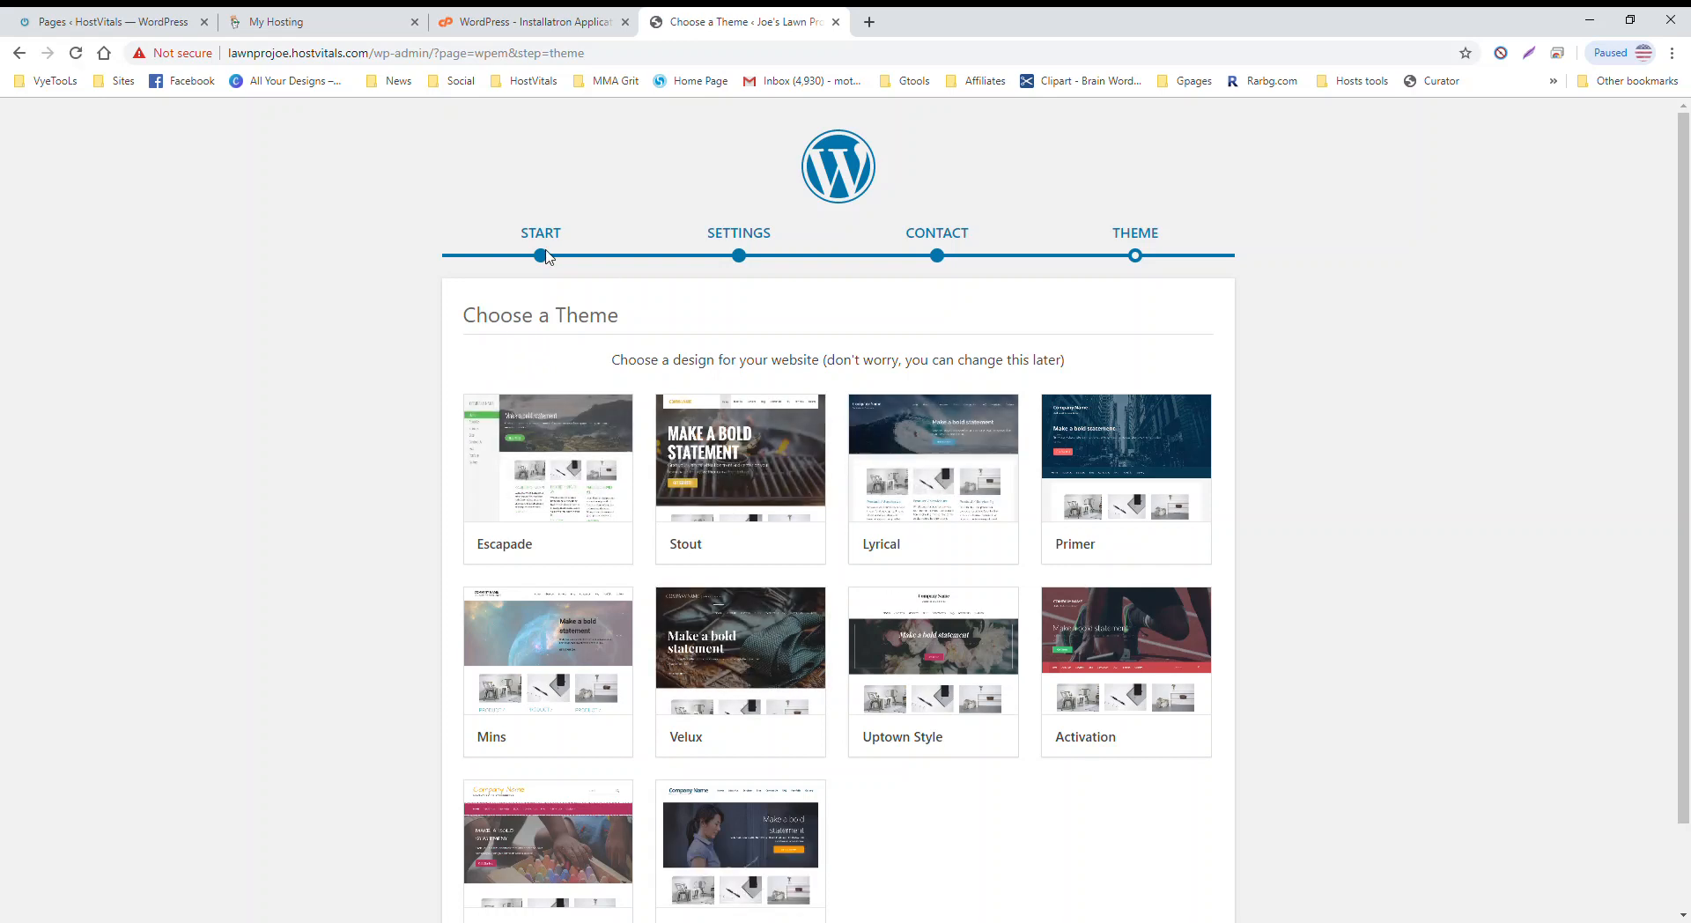
pyautogui.scroll(-2, 634, 691)
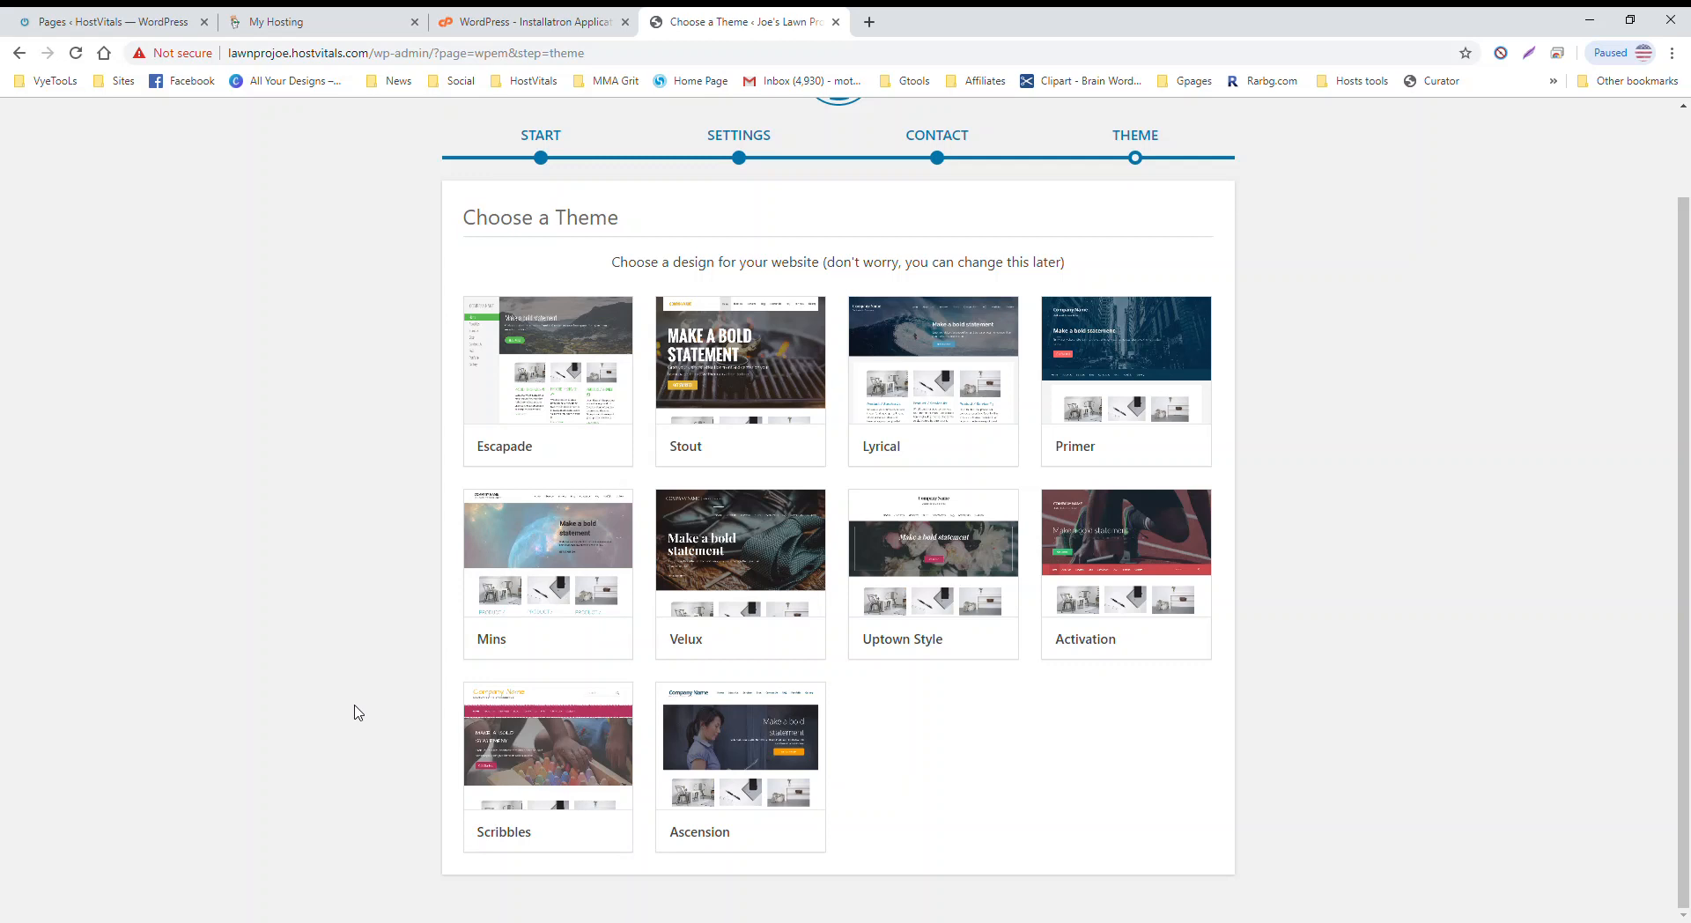
pyautogui.moveTo(546, 736)
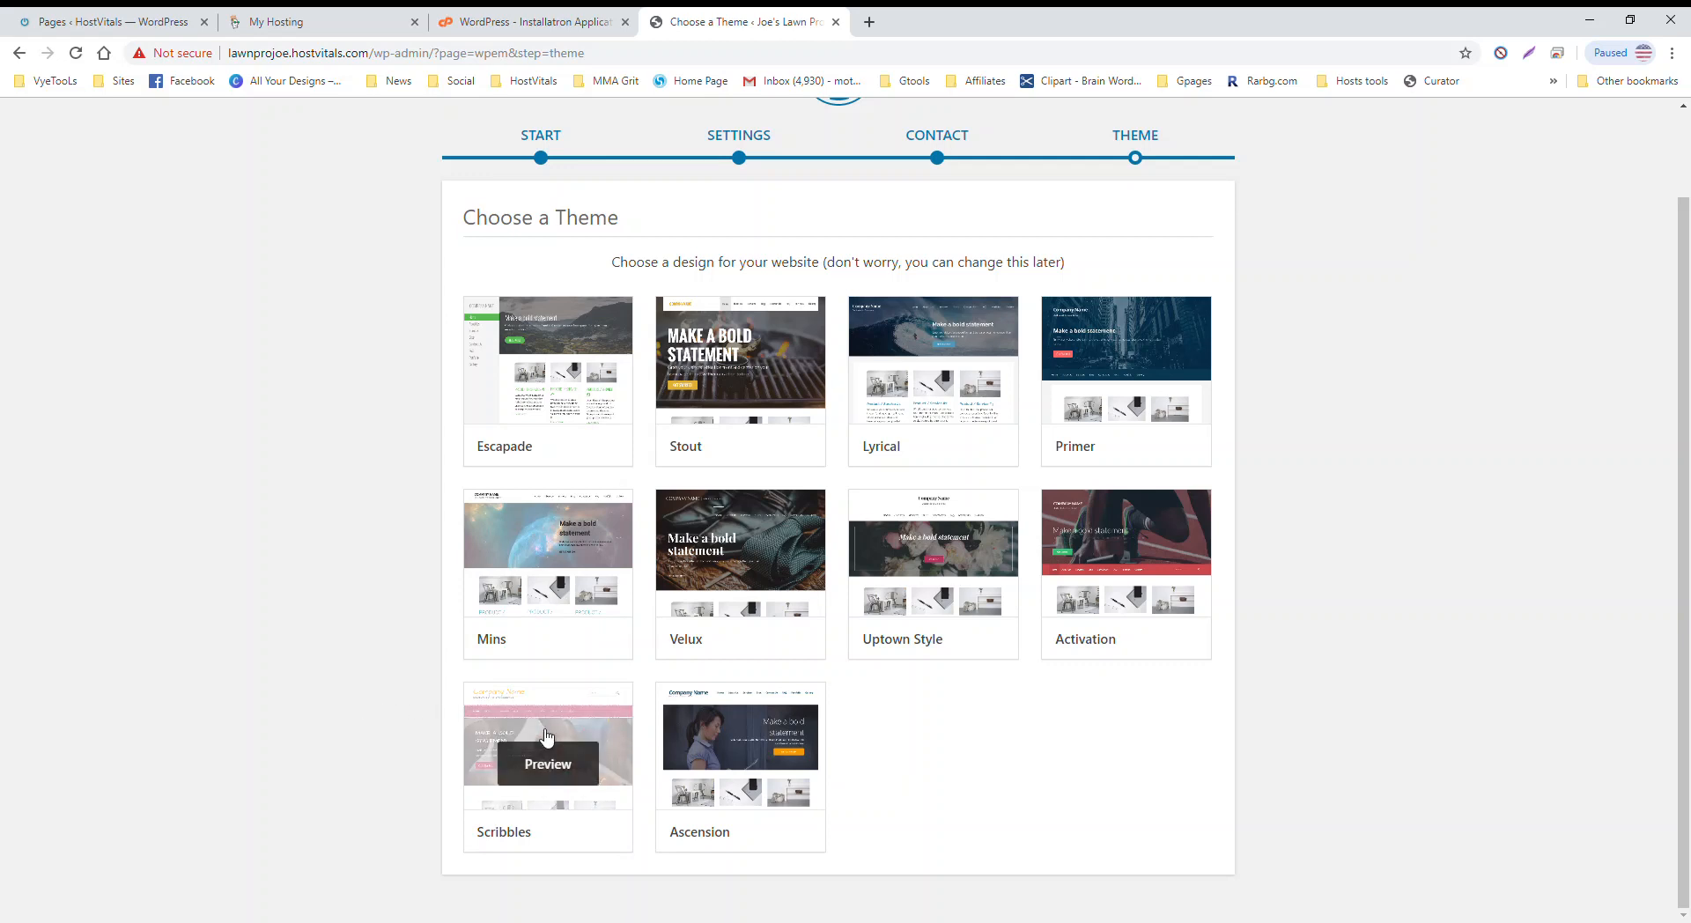
pyautogui.moveTo(916, 558)
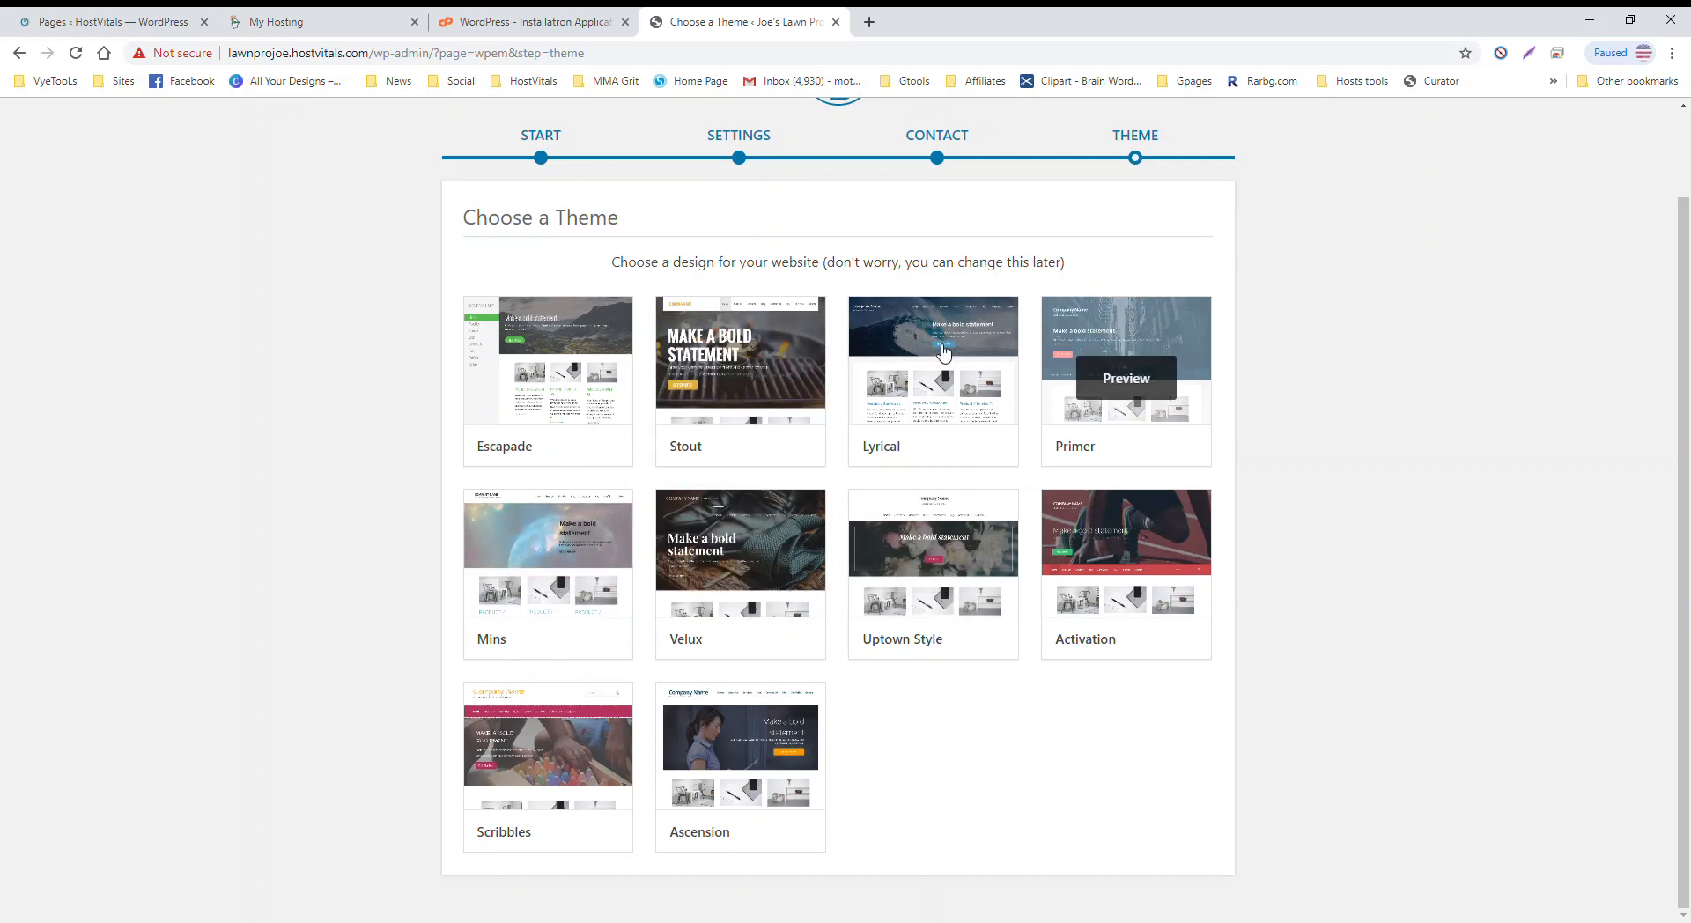
pyautogui.moveTo(529, 595)
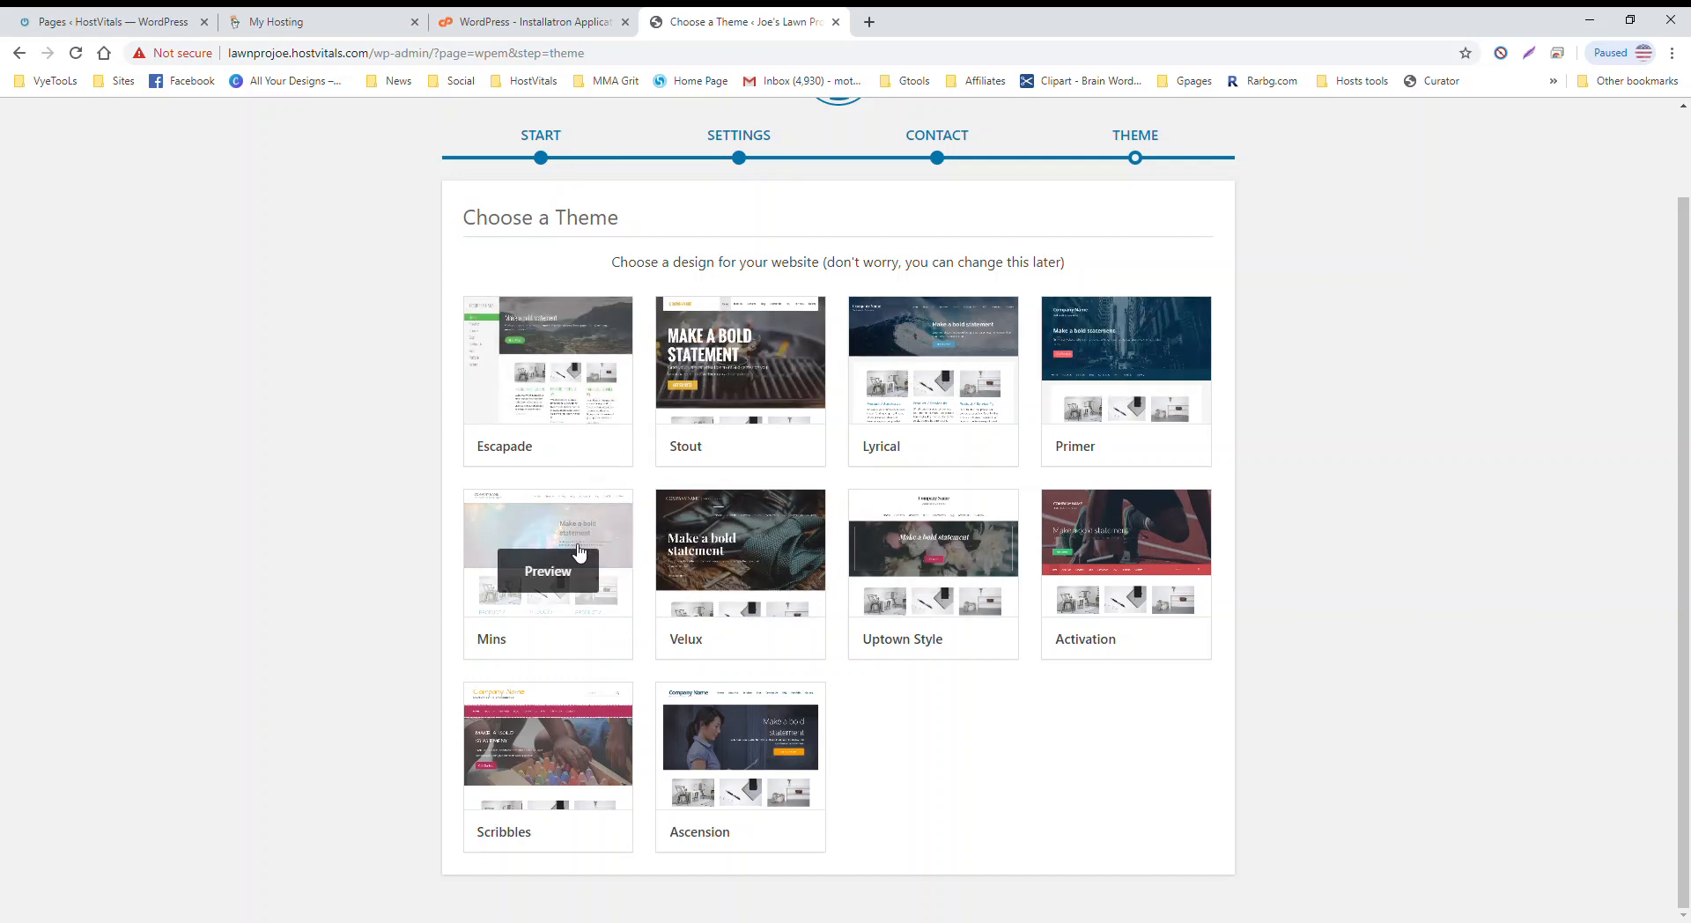
pyautogui.moveTo(745, 362)
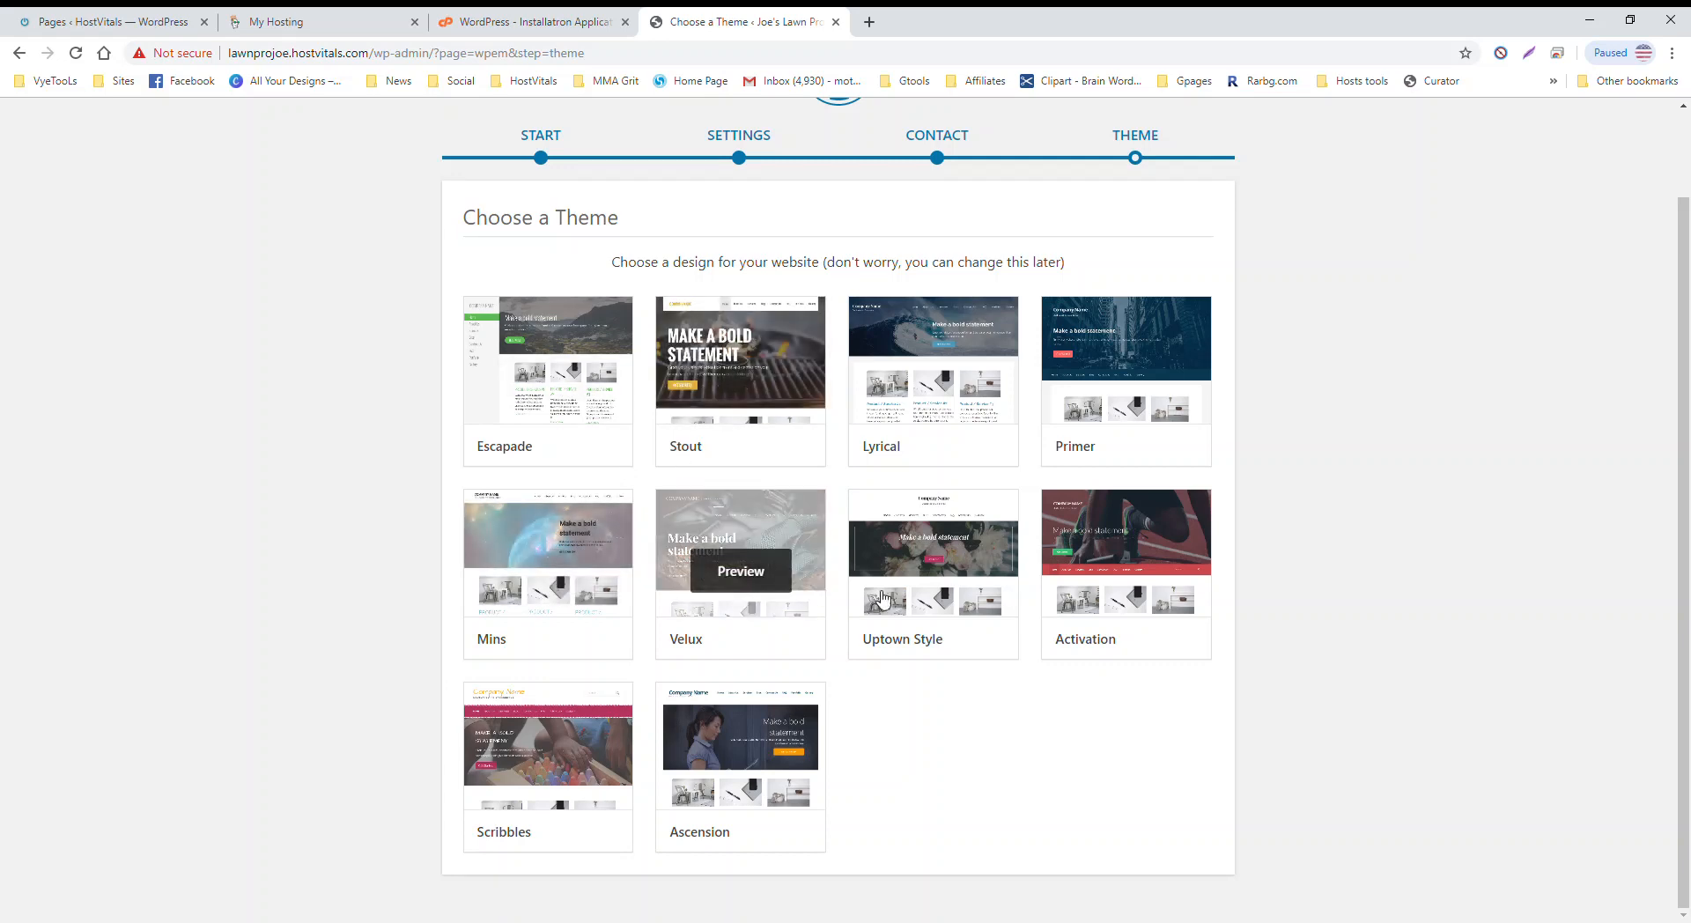
pyautogui.moveTo(974, 551)
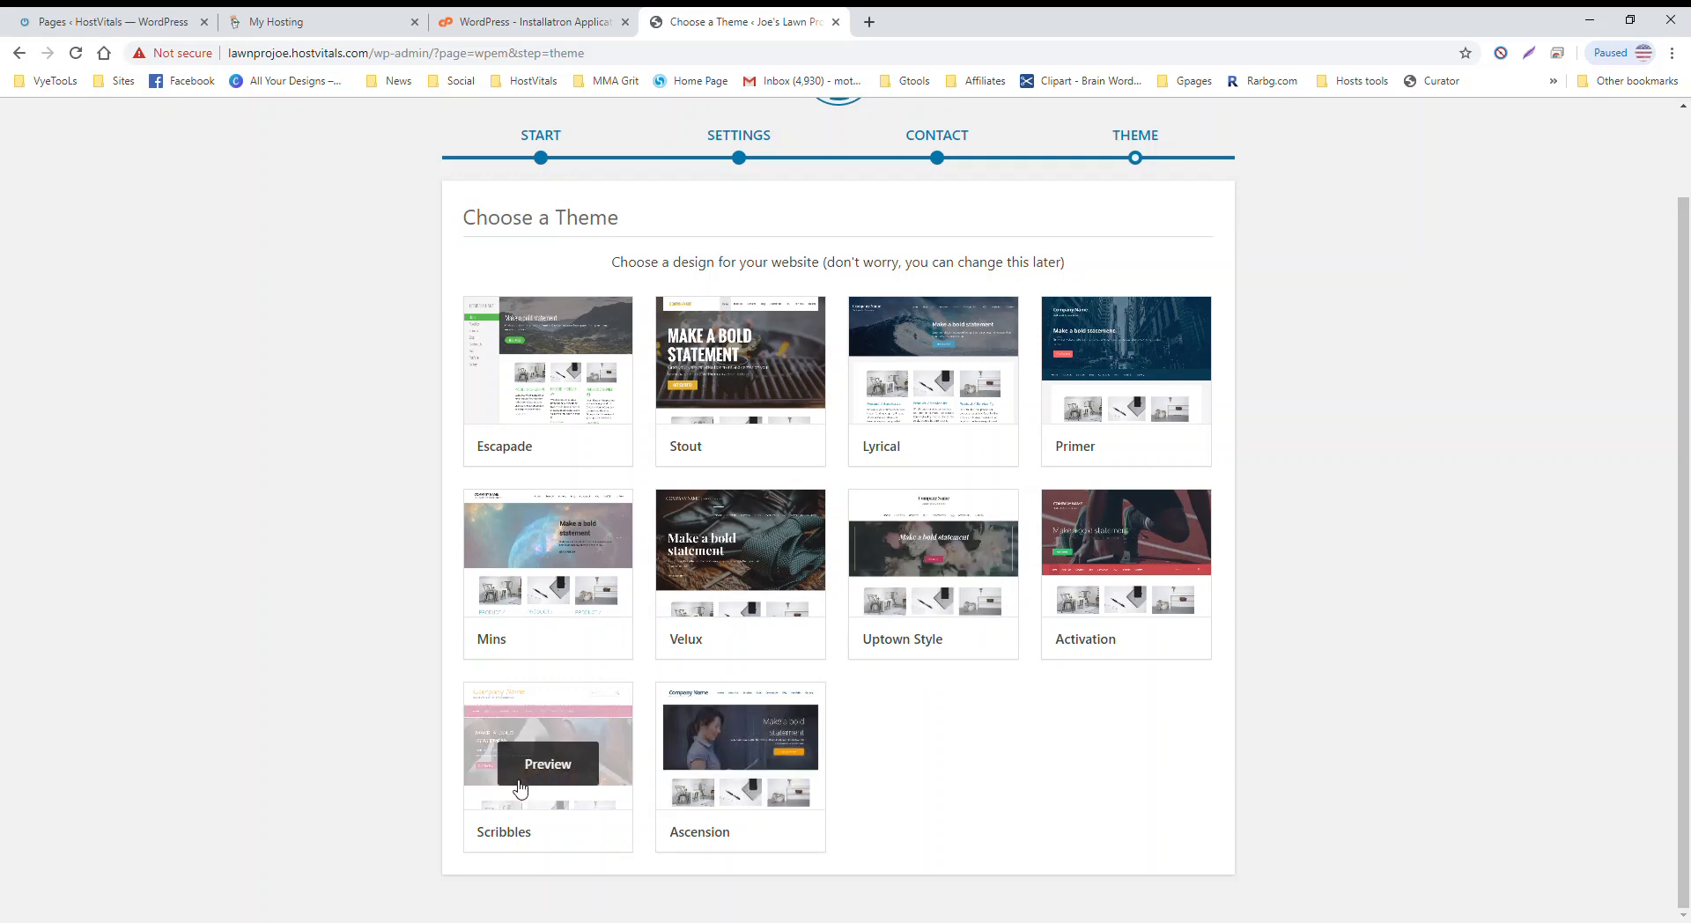
# Step: Preview the Scribbles theme and step through its tour tips
pyautogui.click(520, 786)
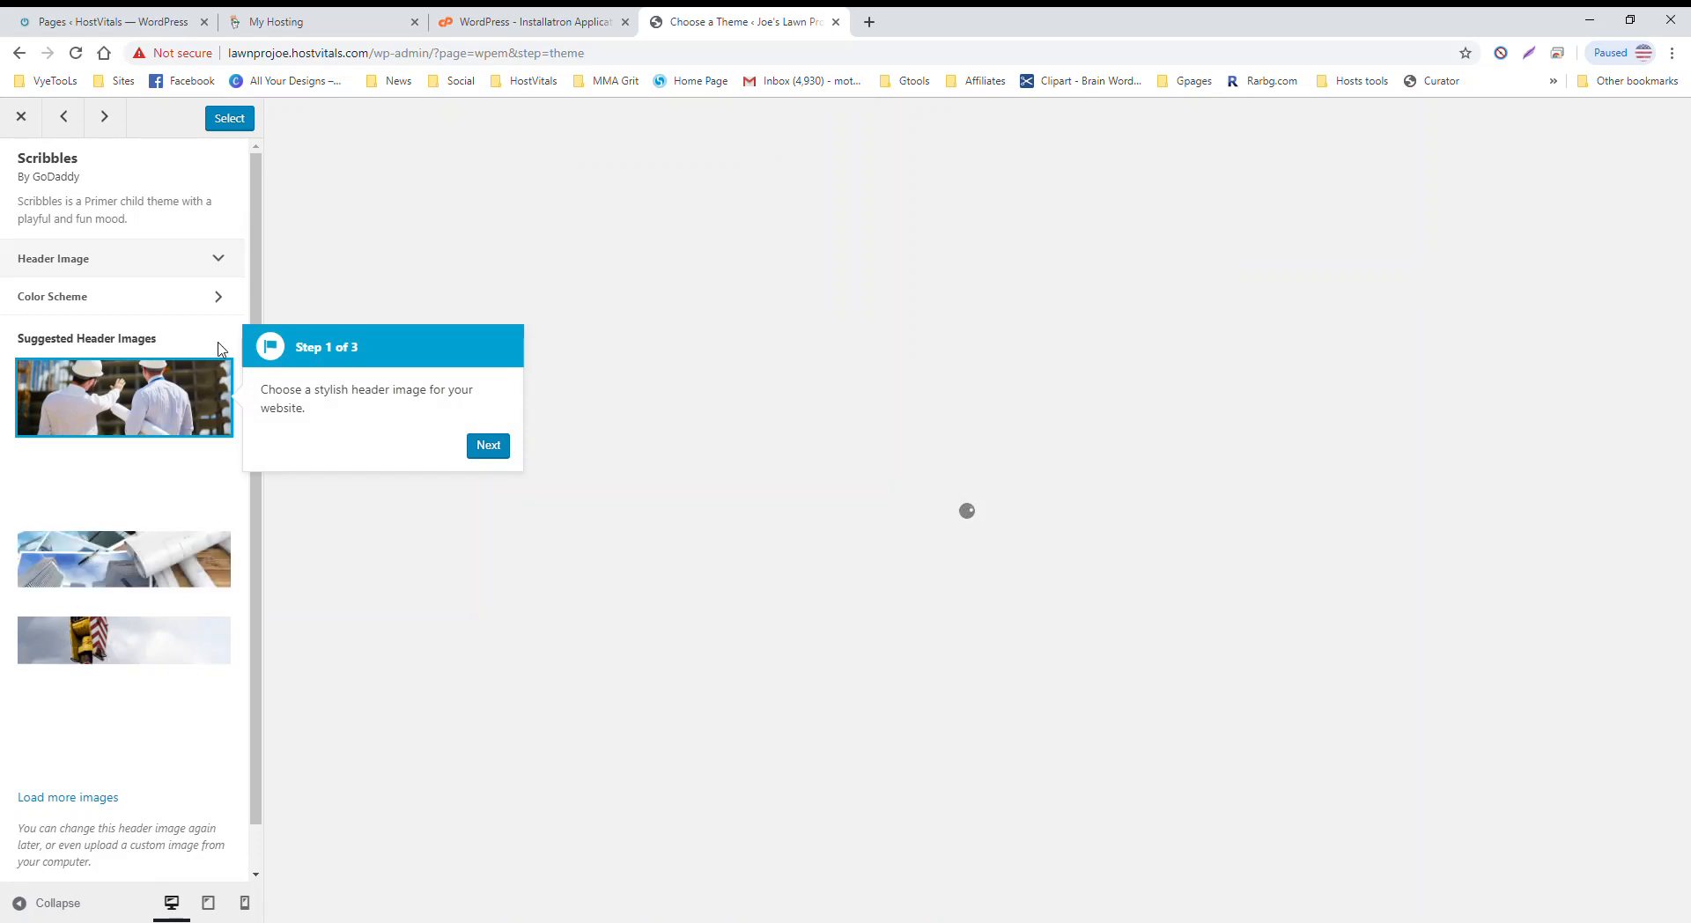
pyautogui.click(489, 446)
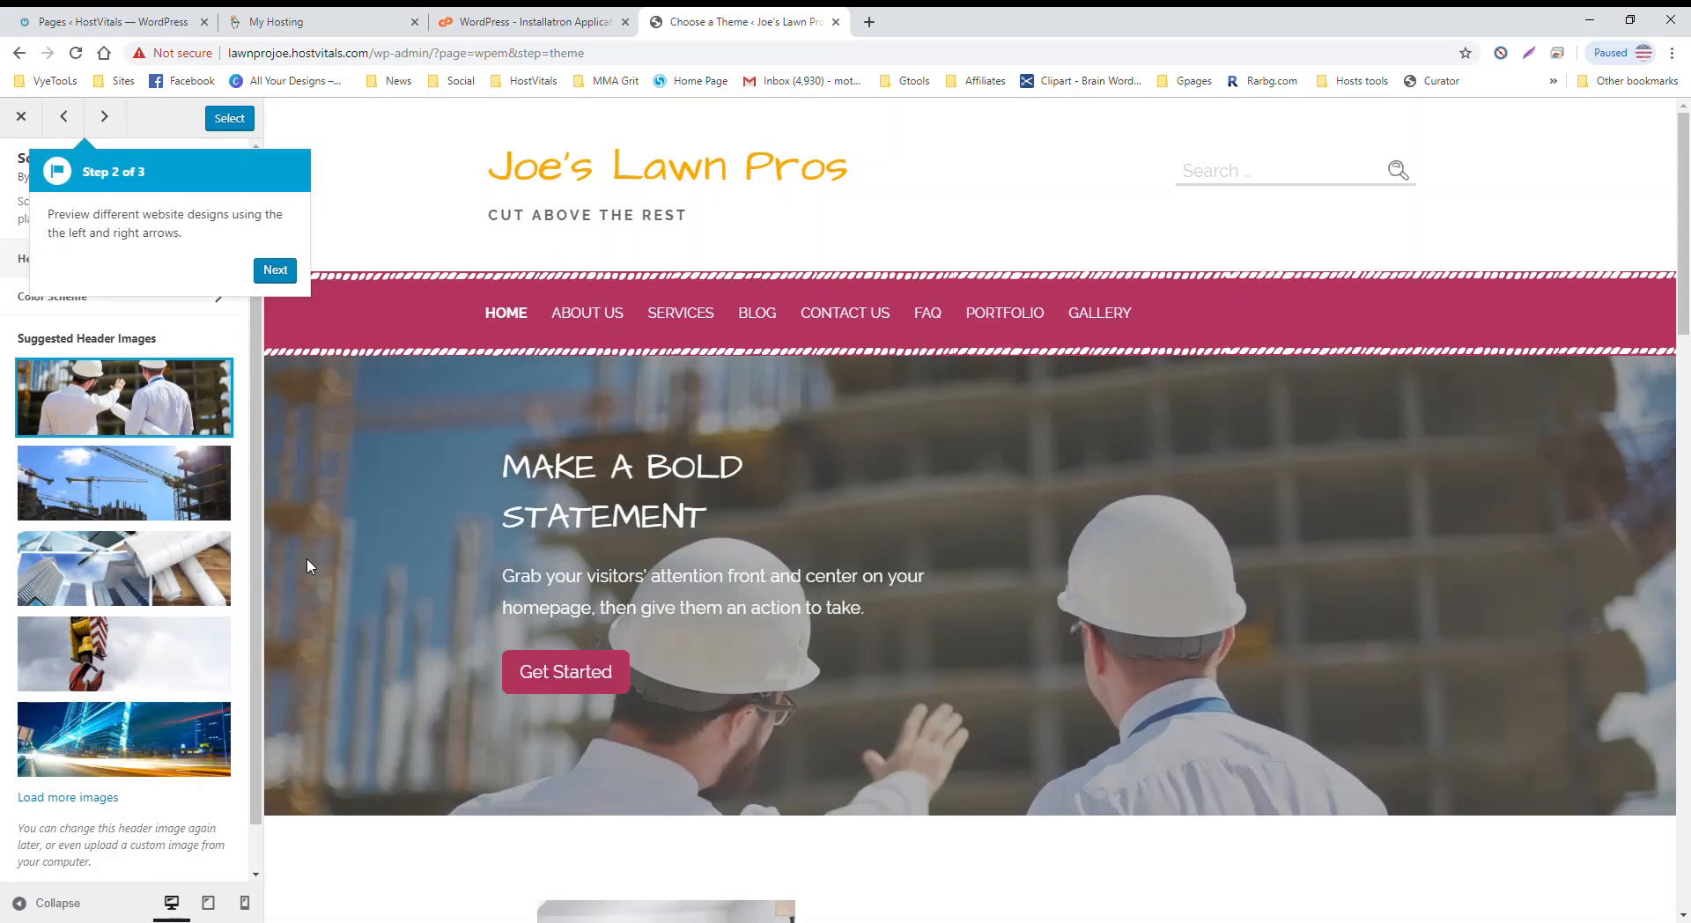
pyautogui.scroll(-1, 146, 568)
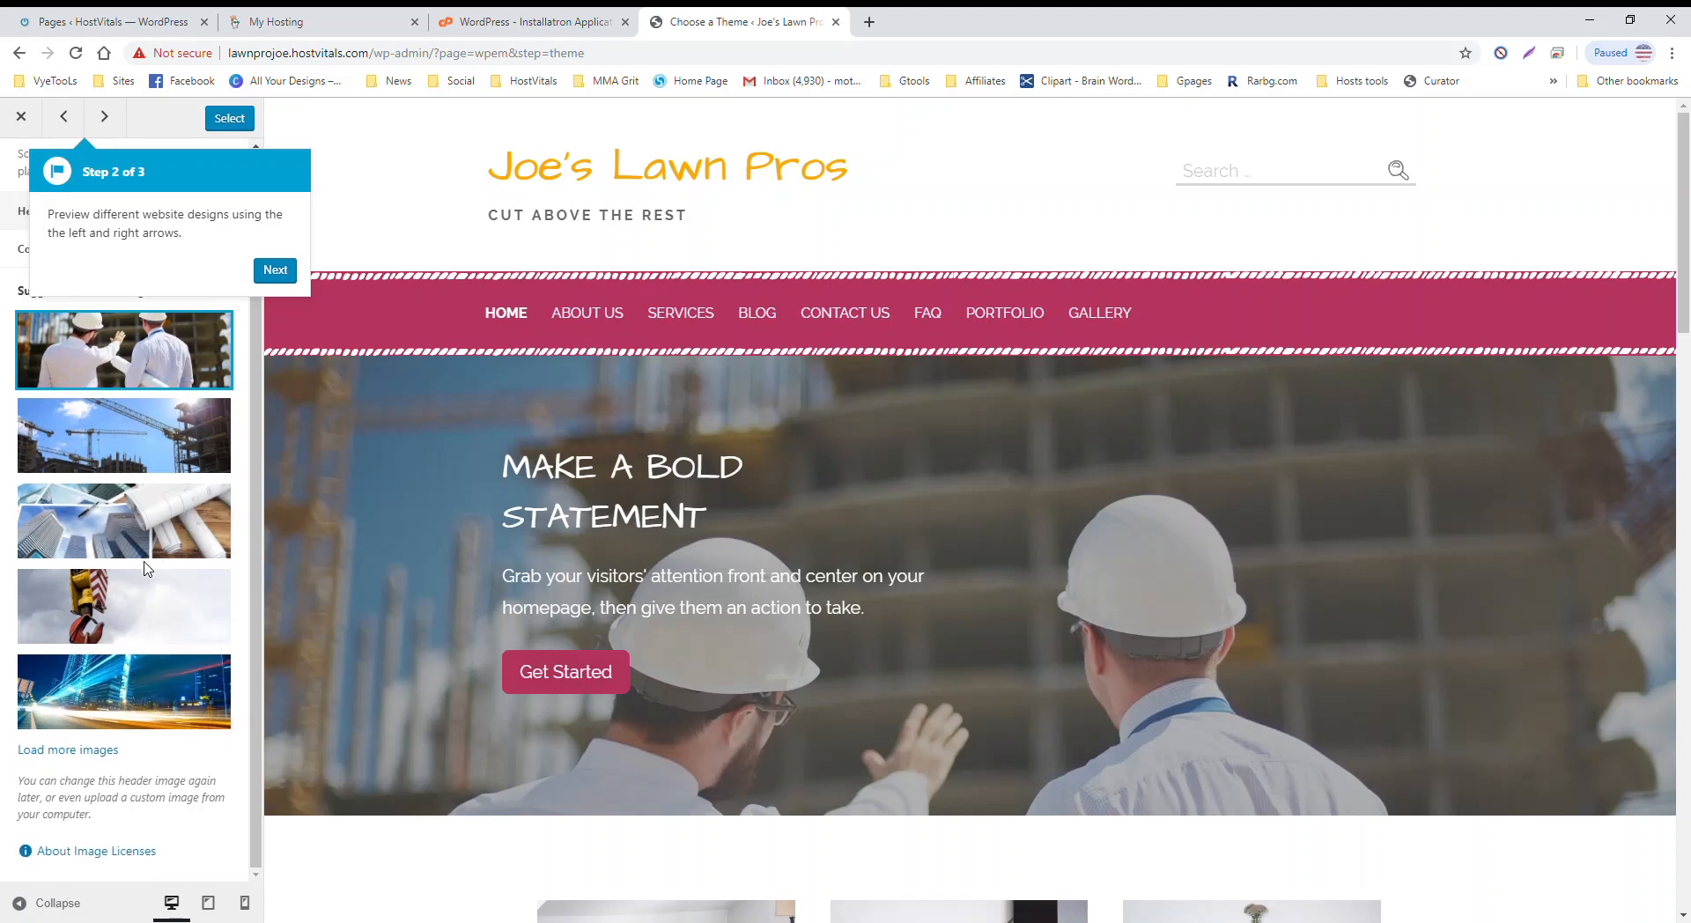
pyautogui.click(75, 749)
pyautogui.click(277, 270)
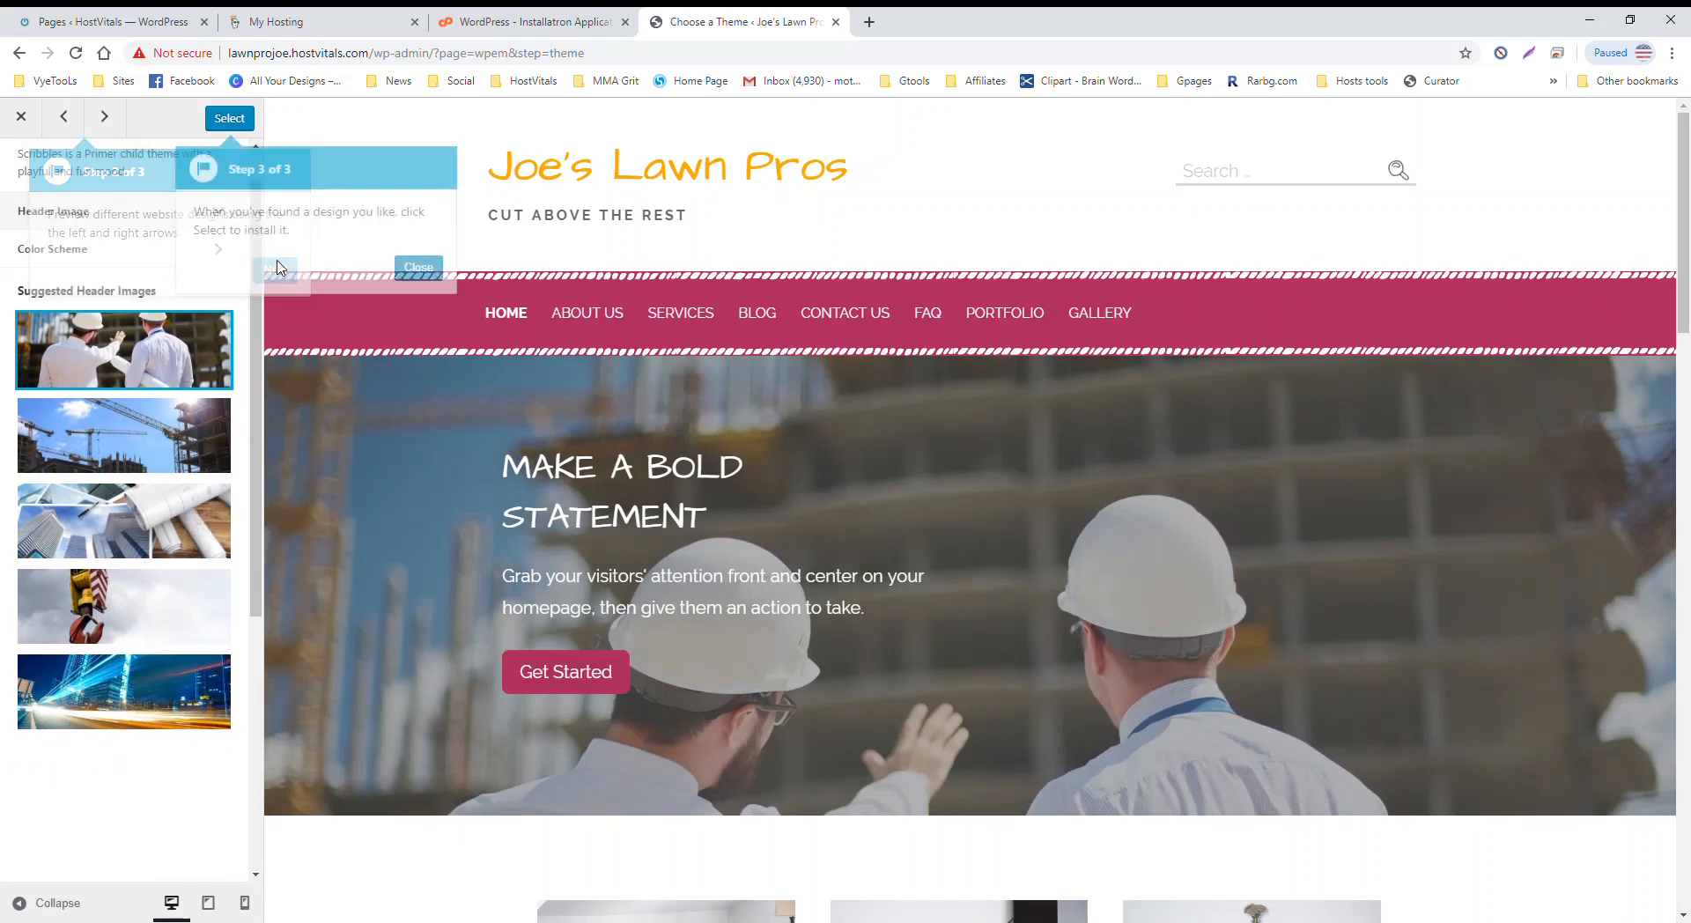
pyautogui.click(429, 272)
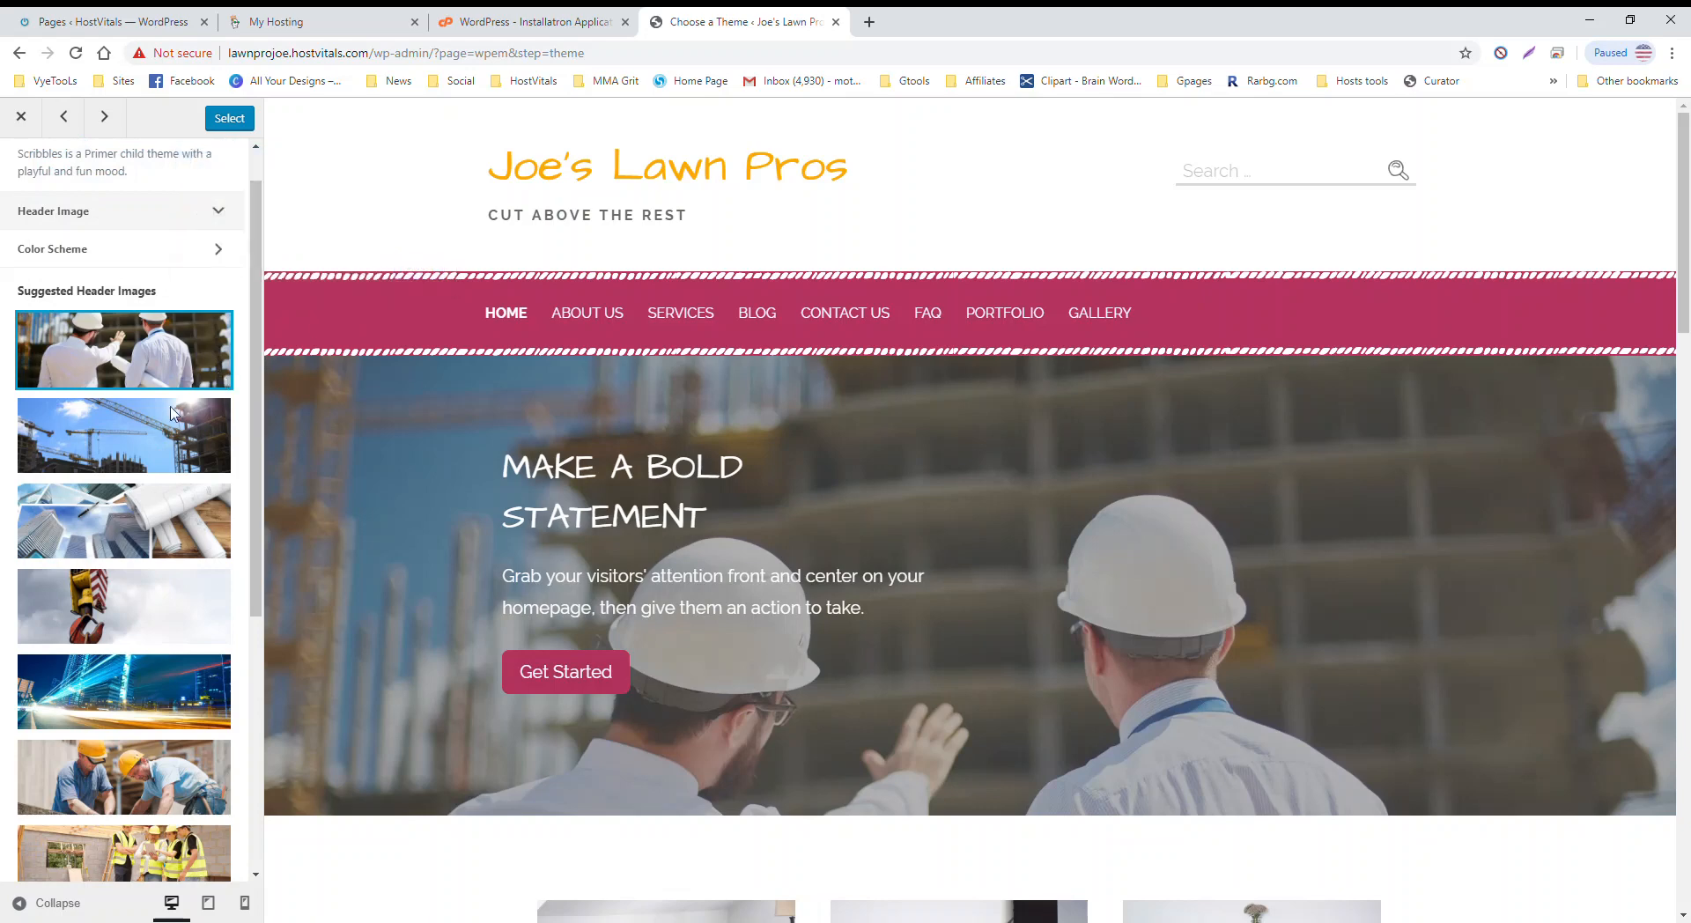
# Step: Load several more batches of suggested header images, keeping the two-engineers photo
pyautogui.scroll(-5, 131, 498)
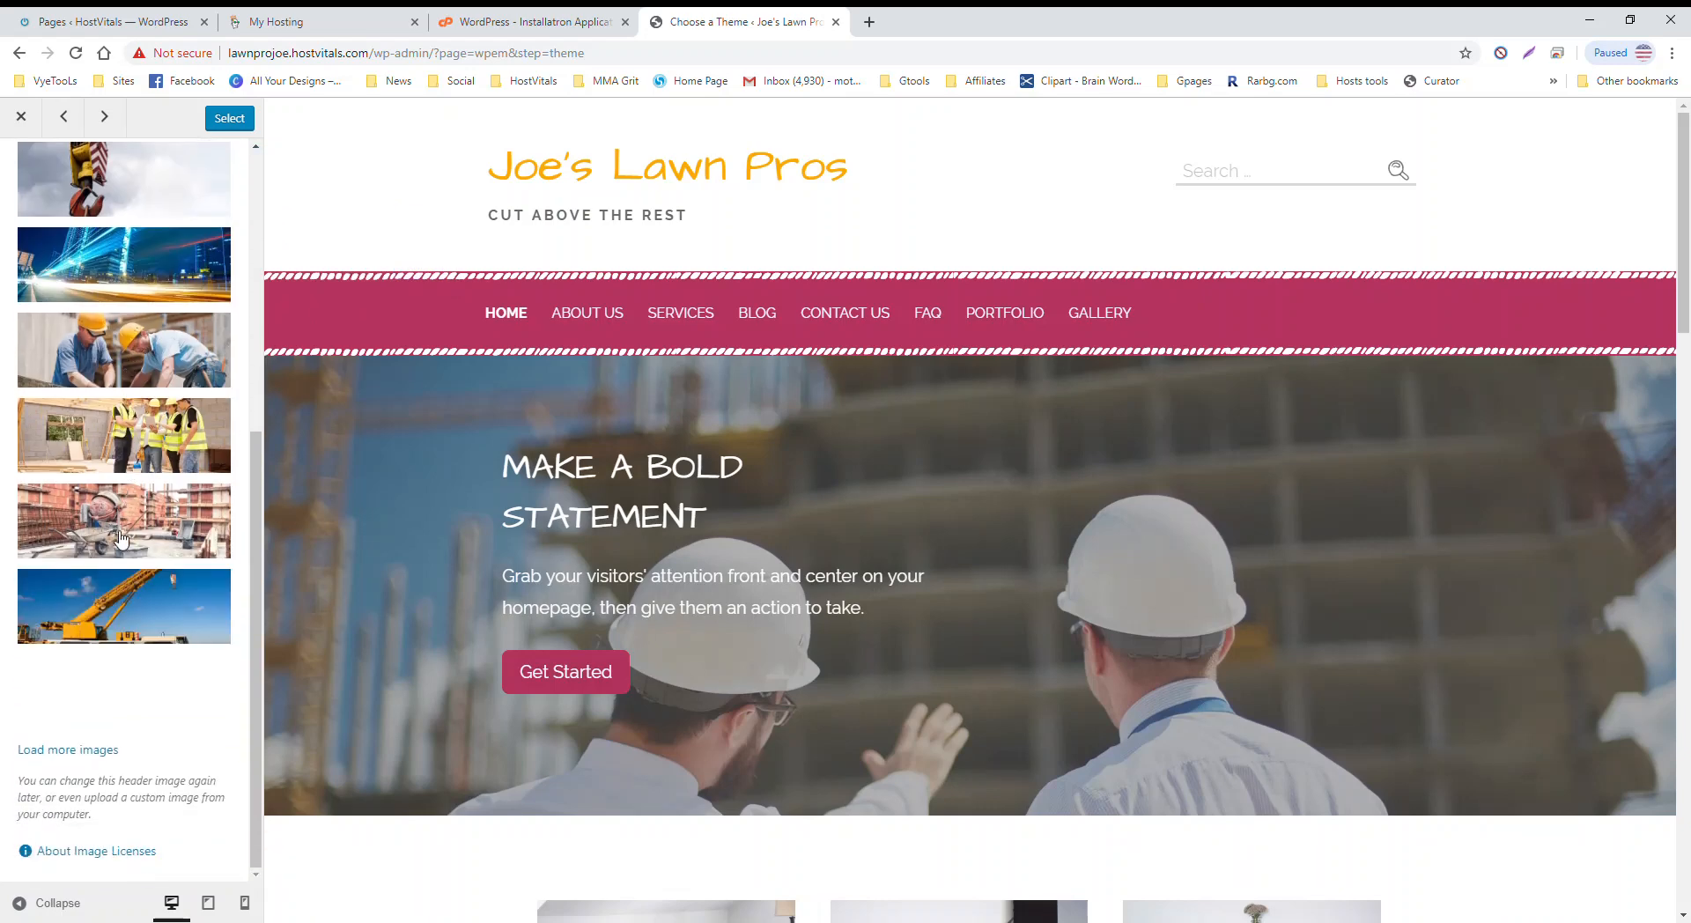
pyautogui.scroll(5, 121, 541)
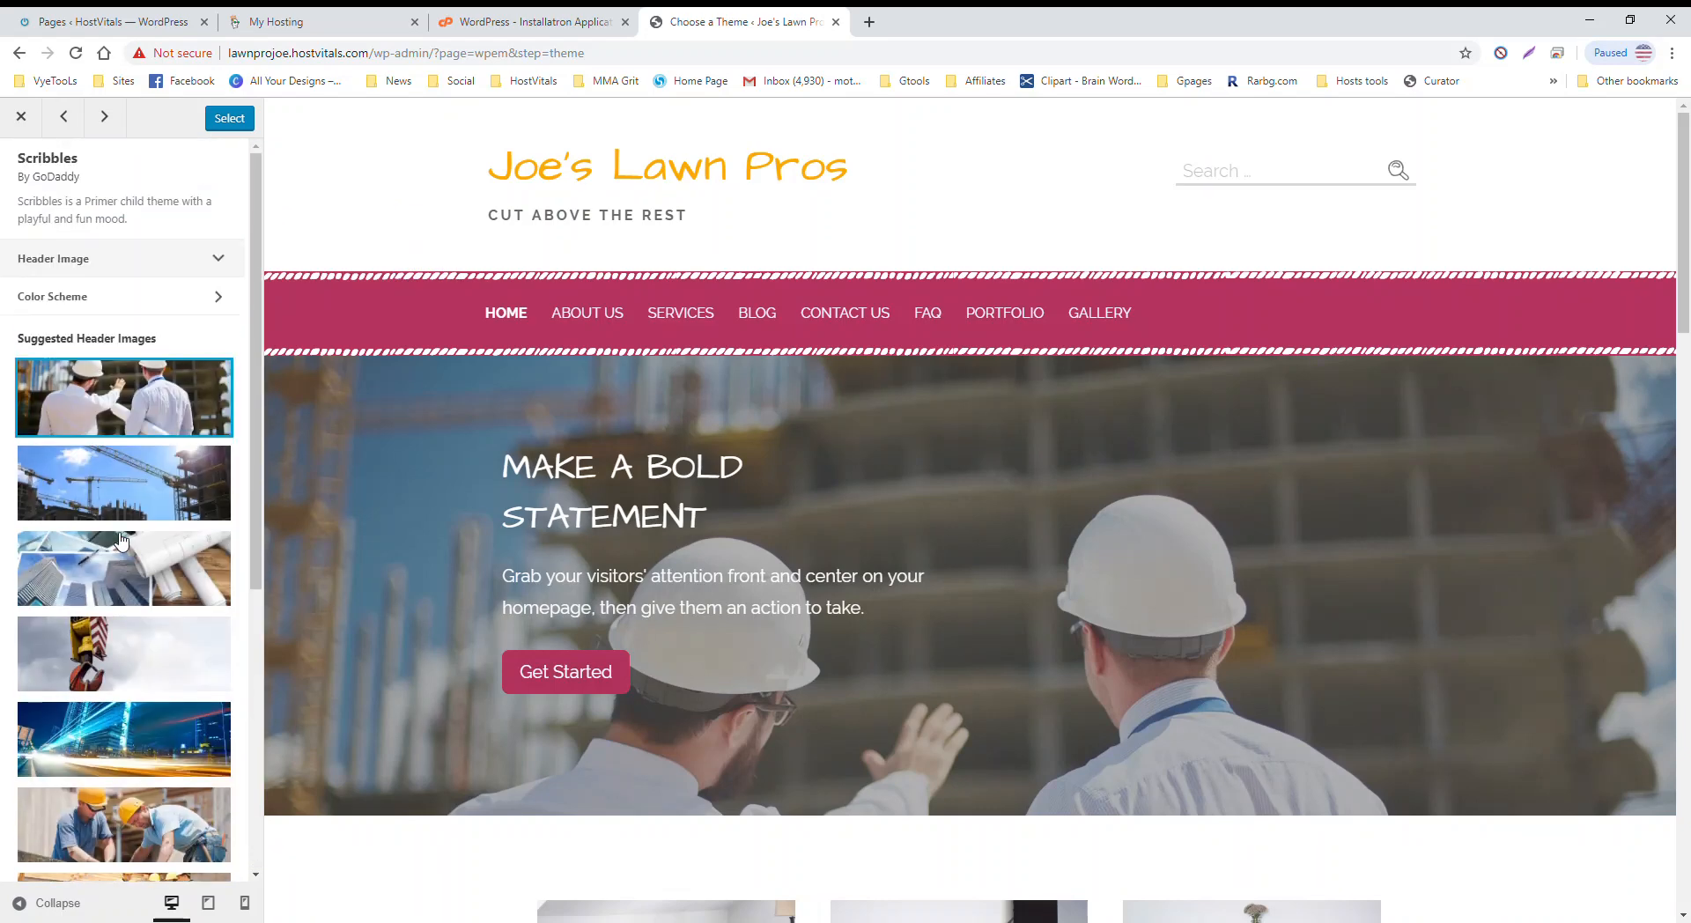
pyautogui.scroll(-10, 188, 429)
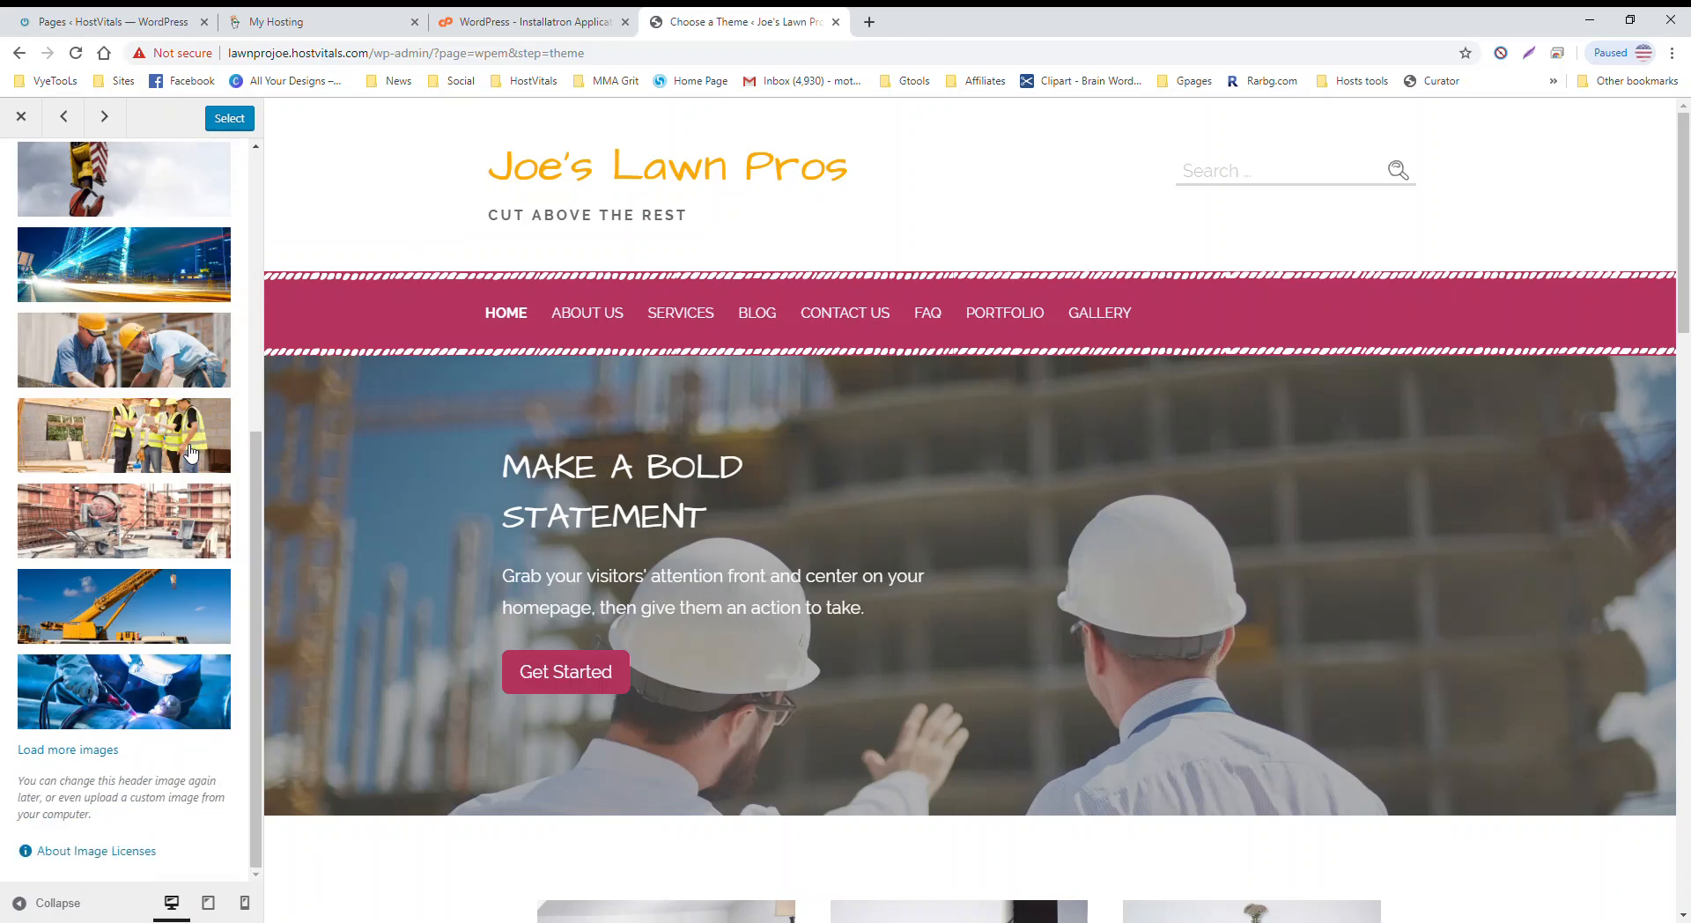
pyautogui.click(97, 748)
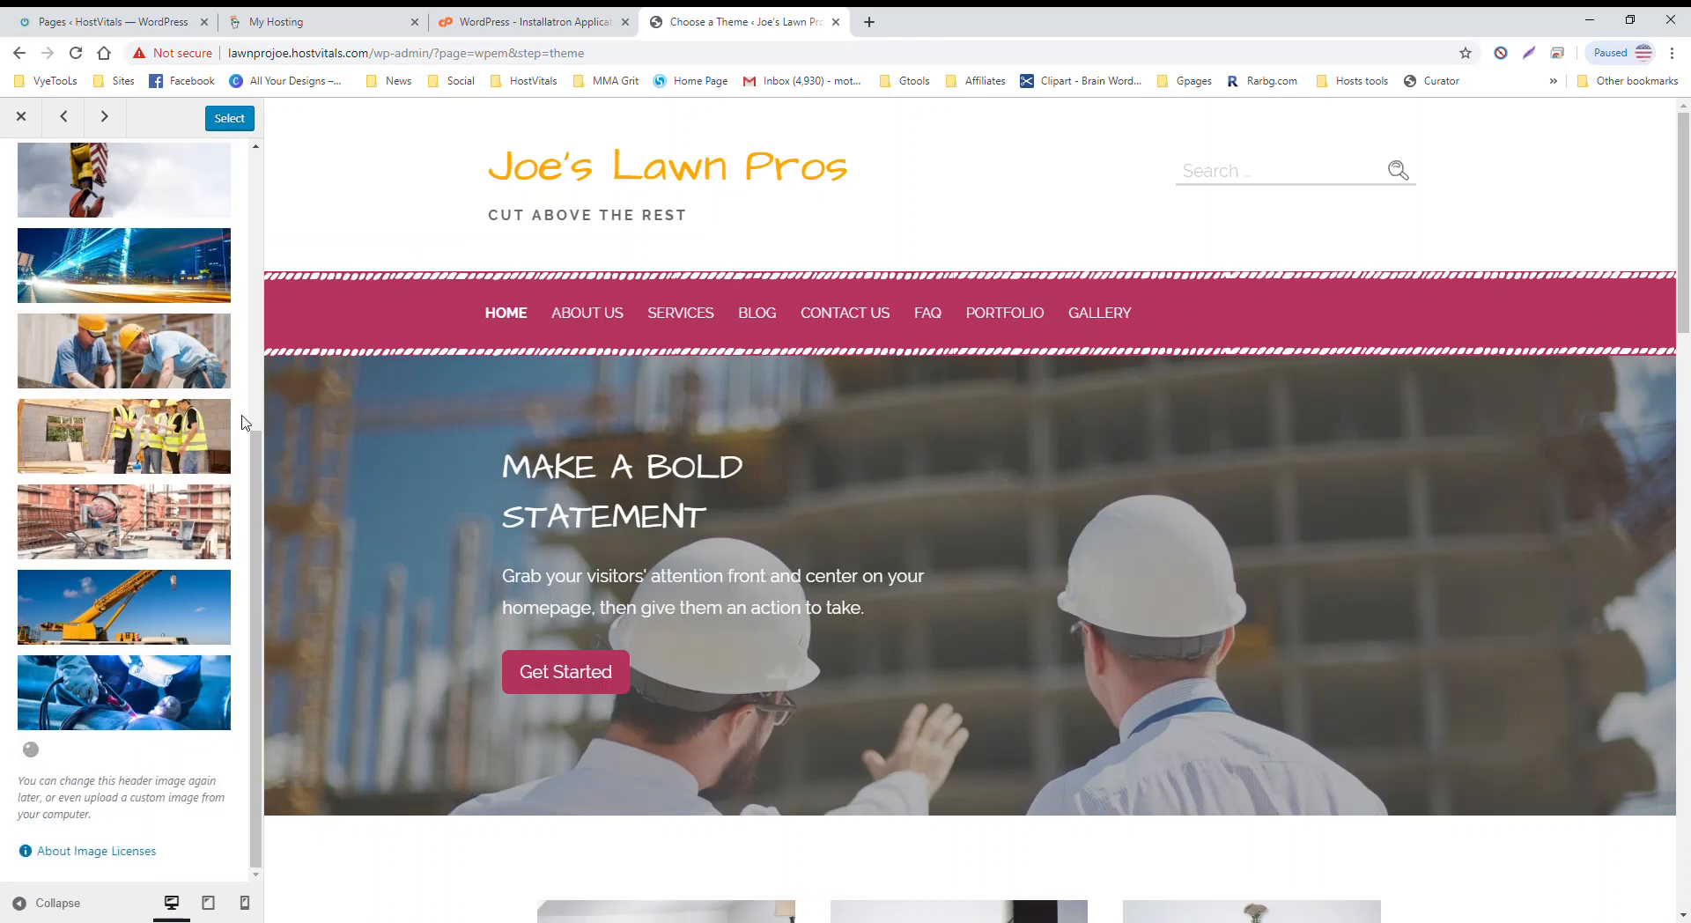
pyautogui.scroll(-5, 203, 407)
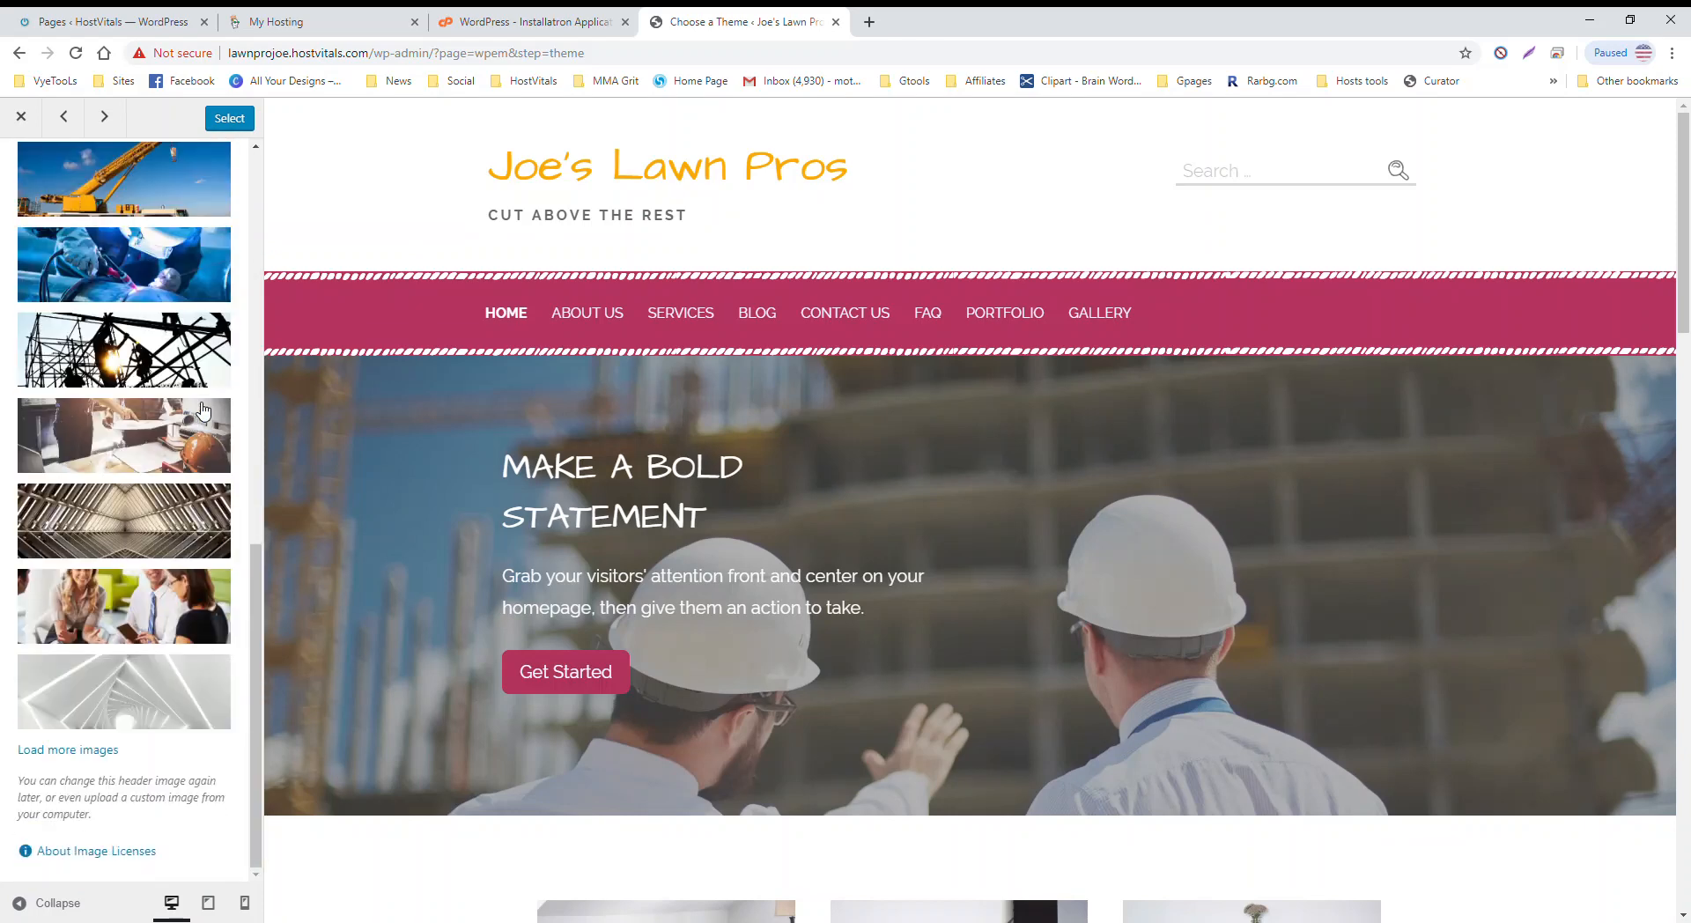
pyautogui.click(54, 751)
pyautogui.scroll(-5, 151, 340)
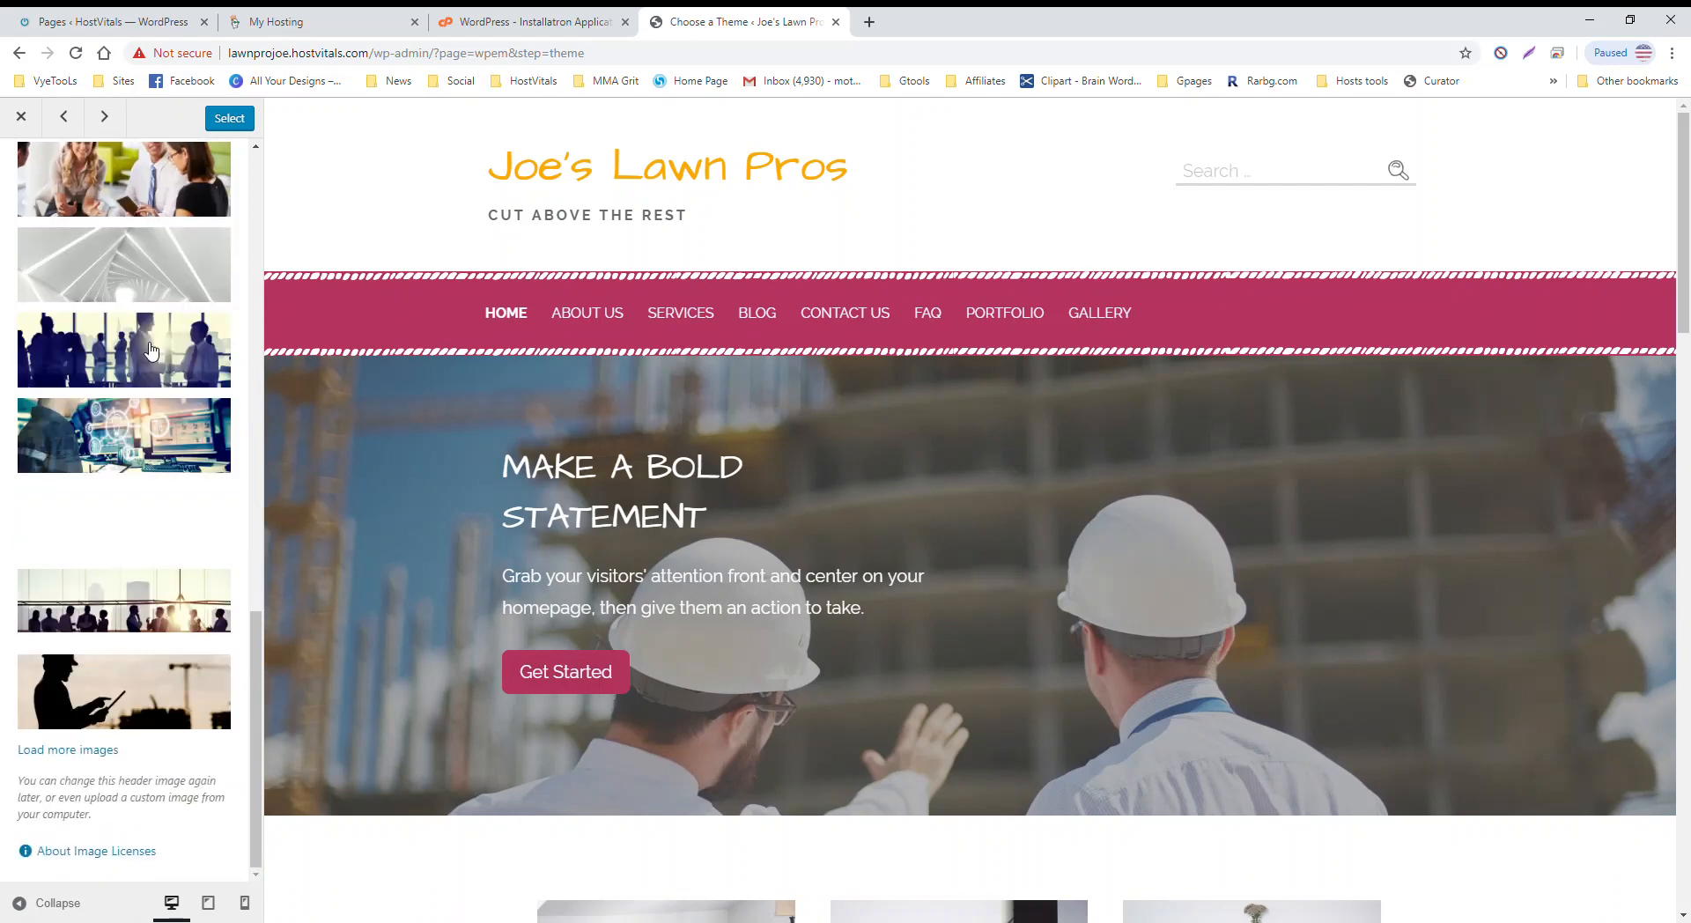
pyautogui.click(74, 752)
pyautogui.scroll(-5, 111, 518)
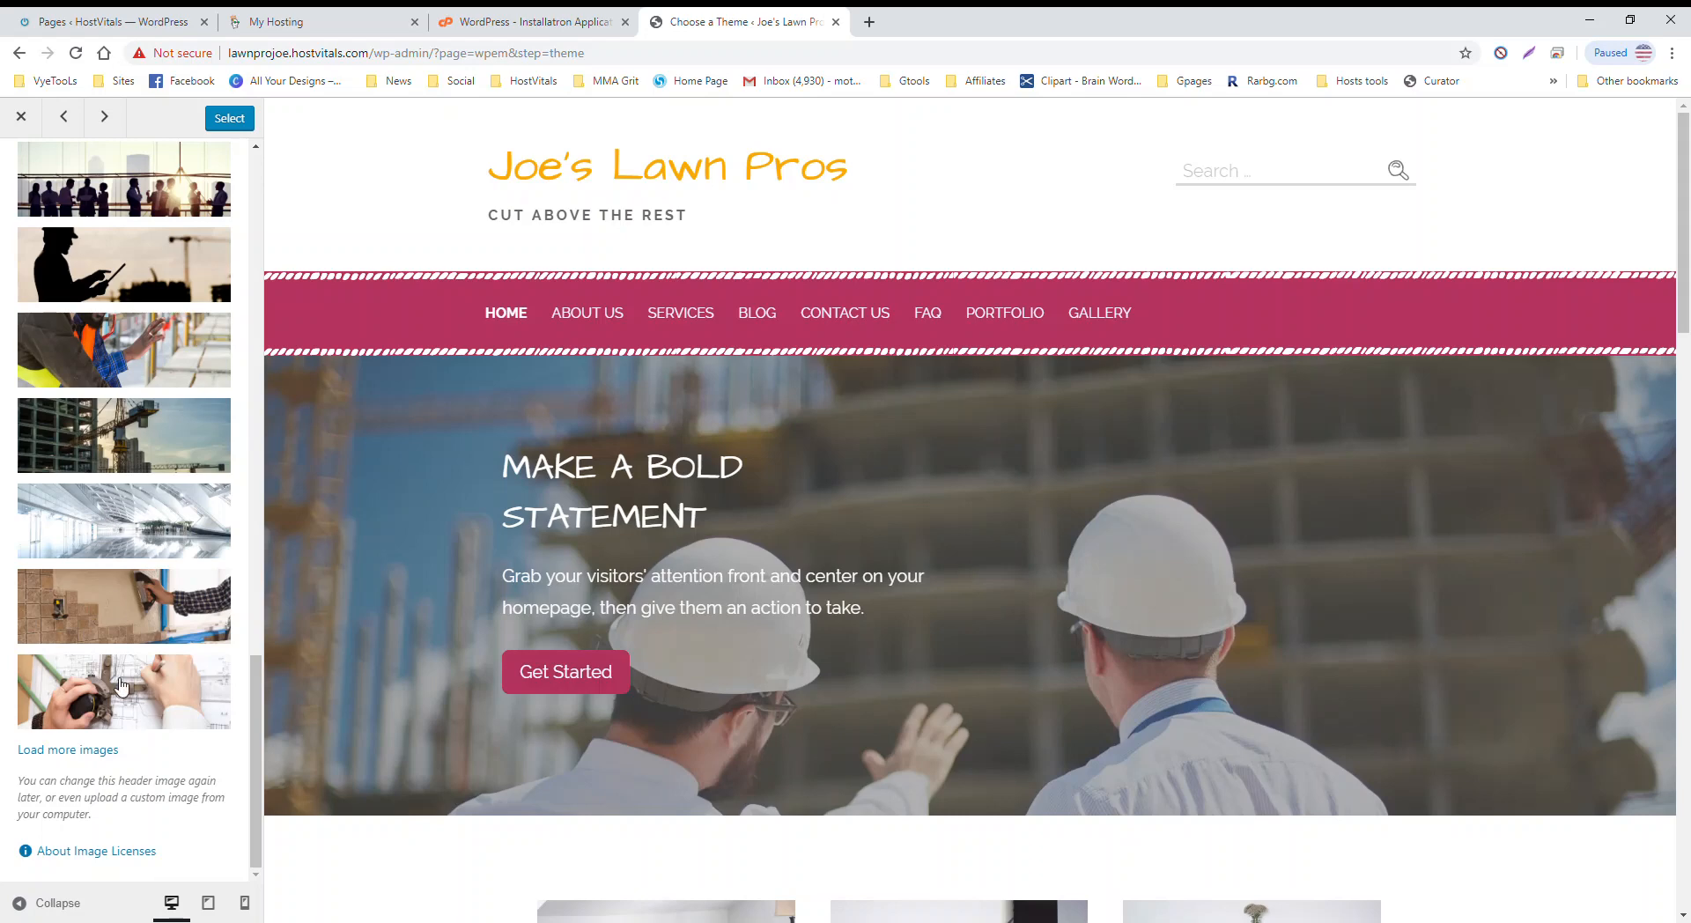
pyautogui.click(81, 751)
pyautogui.scroll(-3, 193, 458)
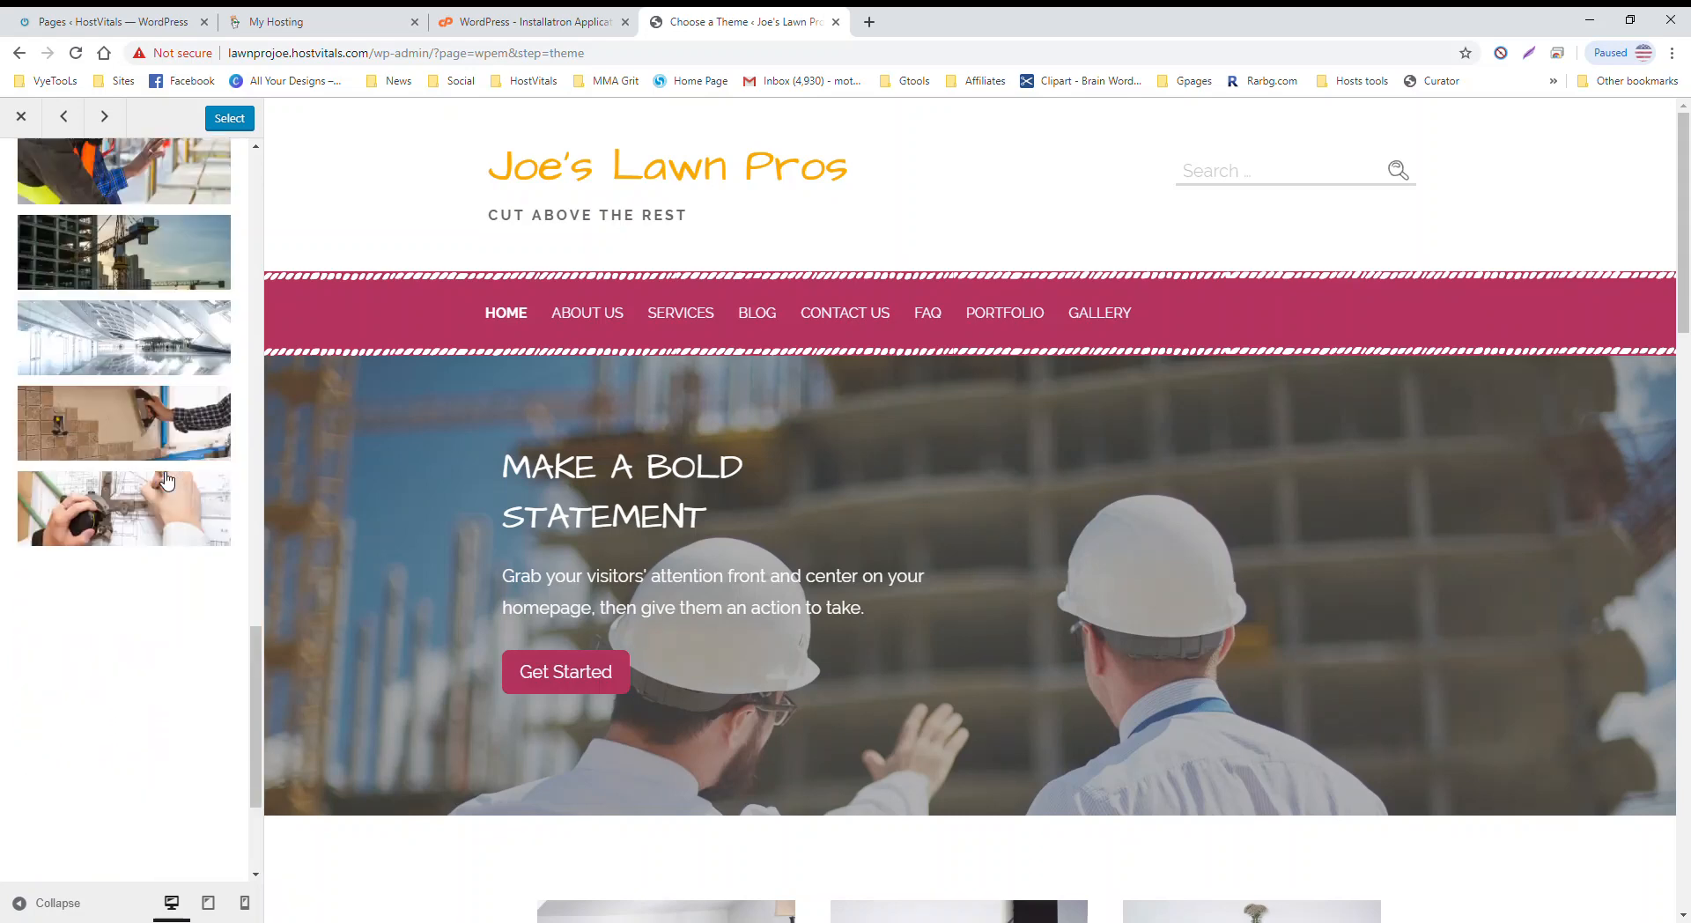
pyautogui.scroll(-2, 162, 480)
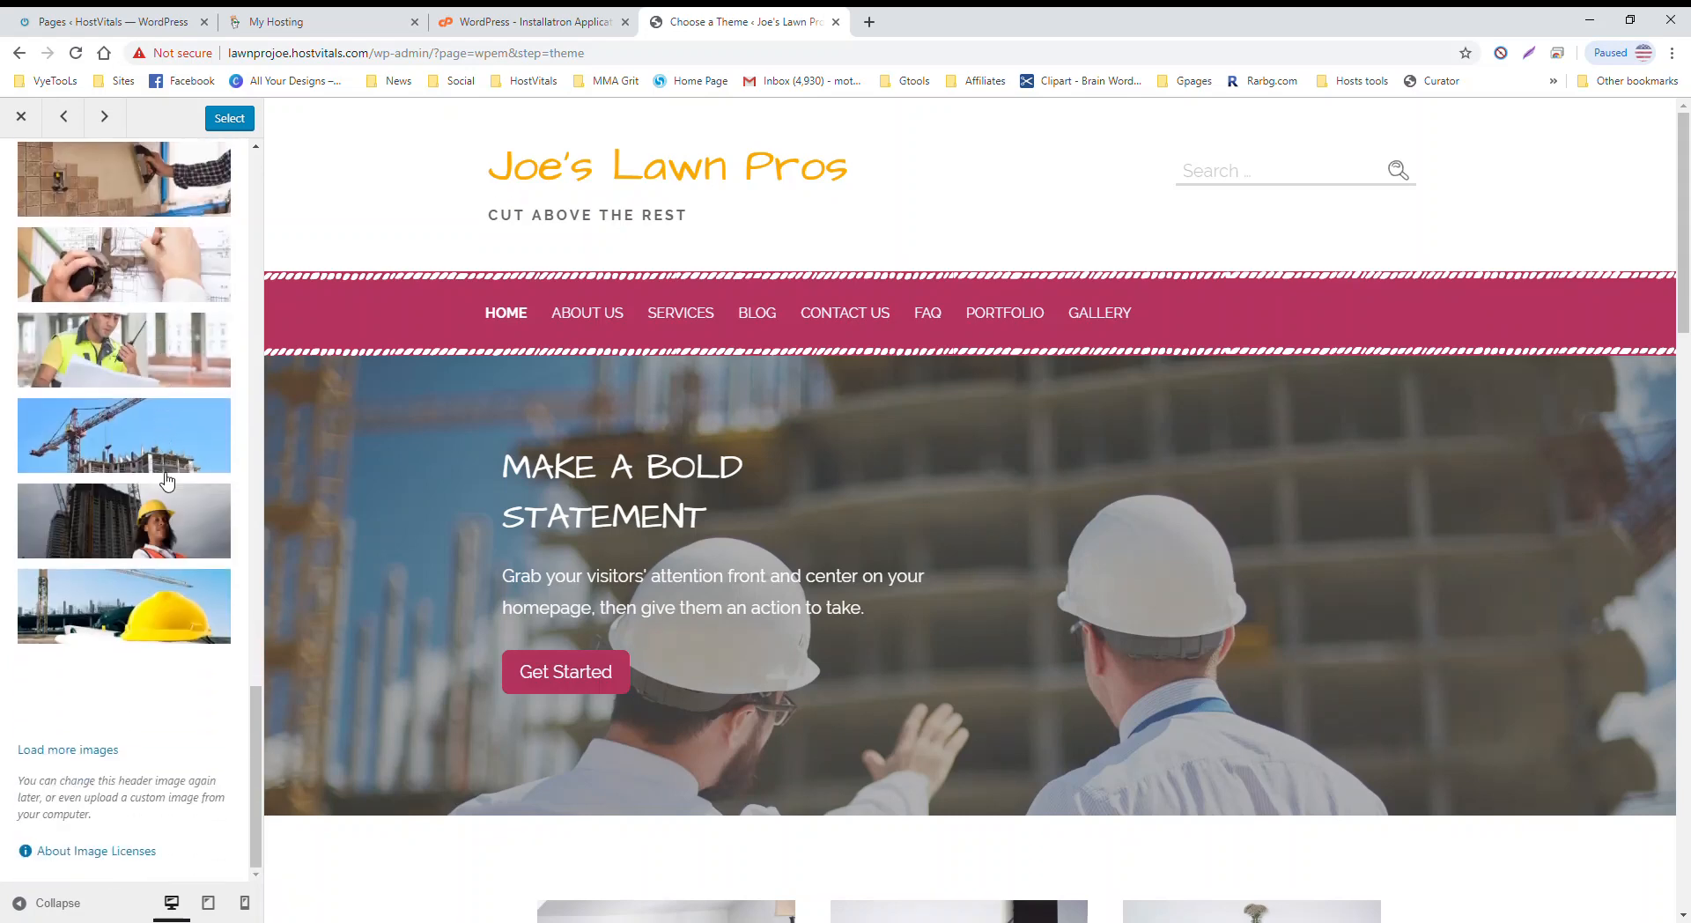
pyautogui.click(81, 750)
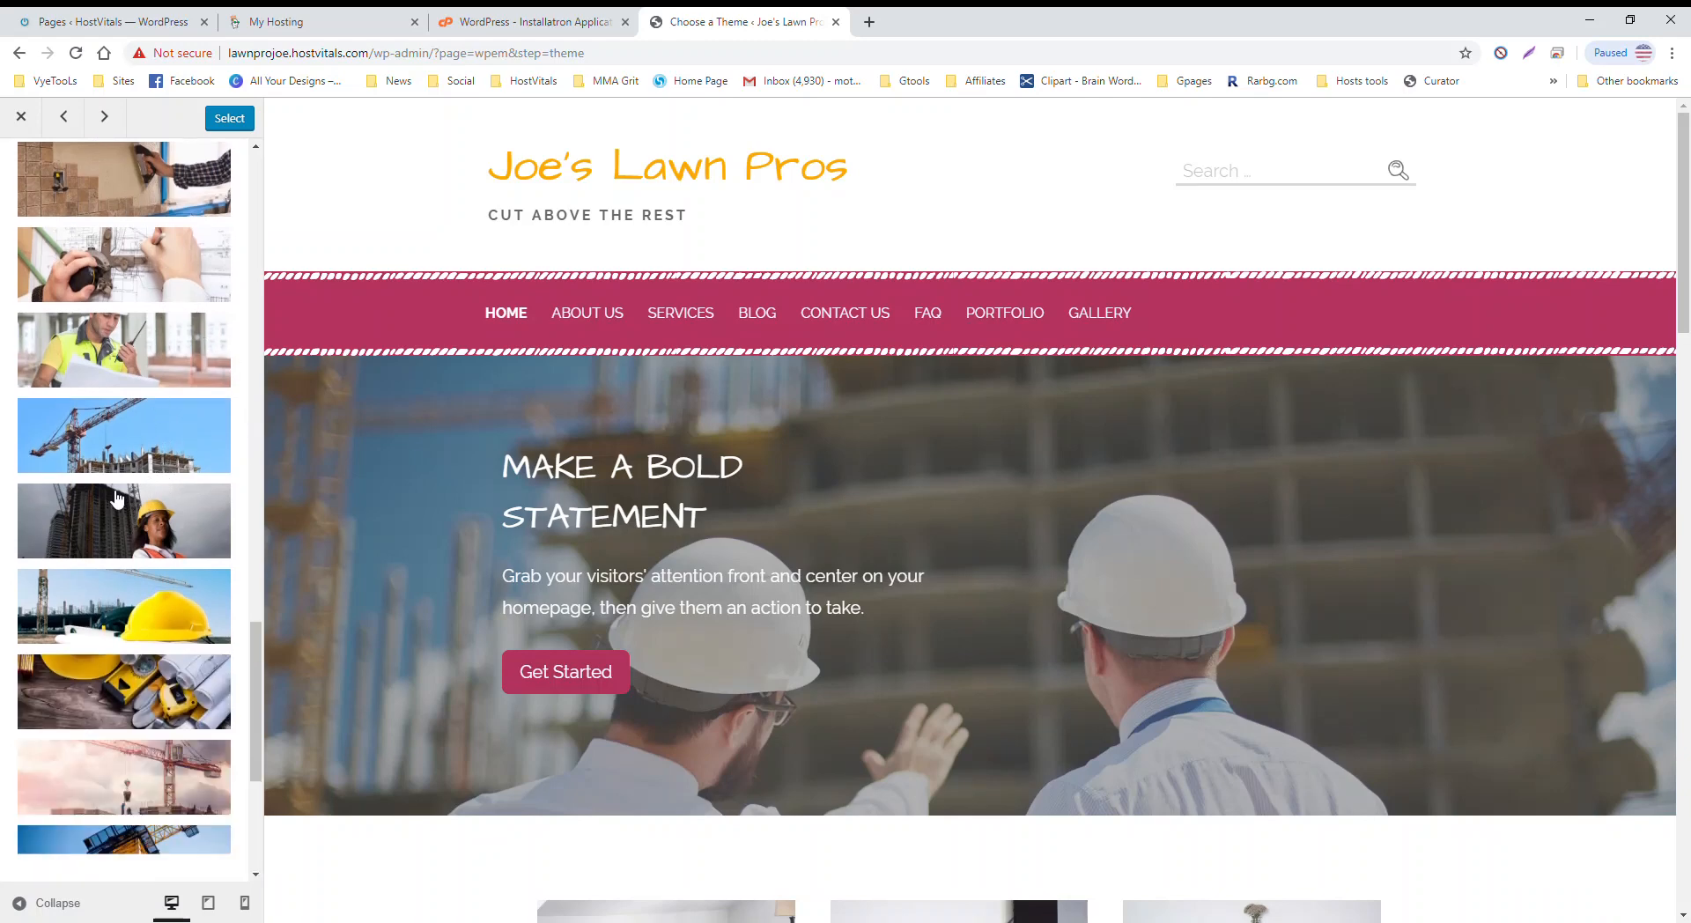
pyautogui.scroll(-5, 117, 498)
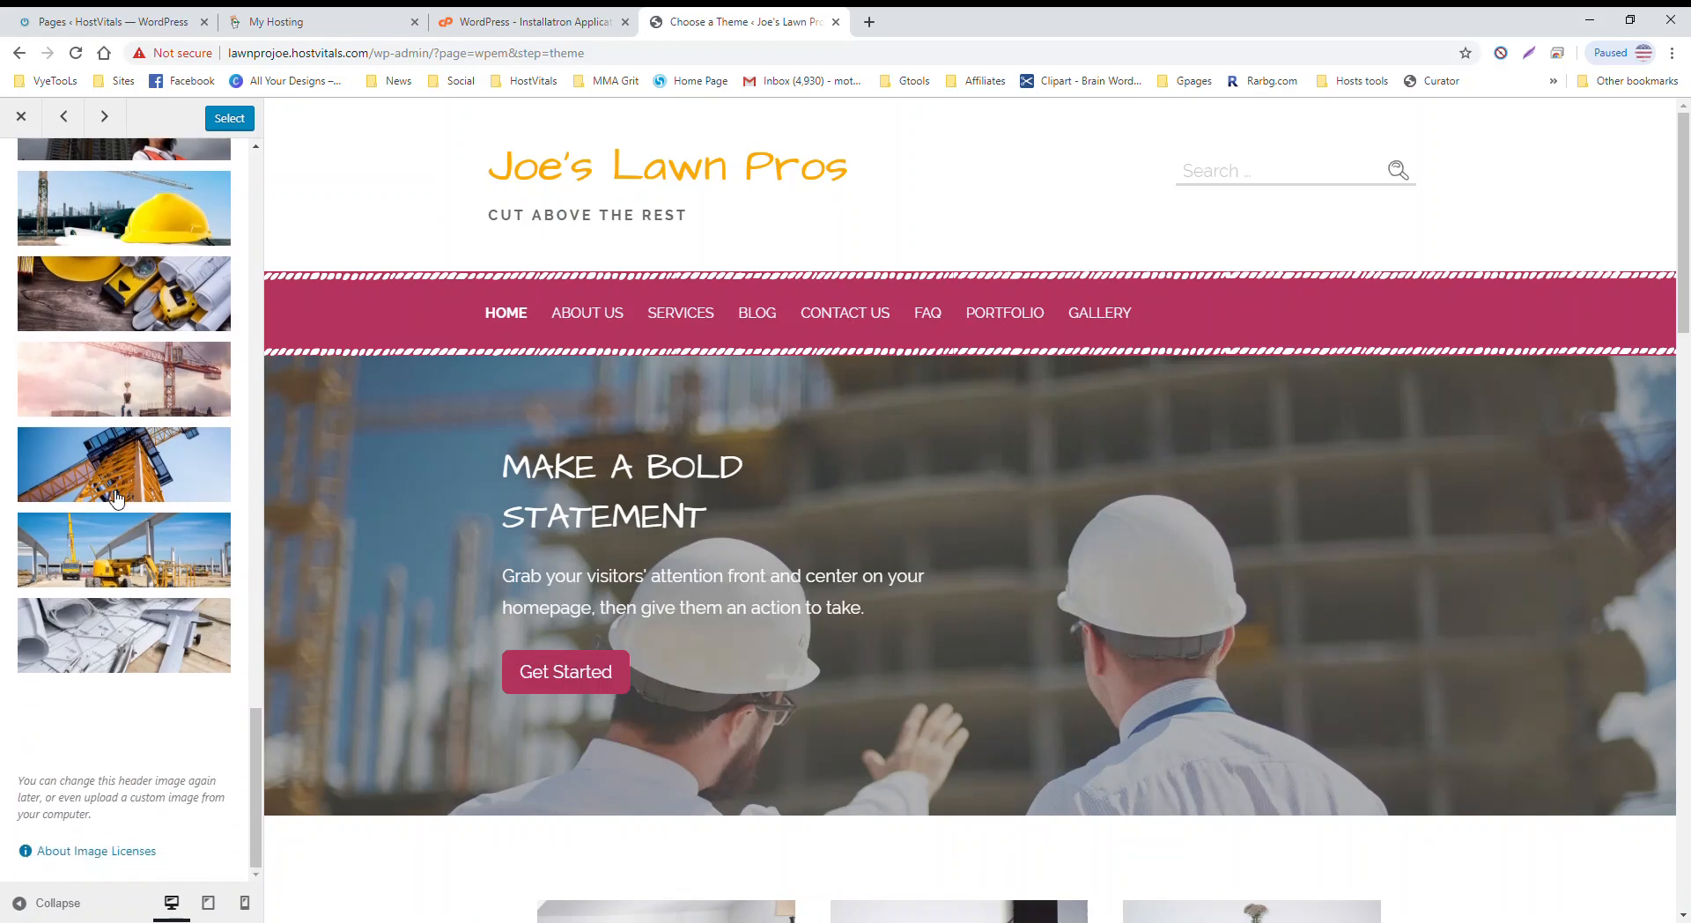
pyautogui.scroll(10, 128, 450)
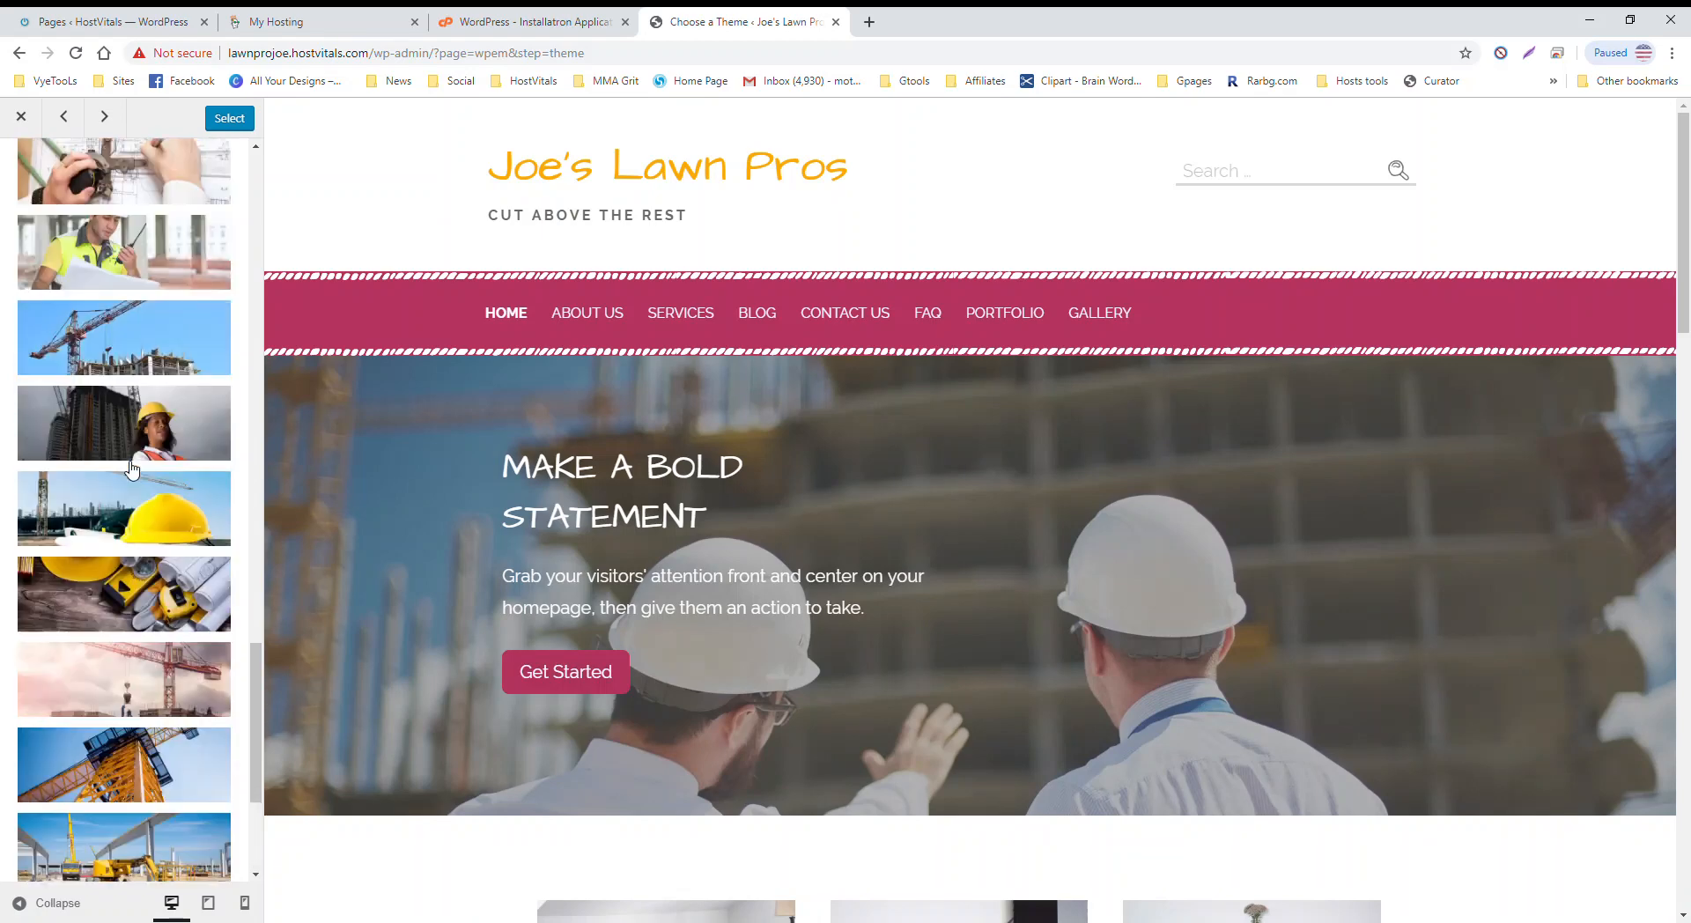
pyautogui.scroll(10, 128, 440)
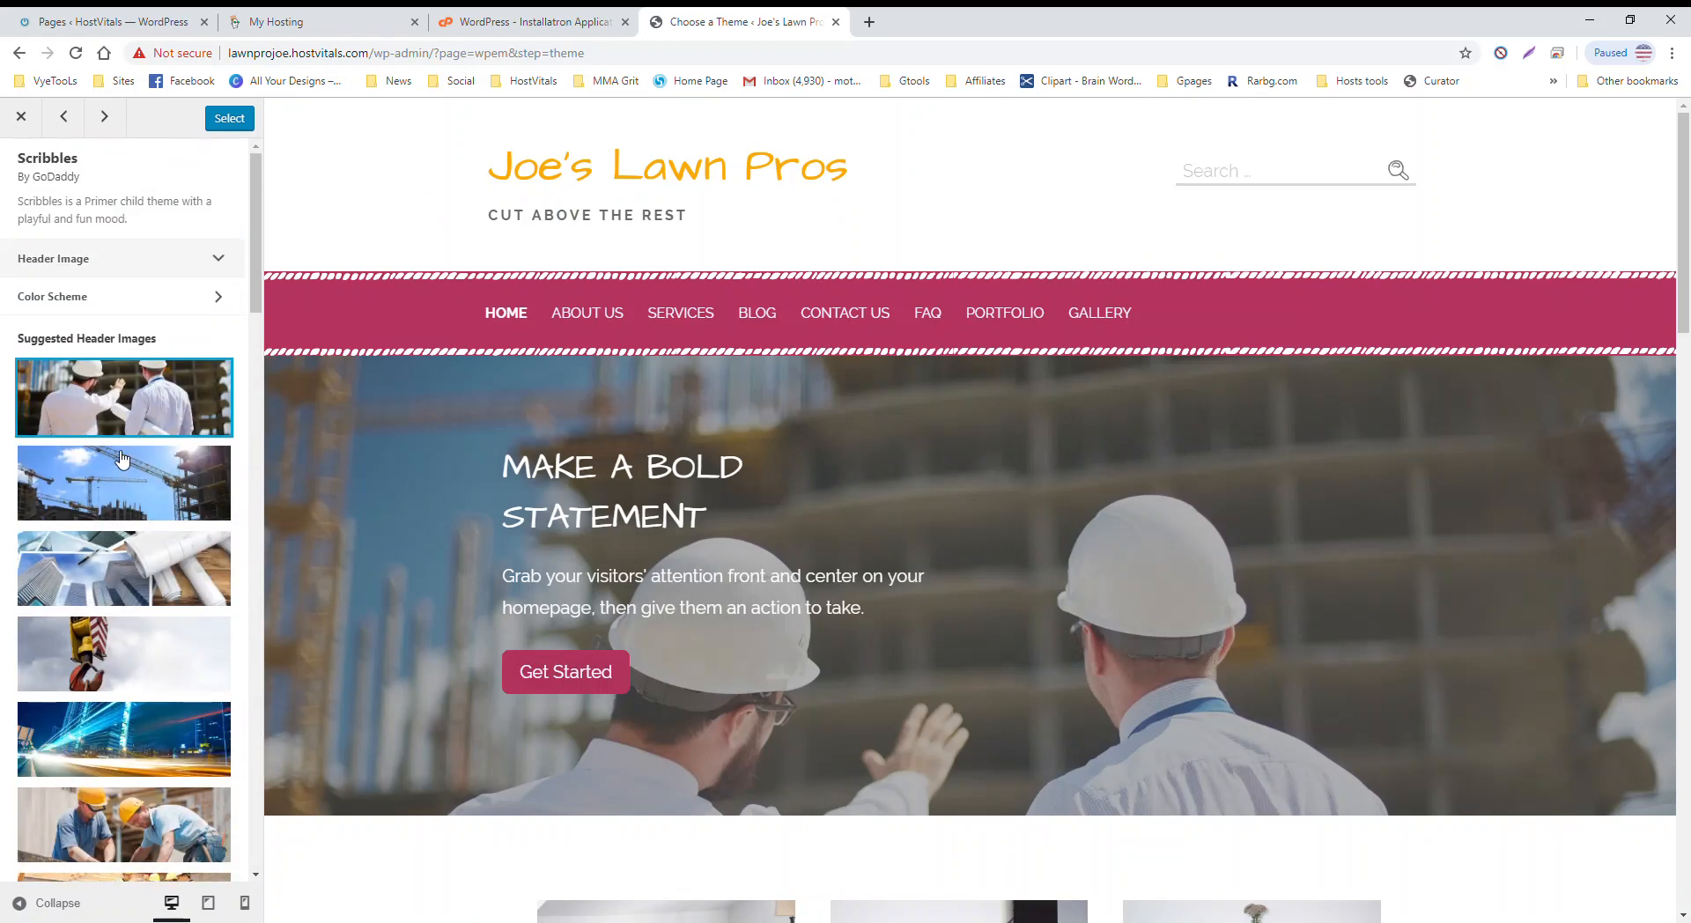
# Step: Compare the Iguana, Canary and Tangerine schemes, keep green Iguana, and install Scribbles
pyautogui.click(215, 304)
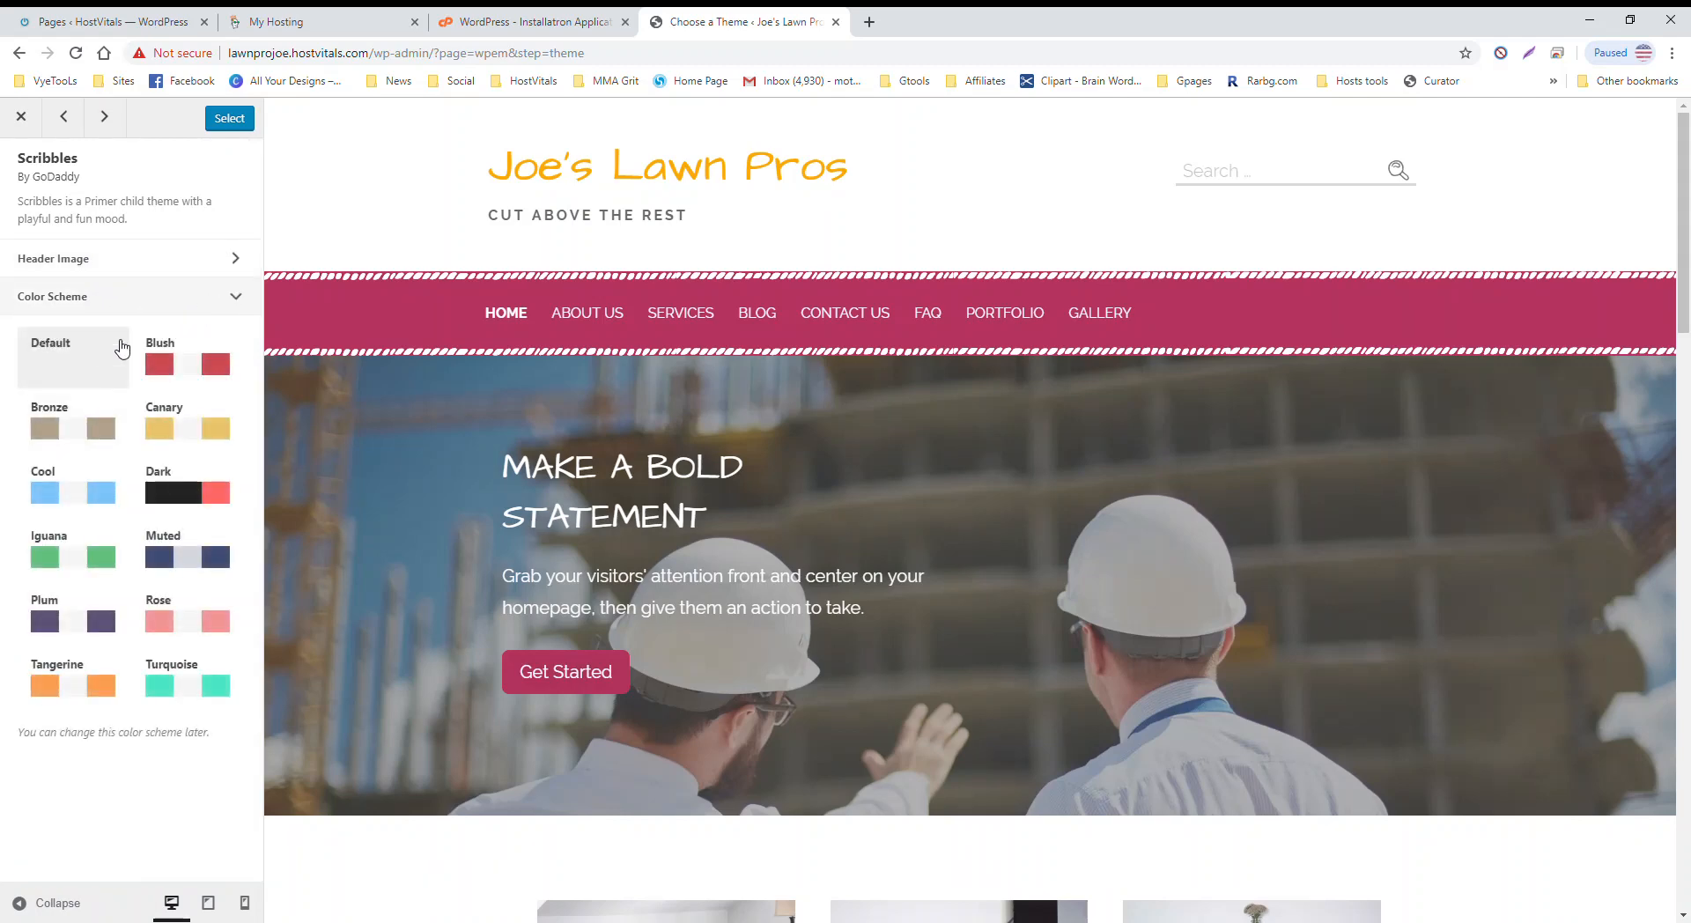
pyautogui.click(50, 546)
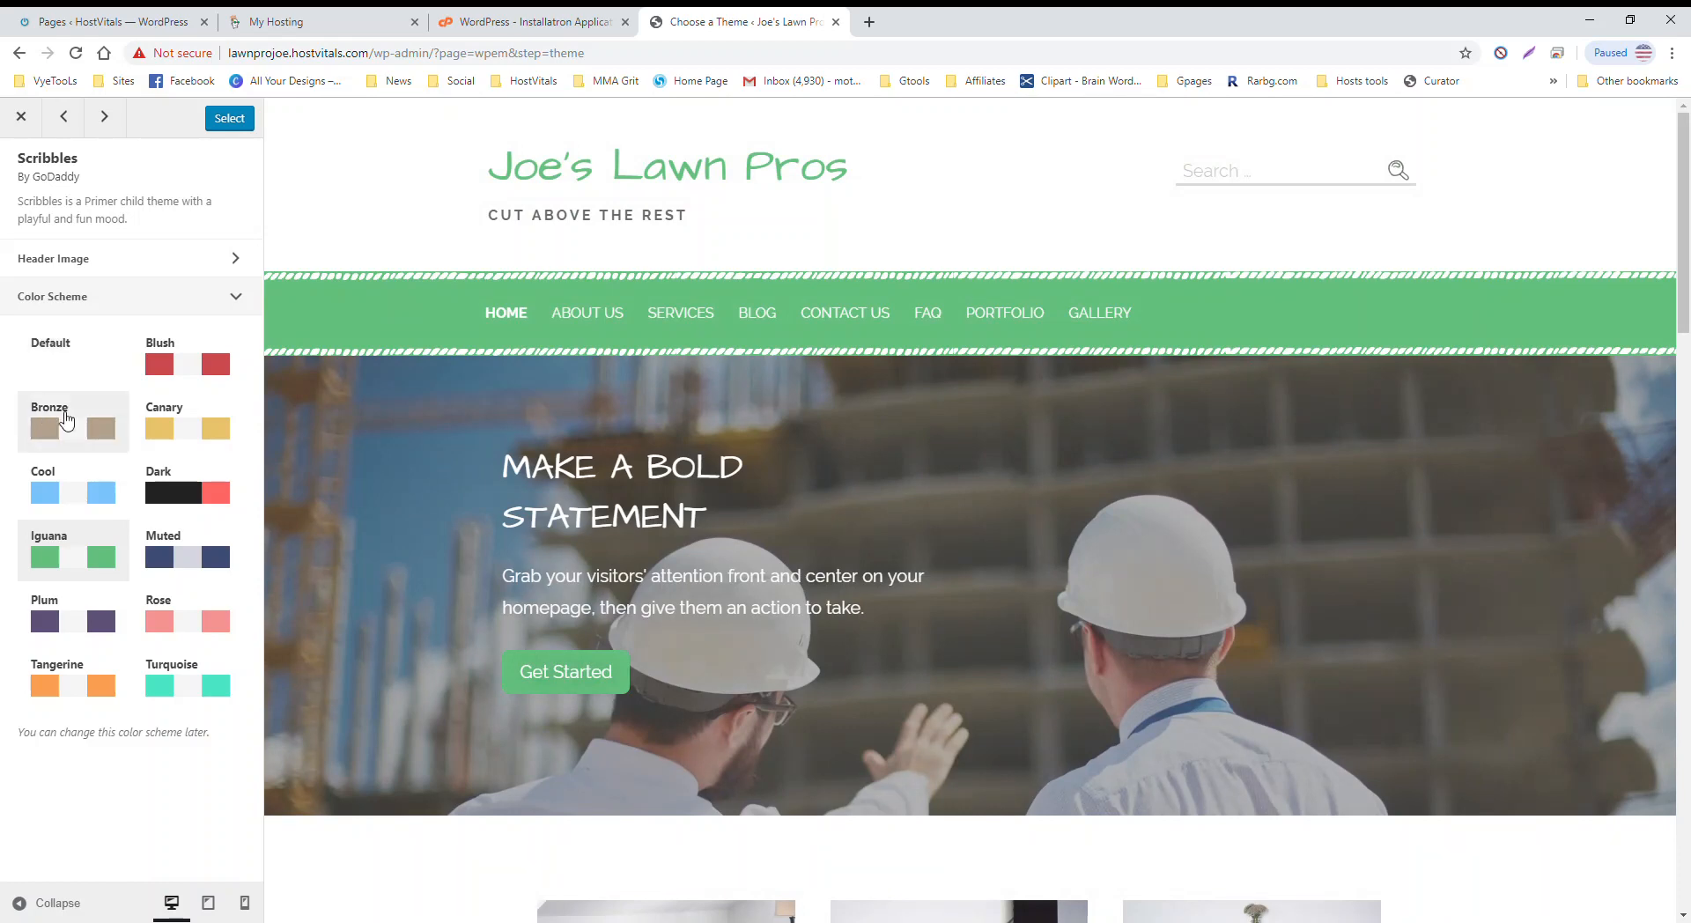
pyautogui.click(183, 433)
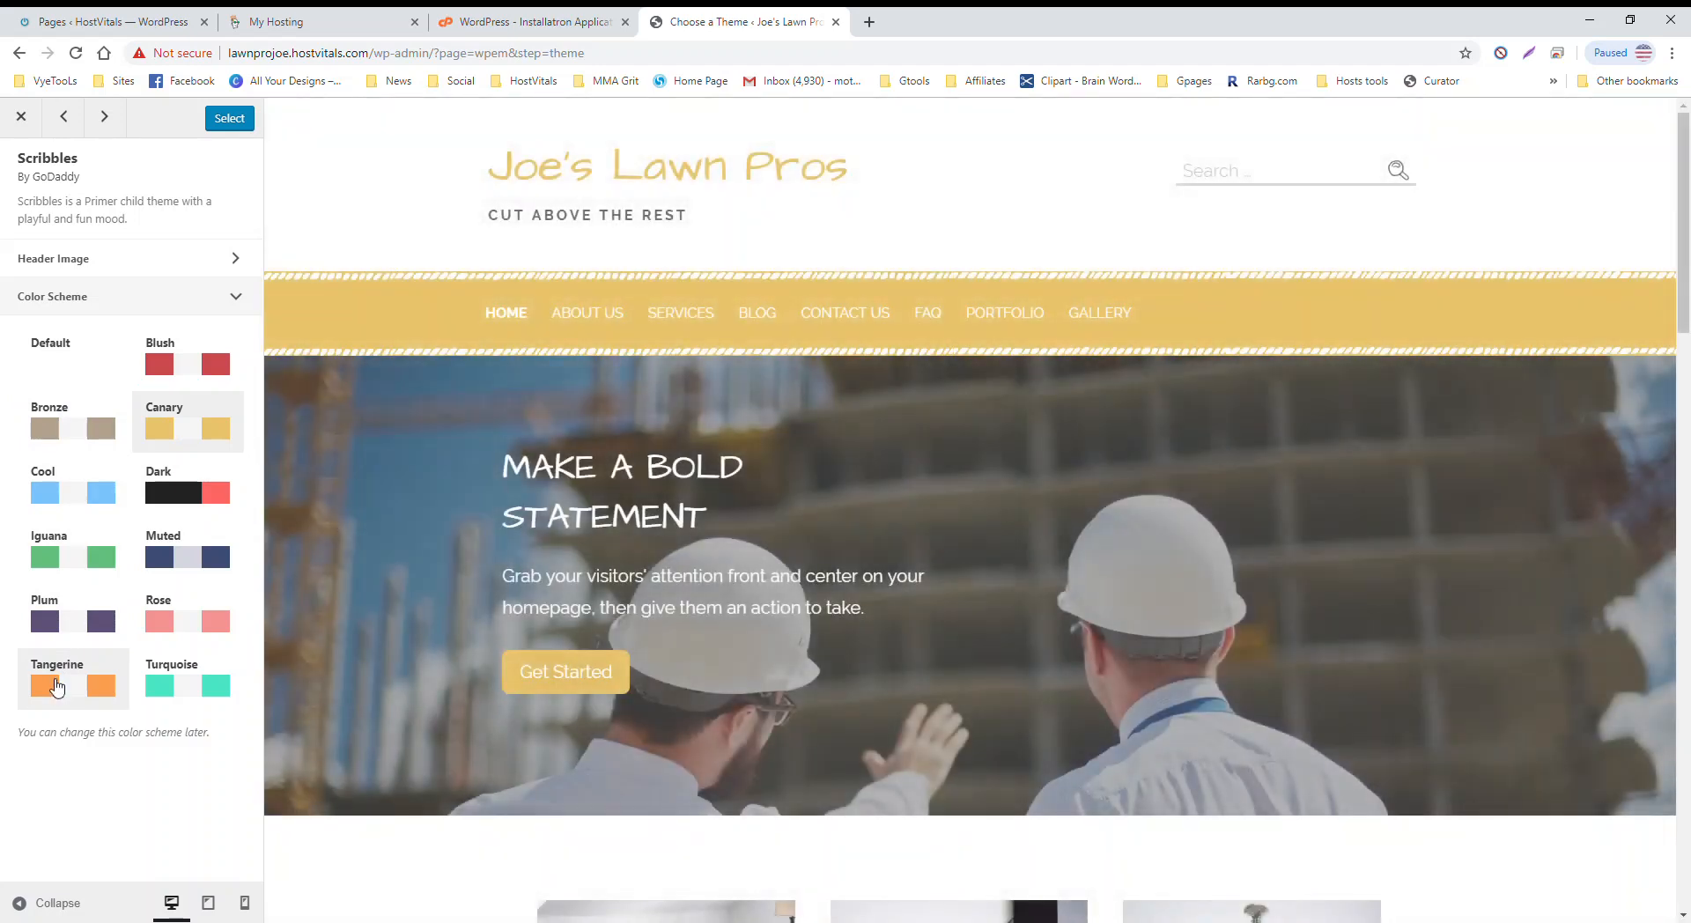
pyautogui.click(55, 686)
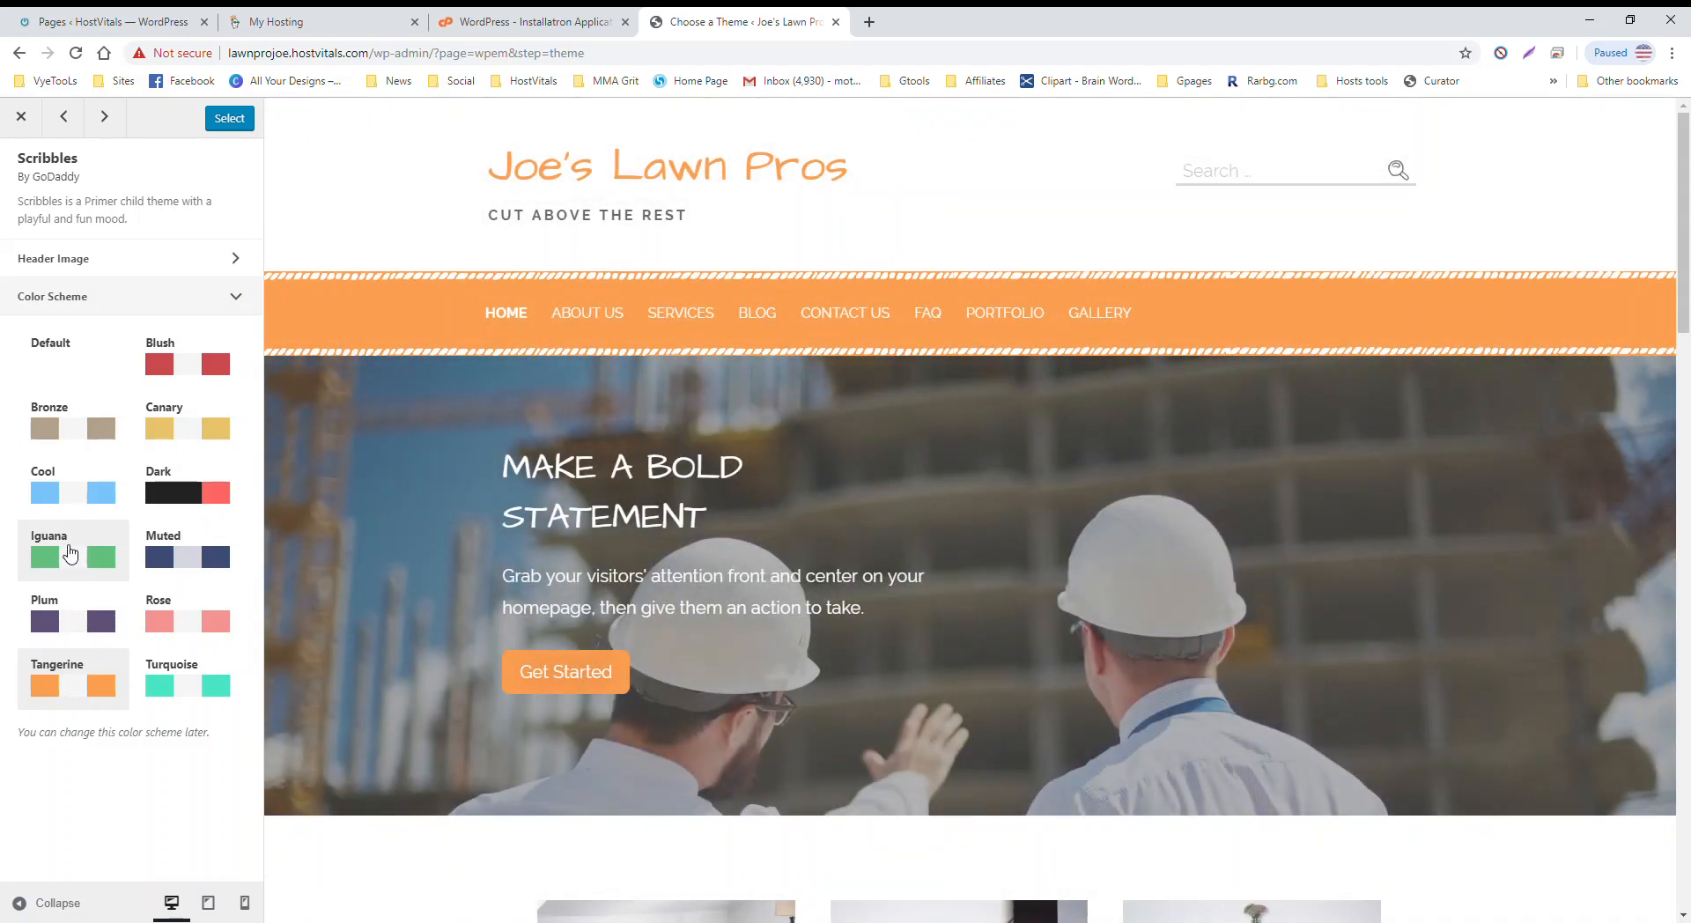
pyautogui.click(71, 553)
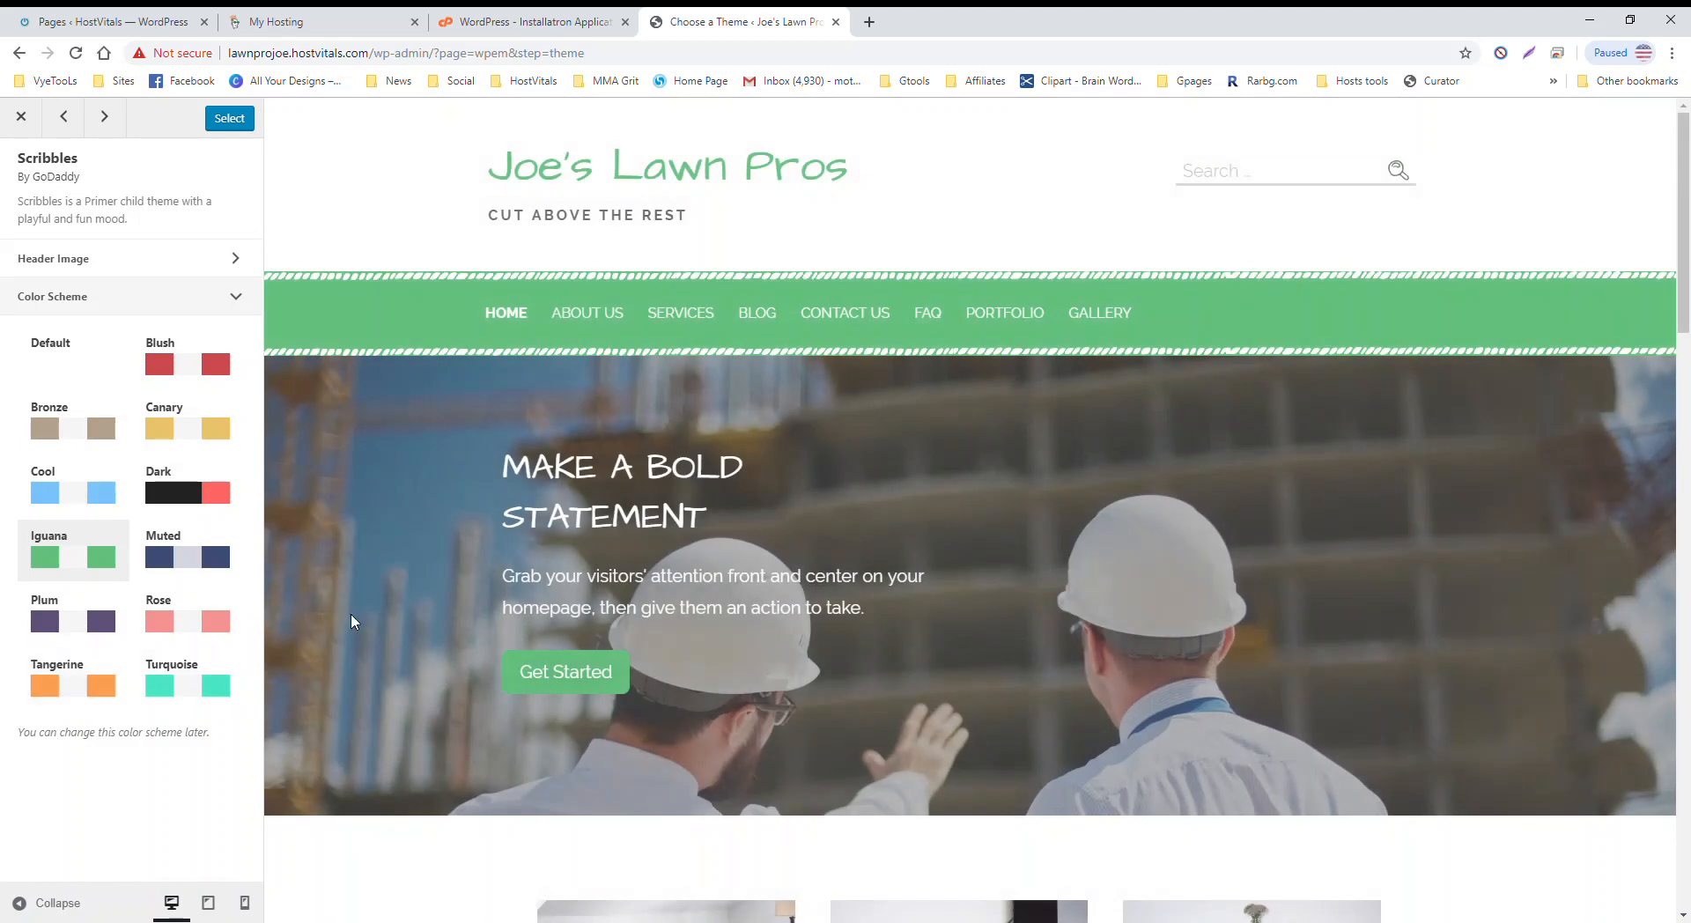
pyautogui.scroll(-1, 355, 578)
pyautogui.scroll(-8, 355, 578)
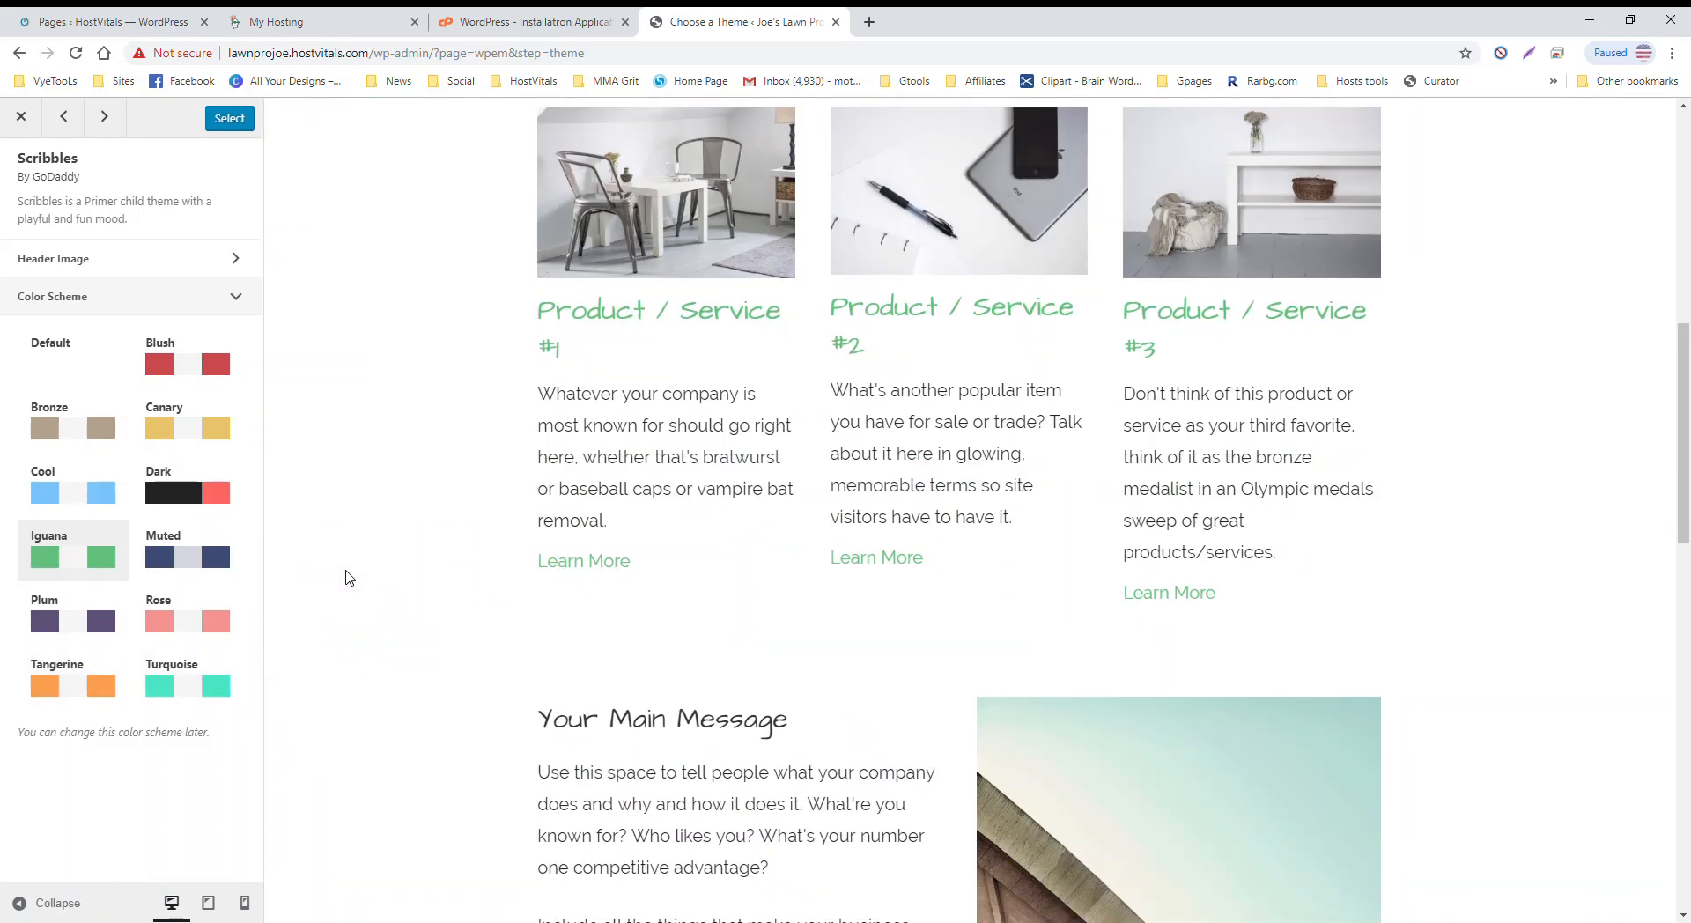
pyautogui.scroll(8, 344, 577)
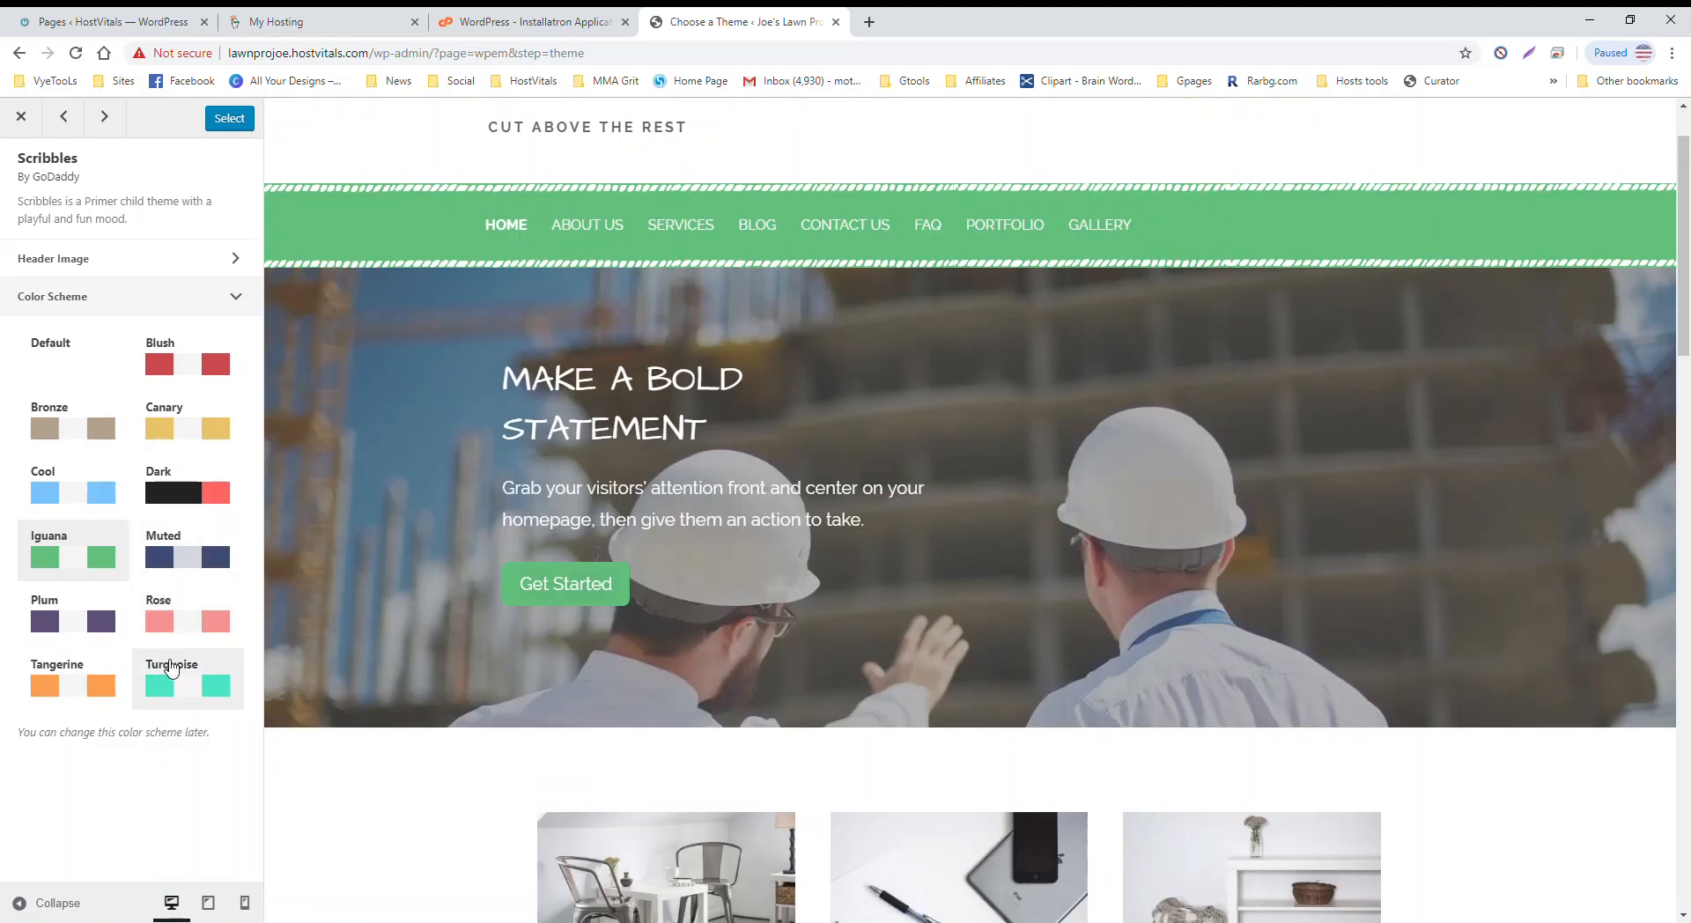
pyautogui.click(229, 118)
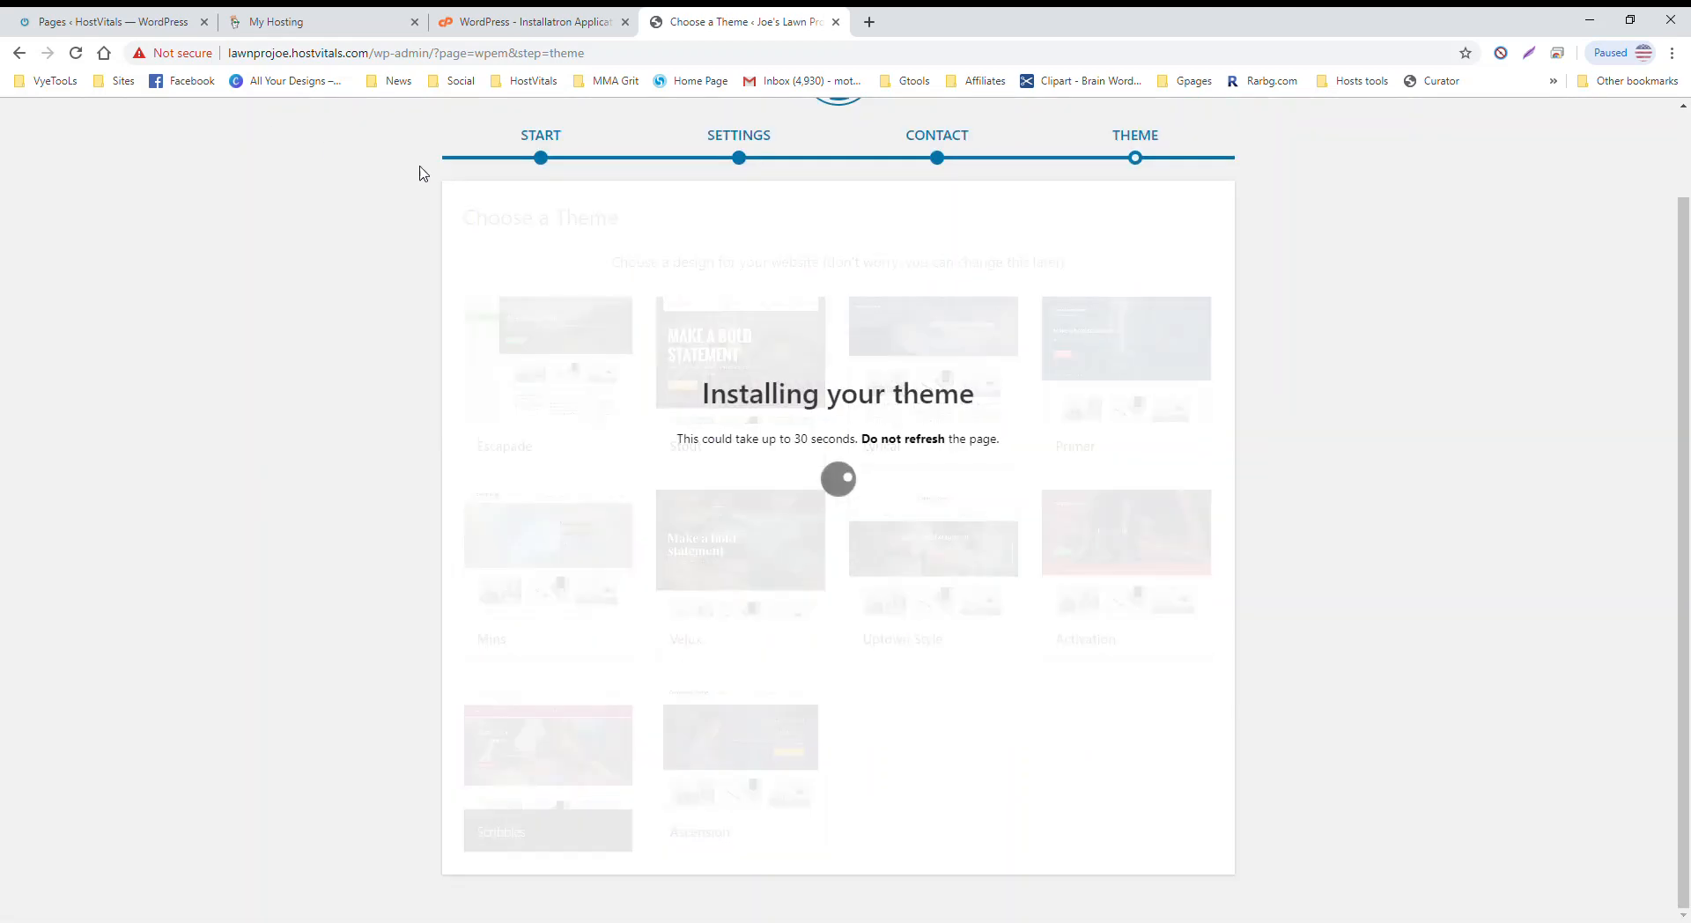
# Step: Wait for the Scribbles theme to finish installing, then go to the Installatron list of WordPress installs
pyautogui.scroll(2, 392, 423)
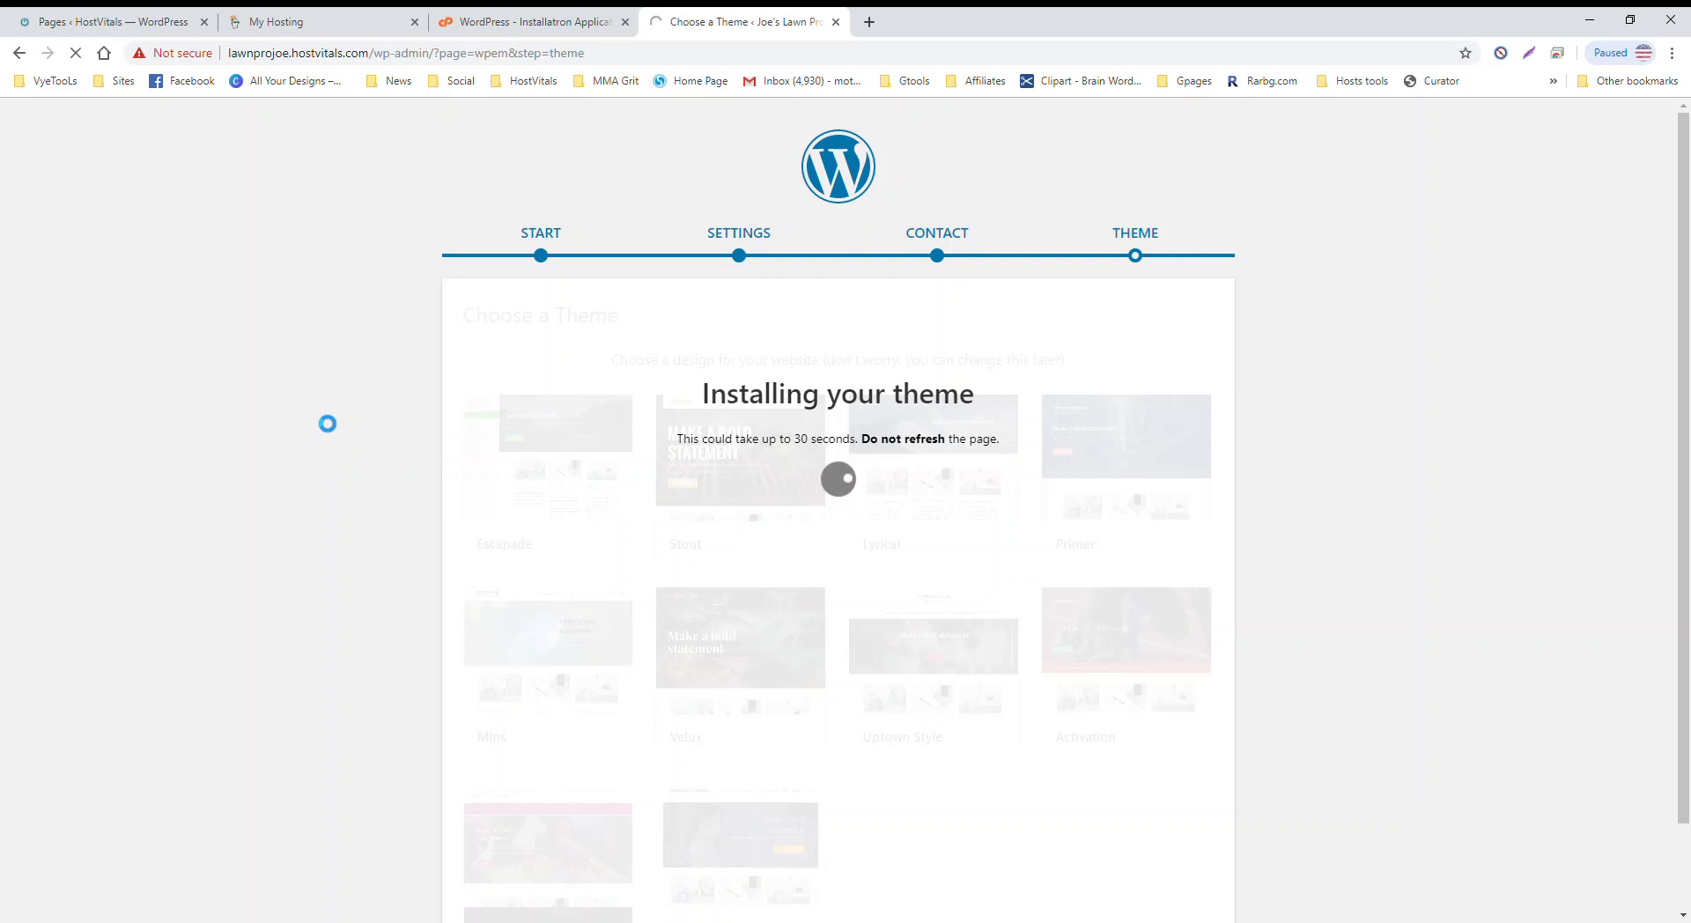
pyautogui.click(515, 32)
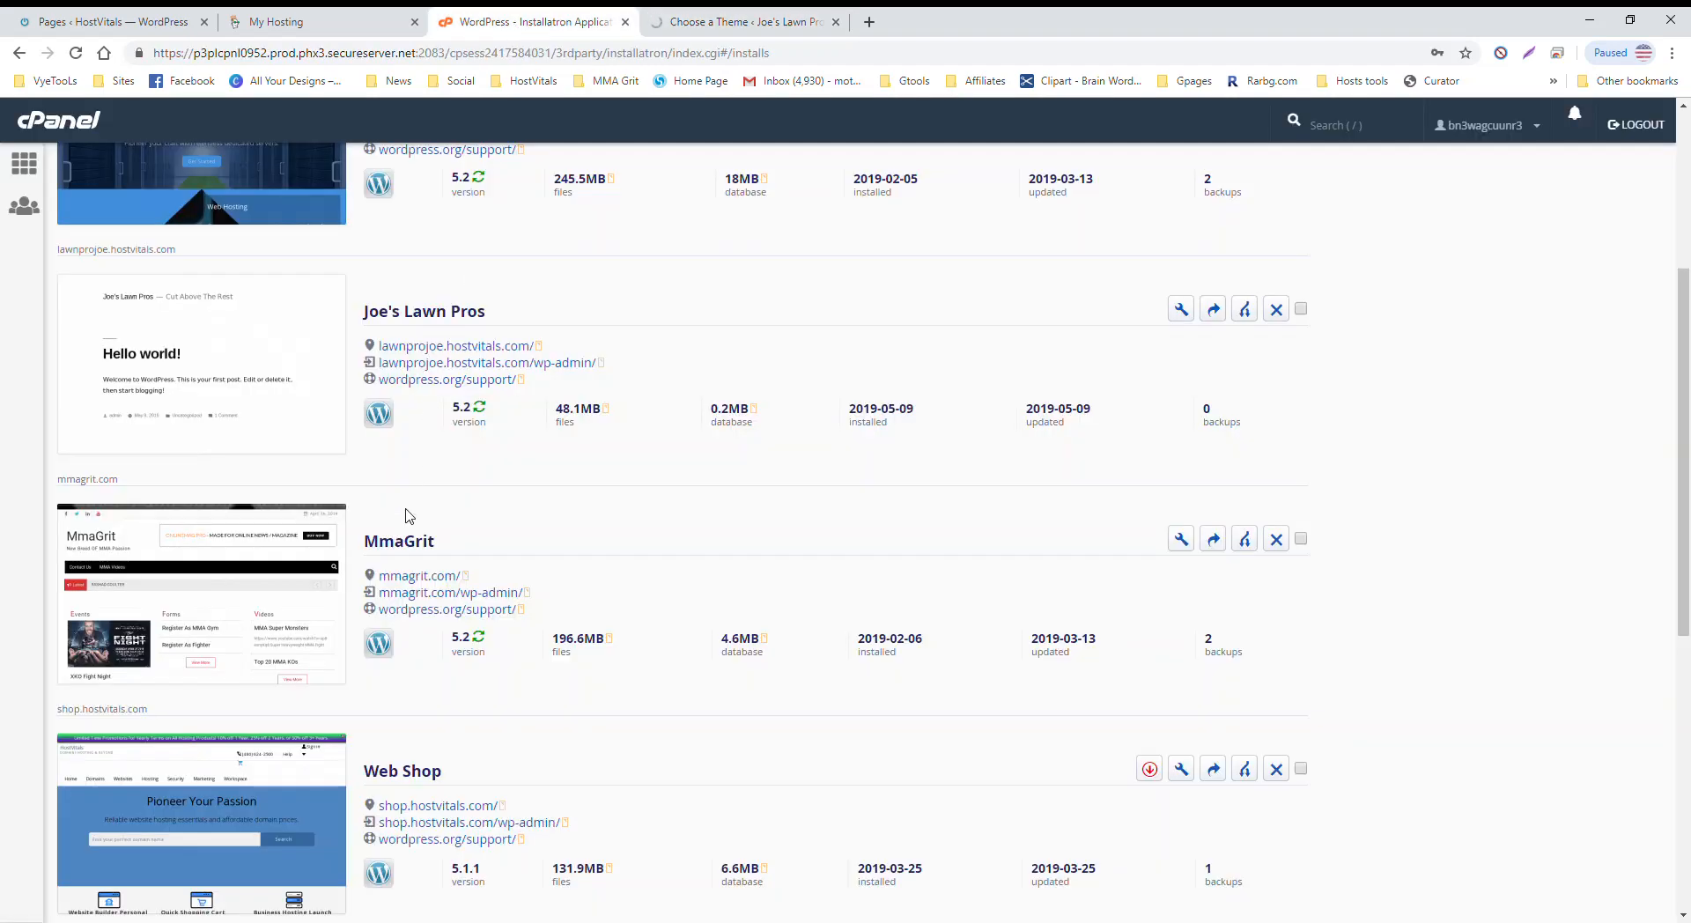
pyautogui.scroll(2, 407, 516)
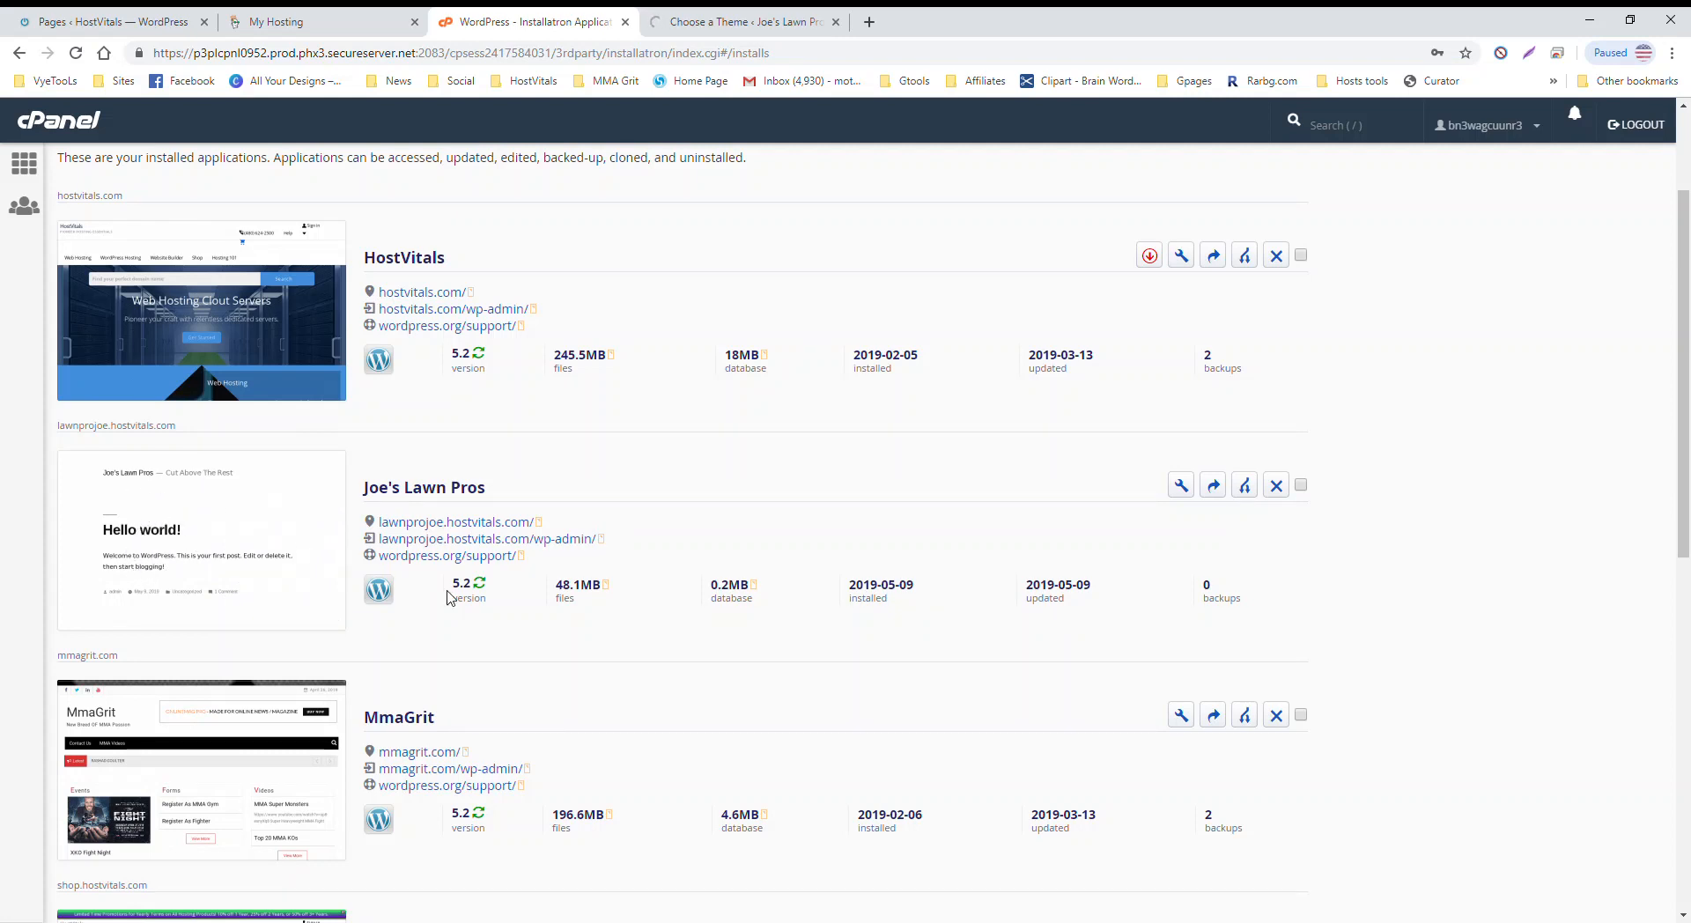
pyautogui.scroll(-6, 558, 555)
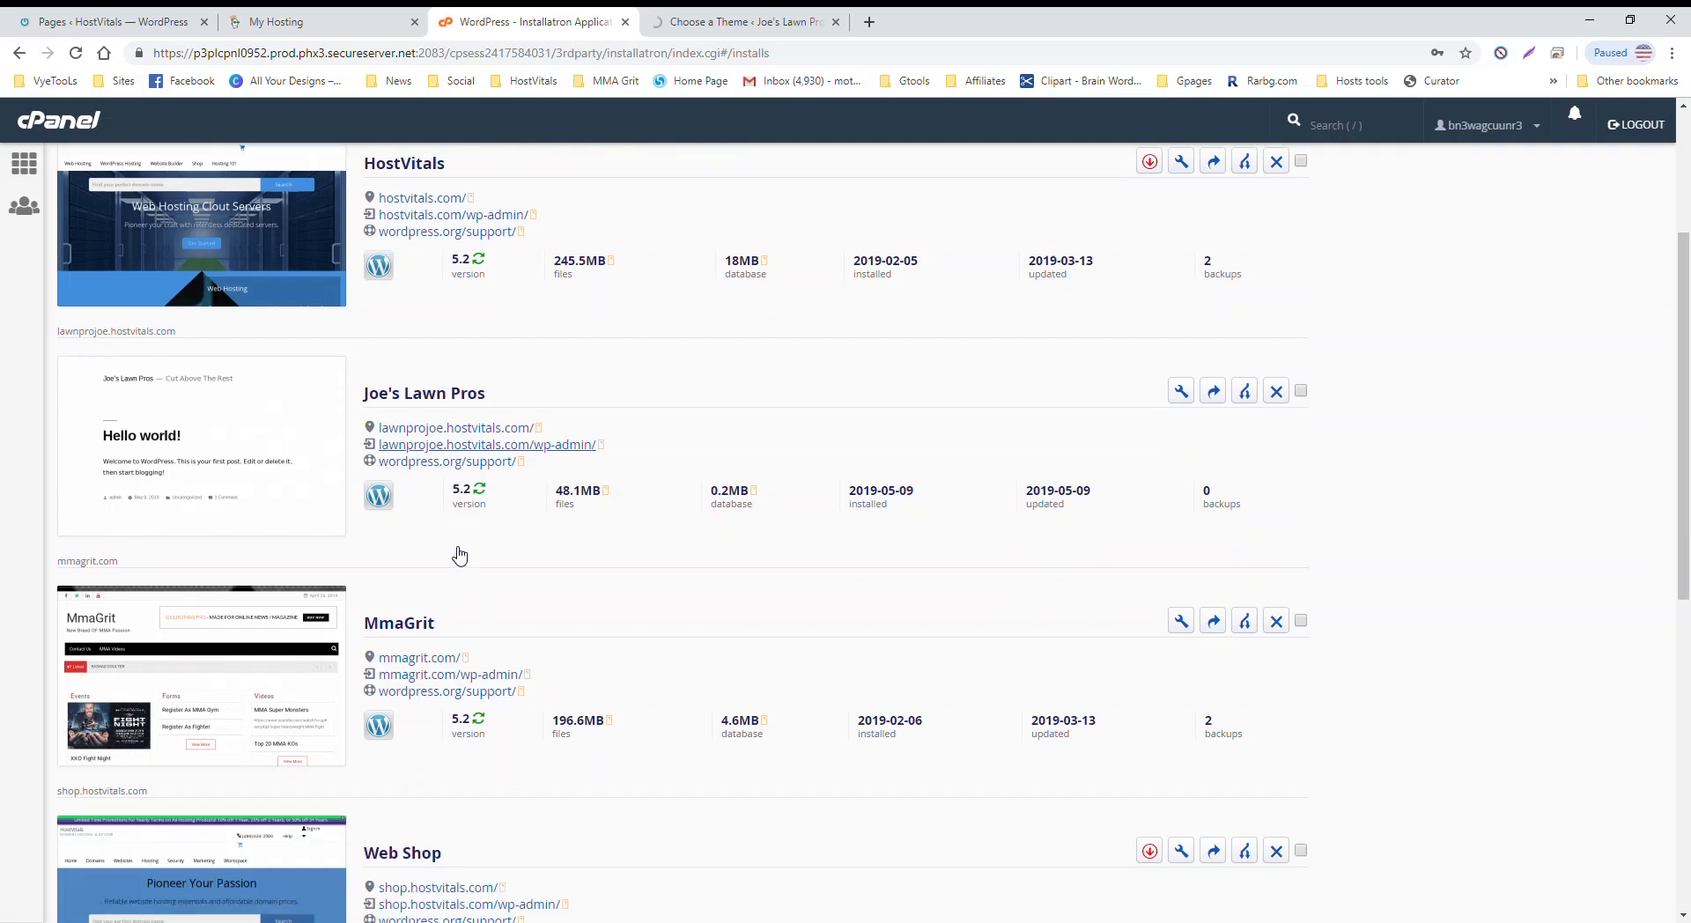
pyautogui.scroll(2, 455, 553)
pyautogui.scroll(6, 295, 453)
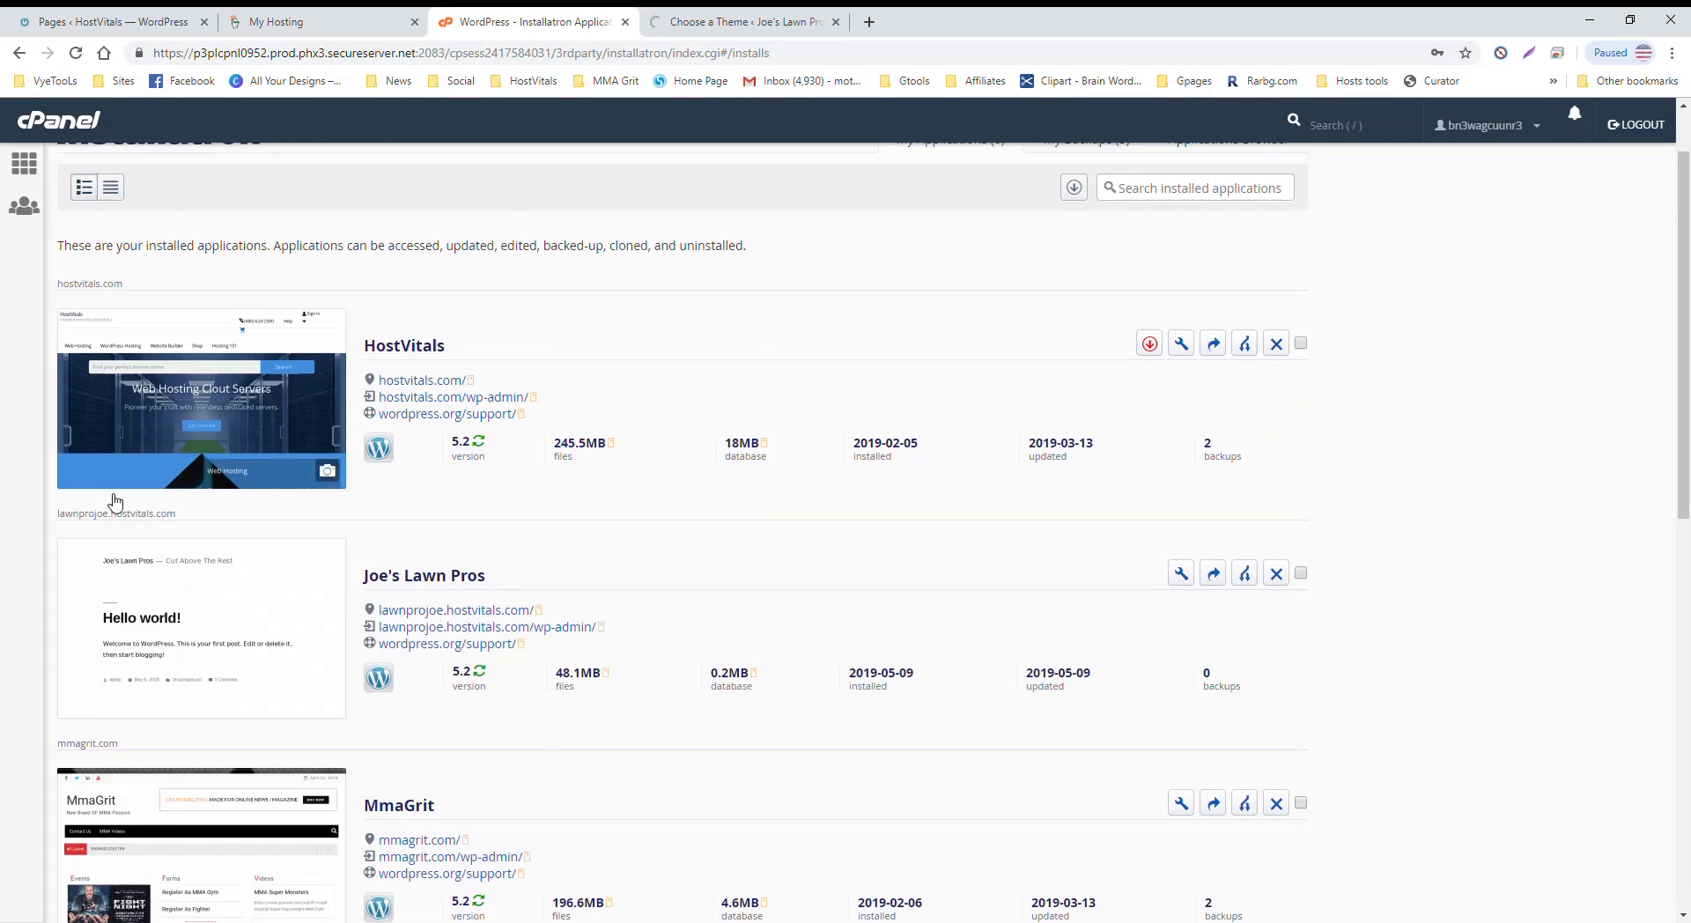
pyautogui.scroll(-8, 158, 565)
pyautogui.scroll(-3, 154, 568)
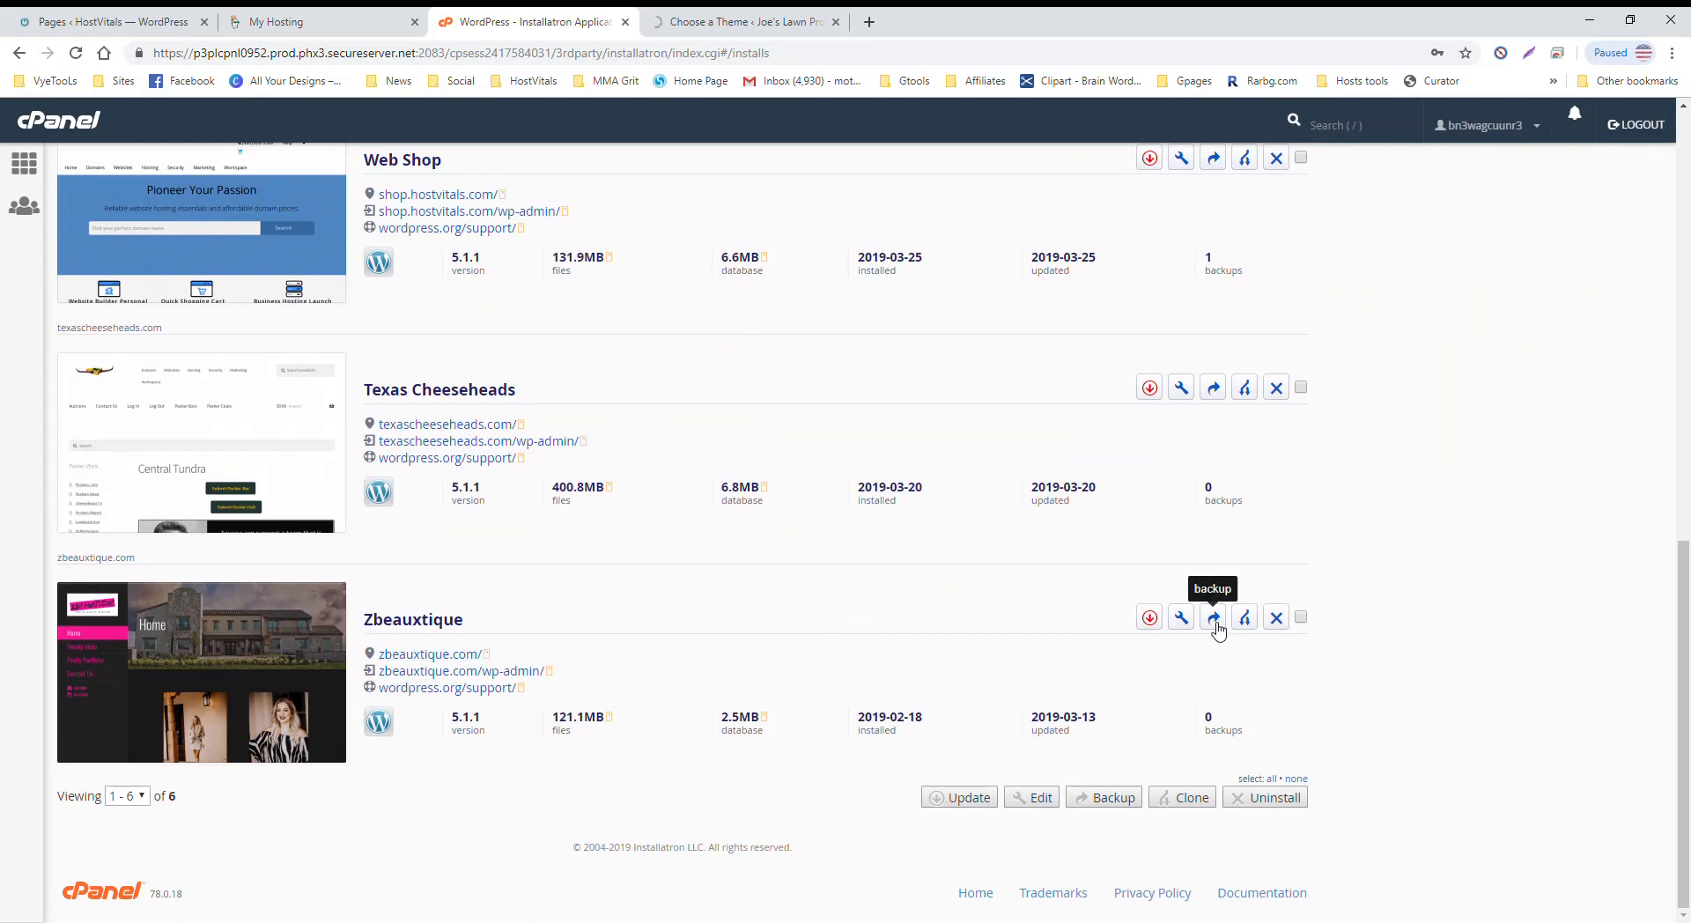
pyautogui.scroll(2, 511, 686)
pyautogui.scroll(-2, 302, 608)
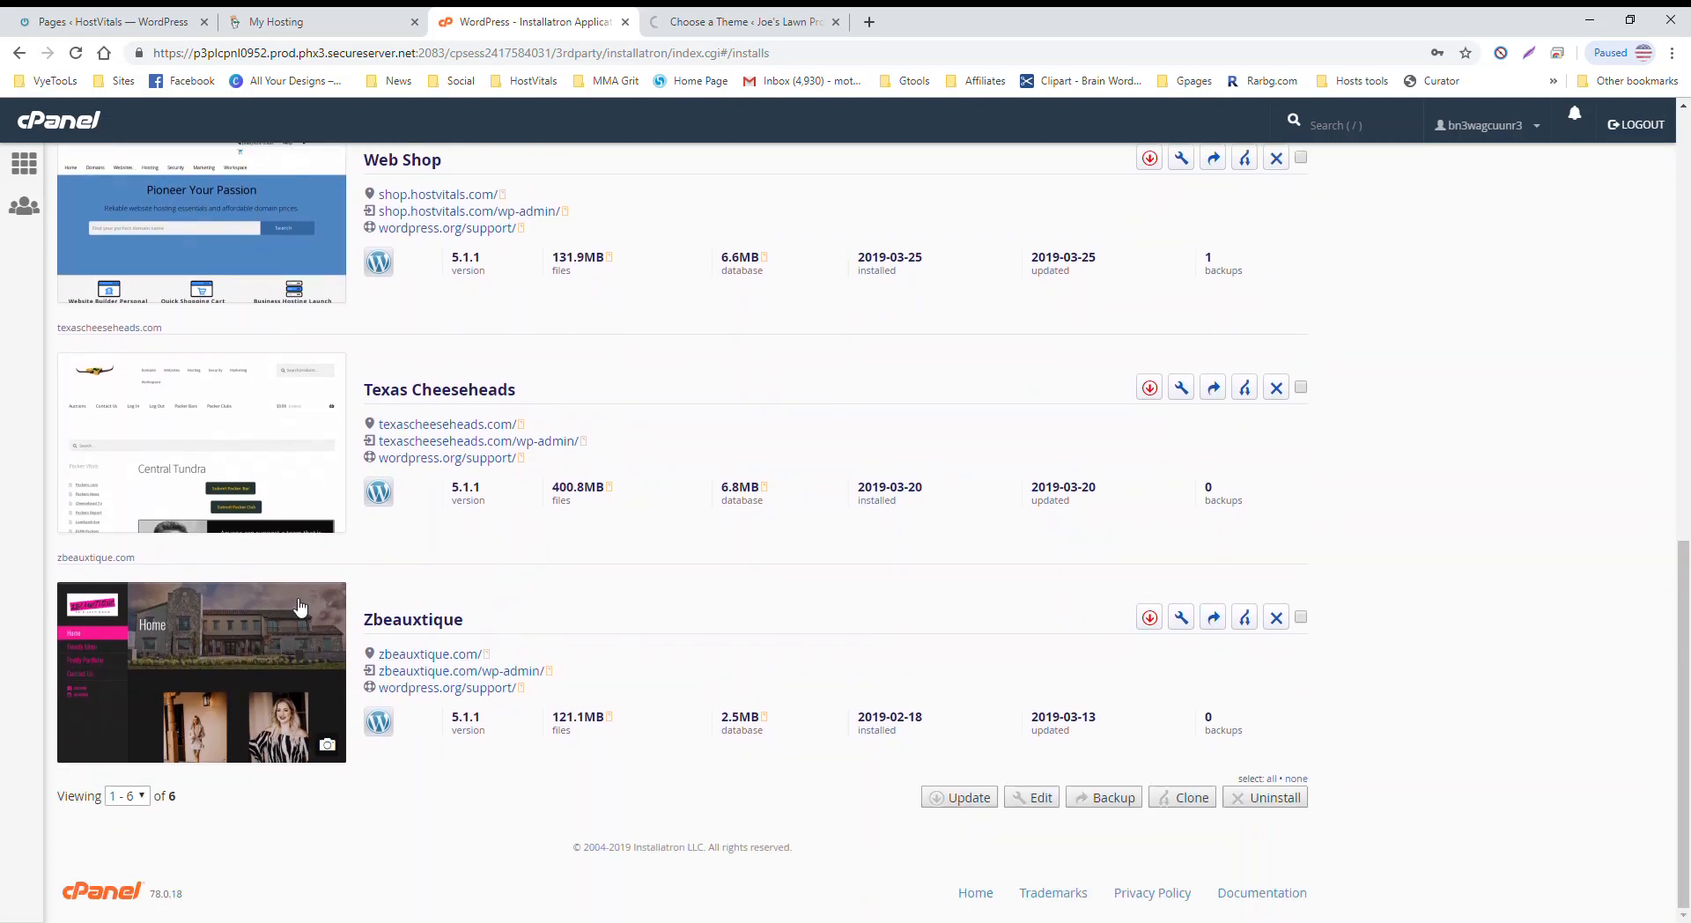
pyautogui.scroll(2, 352, 586)
pyautogui.scroll(3, 357, 670)
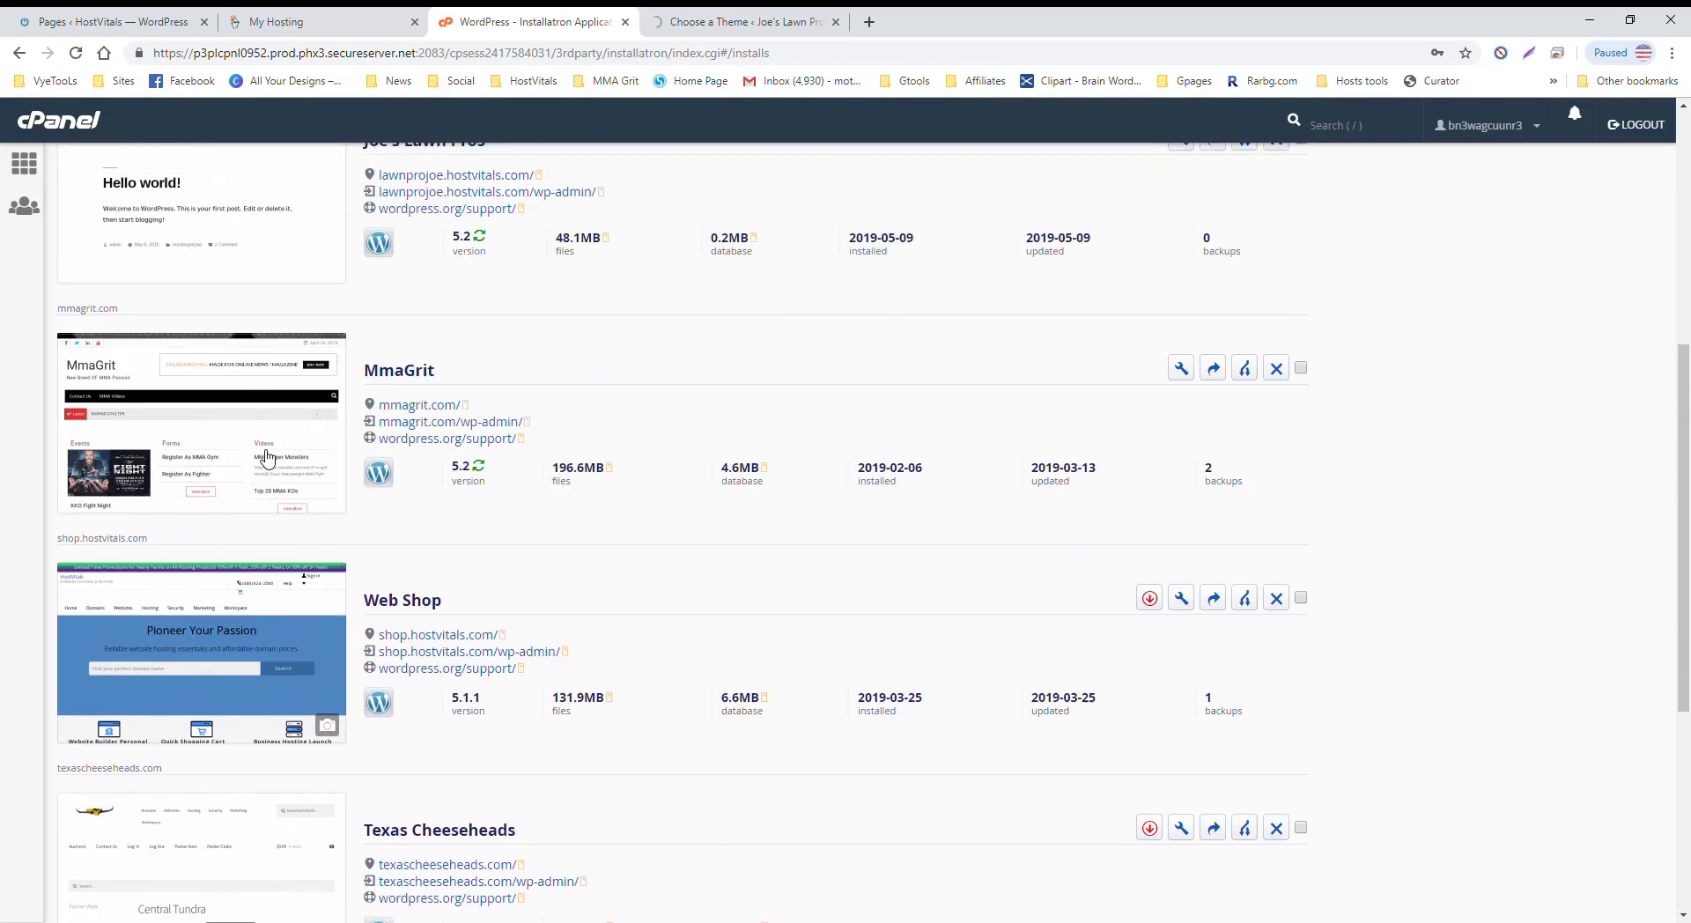
pyautogui.scroll(3, 357, 669)
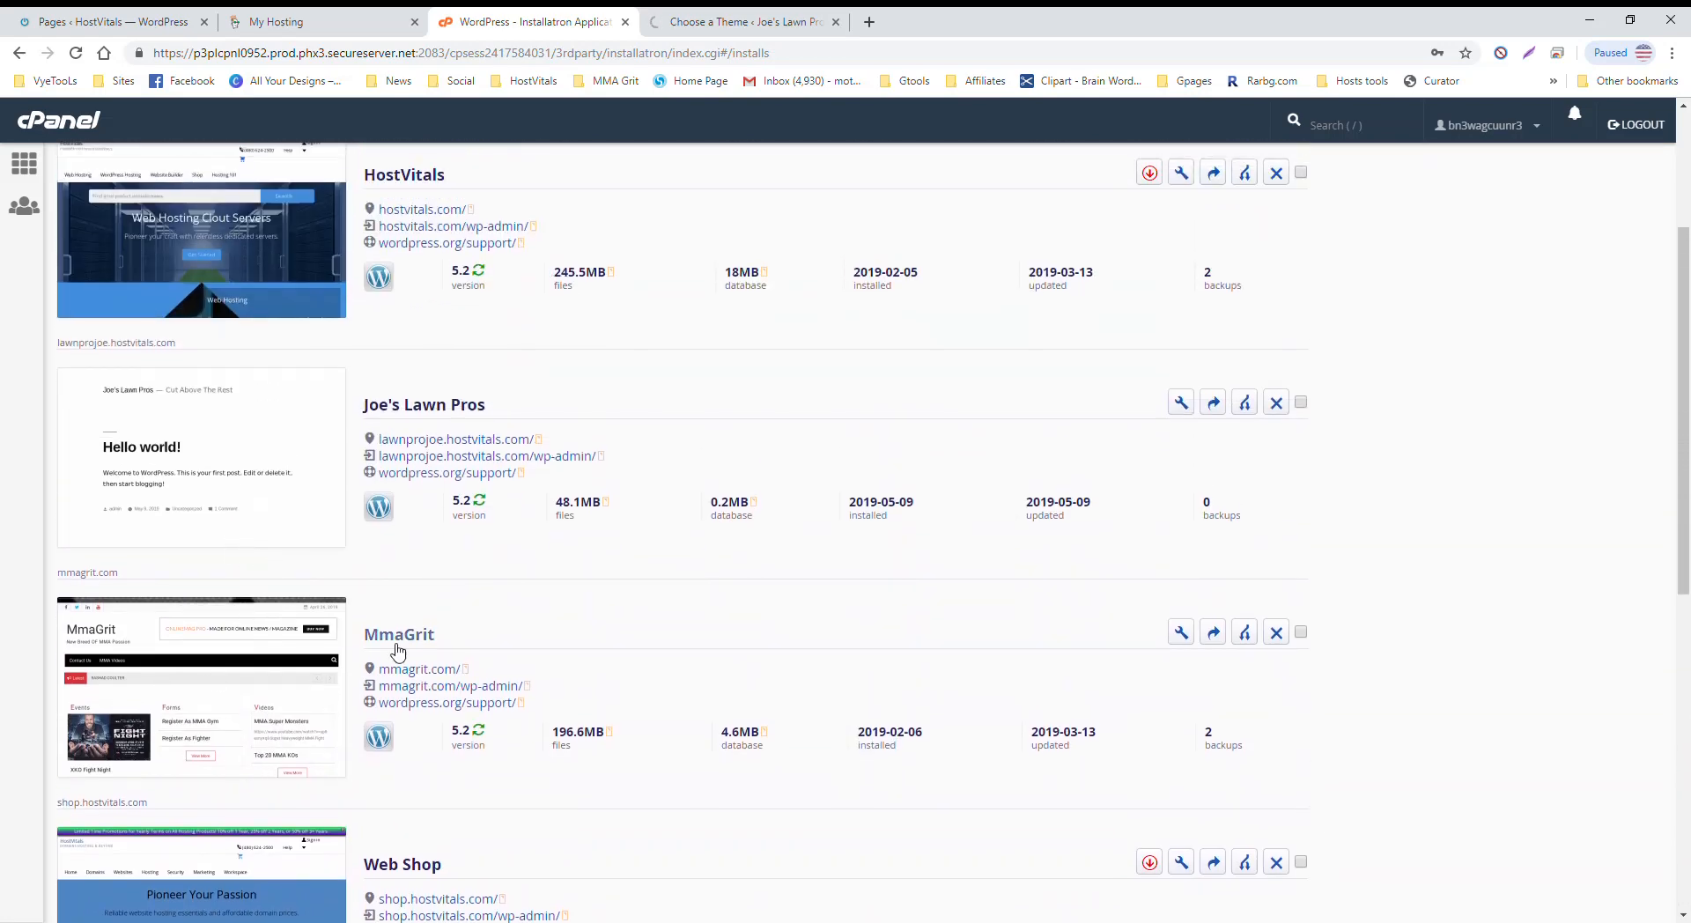
pyautogui.scroll(3, 500, 584)
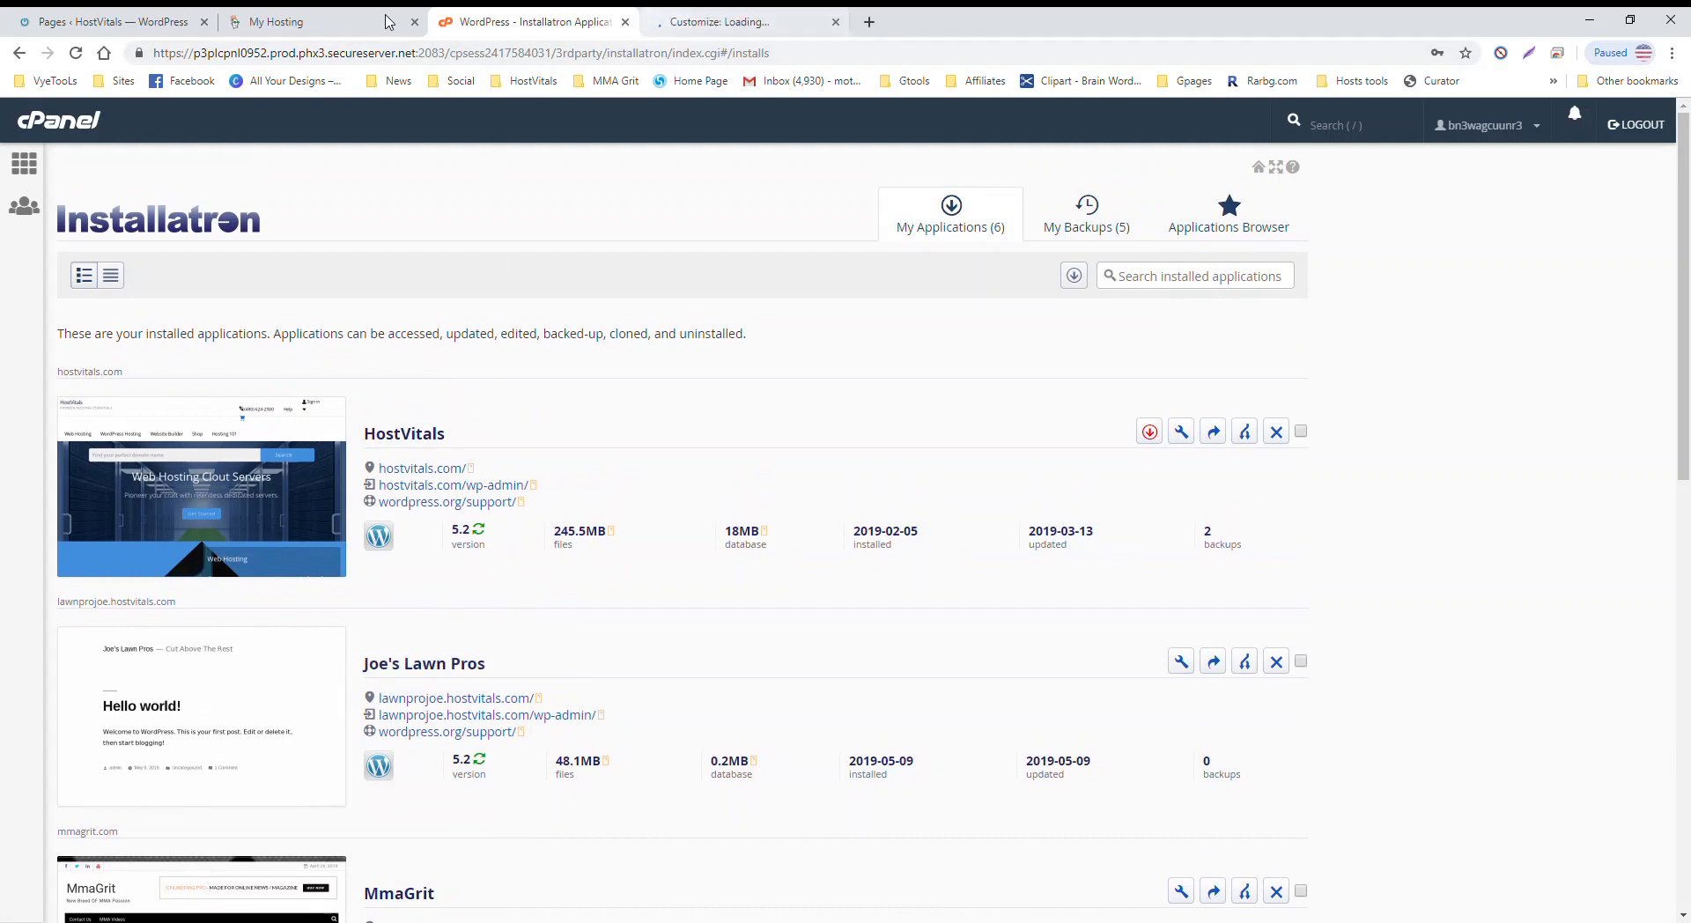
# Step: Close the 'Pages ‹ HostVitals' tab and bring up the 'Customize: Joe's Lawn Pros' customizer
pyautogui.click(294, 23)
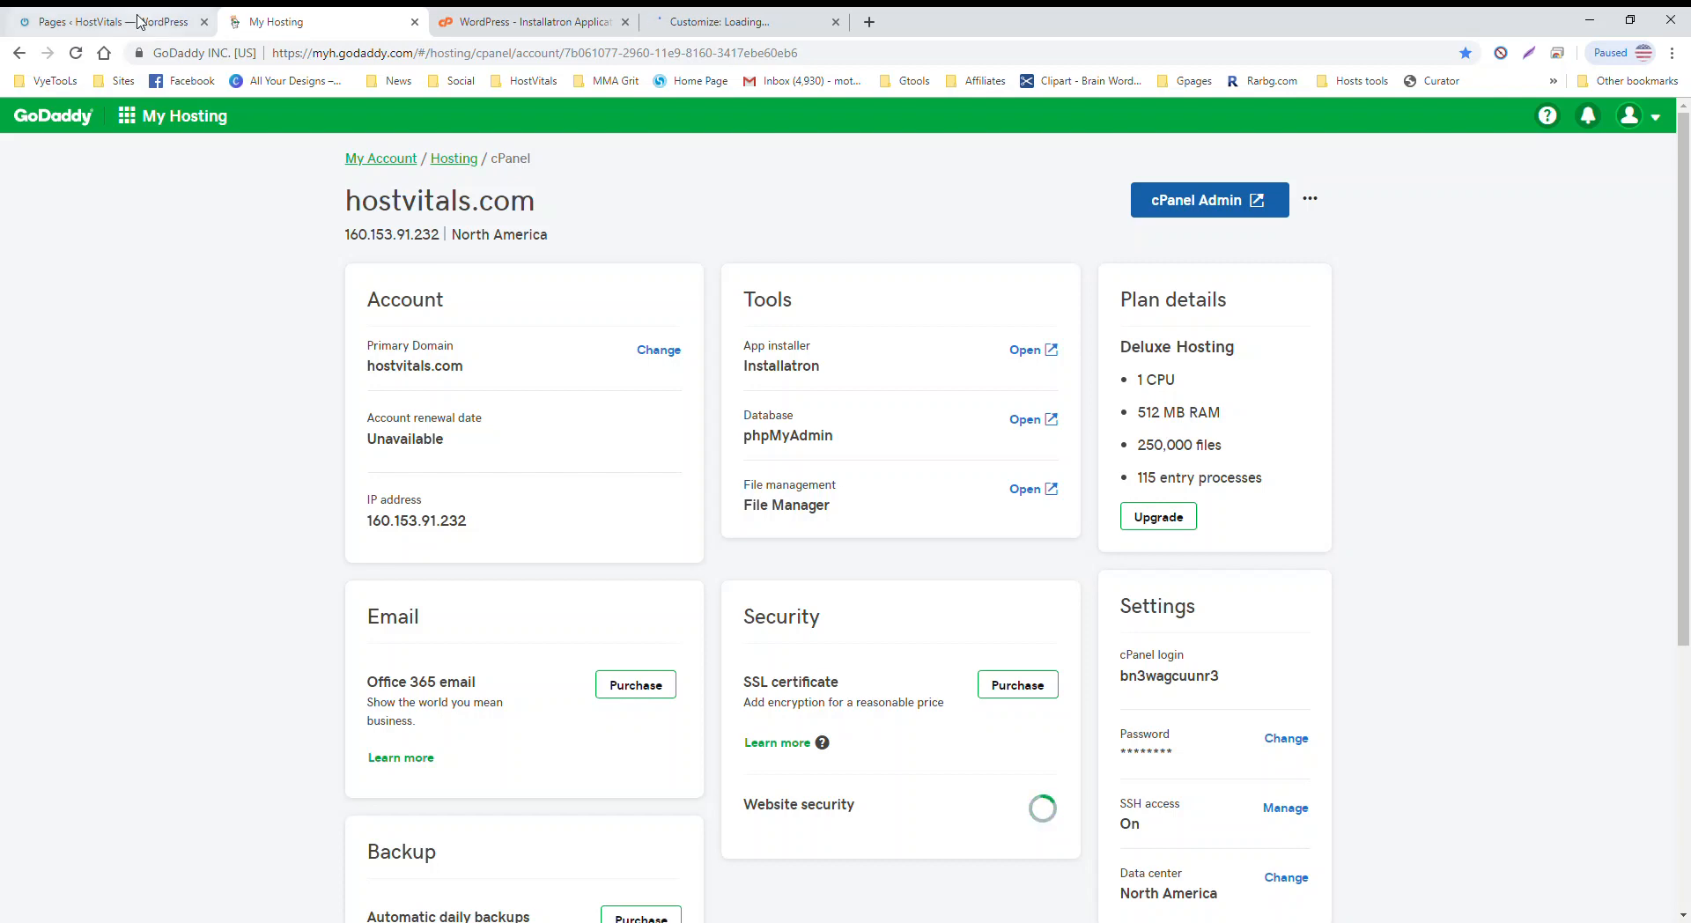
pyautogui.click(97, 20)
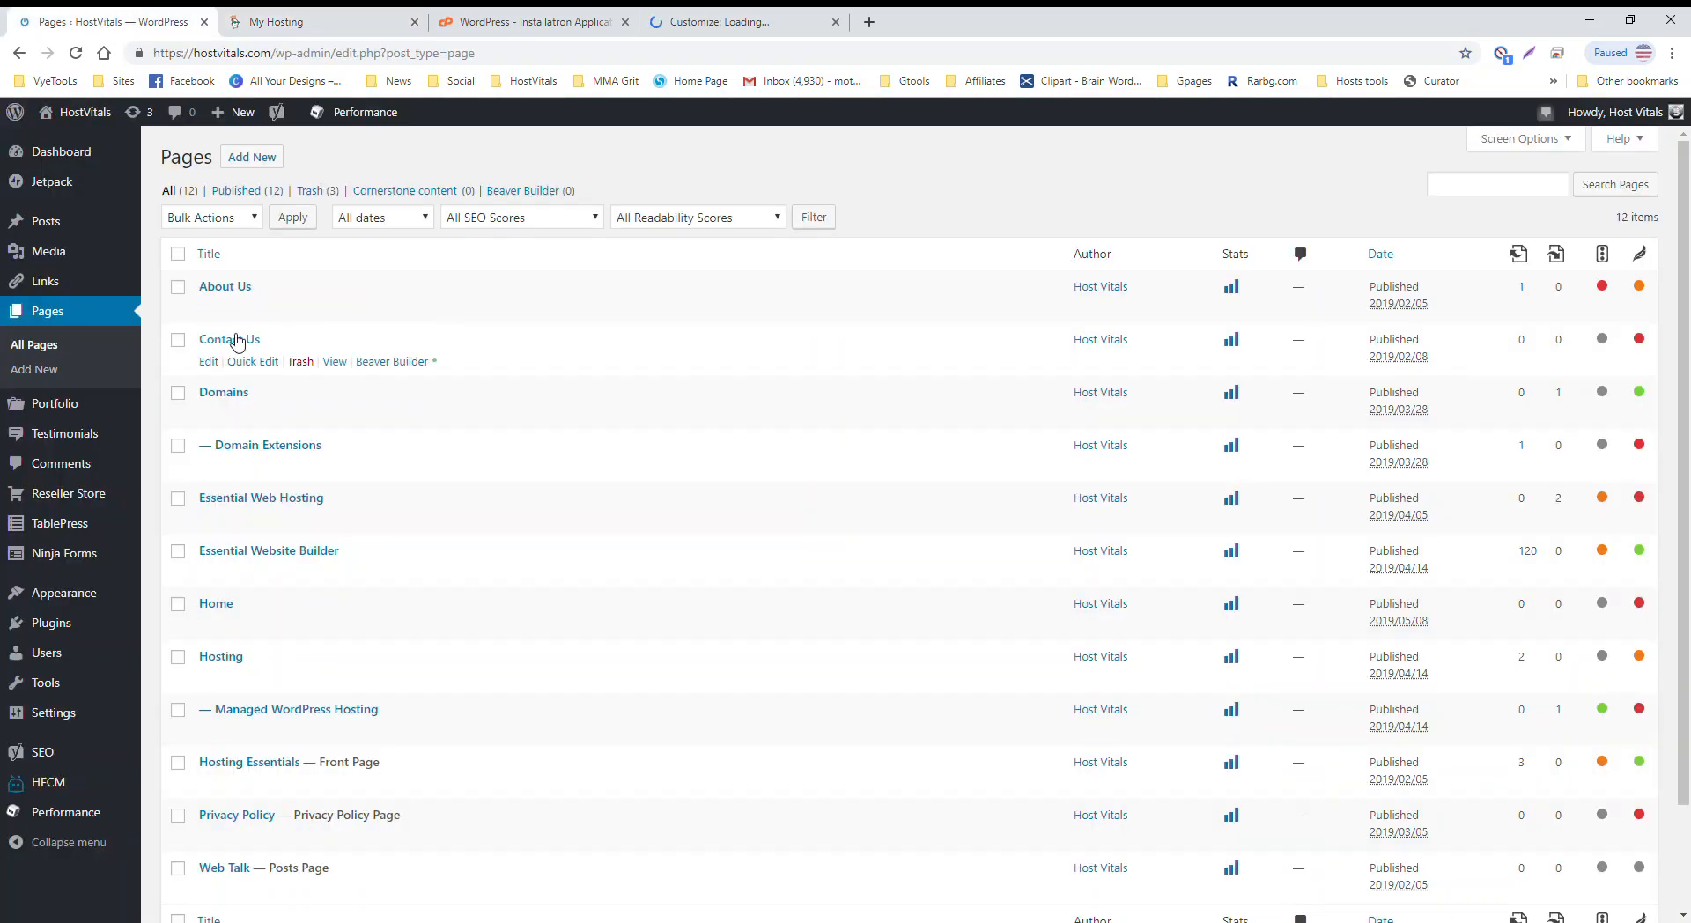
pyautogui.click(205, 22)
pyautogui.click(563, 22)
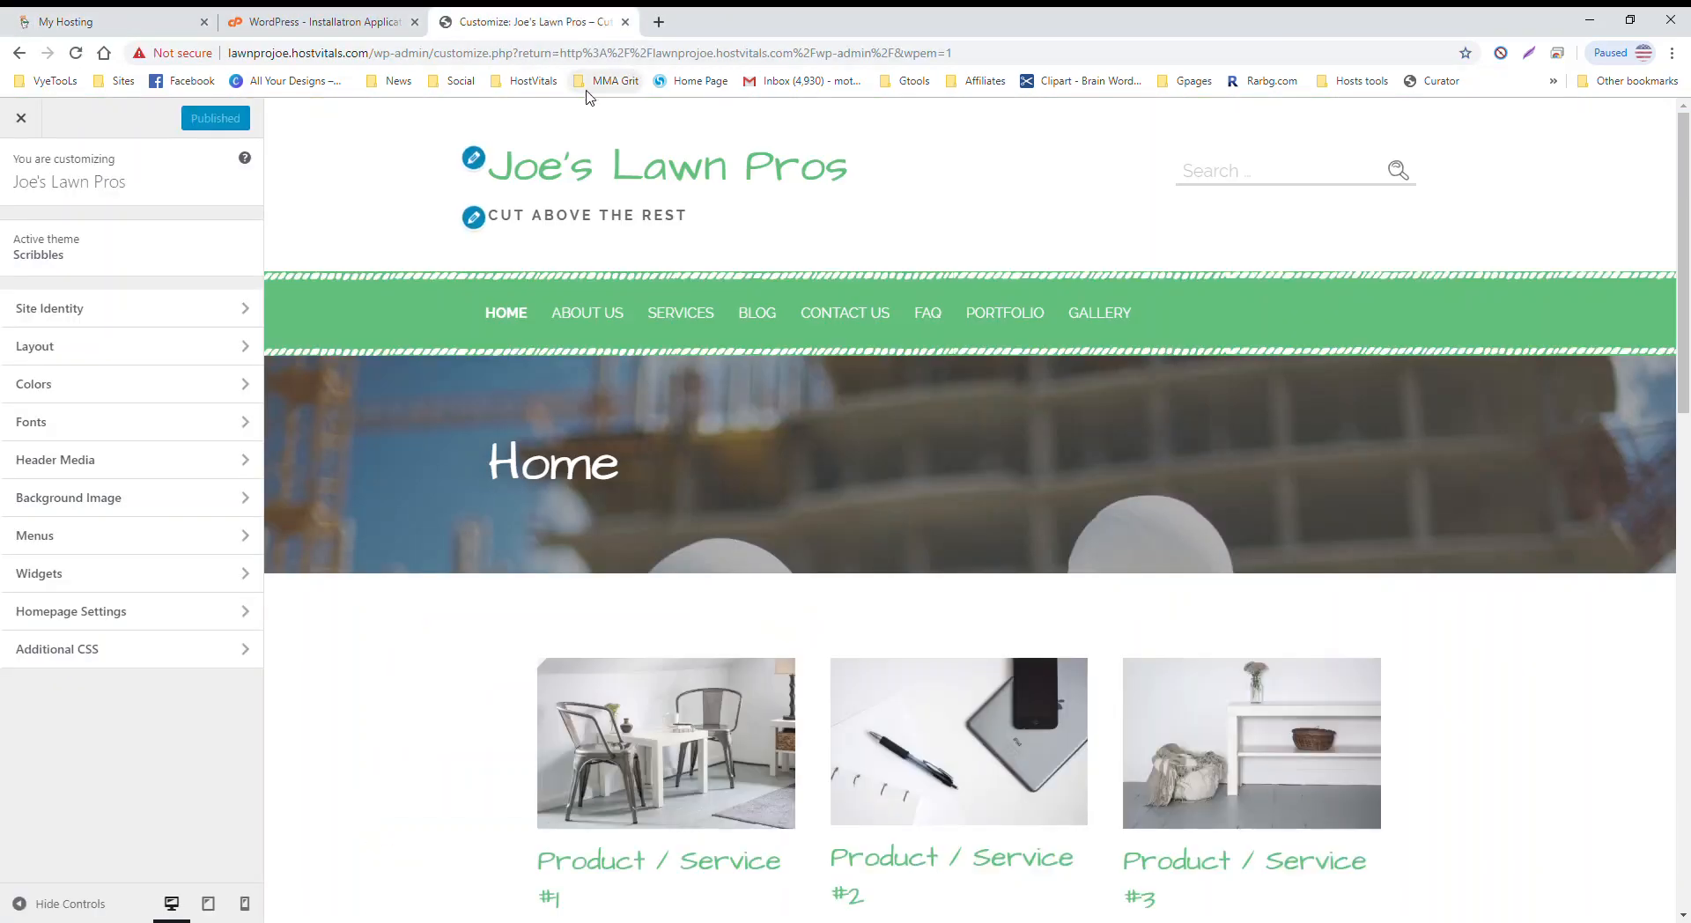
# Step: Open Site Identity and browse the Media Library for a logo, closing it without choosing one
pyautogui.click(219, 312)
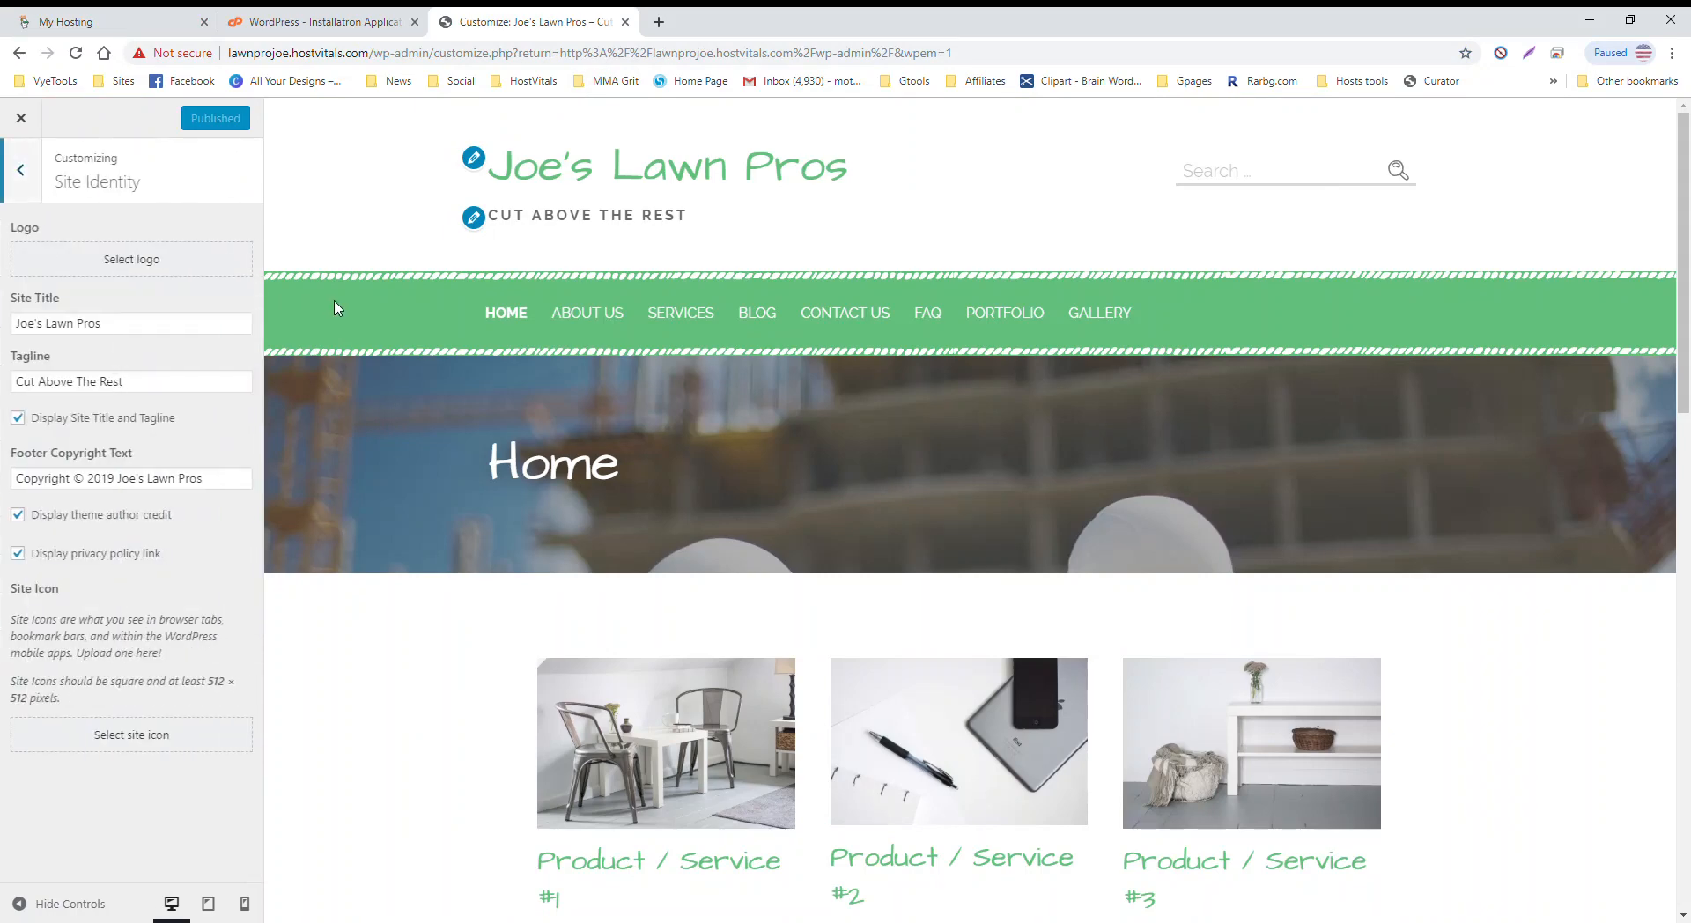
pyautogui.click(111, 258)
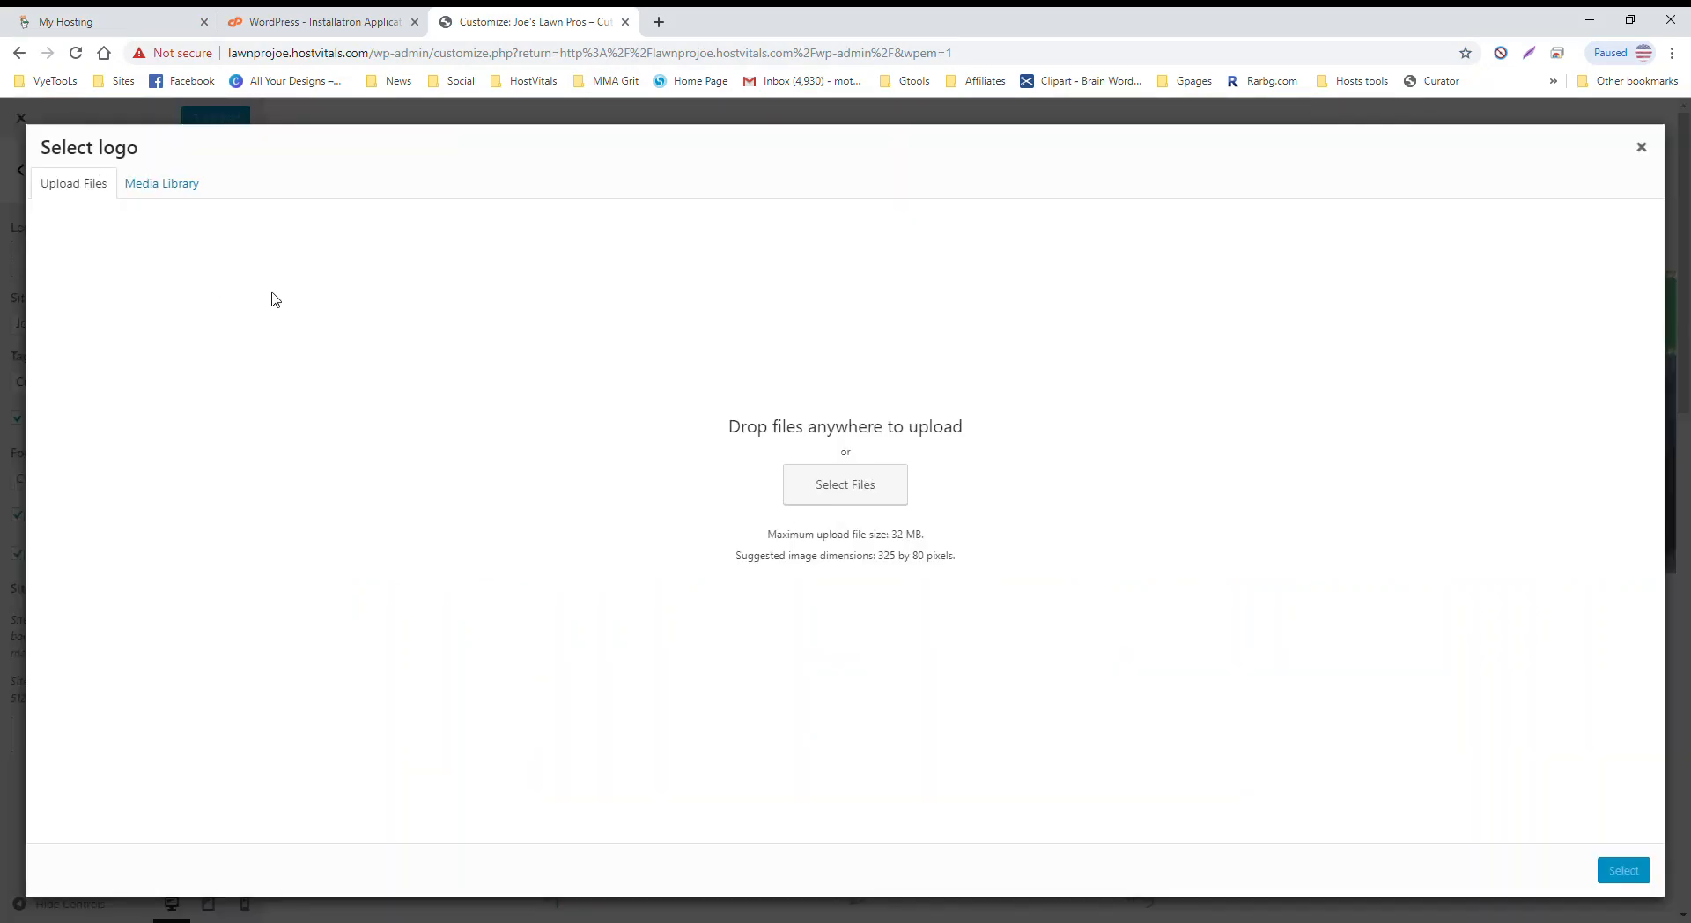
pyautogui.click(162, 185)
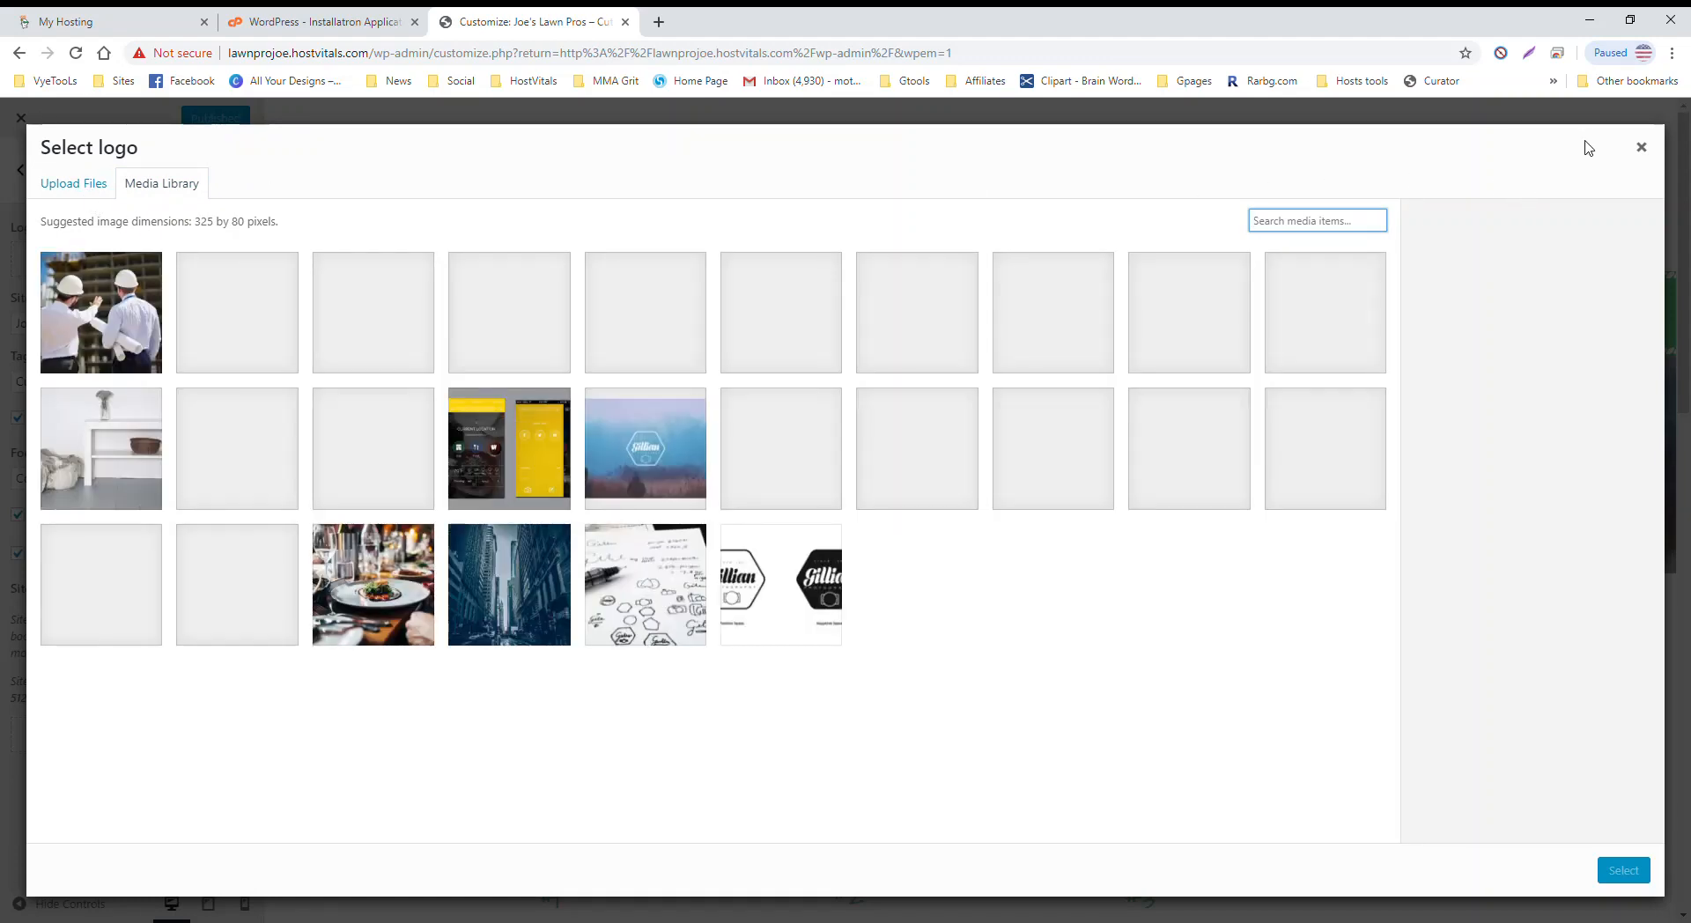
pyautogui.click(1649, 153)
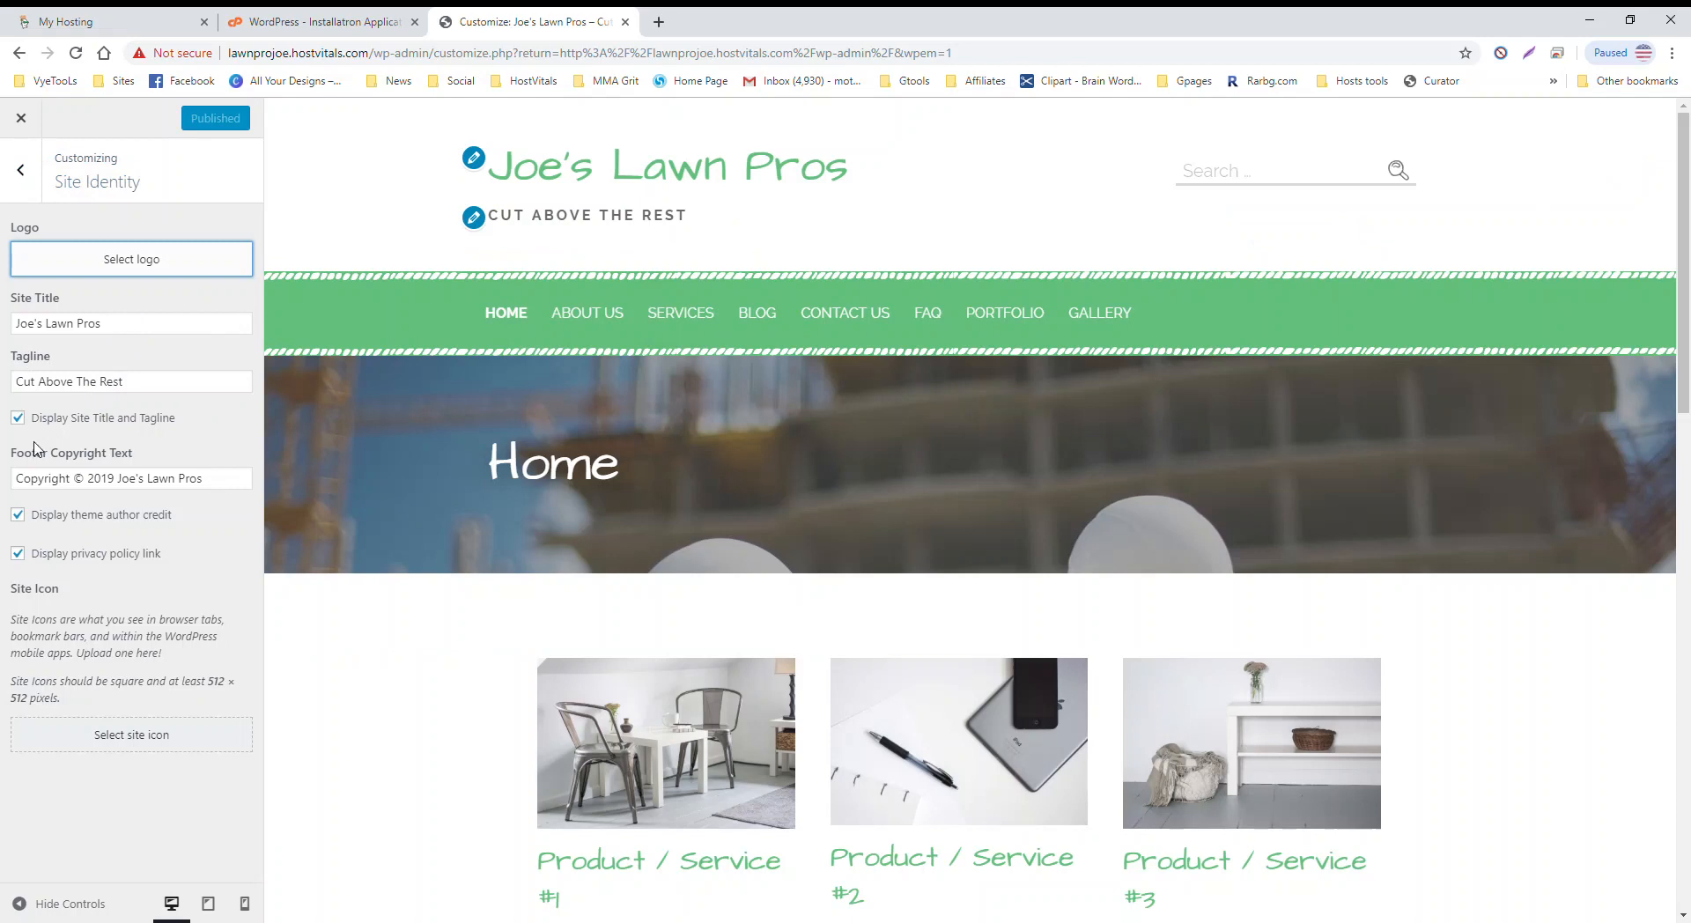
# Step: Append 'by HostVitals' to the footer copyright text and disable the theme author credit
pyautogui.click(18, 419)
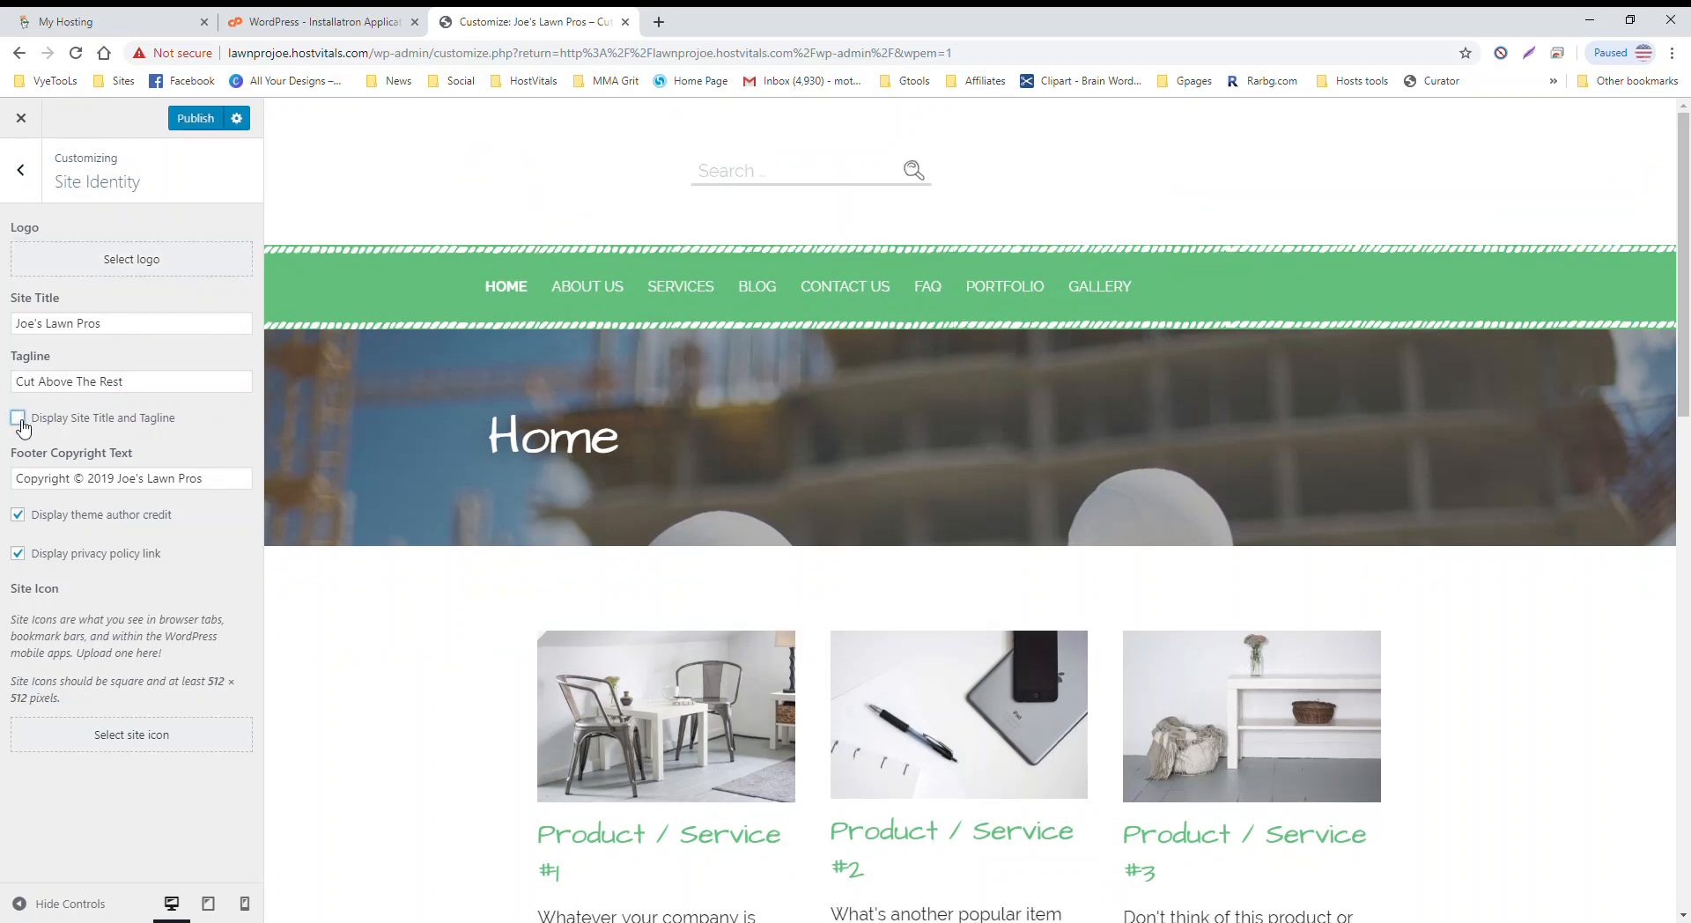
pyautogui.click(18, 419)
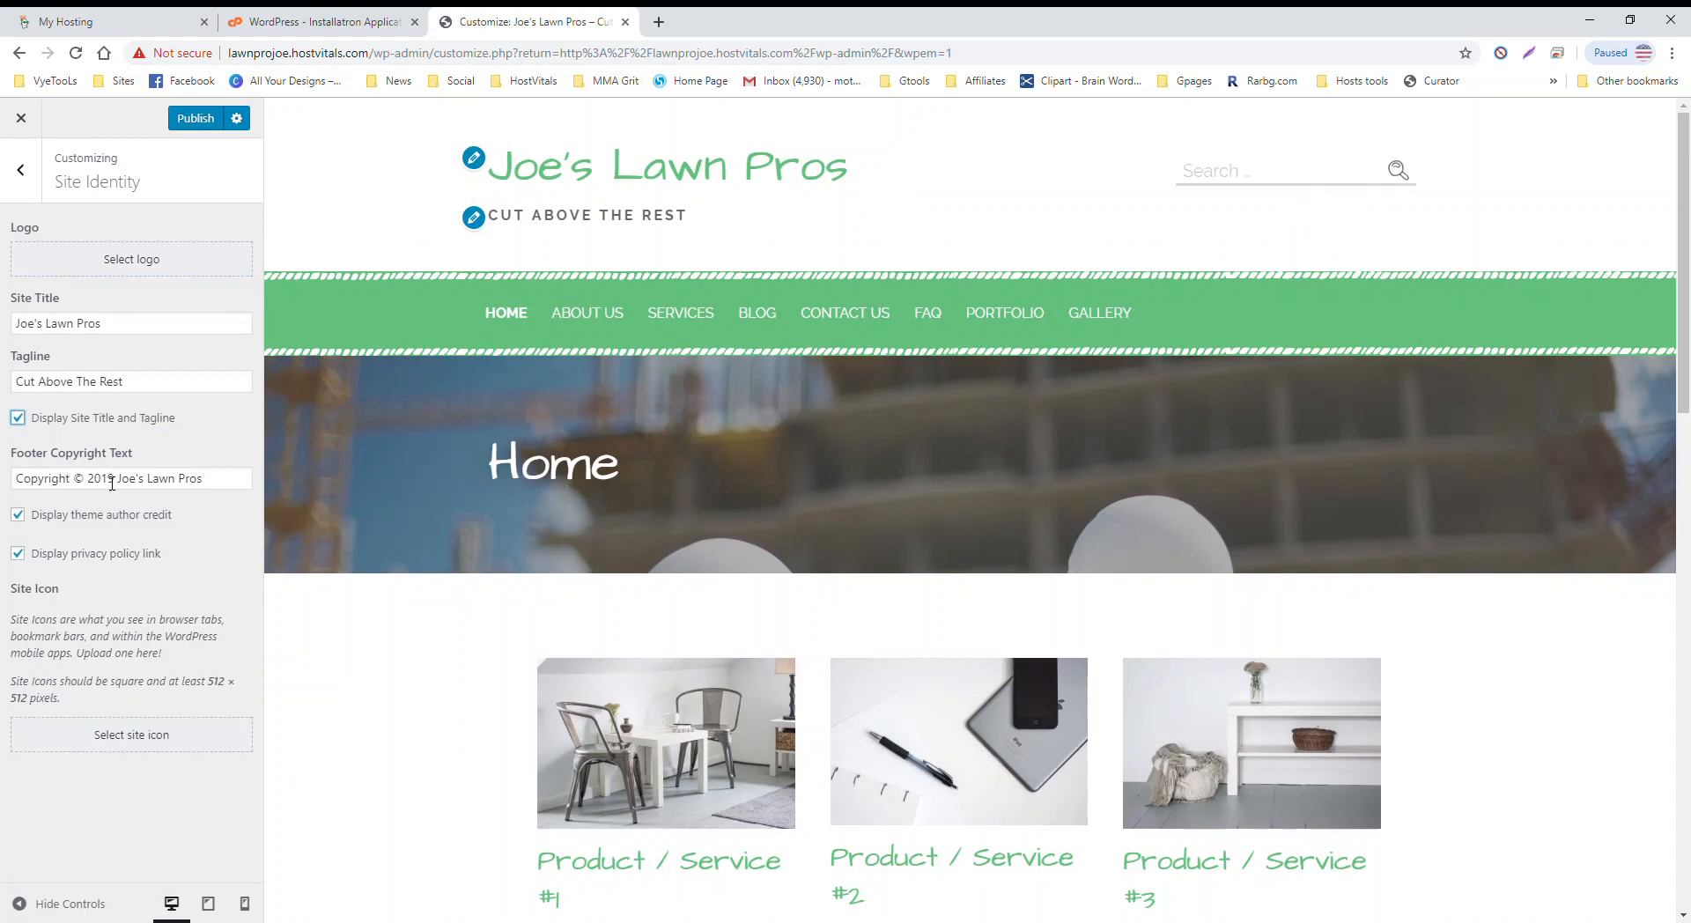
pyautogui.click(219, 486)
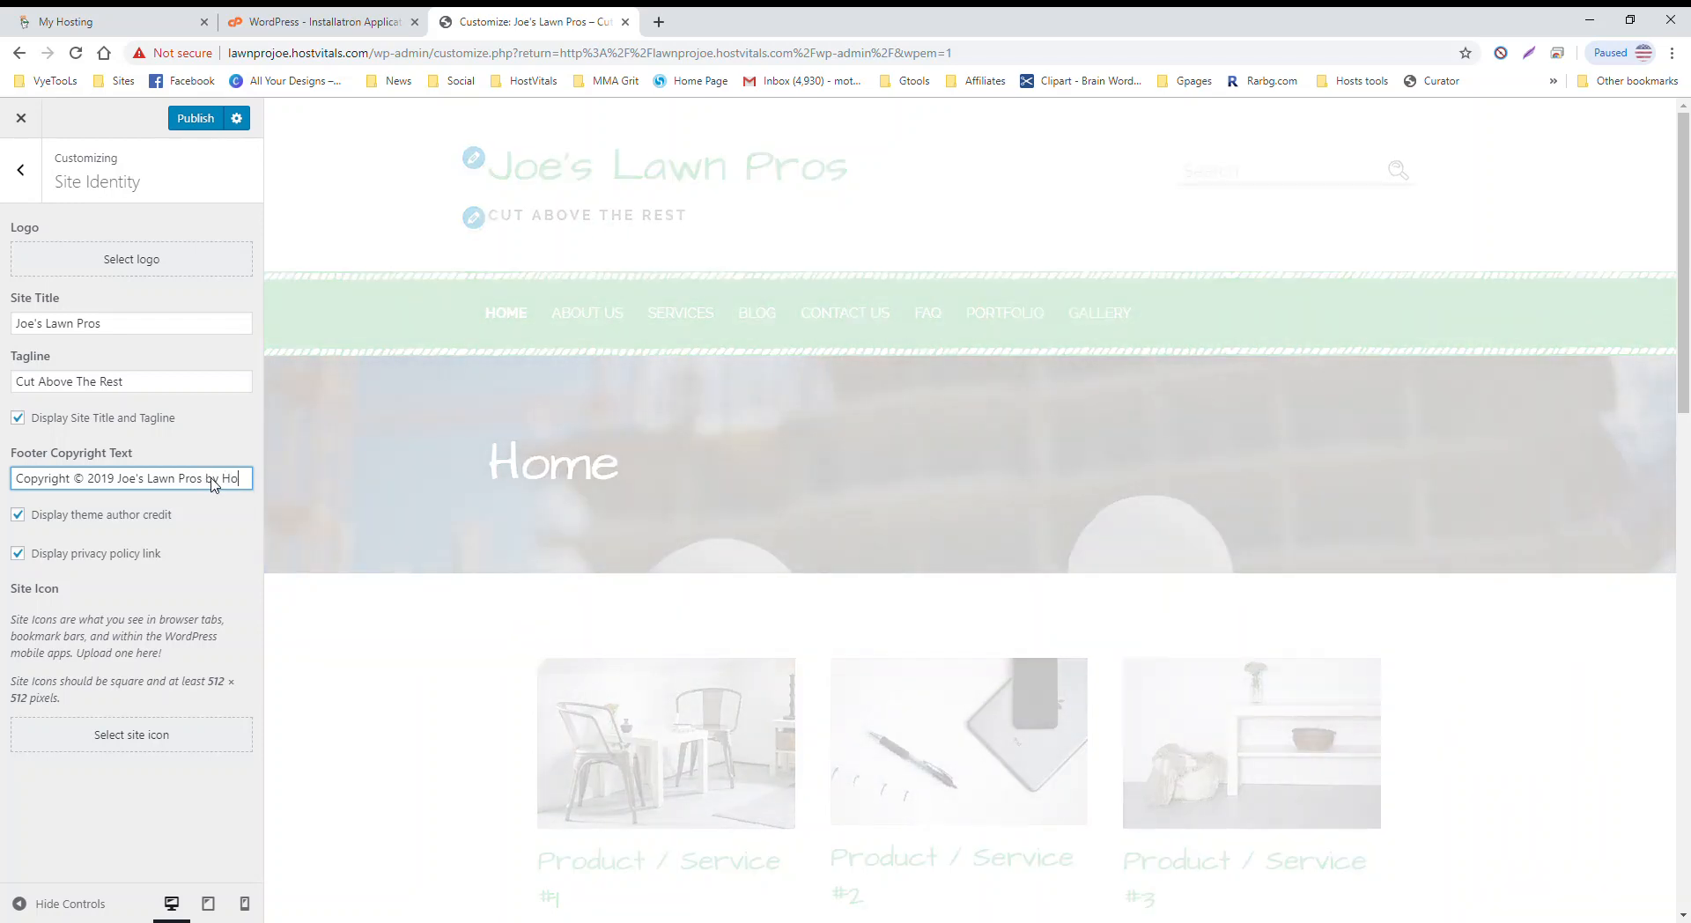
pyautogui.write('HostVitals')
pyautogui.scroll(-15, 475, 502)
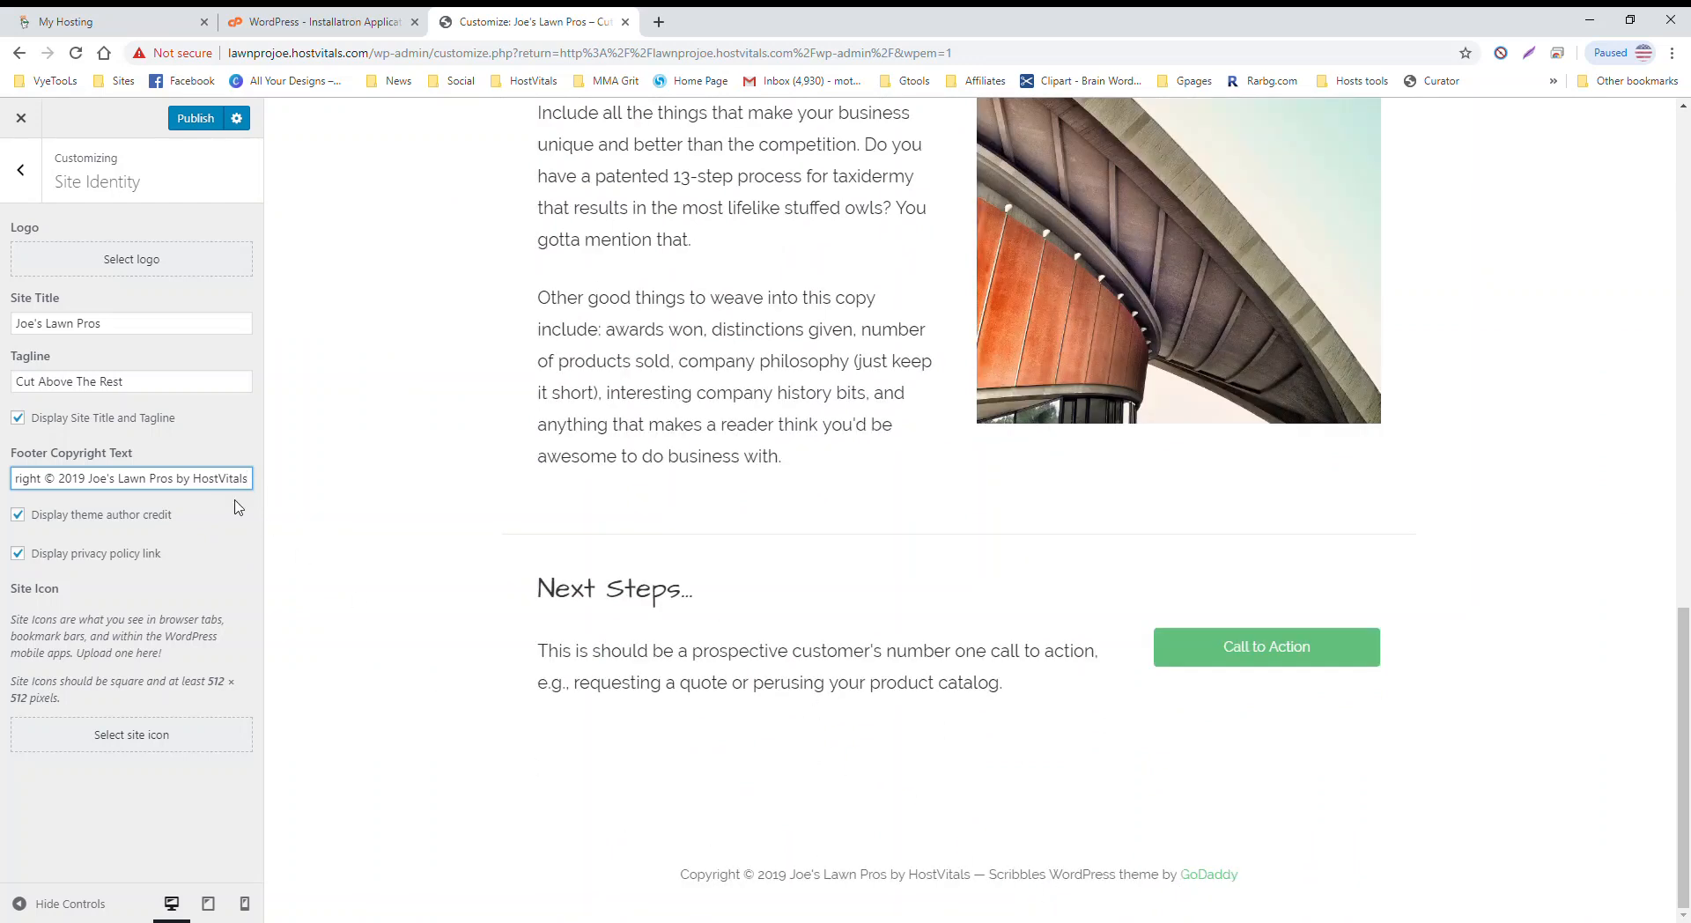
pyautogui.click(19, 520)
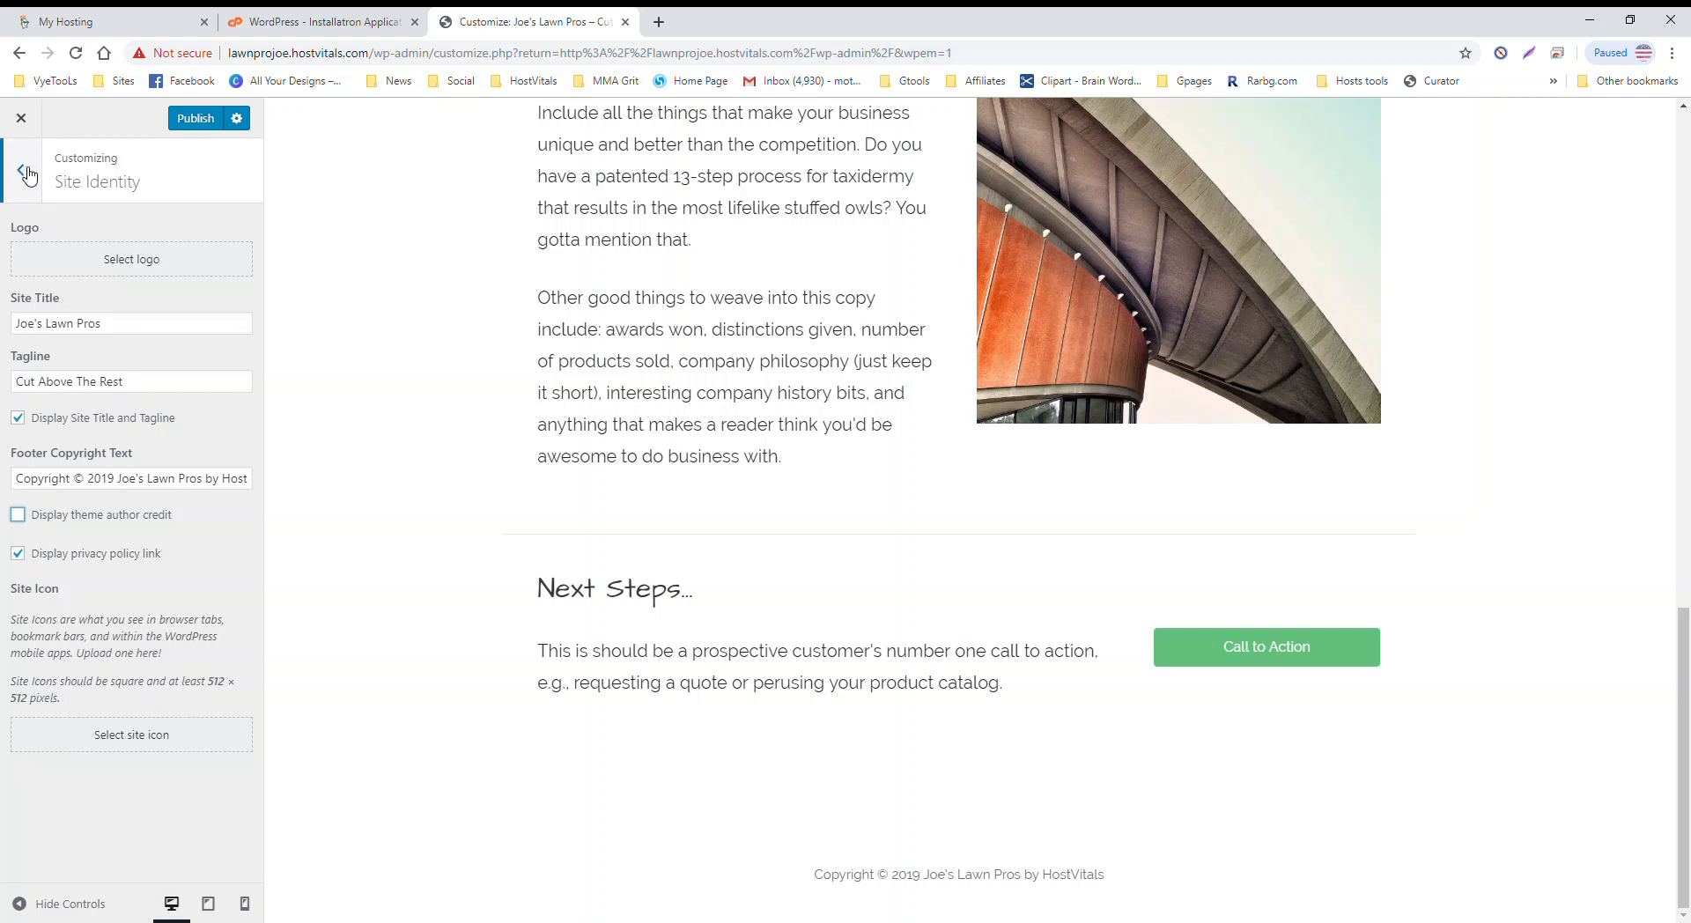
# Step: Open and dismiss the logo and site icon choosers unchanged, then go back to the main customizer sections
pyautogui.click(143, 260)
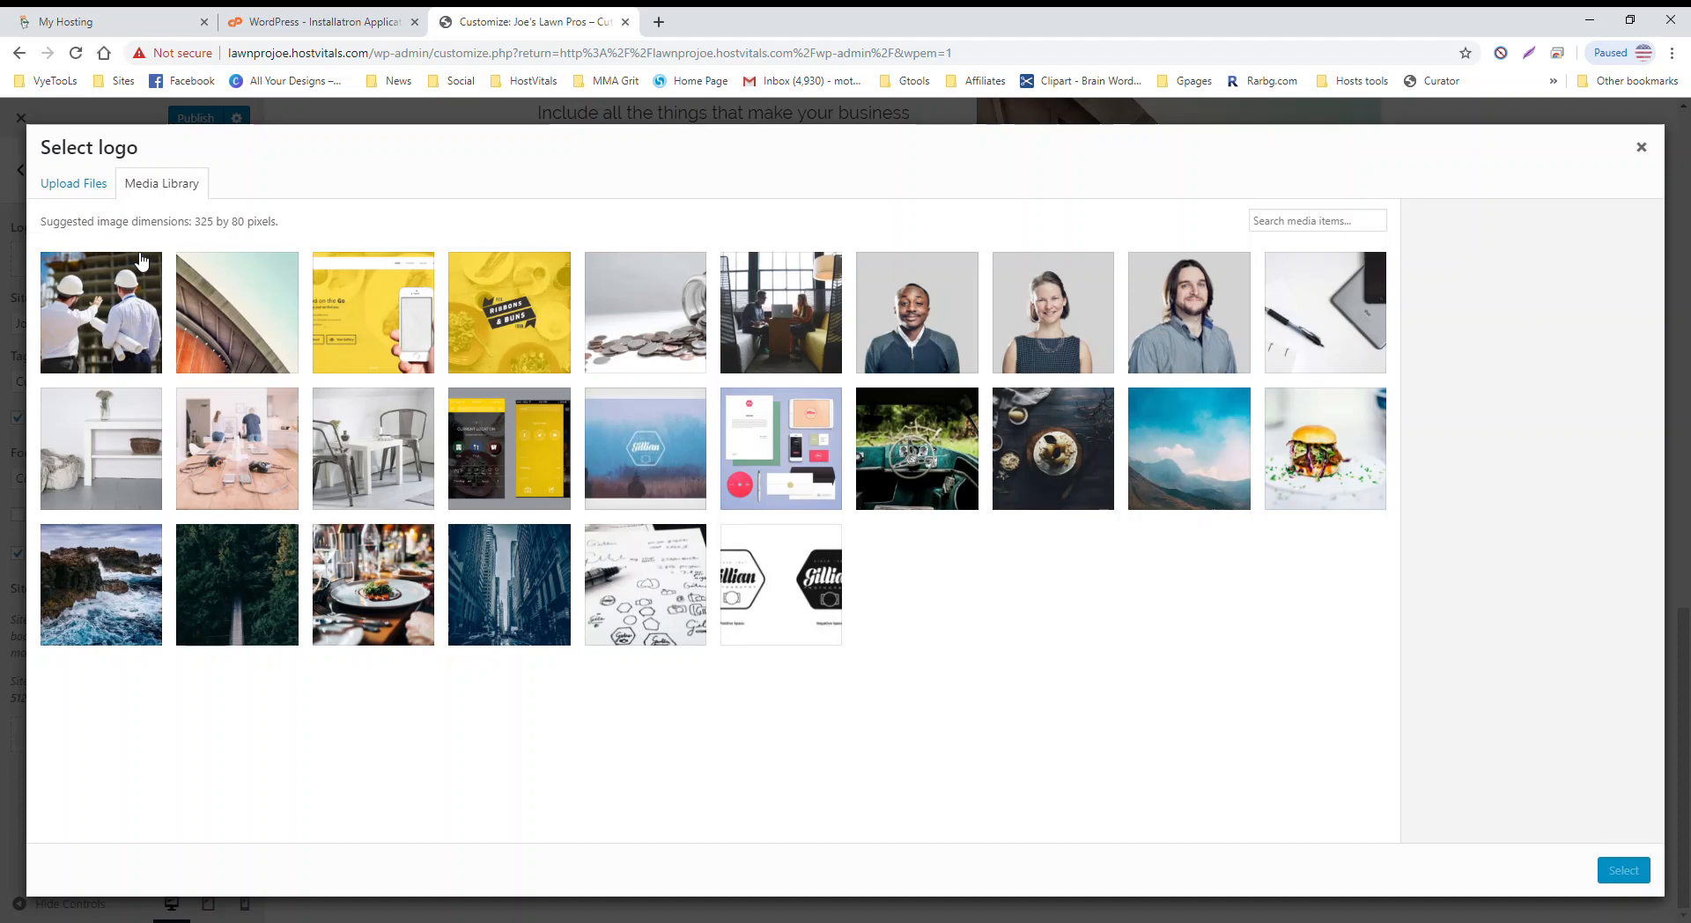
pyautogui.click(1640, 147)
pyautogui.click(125, 740)
pyautogui.click(1638, 144)
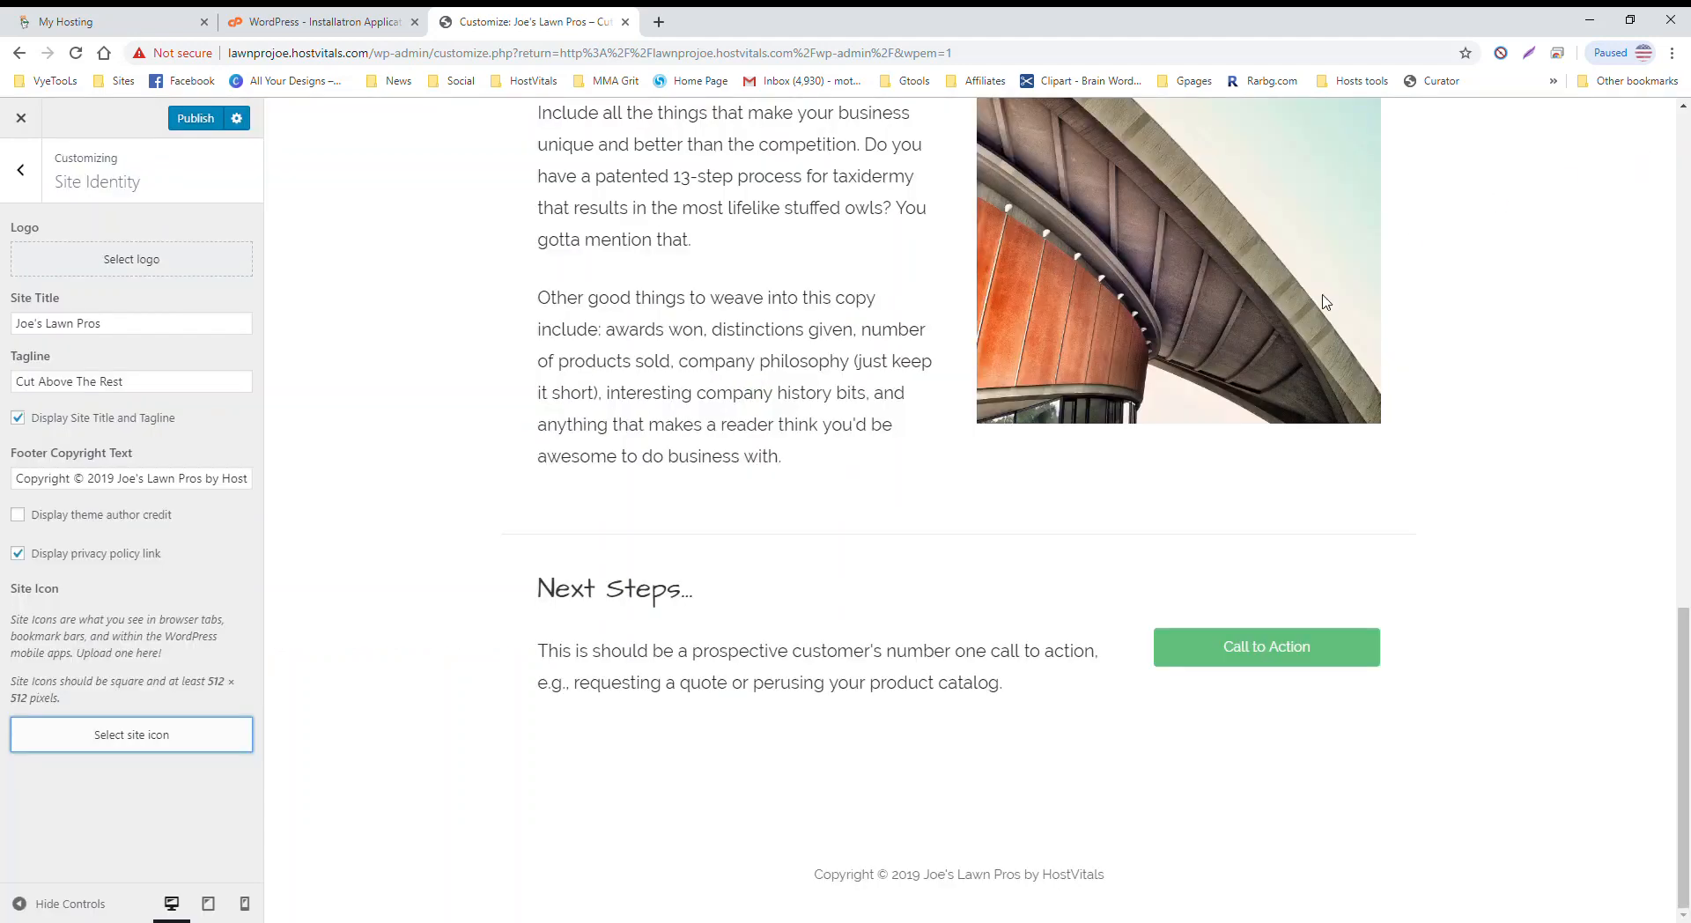
pyautogui.click(10, 182)
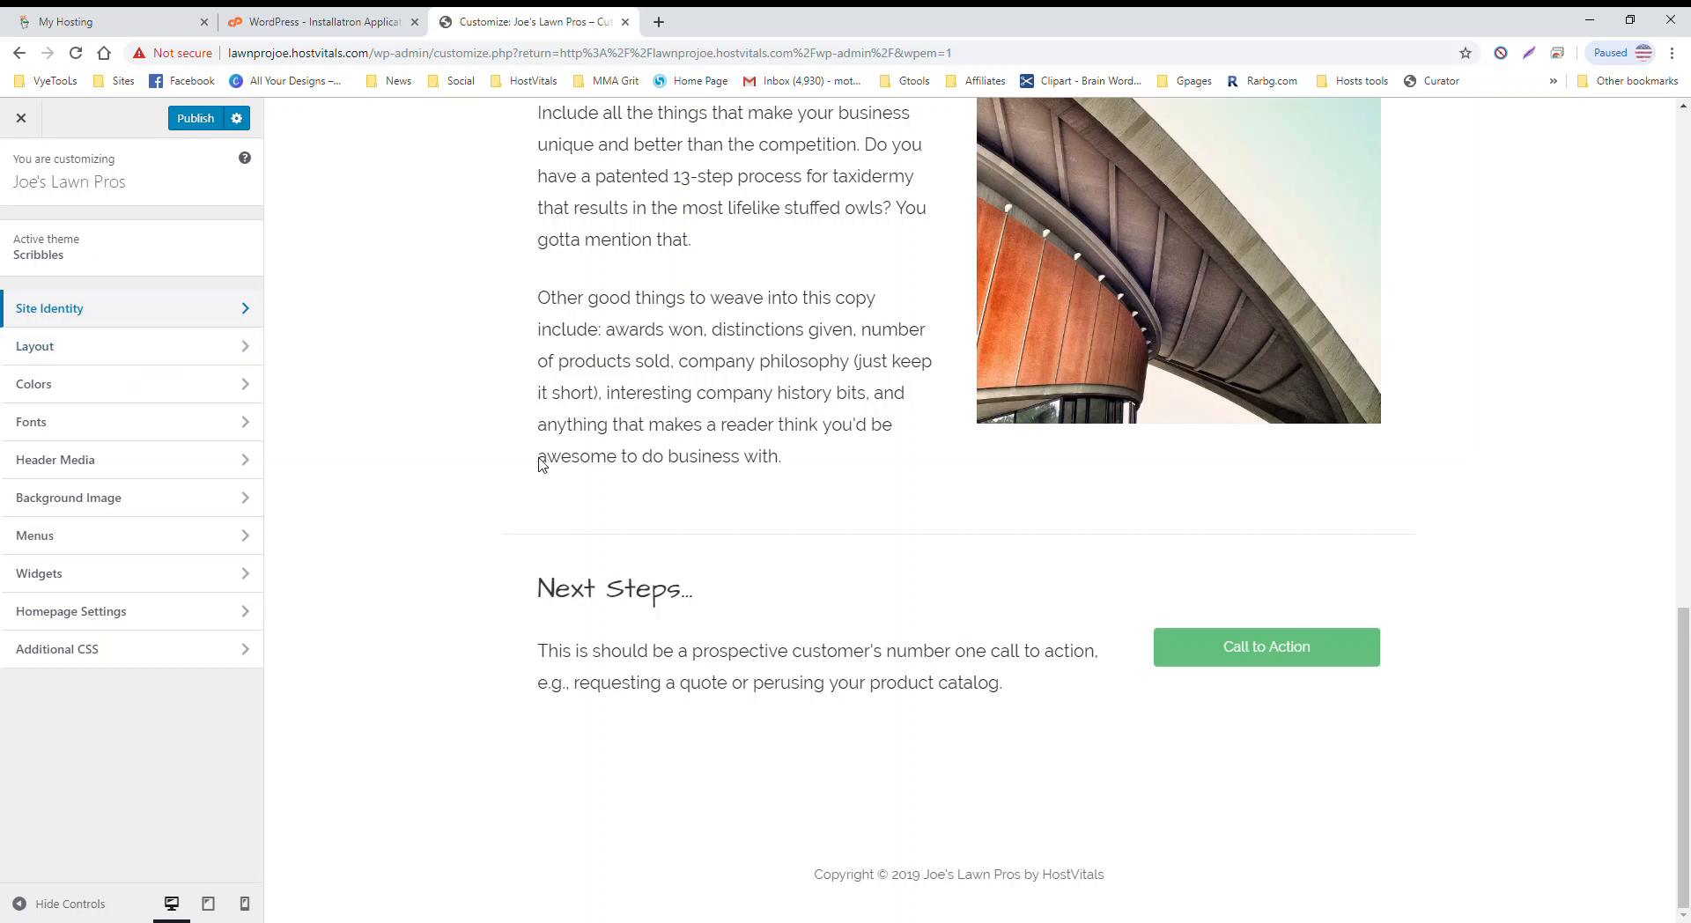
pyautogui.scroll(6, 541, 465)
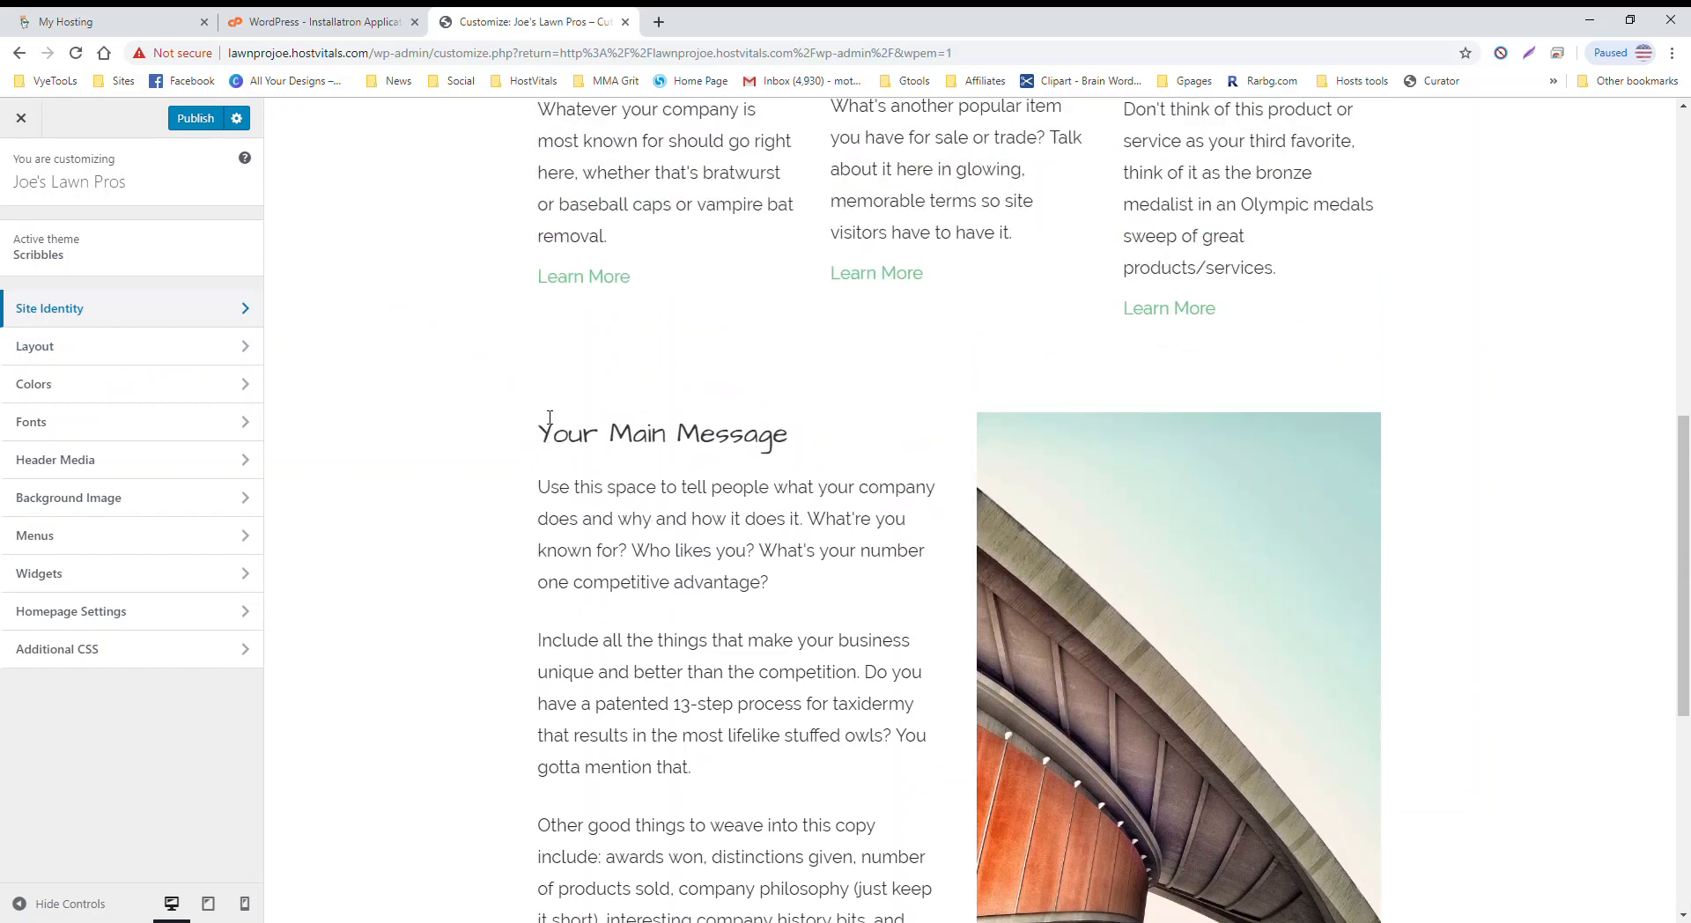
pyautogui.scroll(4, 549, 418)
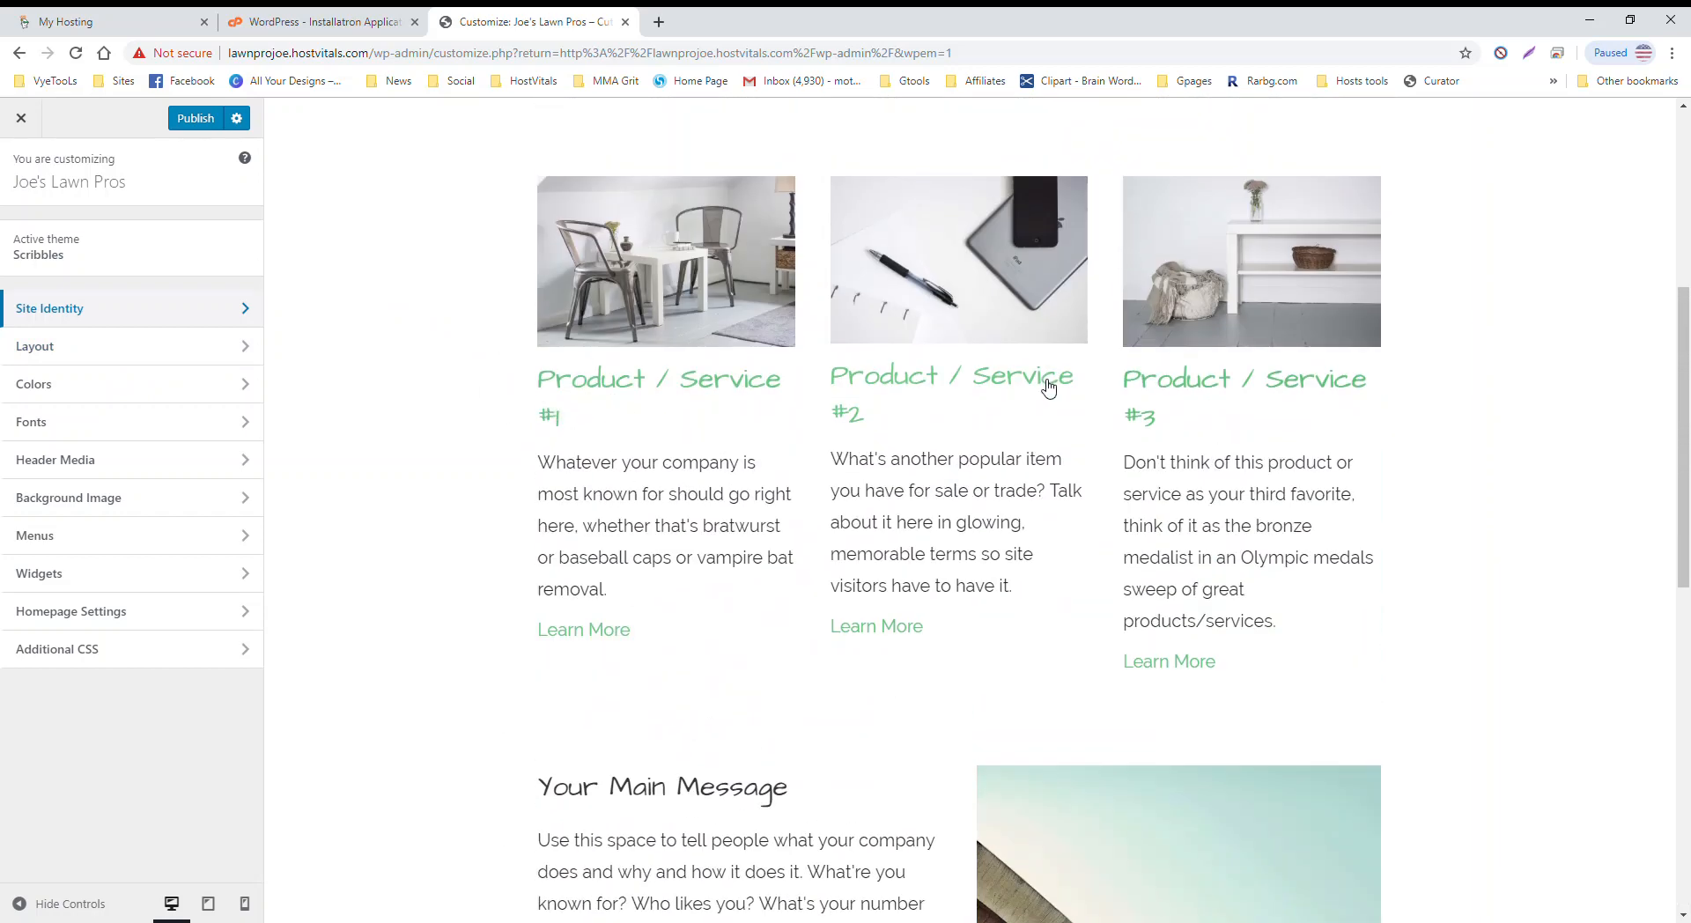
pyautogui.scroll(-5, 775, 462)
pyautogui.scroll(-2, 749, 616)
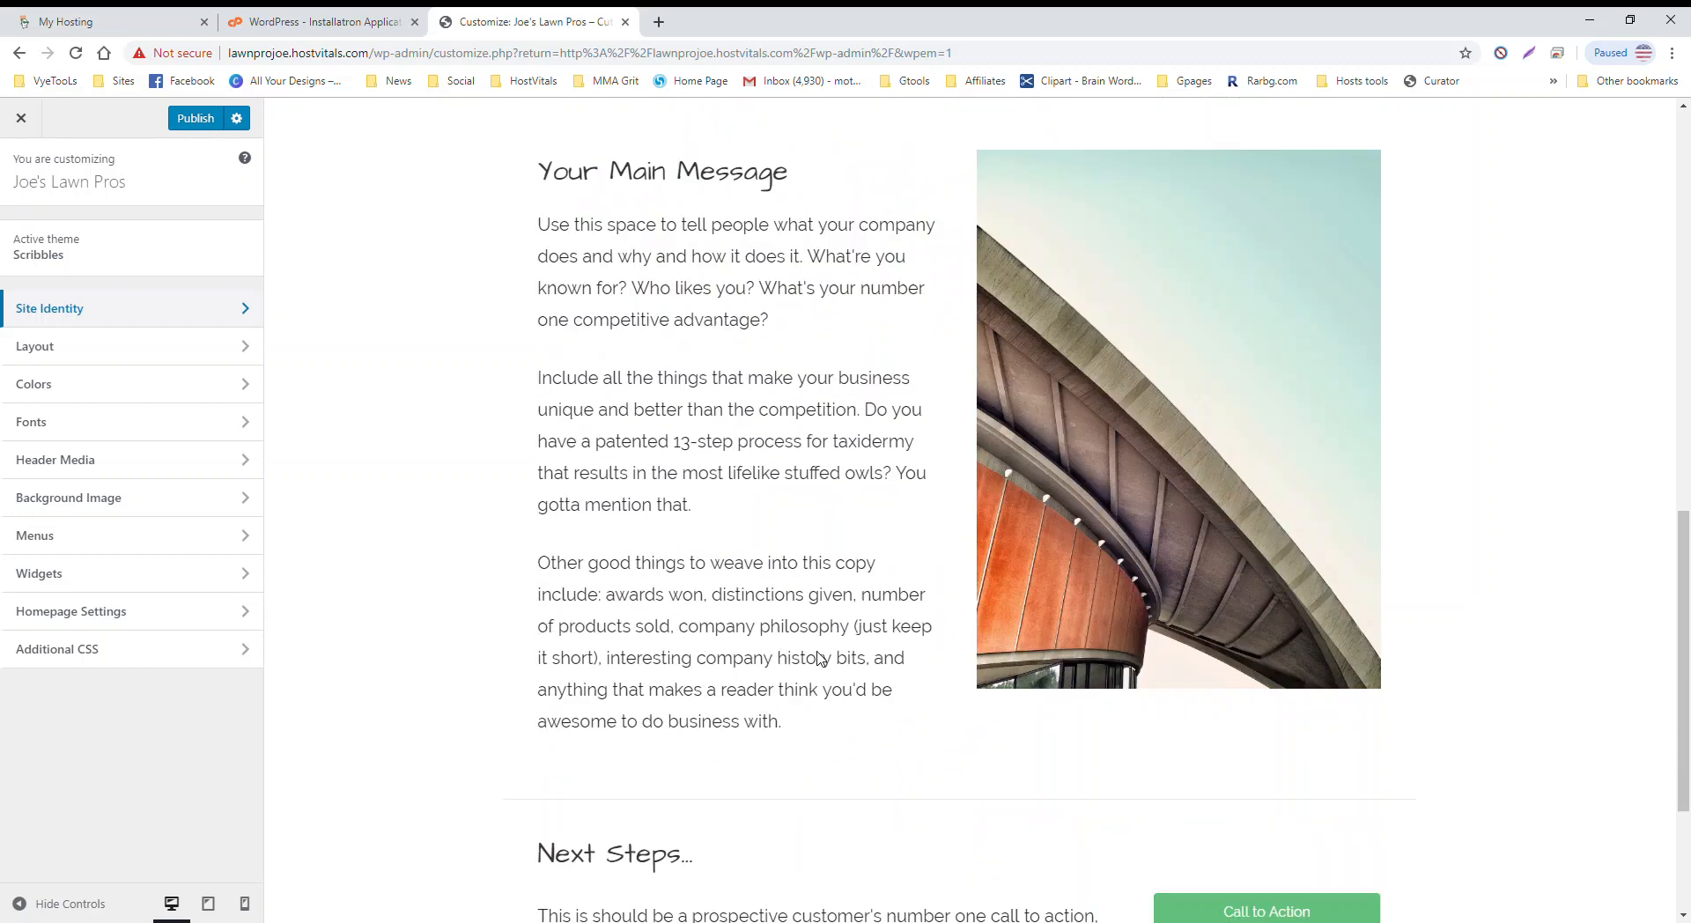
pyautogui.scroll(-2, 819, 658)
pyautogui.scroll(10, 874, 400)
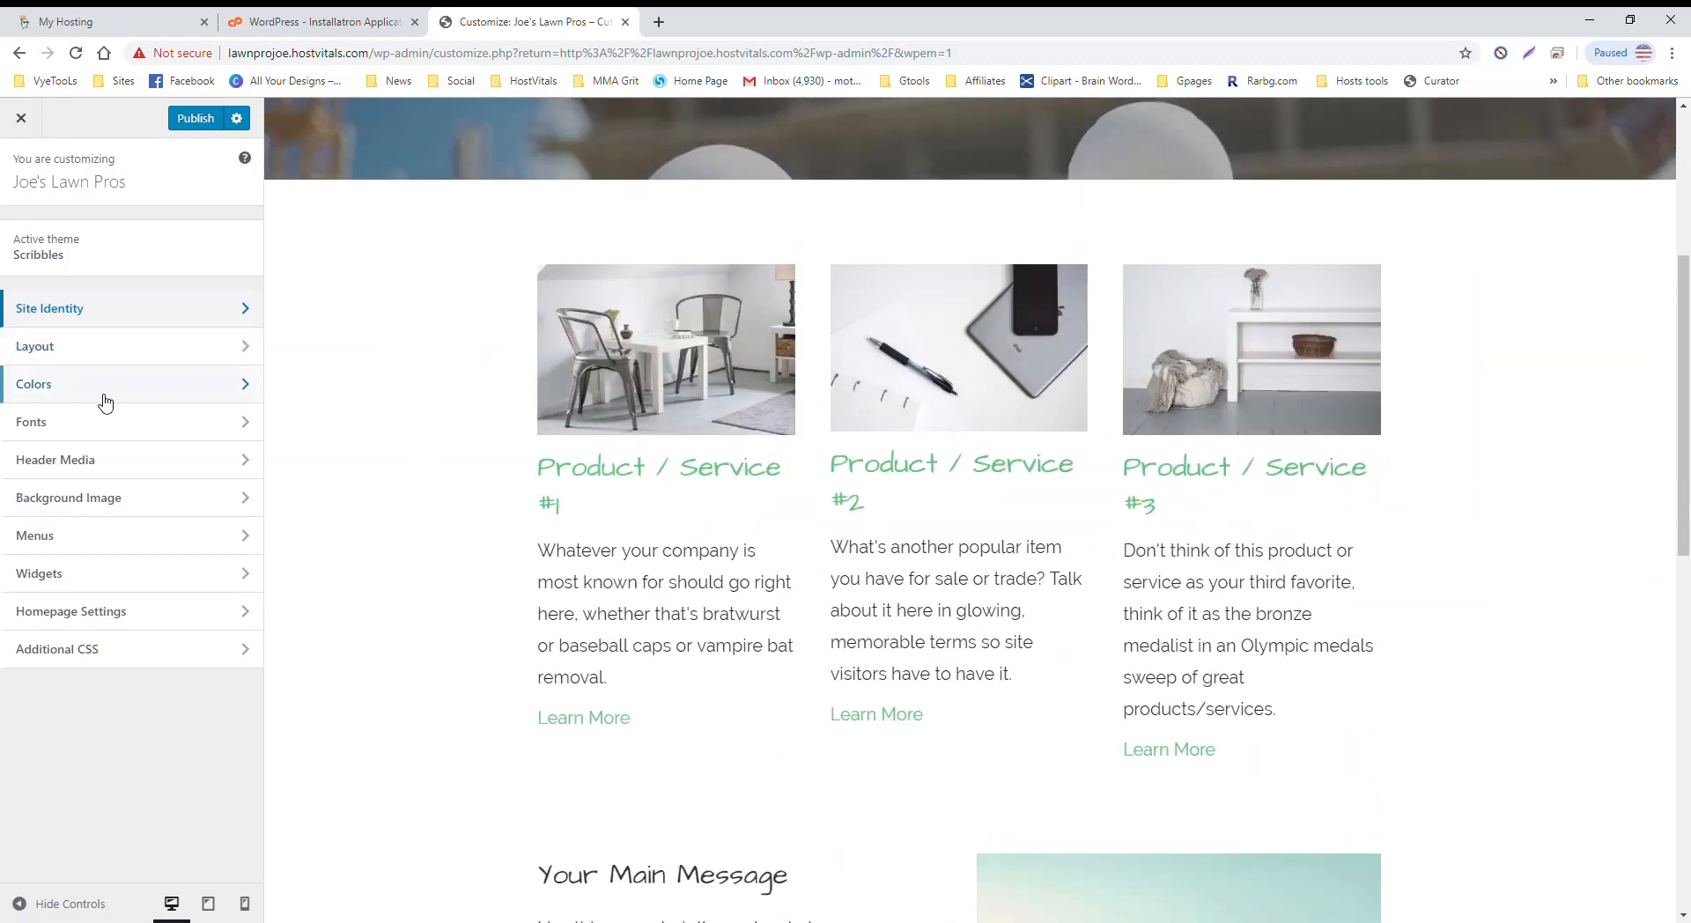
pyautogui.scroll(-9, 509, 403)
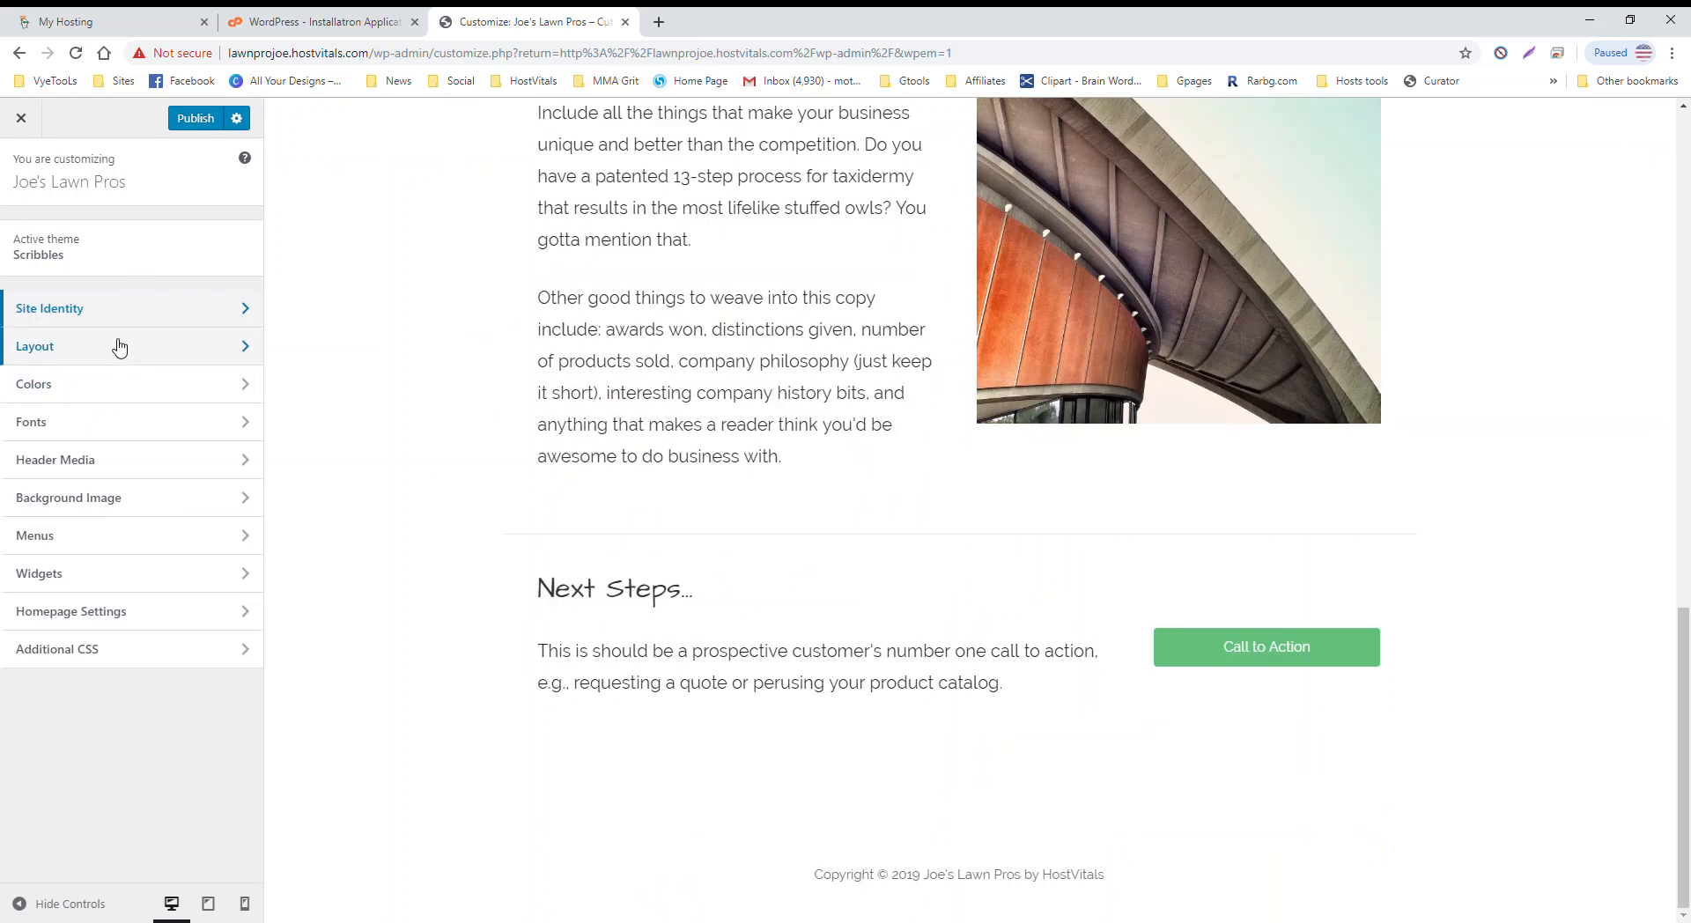
pyautogui.click(120, 346)
pyautogui.scroll(8, 521, 407)
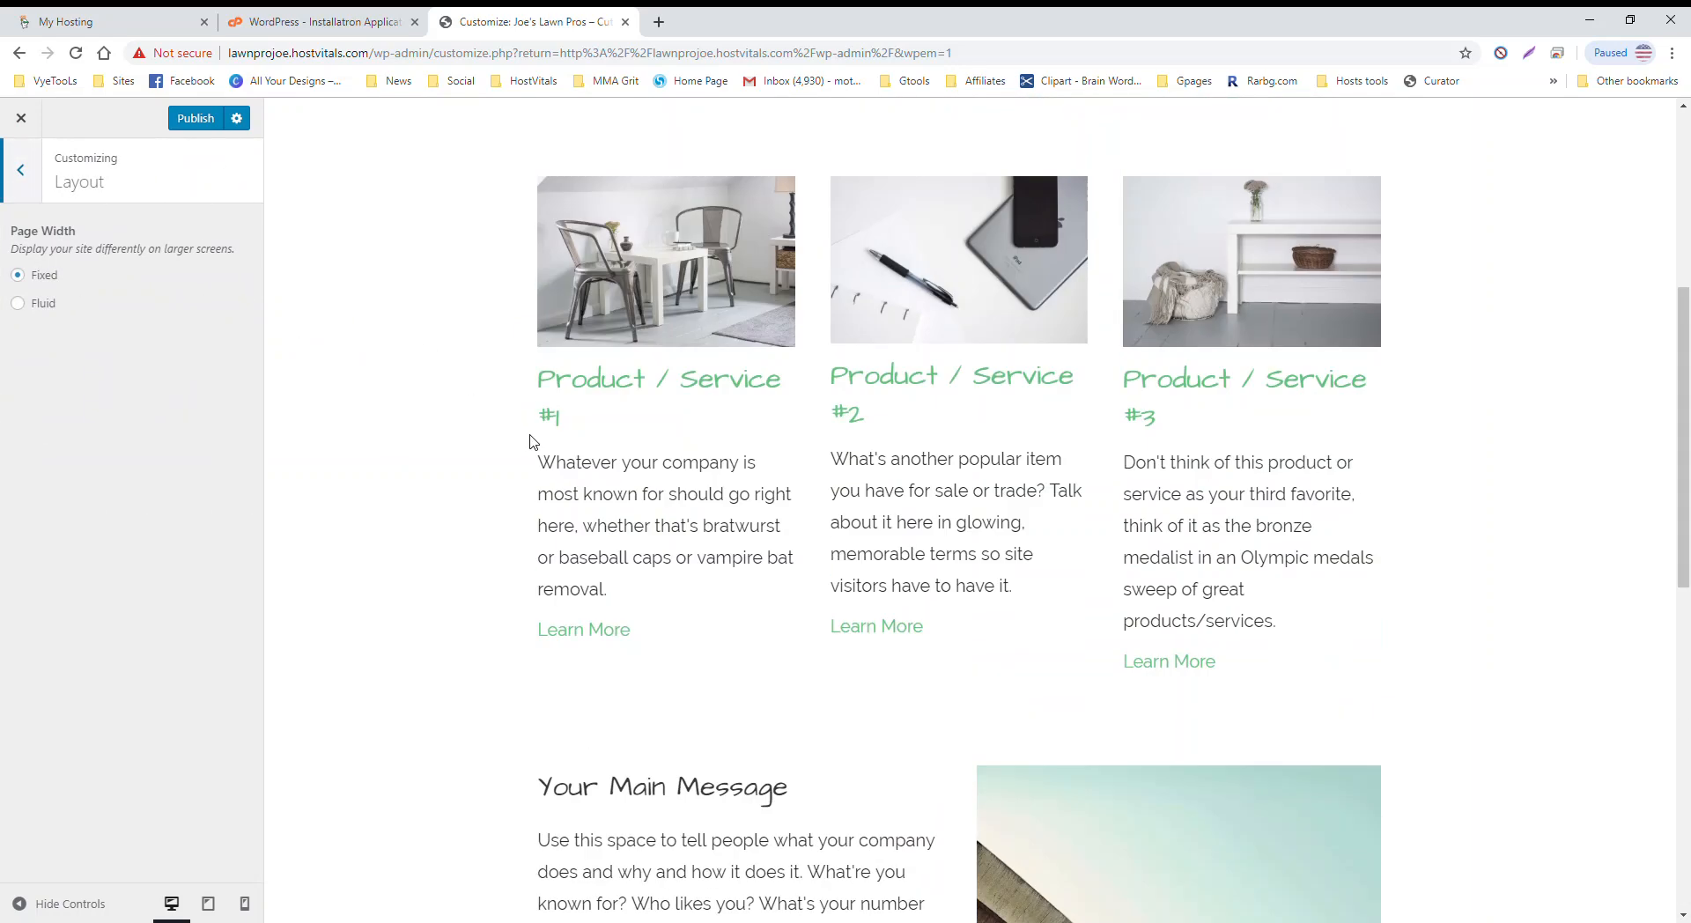
pyautogui.scroll(5, 529, 440)
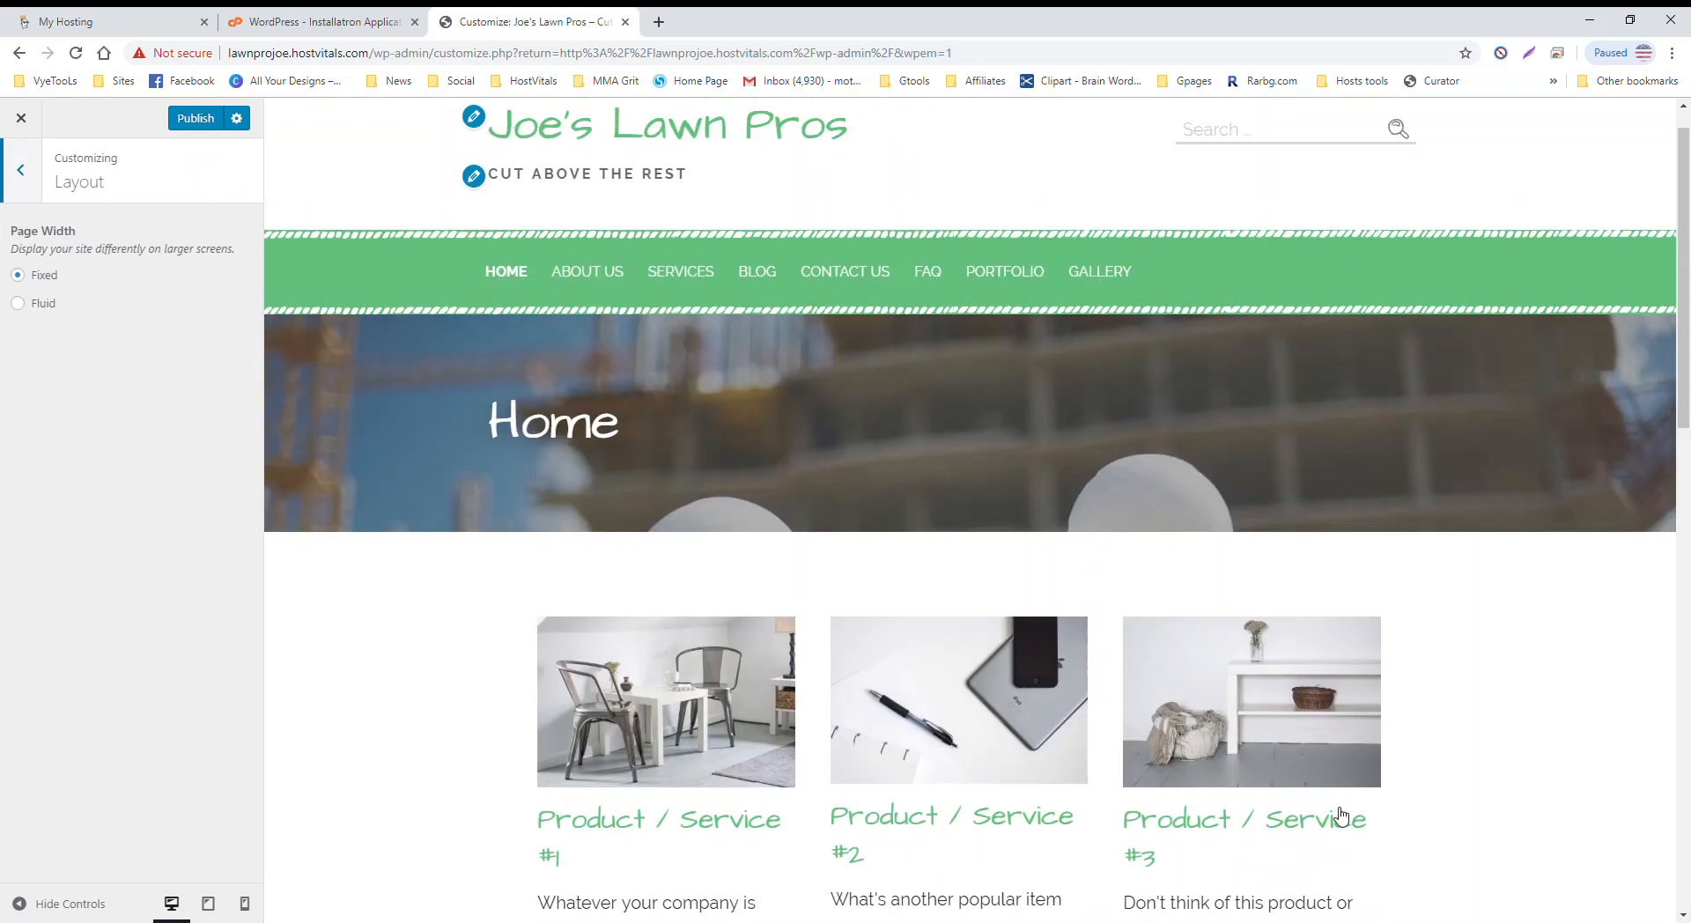
pyautogui.click(18, 304)
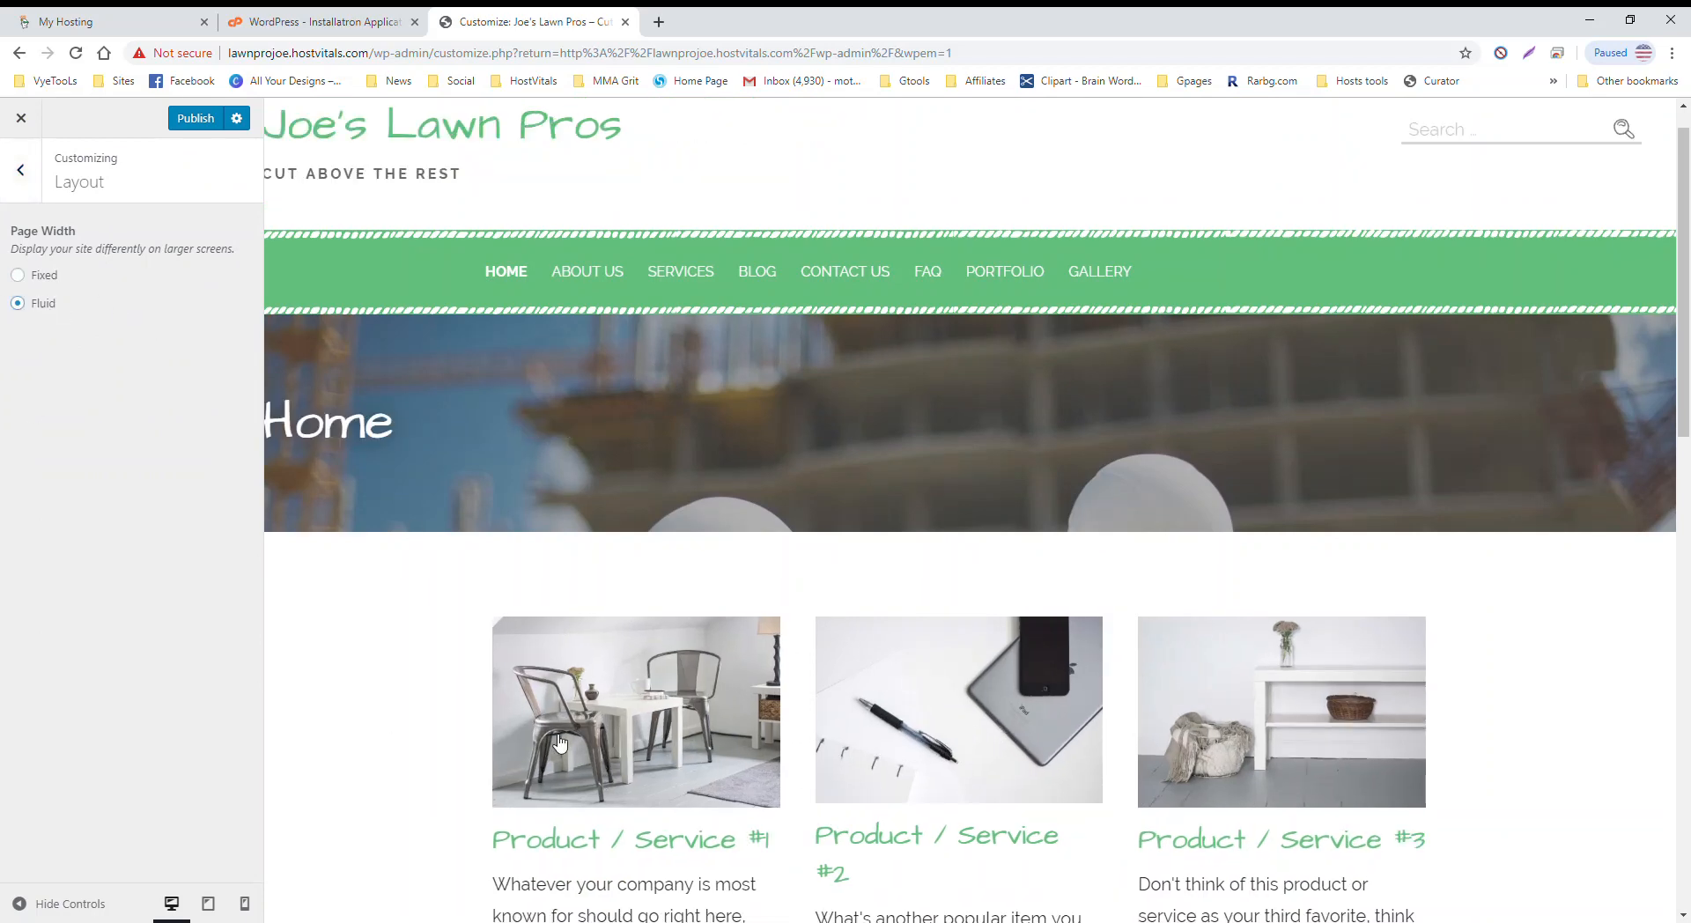
pyautogui.scroll(-6, 803, 608)
pyautogui.scroll(-8, 804, 608)
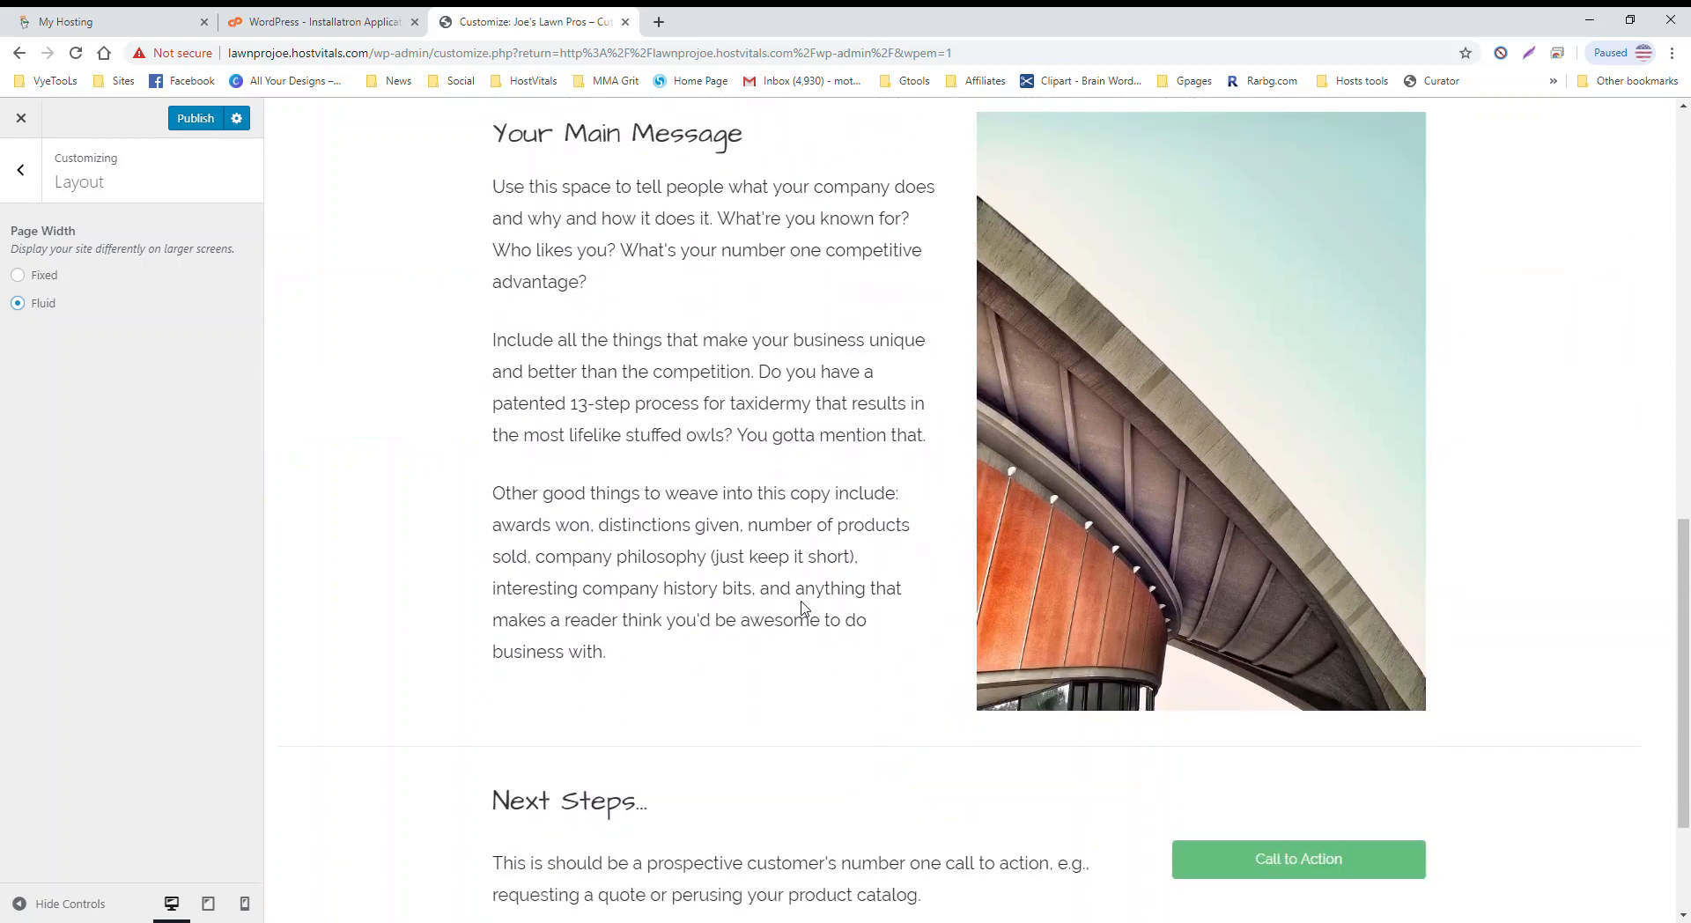
pyautogui.click(19, 277)
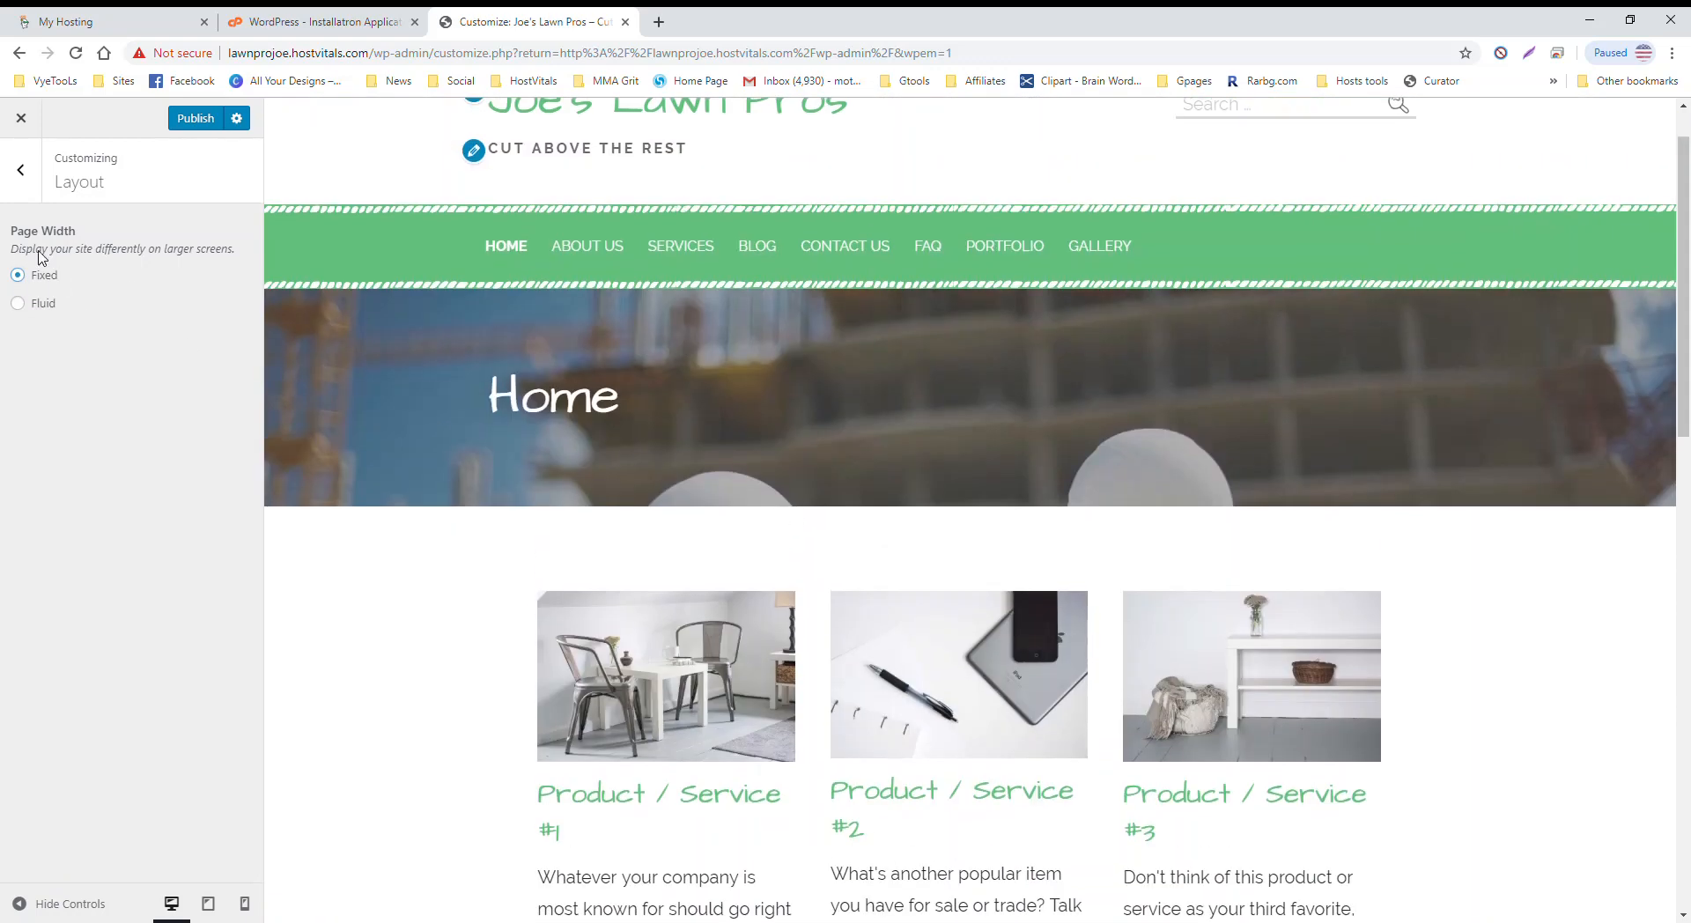
pyautogui.click(20, 170)
# Step: In Colors > Header, set the Hero Background color to near black
pyautogui.click(106, 381)
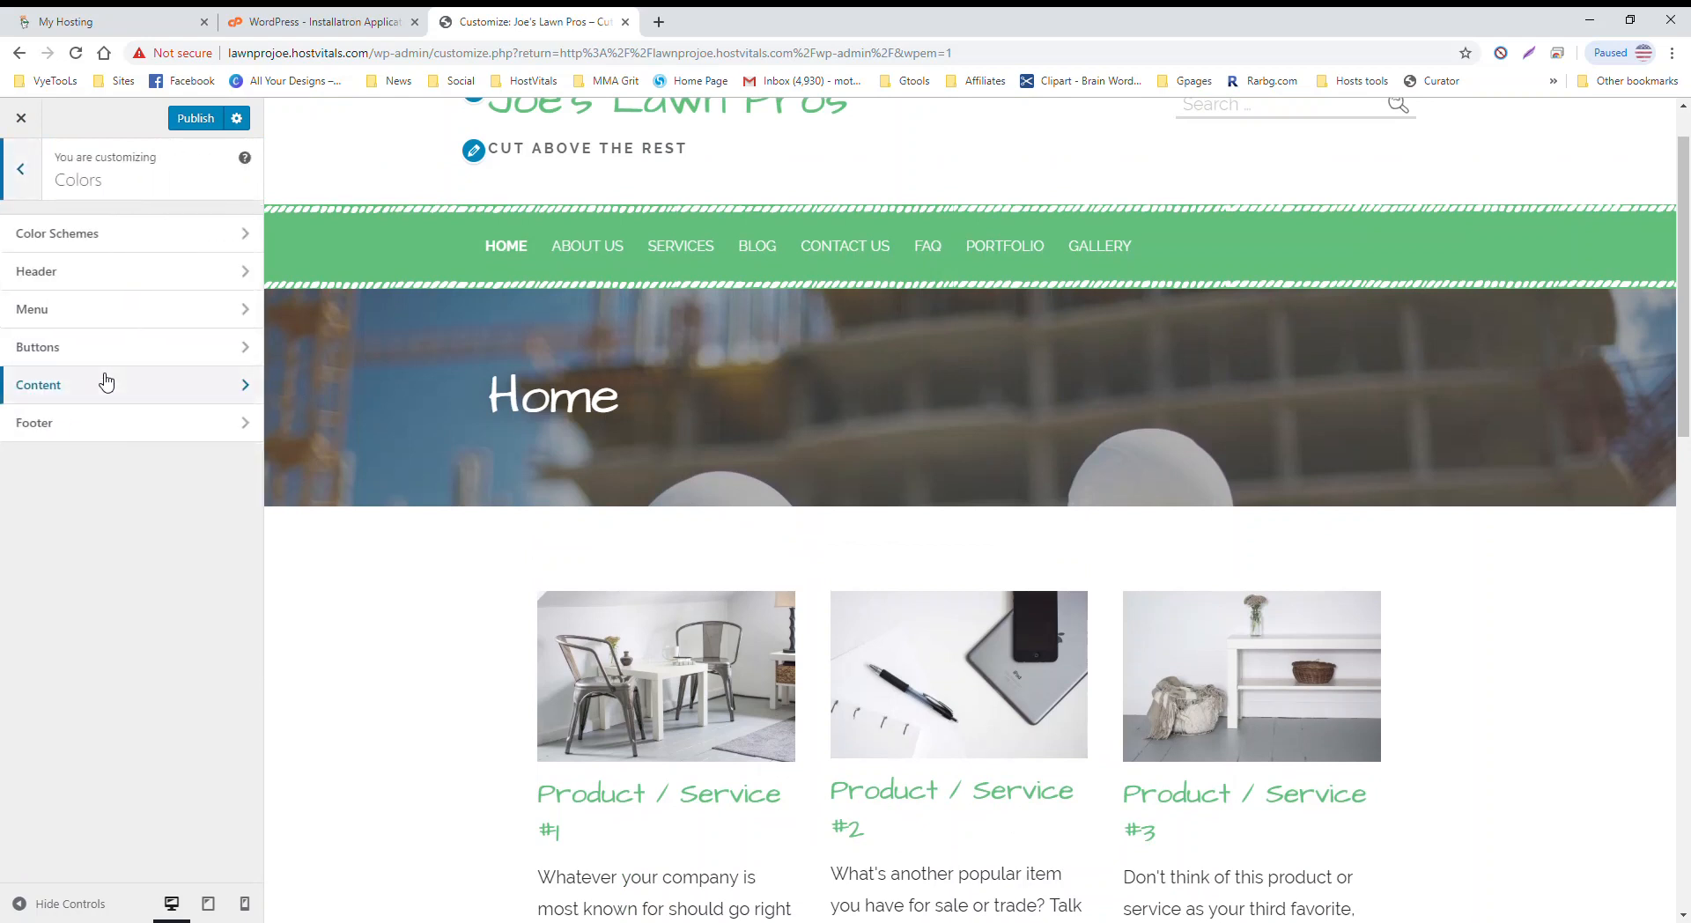
pyautogui.click(155, 240)
pyautogui.click(37, 188)
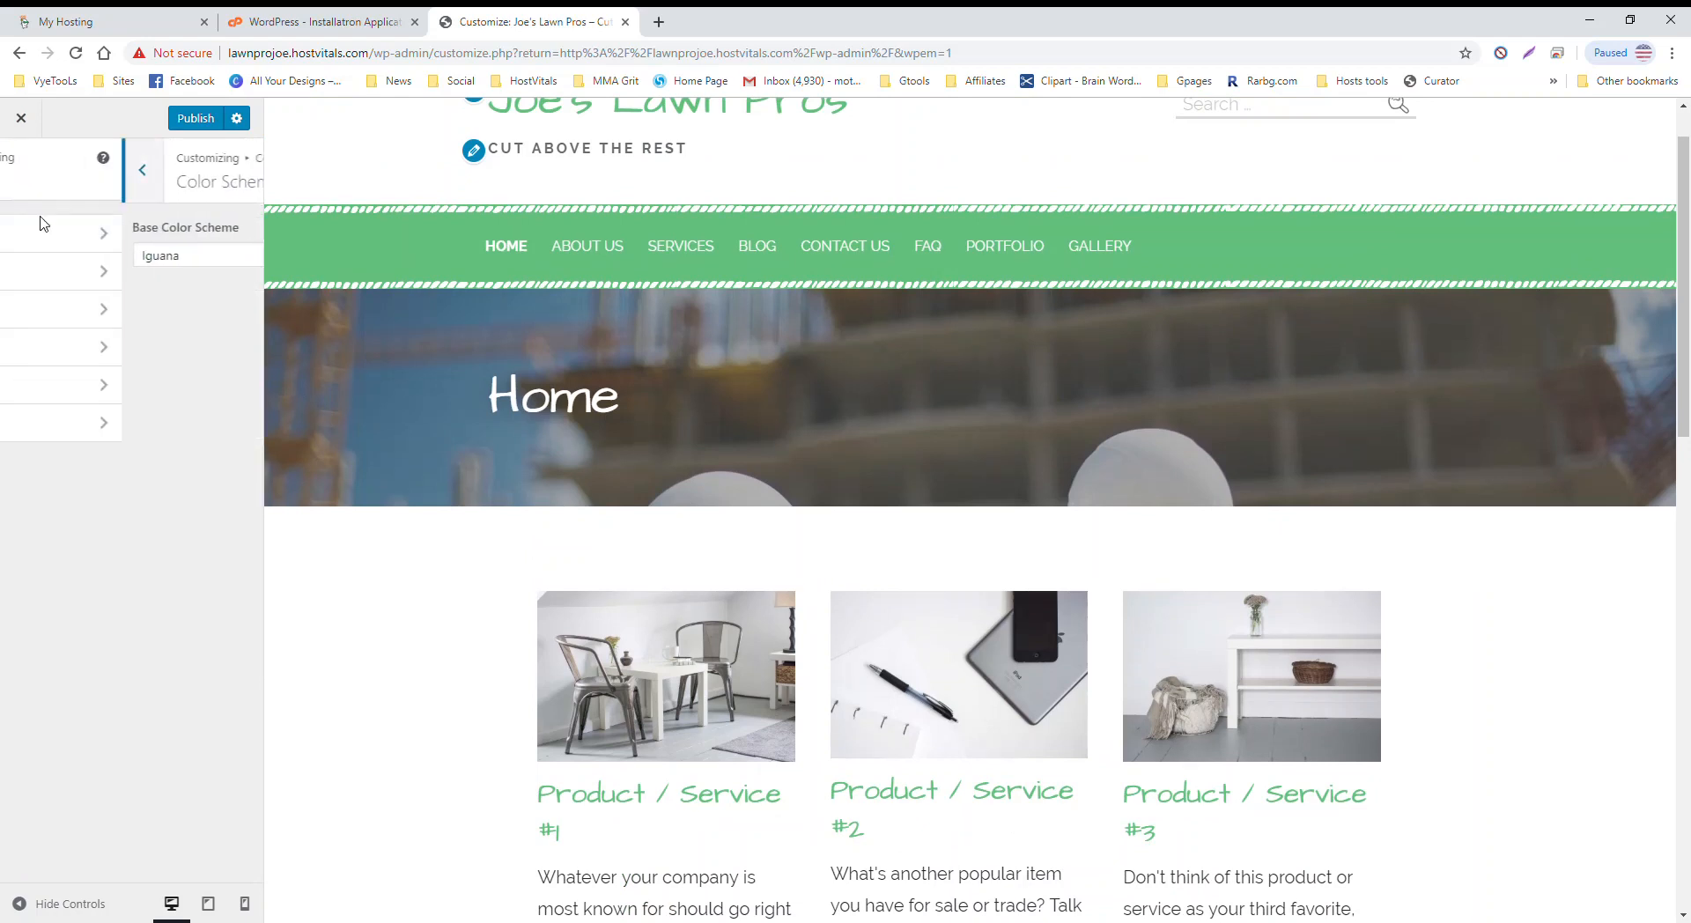
pyautogui.click(114, 271)
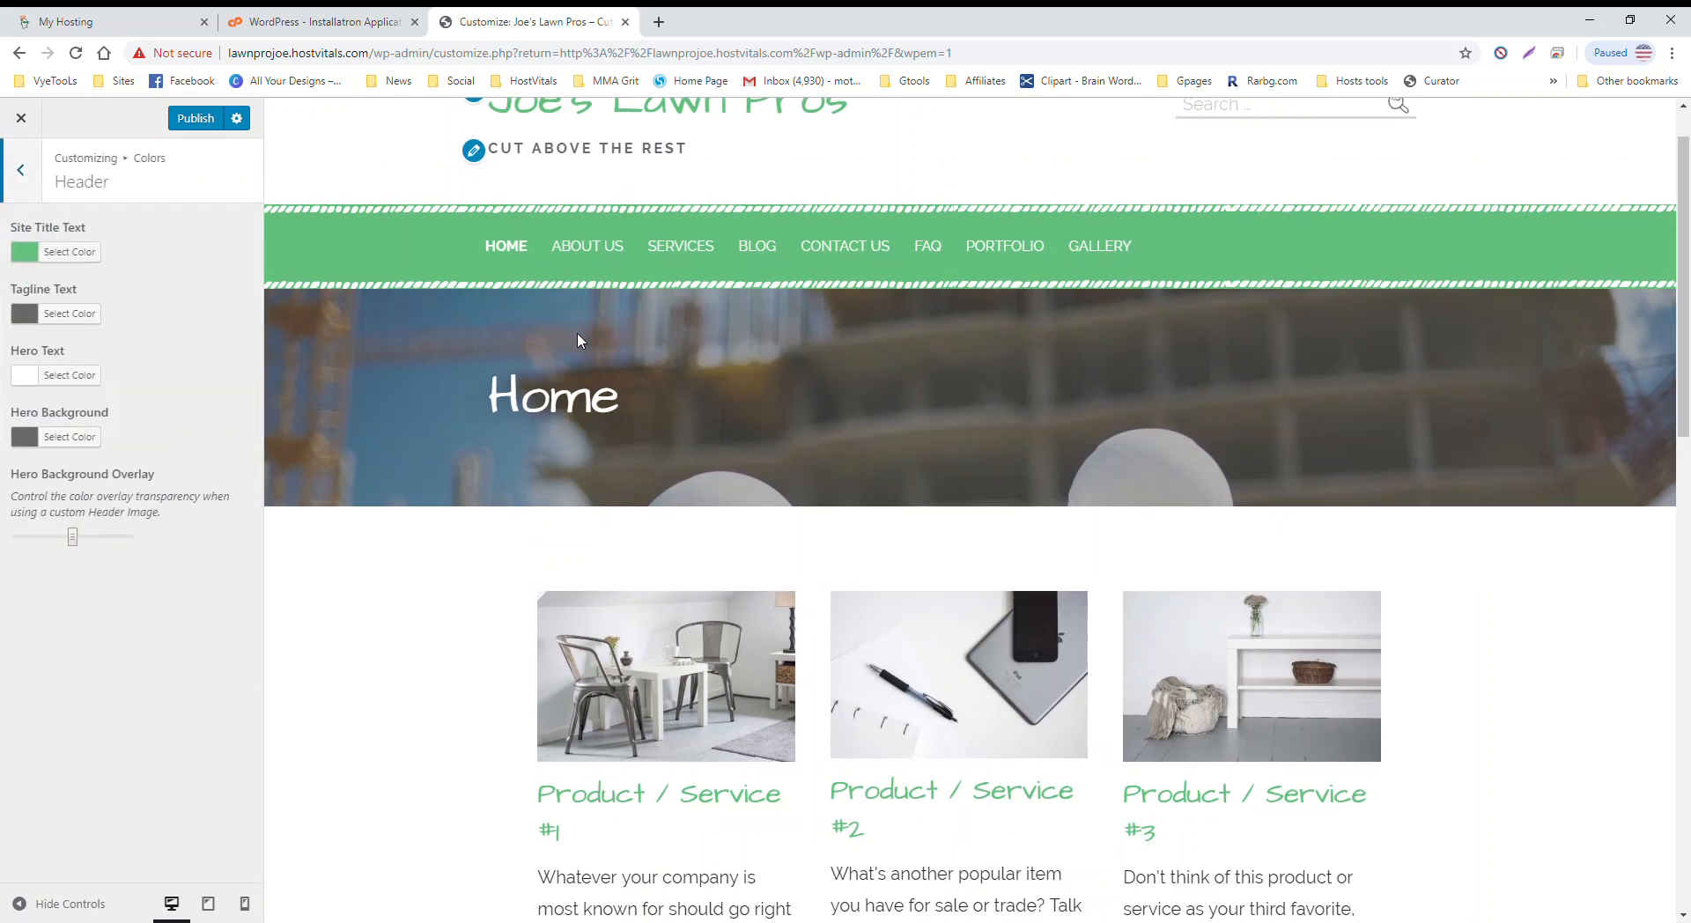
pyautogui.scroll(1, 585, 359)
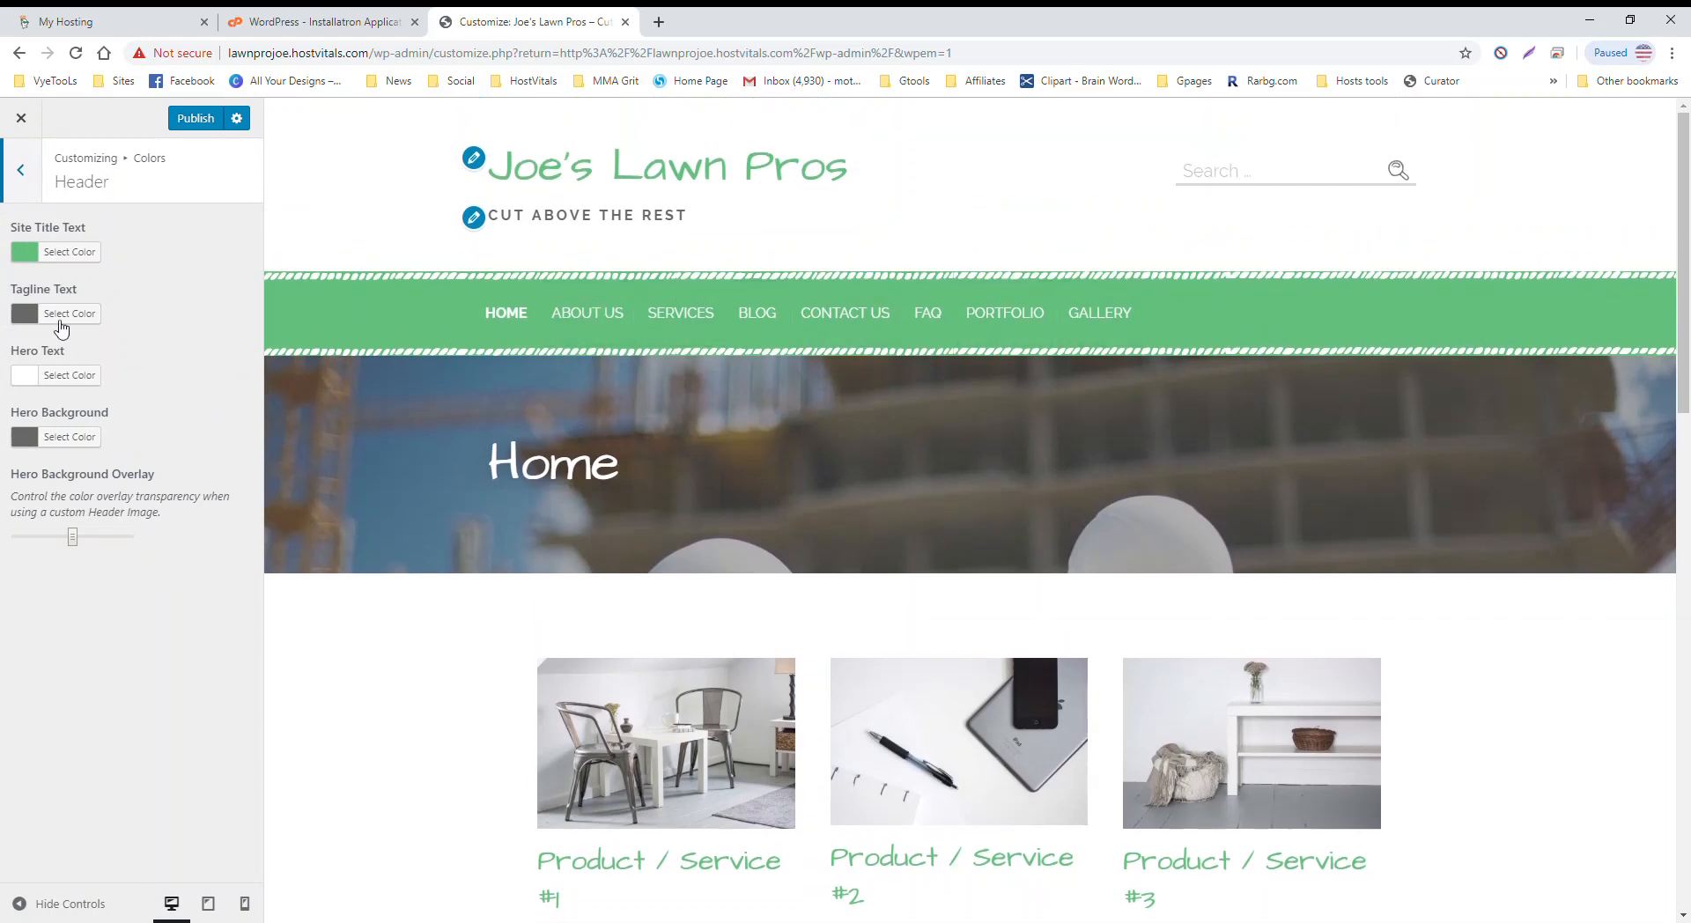
pyautogui.click(73, 538)
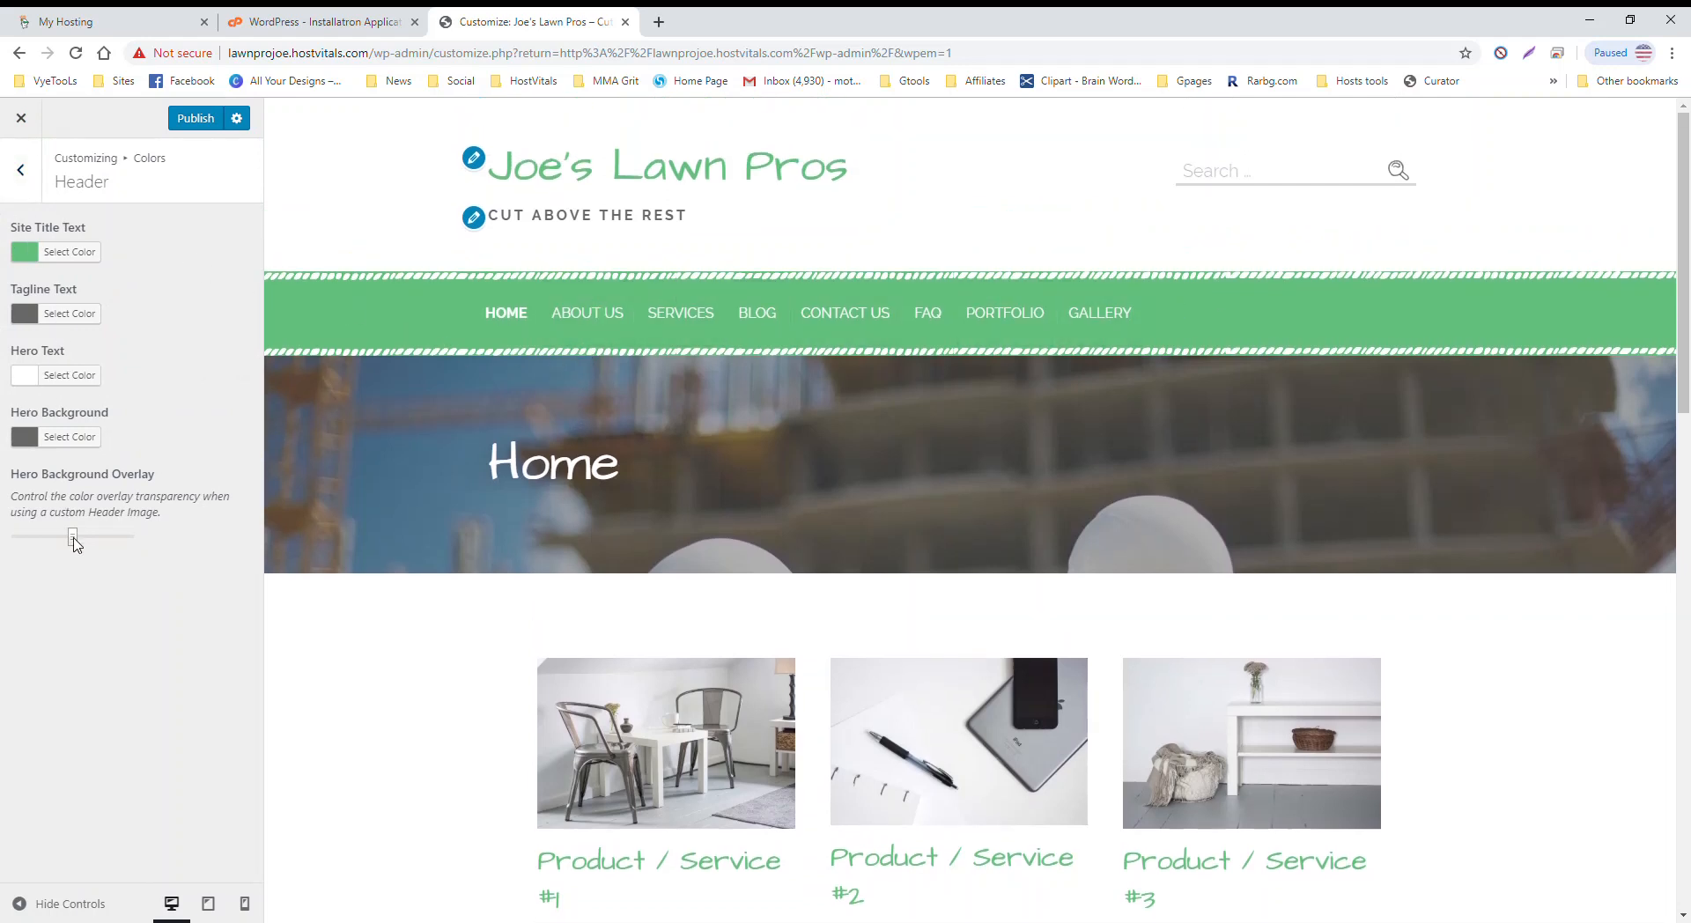
pyautogui.click(70, 436)
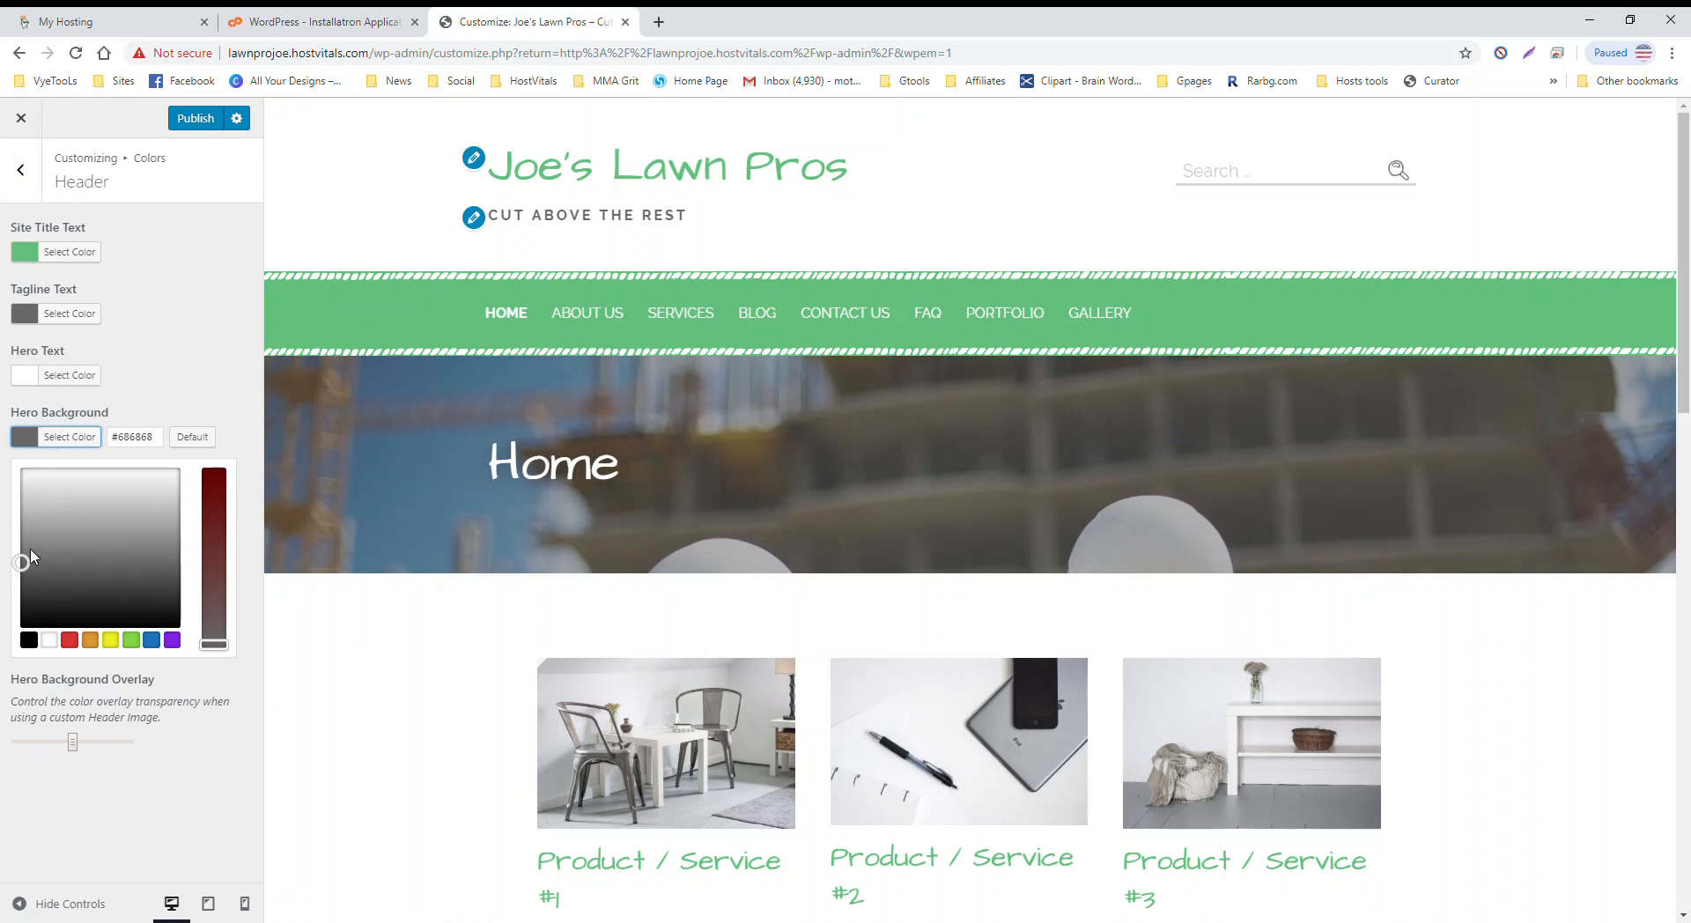
pyautogui.moveTo(31, 554); pyautogui.dragTo(13, 662)
# Step: Drag the Hero Background Overlay slider darker, then look over Menu colors and return to Colors
pyautogui.click(11, 663)
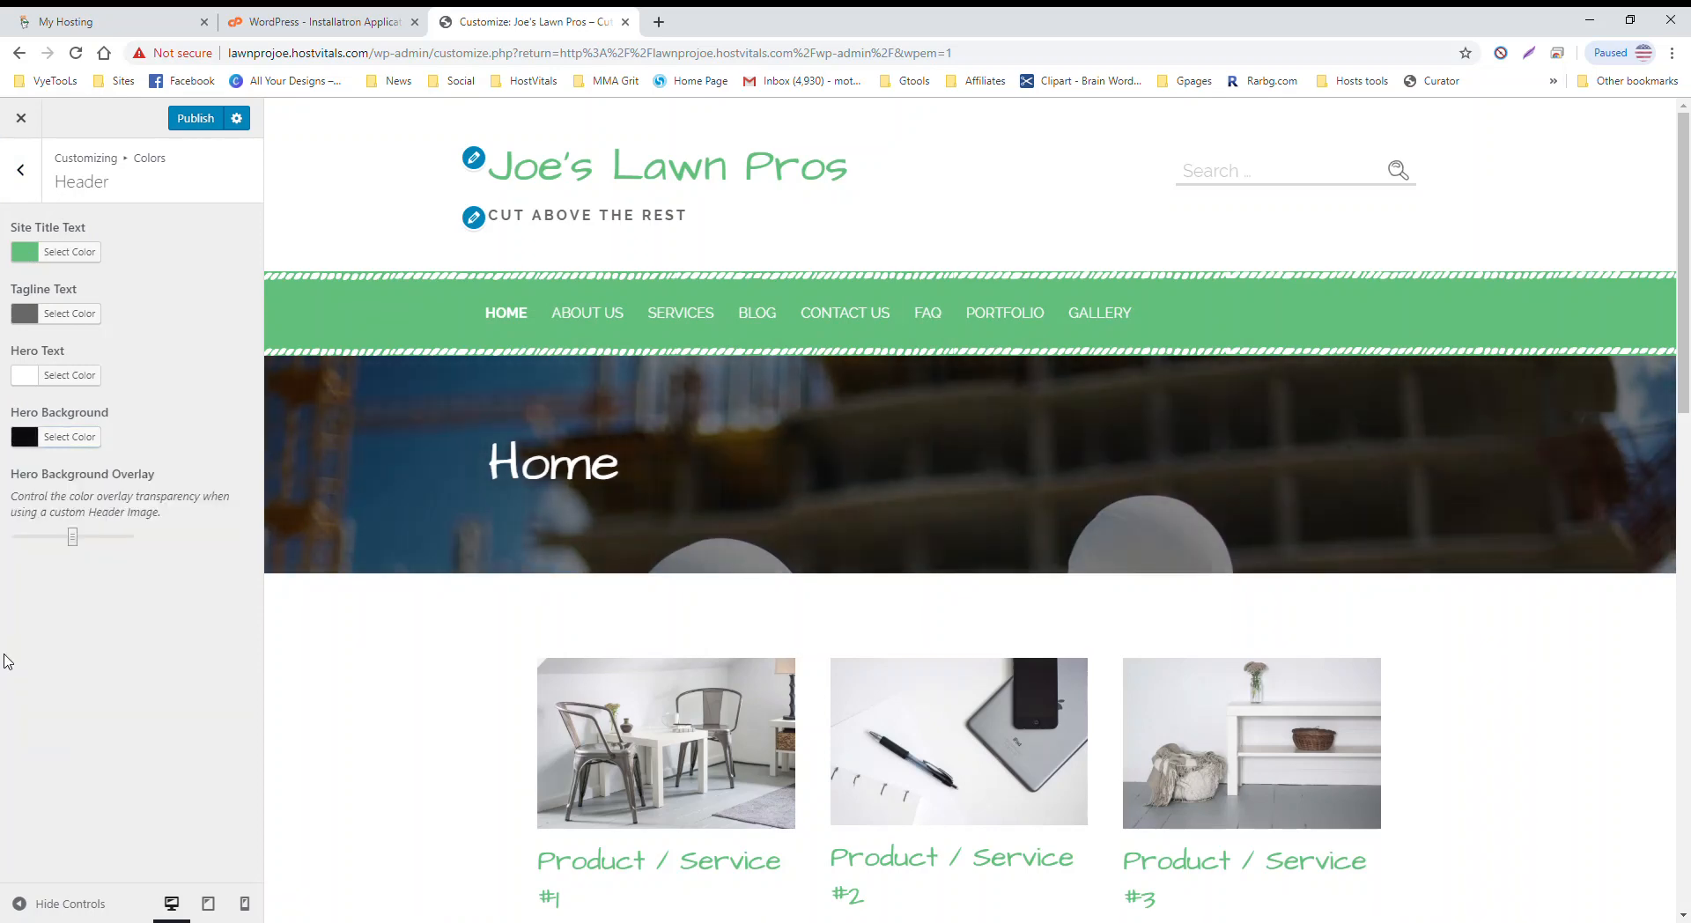
pyautogui.moveTo(72, 537)
pyautogui.mouseDown()
pyautogui.moveTo(193, 548)
pyautogui.moveTo(12, 541)
pyautogui.moveTo(123, 548)
pyautogui.moveTo(14, 533)
pyautogui.moveTo(95, 518)
pyautogui.mouseUp()
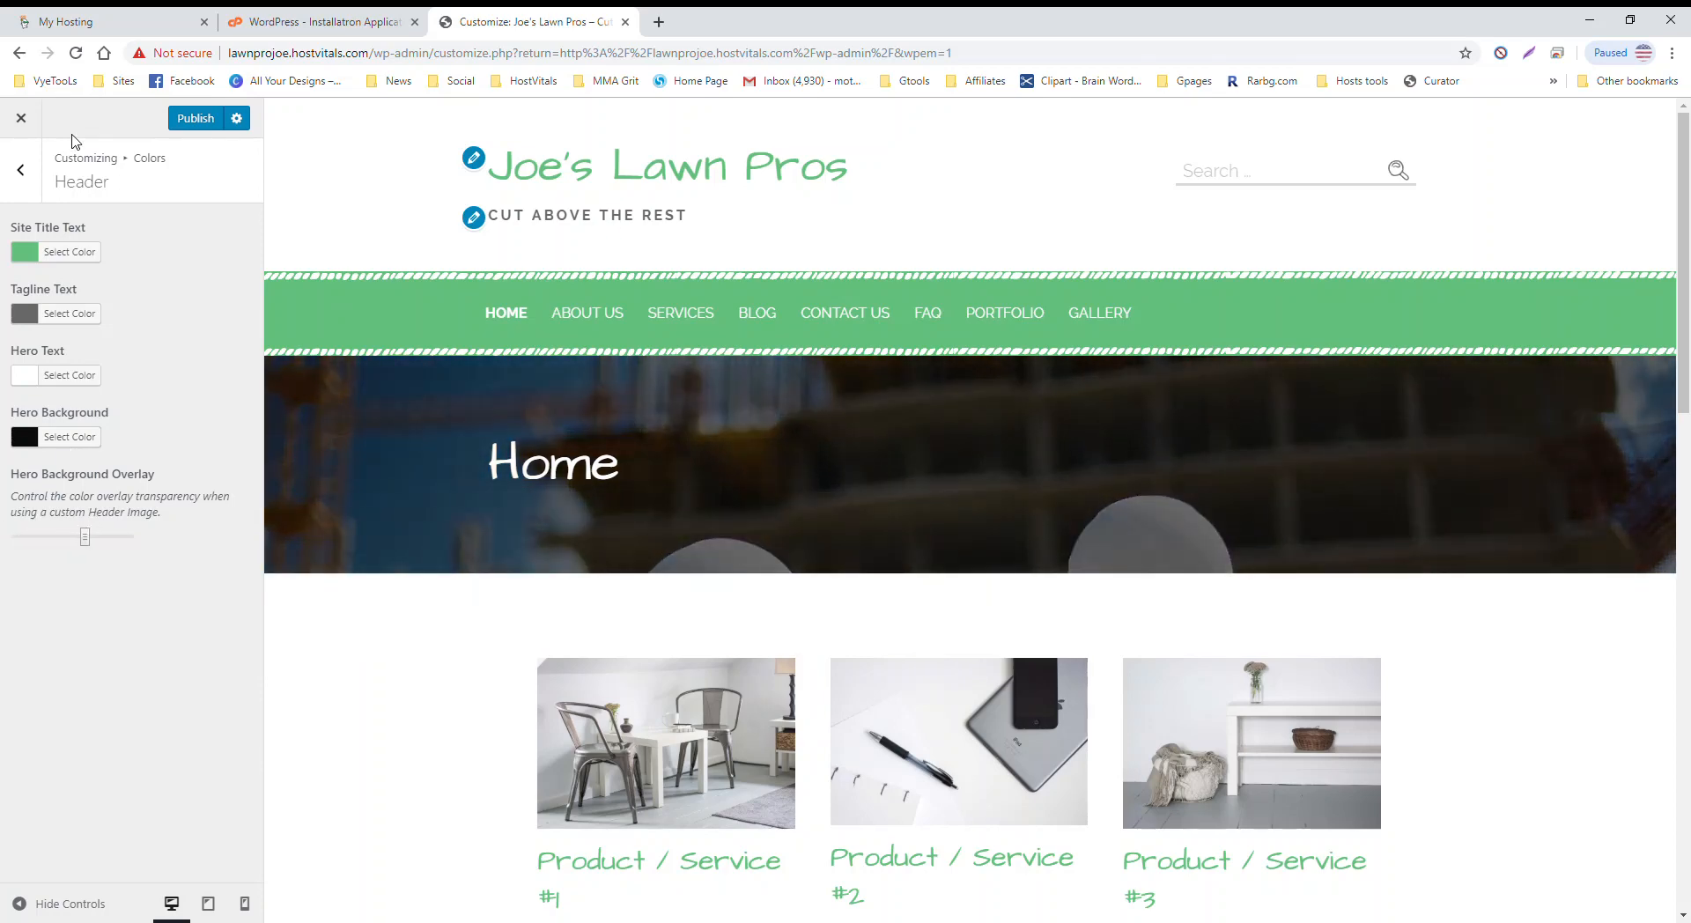
pyautogui.click(22, 170)
pyautogui.click(160, 310)
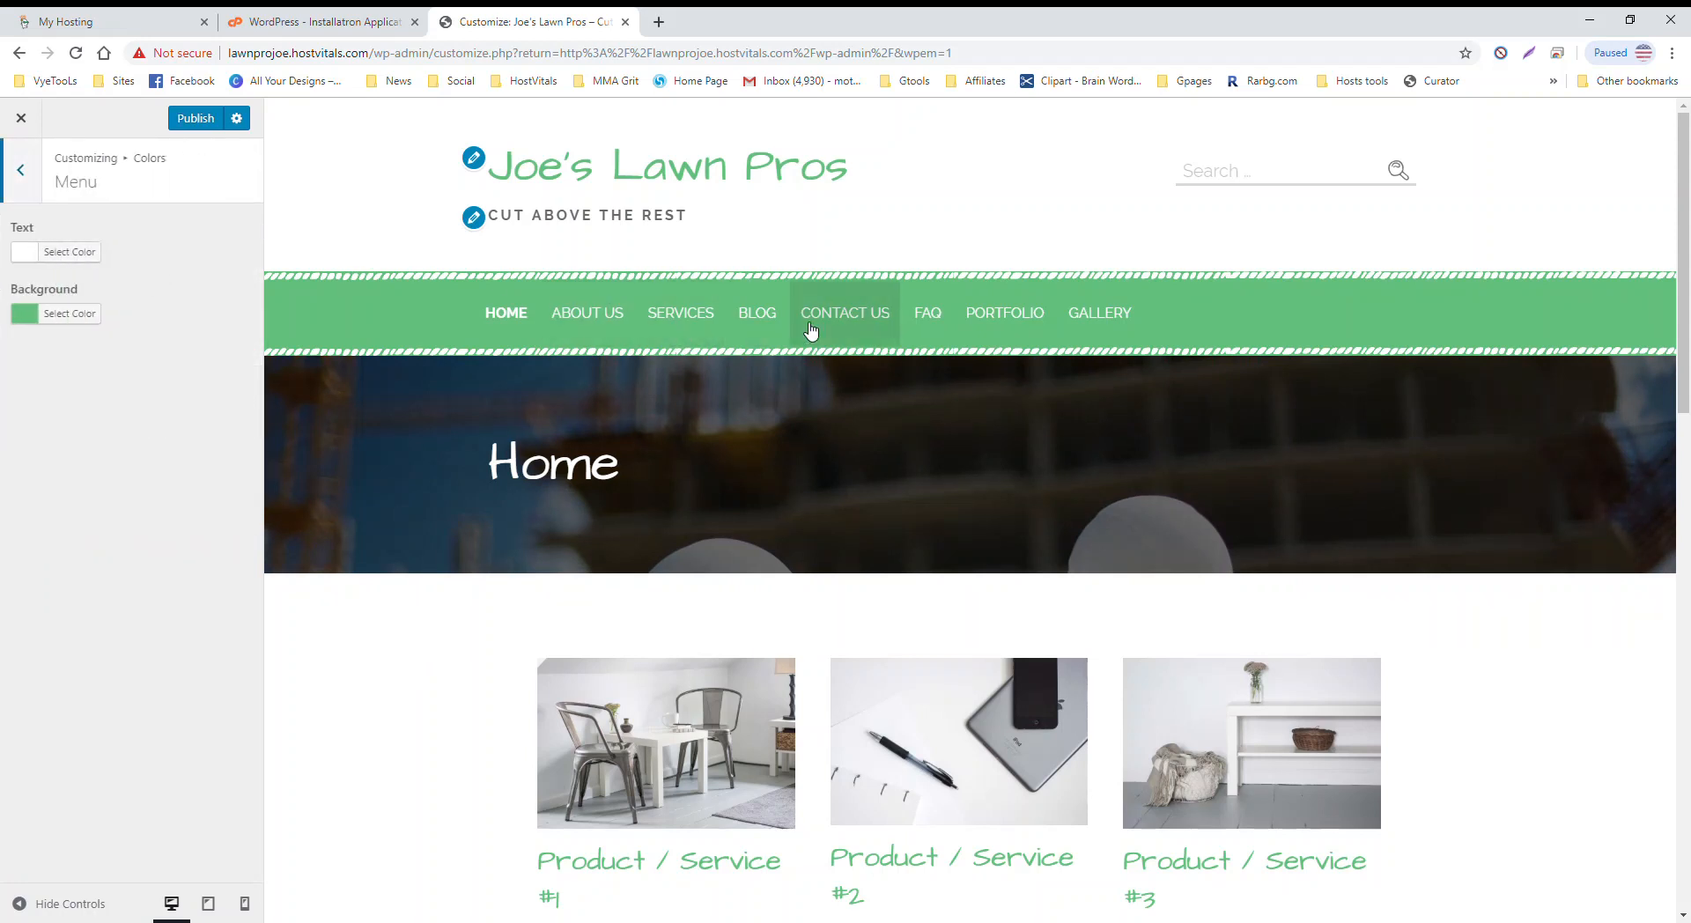
pyautogui.click(25, 170)
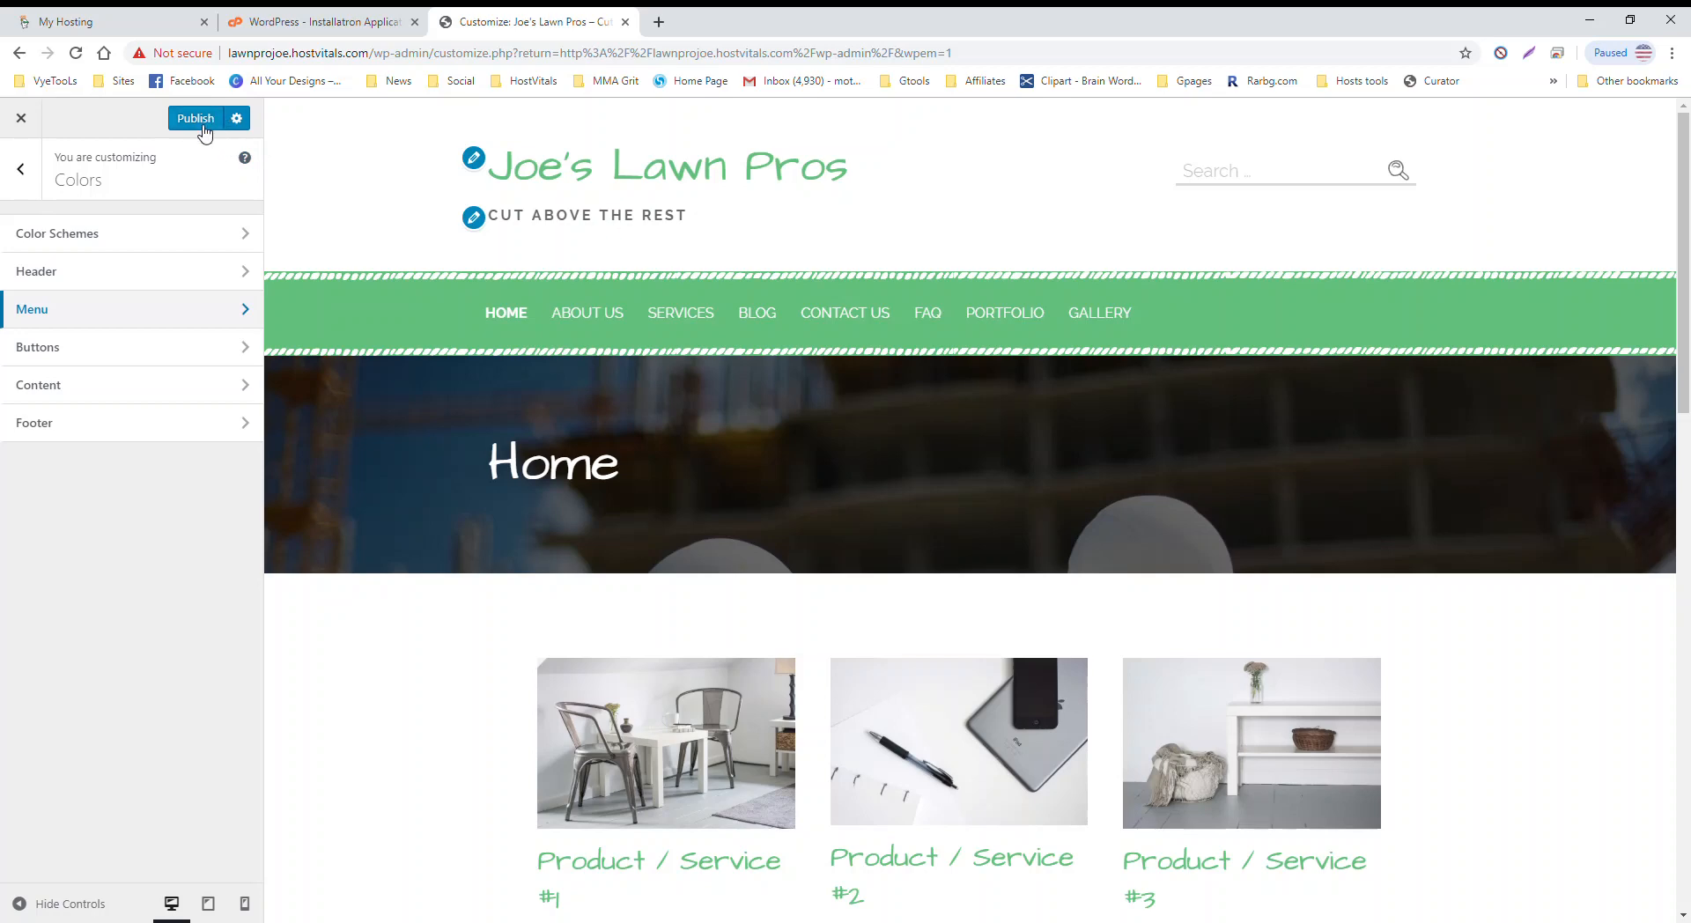
pyautogui.click(123, 352)
pyautogui.scroll(-7, 664, 414)
pyautogui.scroll(-9, 664, 414)
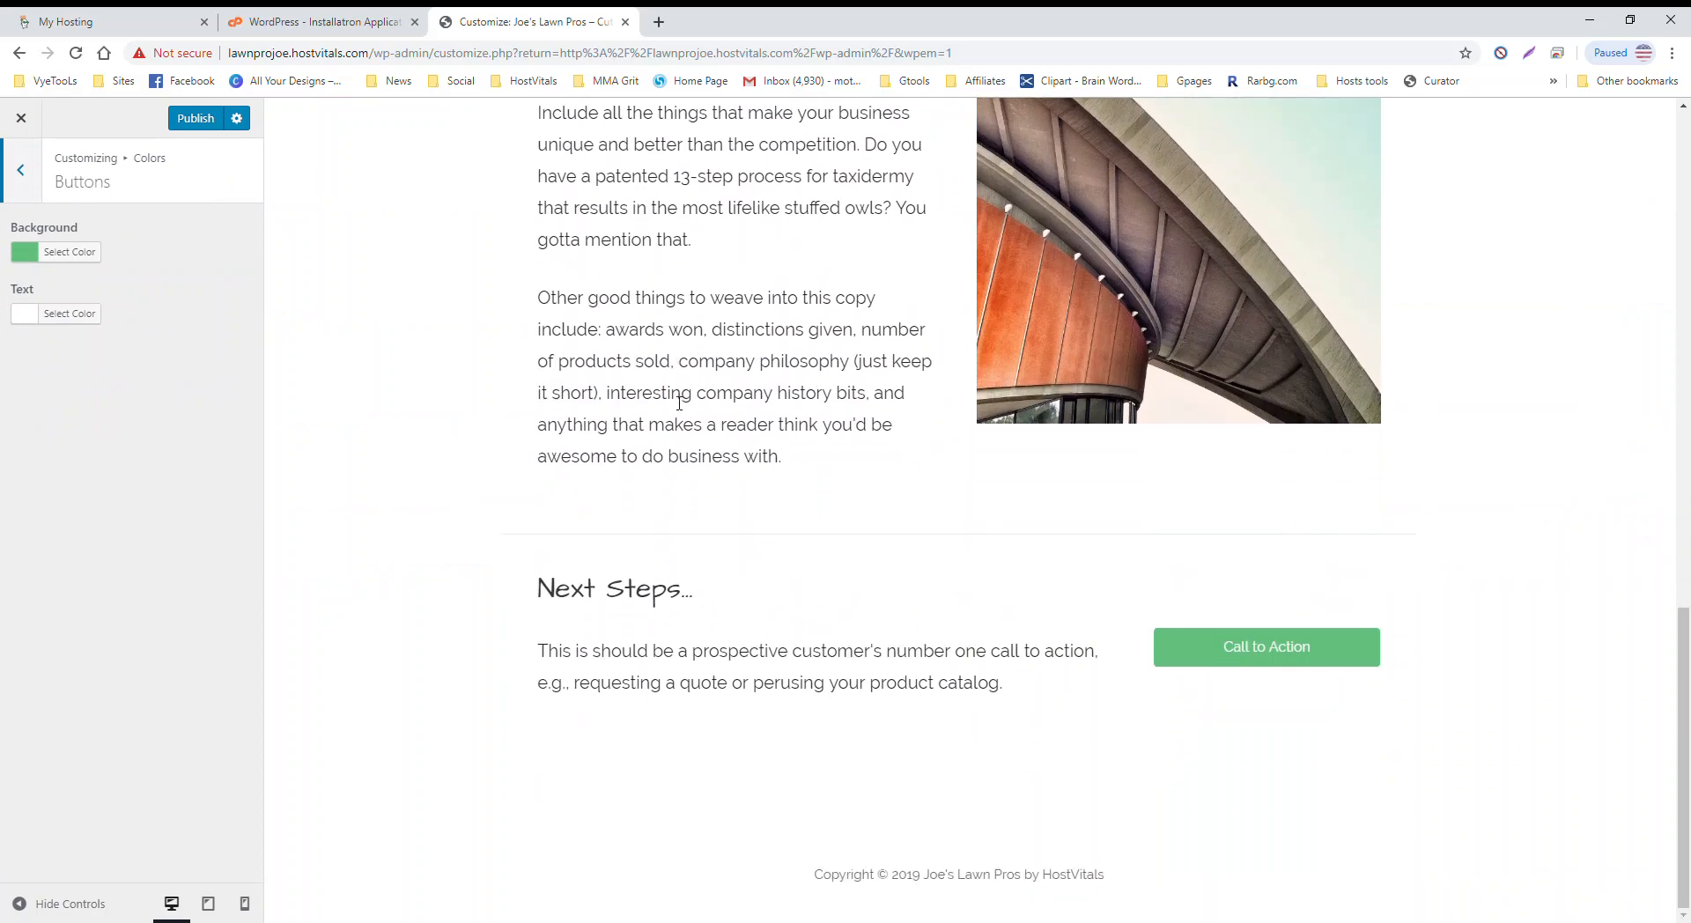
pyautogui.scroll(8, 669, 401)
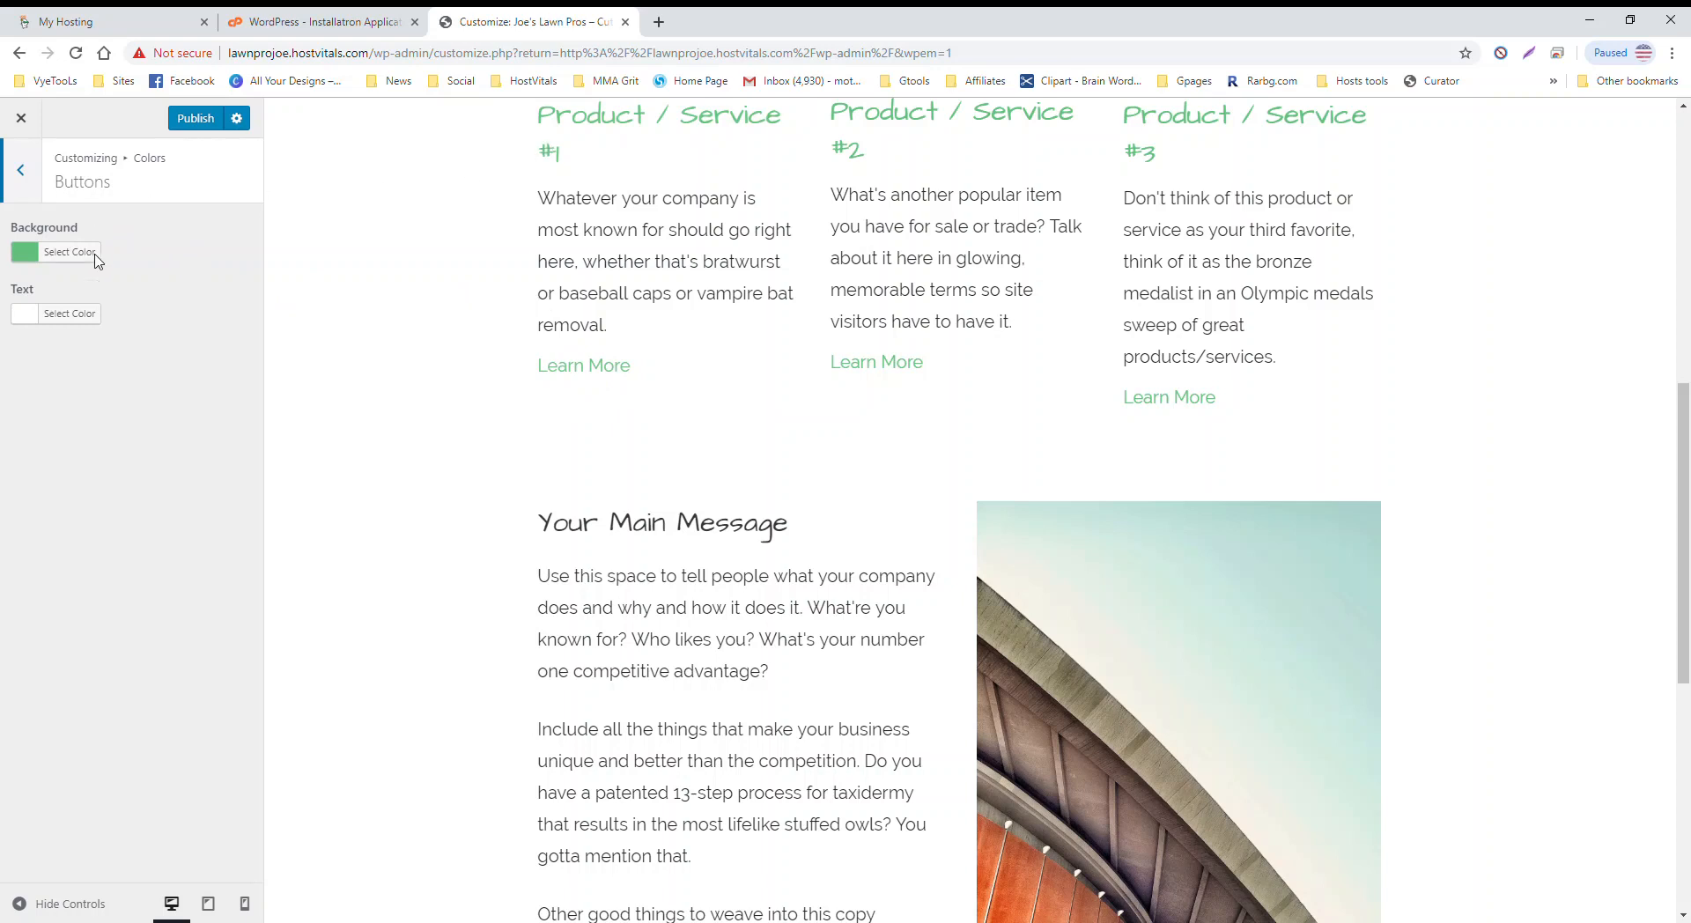
pyautogui.click(23, 183)
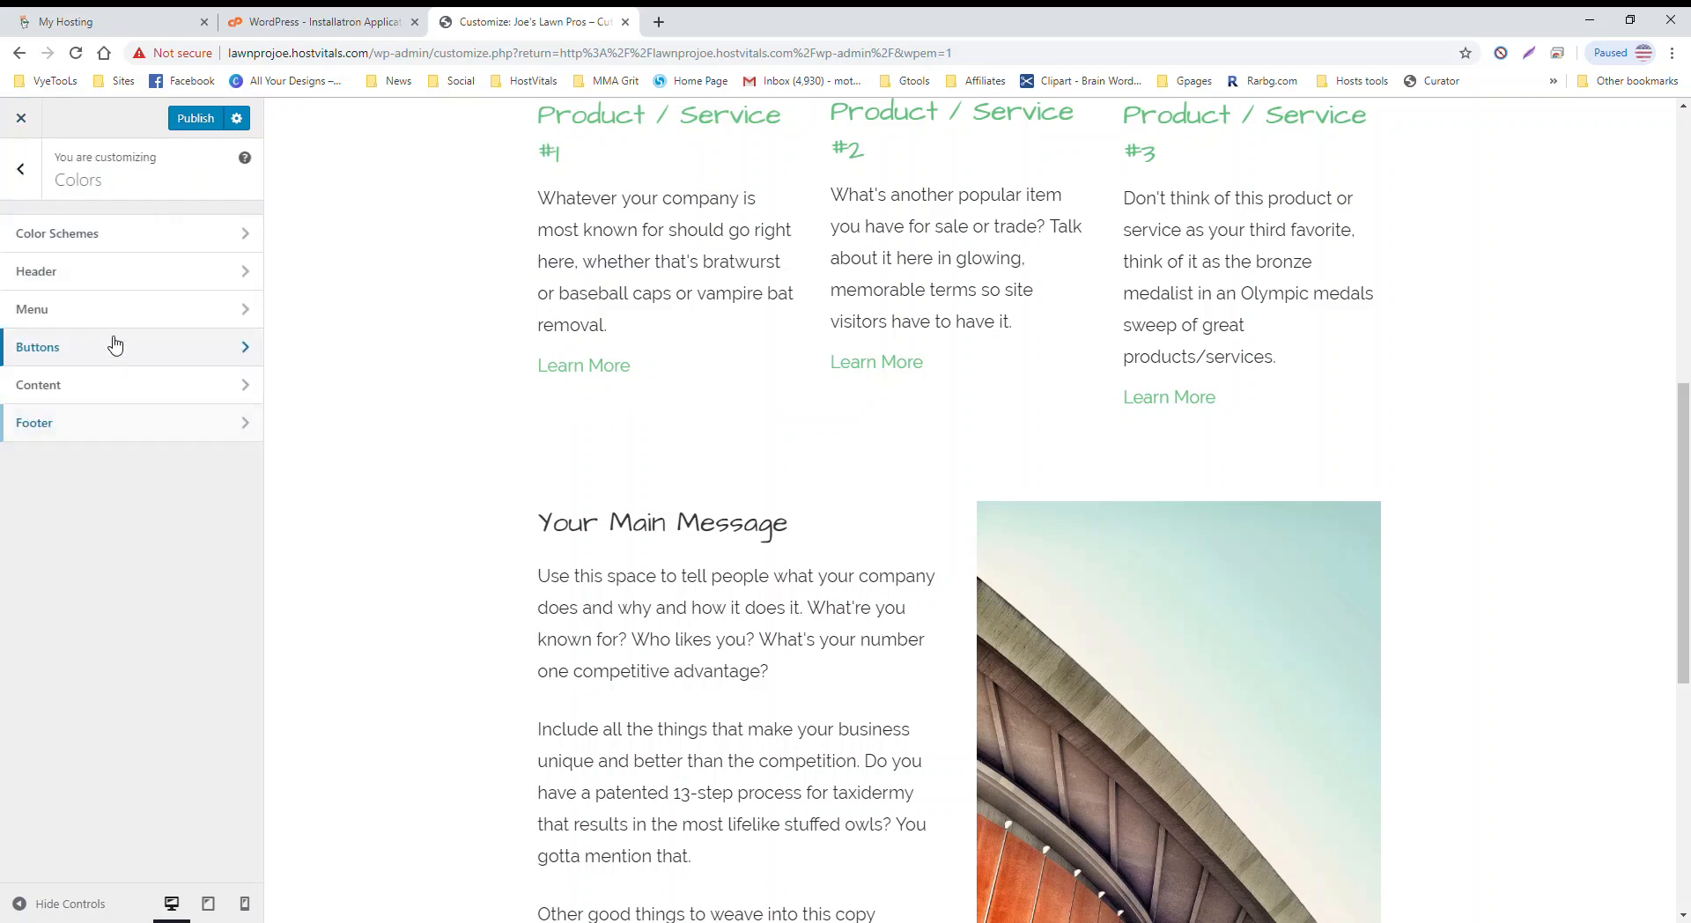
pyautogui.click(129, 381)
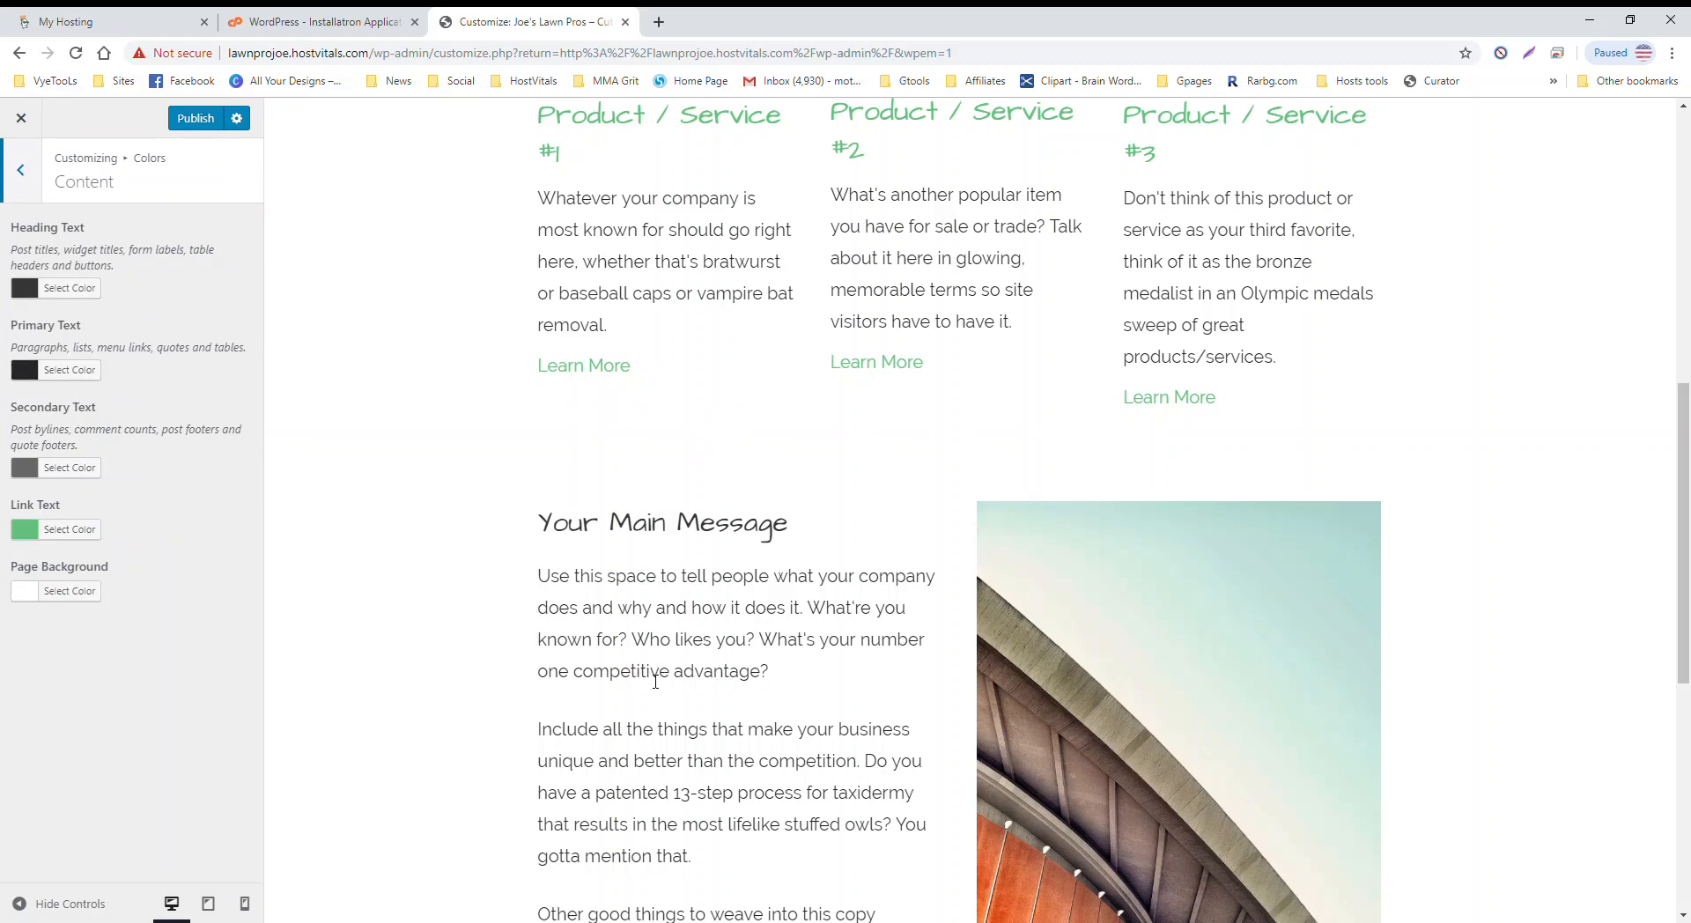
pyautogui.scroll(8, 452, 546)
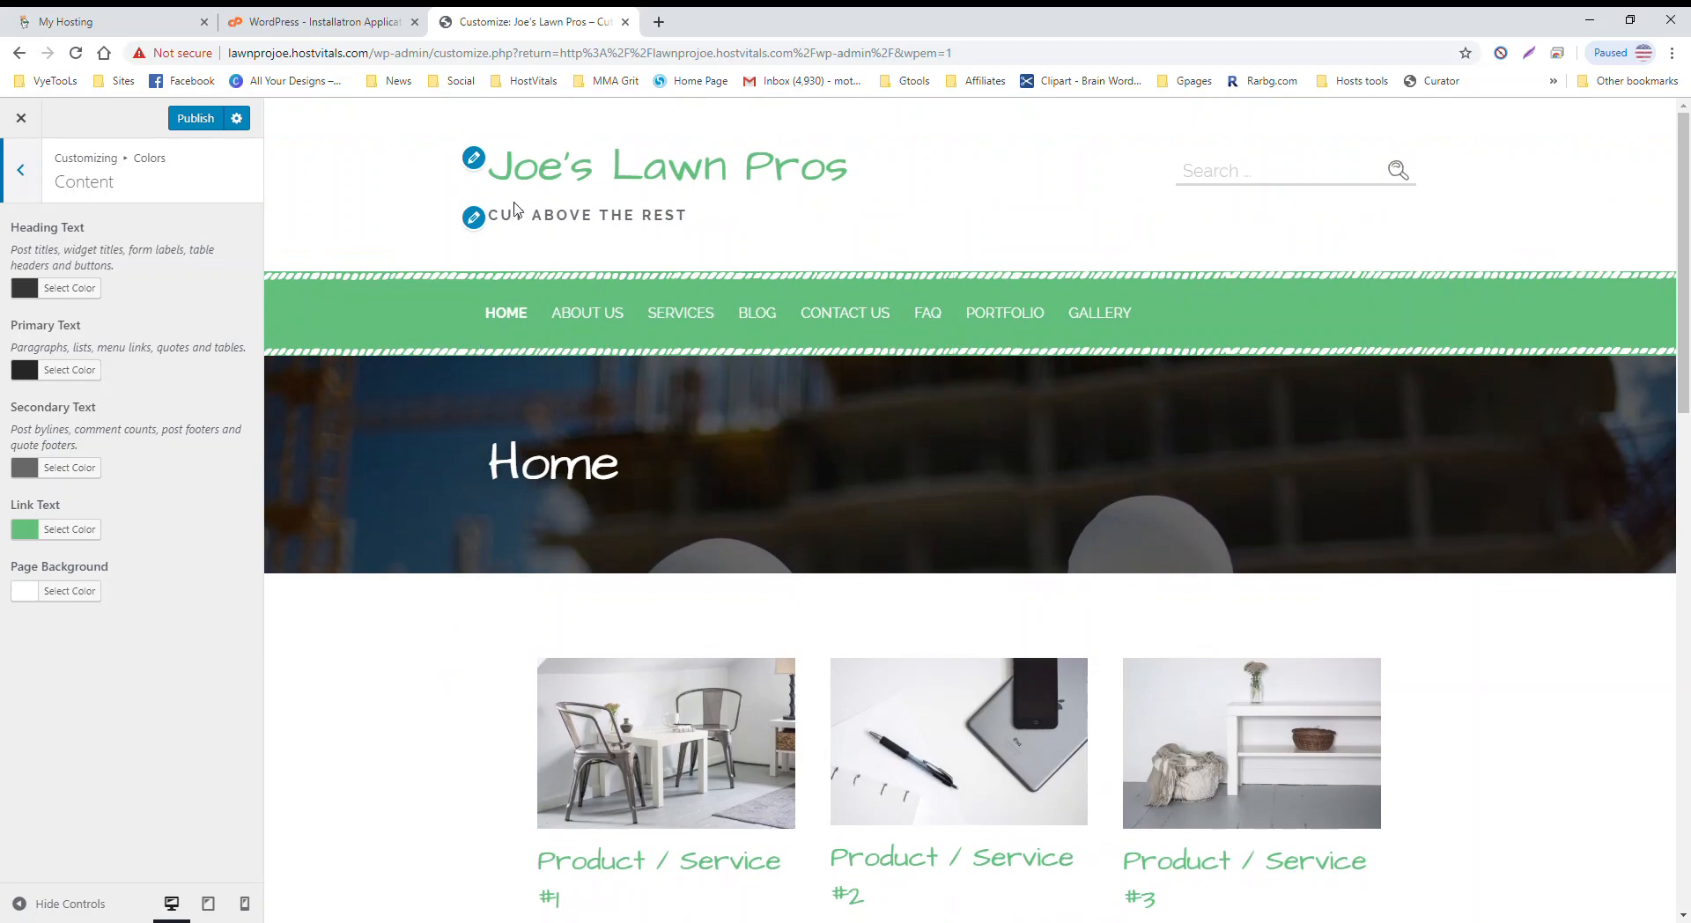
pyautogui.scroll(-8, 540, 264)
pyautogui.scroll(-3, 614, 382)
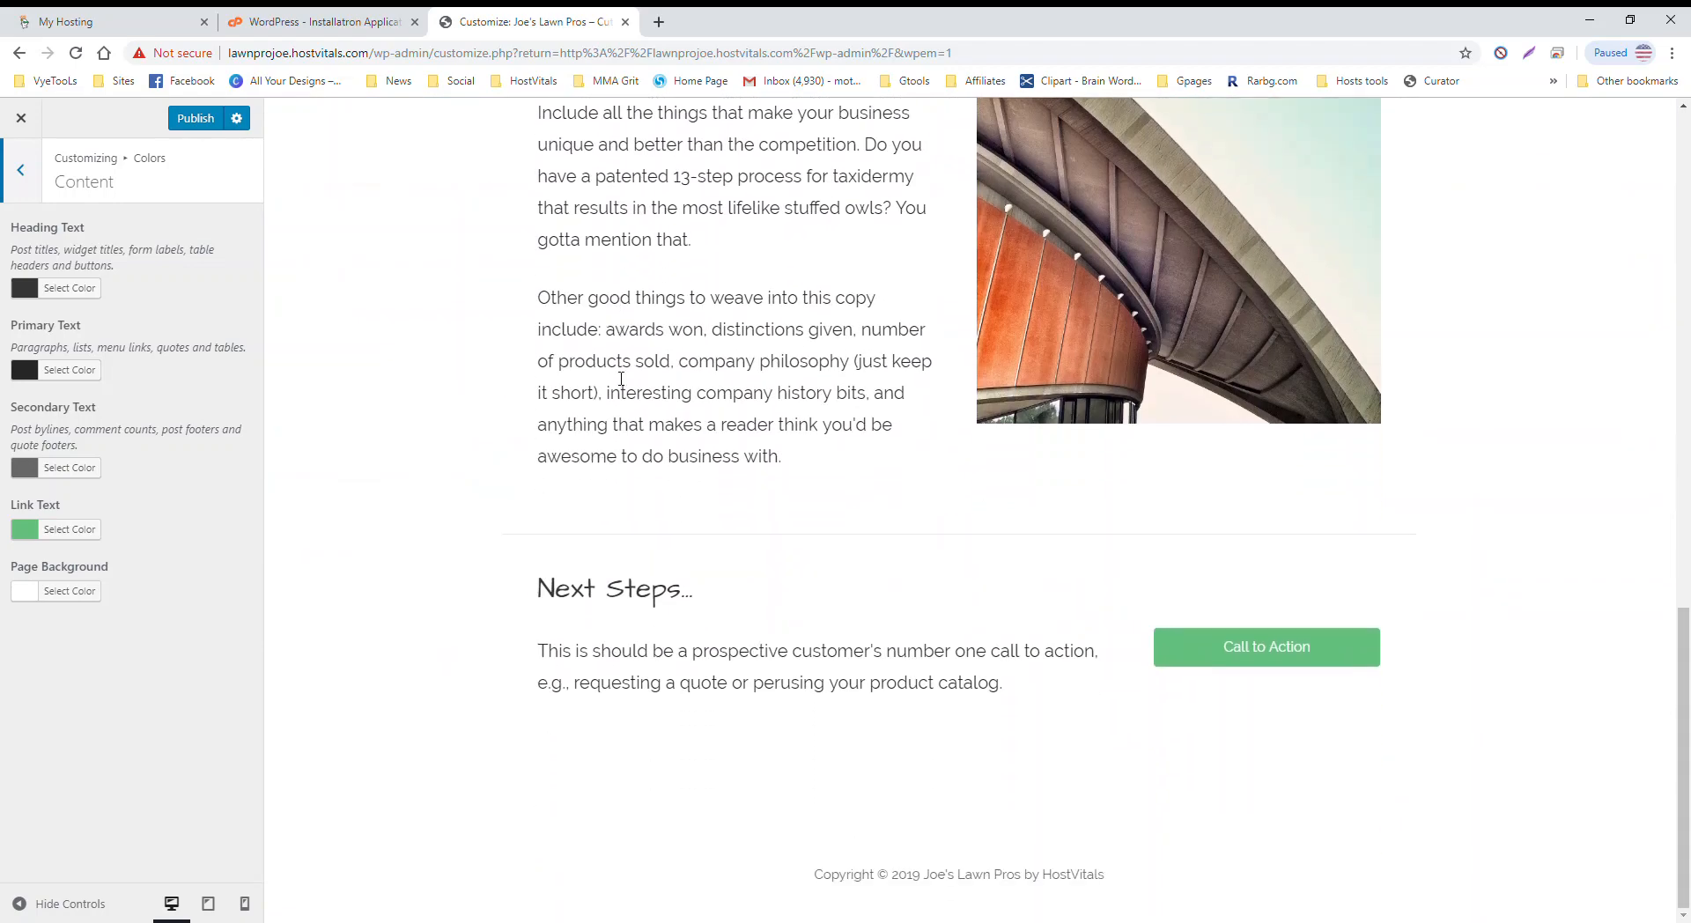
pyautogui.scroll(8, 664, 464)
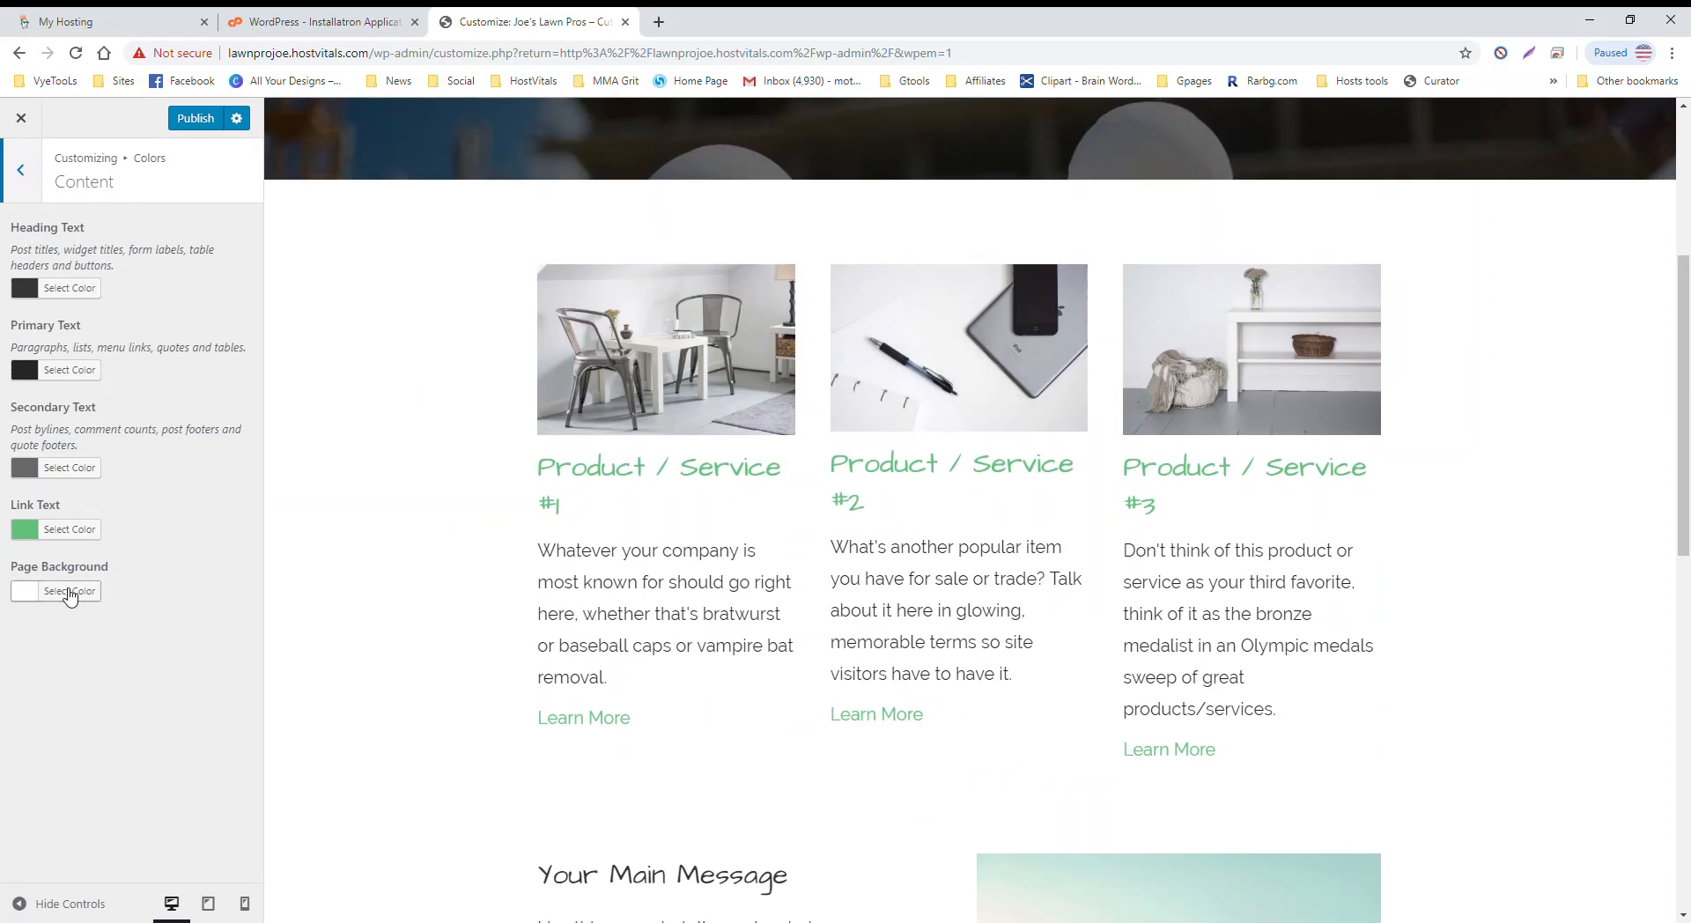
pyautogui.click(71, 597)
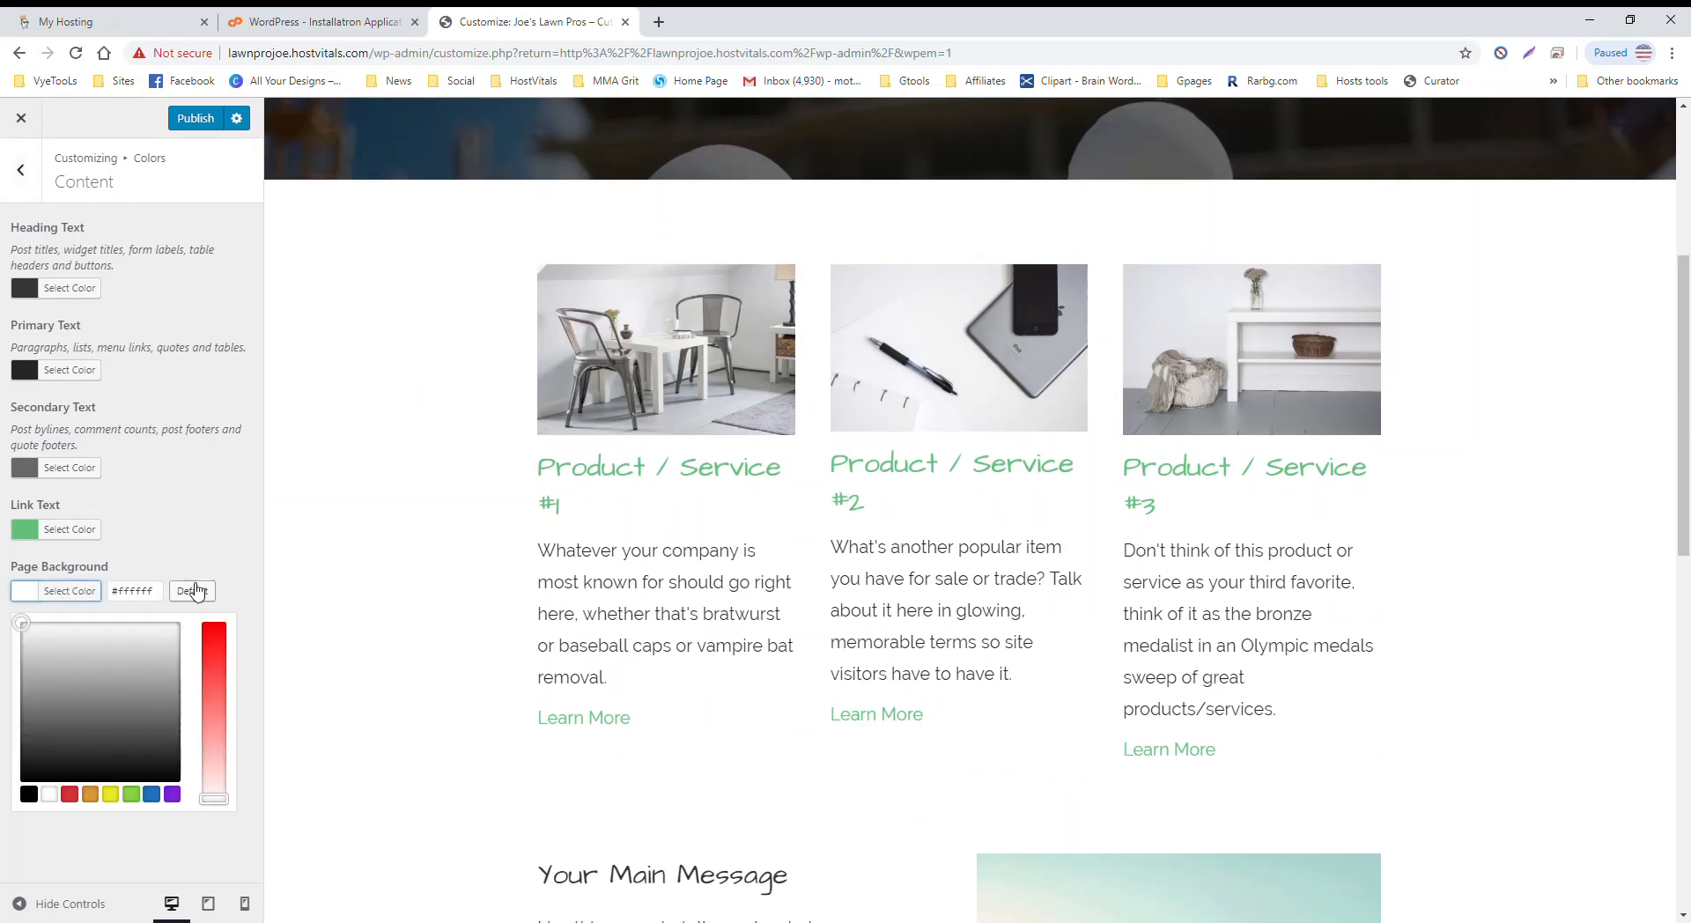
pyautogui.click(74, 794)
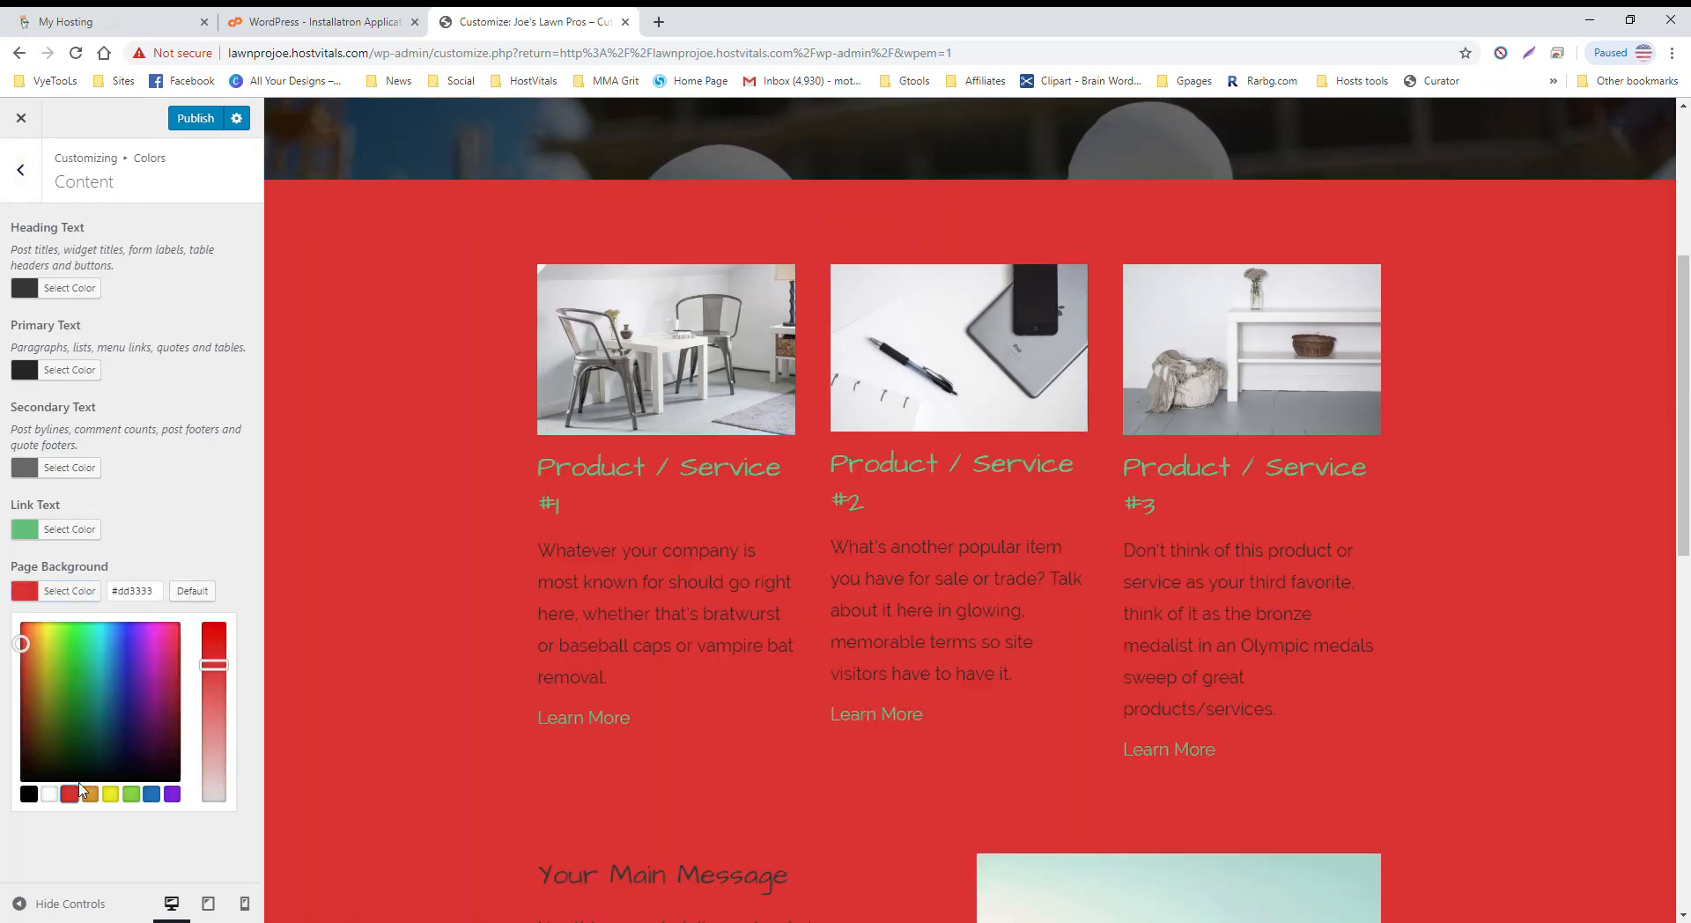
pyautogui.click(50, 794)
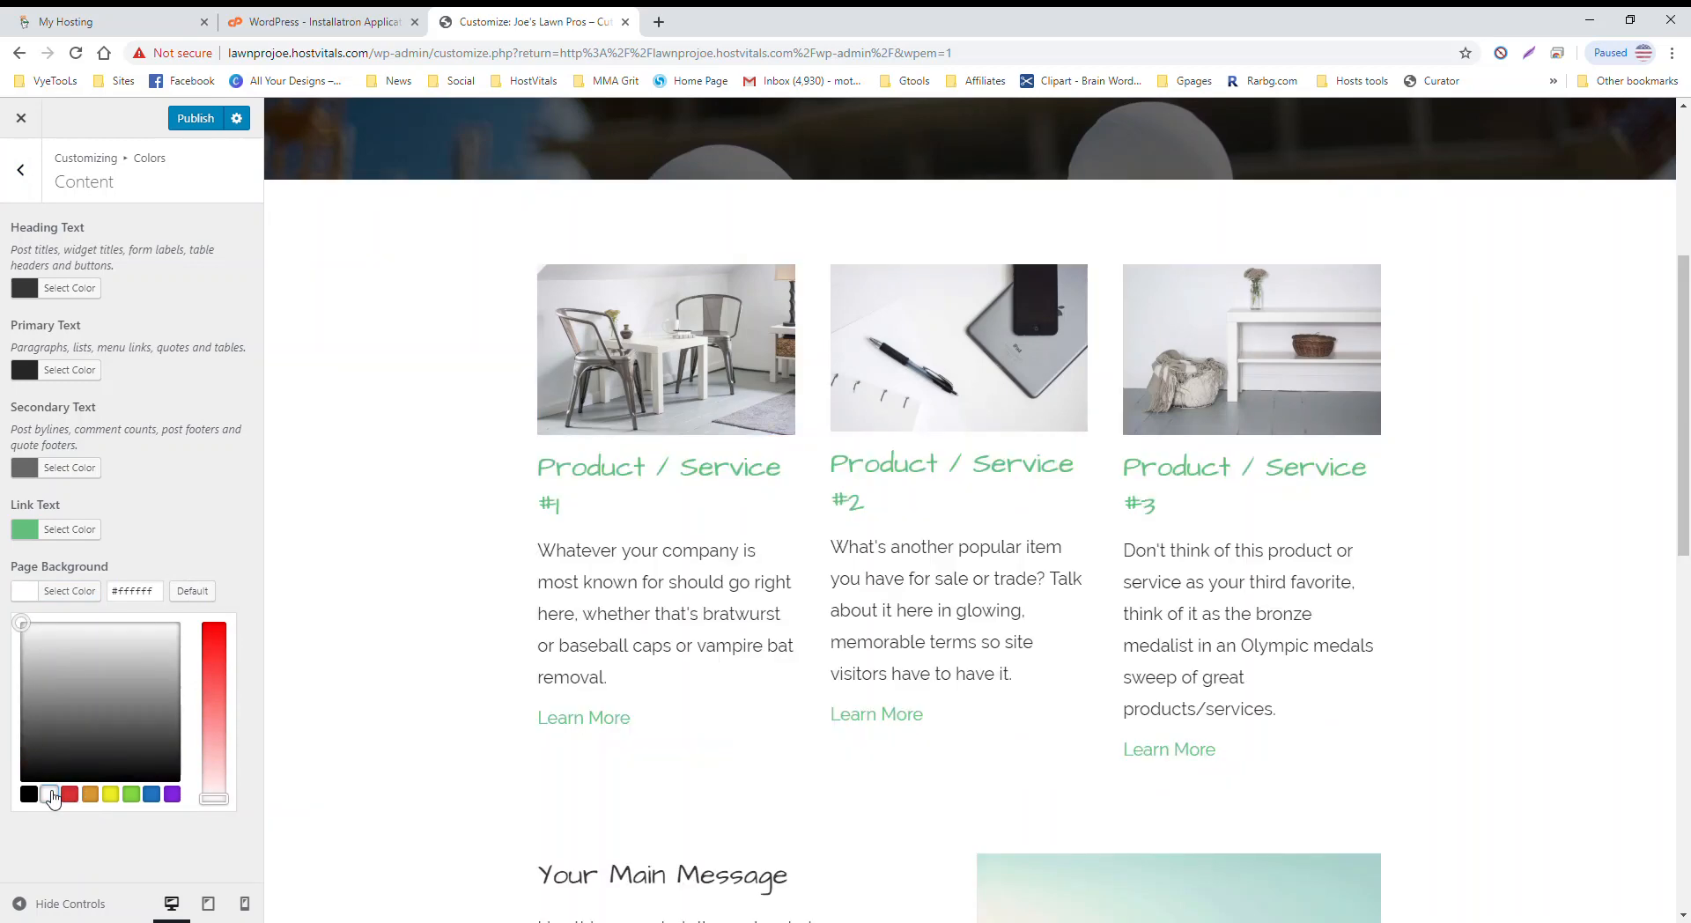
pyautogui.scroll(-7, 335, 659)
pyautogui.click(146, 508)
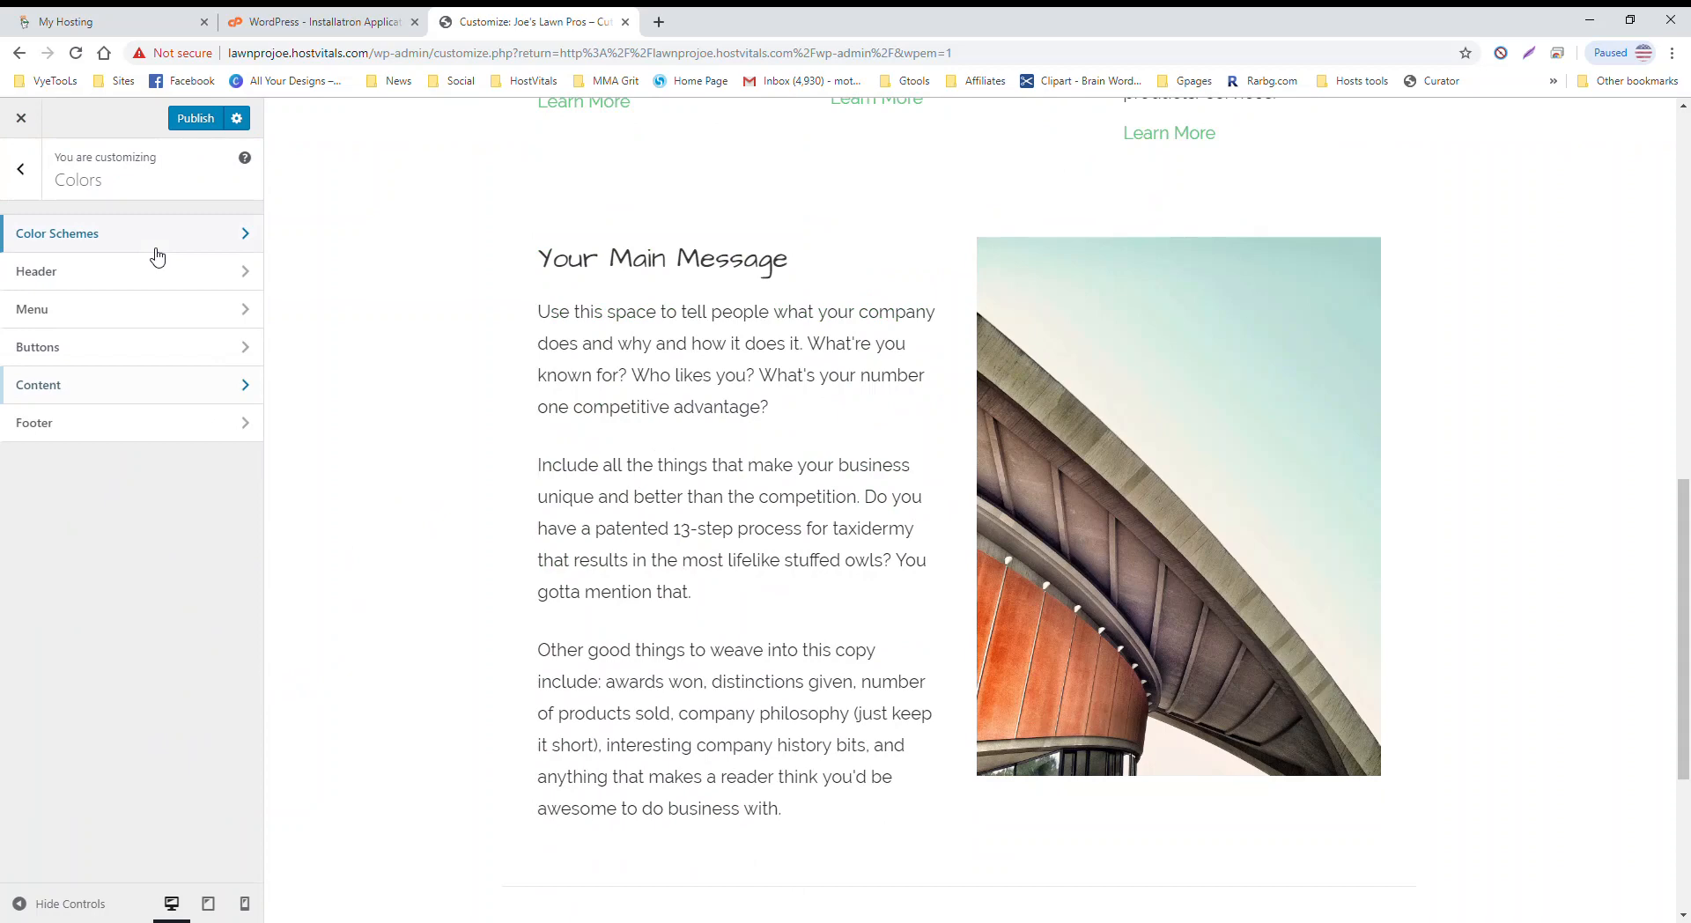
# Step: In Footer colors, try a blue footer background and green copyright text
pyautogui.click(163, 426)
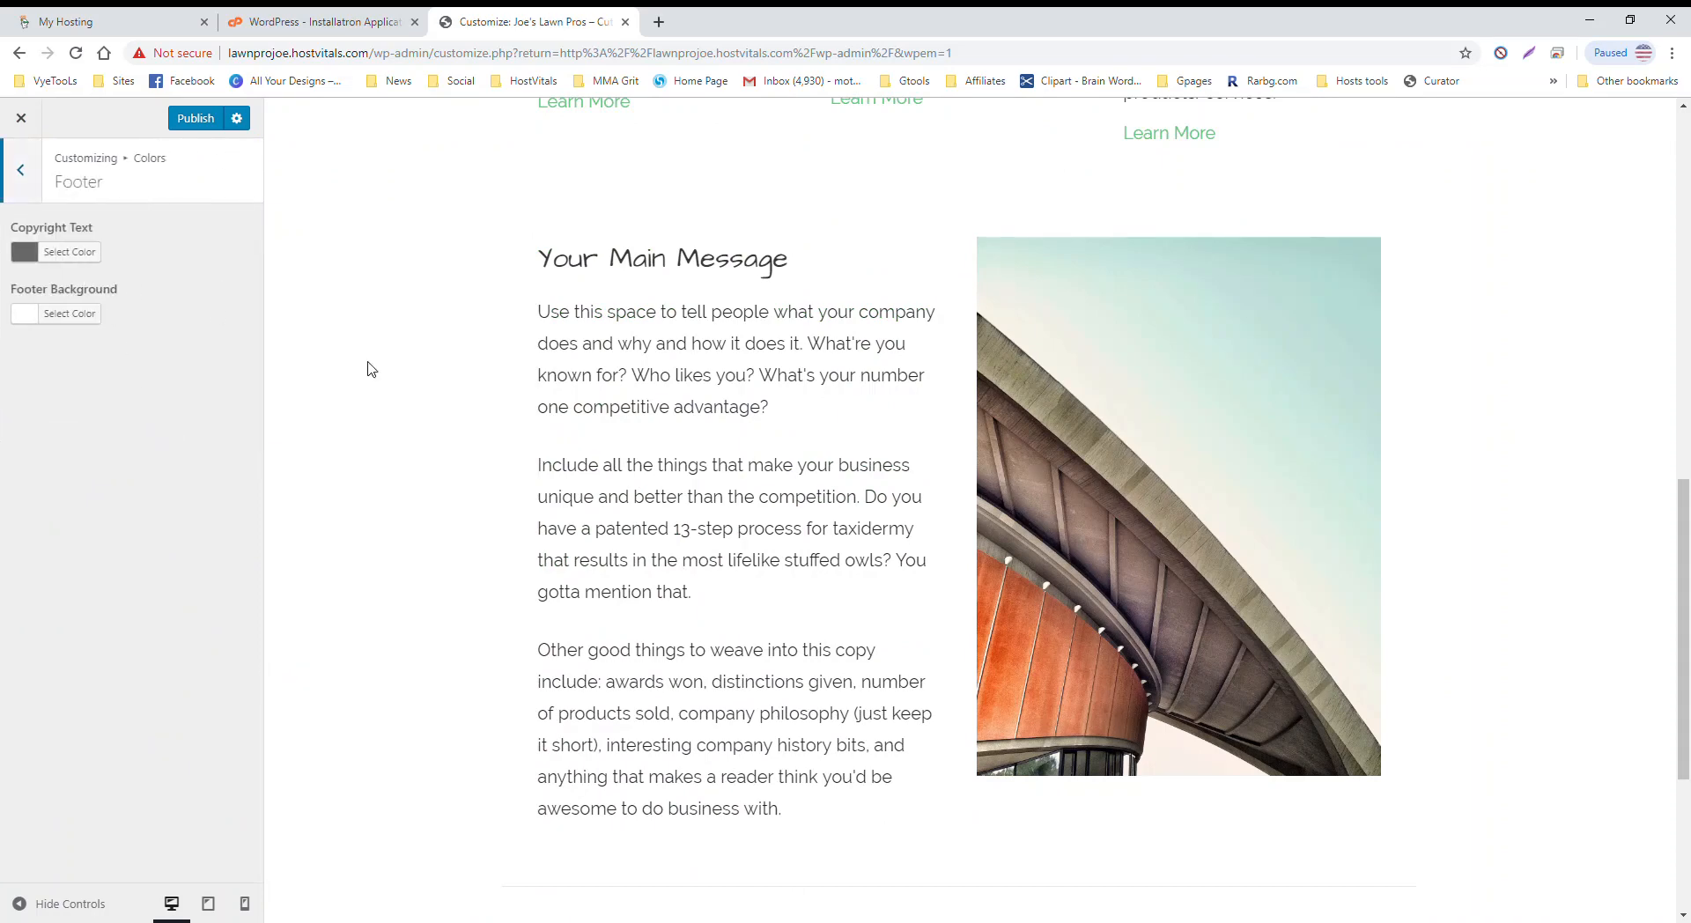
pyautogui.scroll(-4, 654, 507)
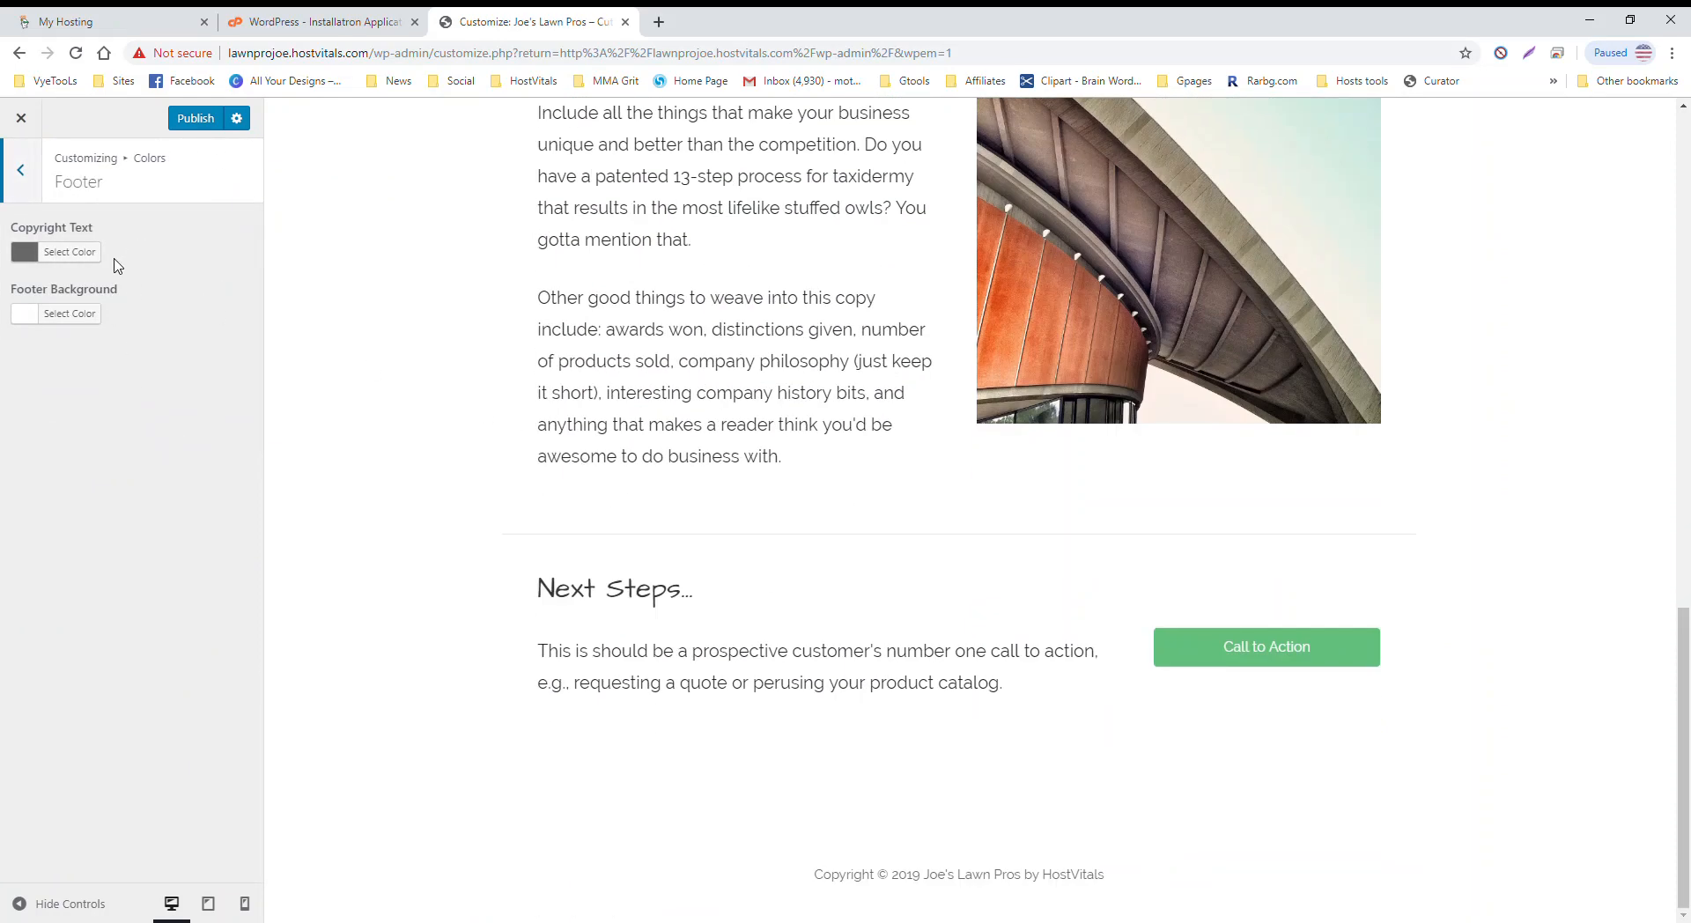
pyautogui.click(93, 314)
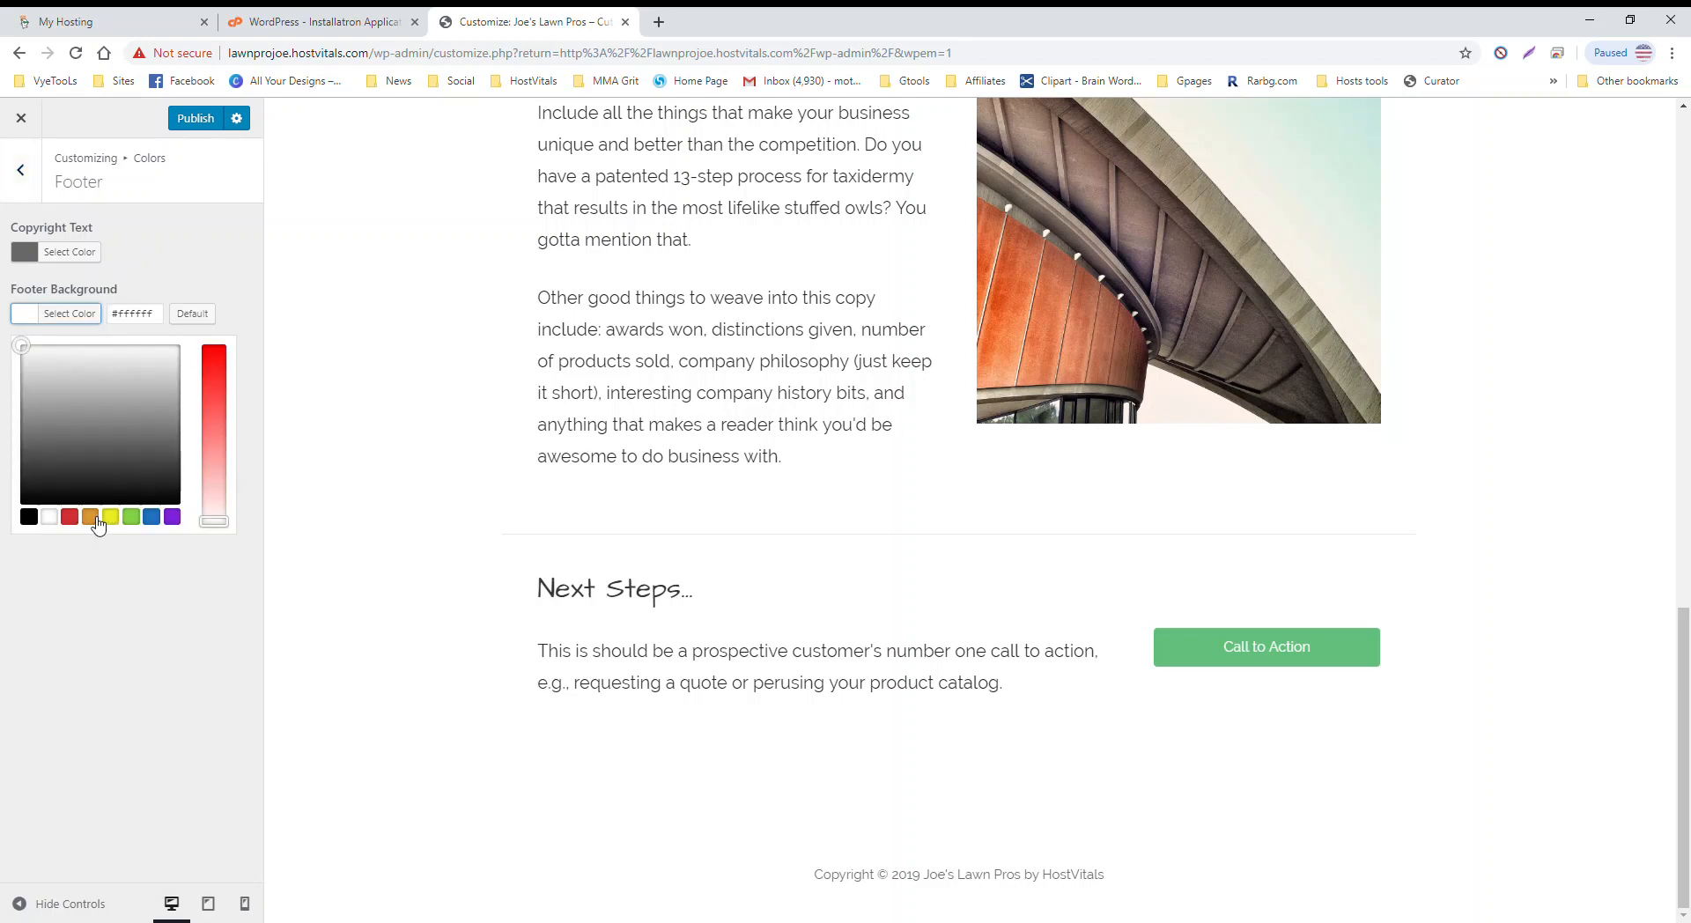
pyautogui.click(151, 518)
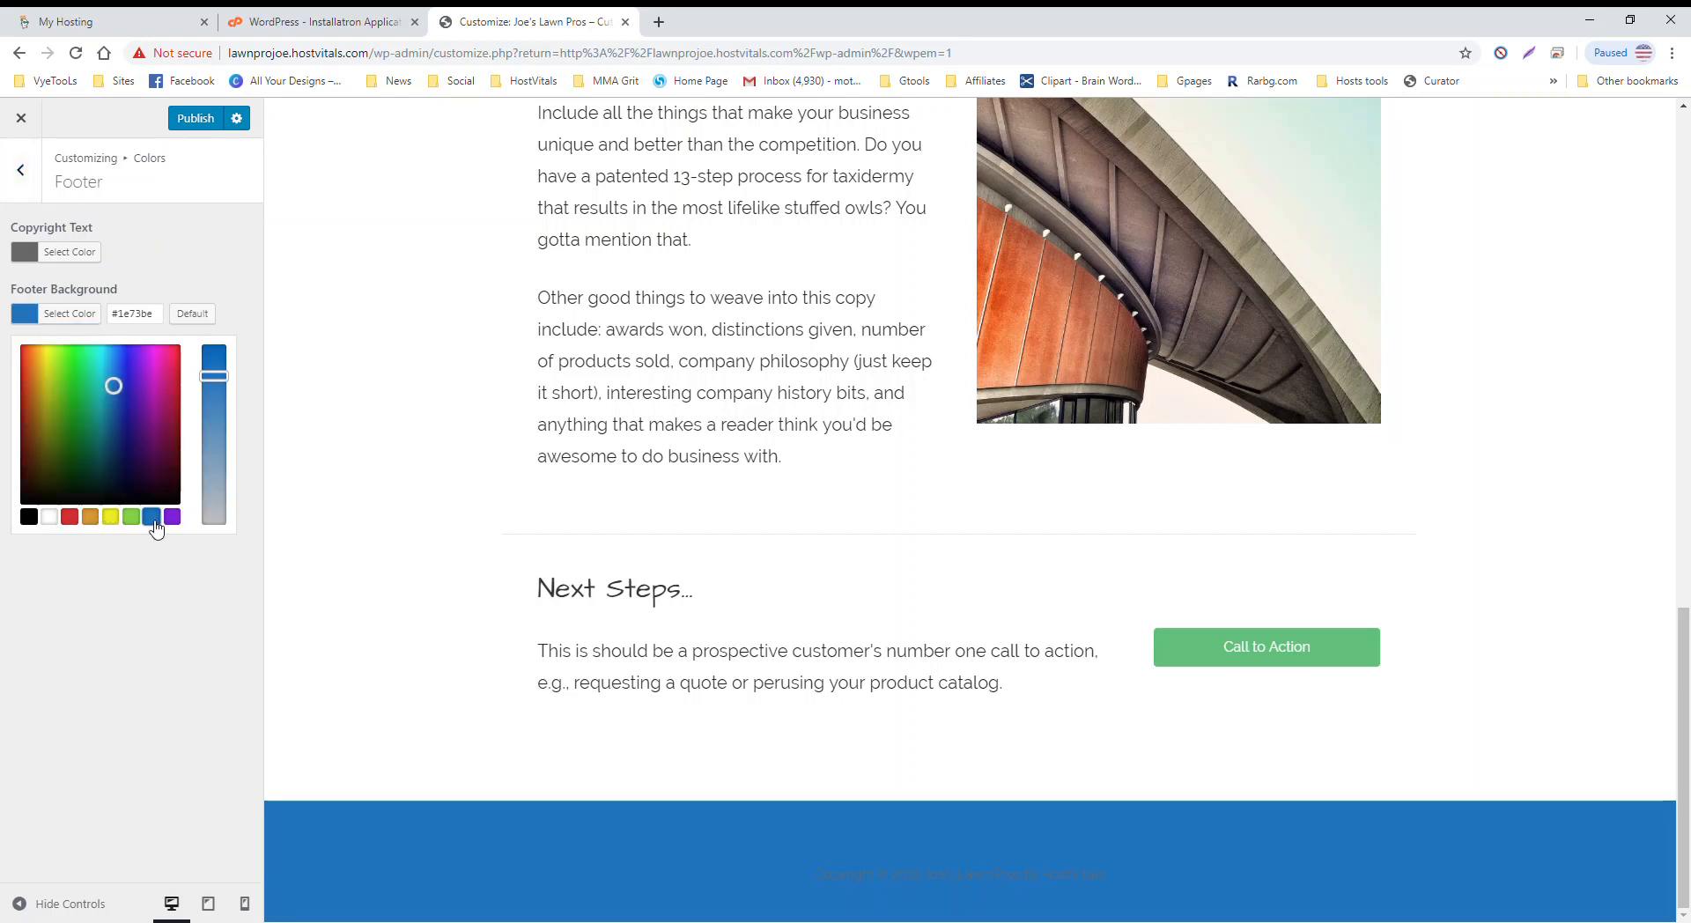
pyautogui.click(69, 251)
pyautogui.click(131, 455)
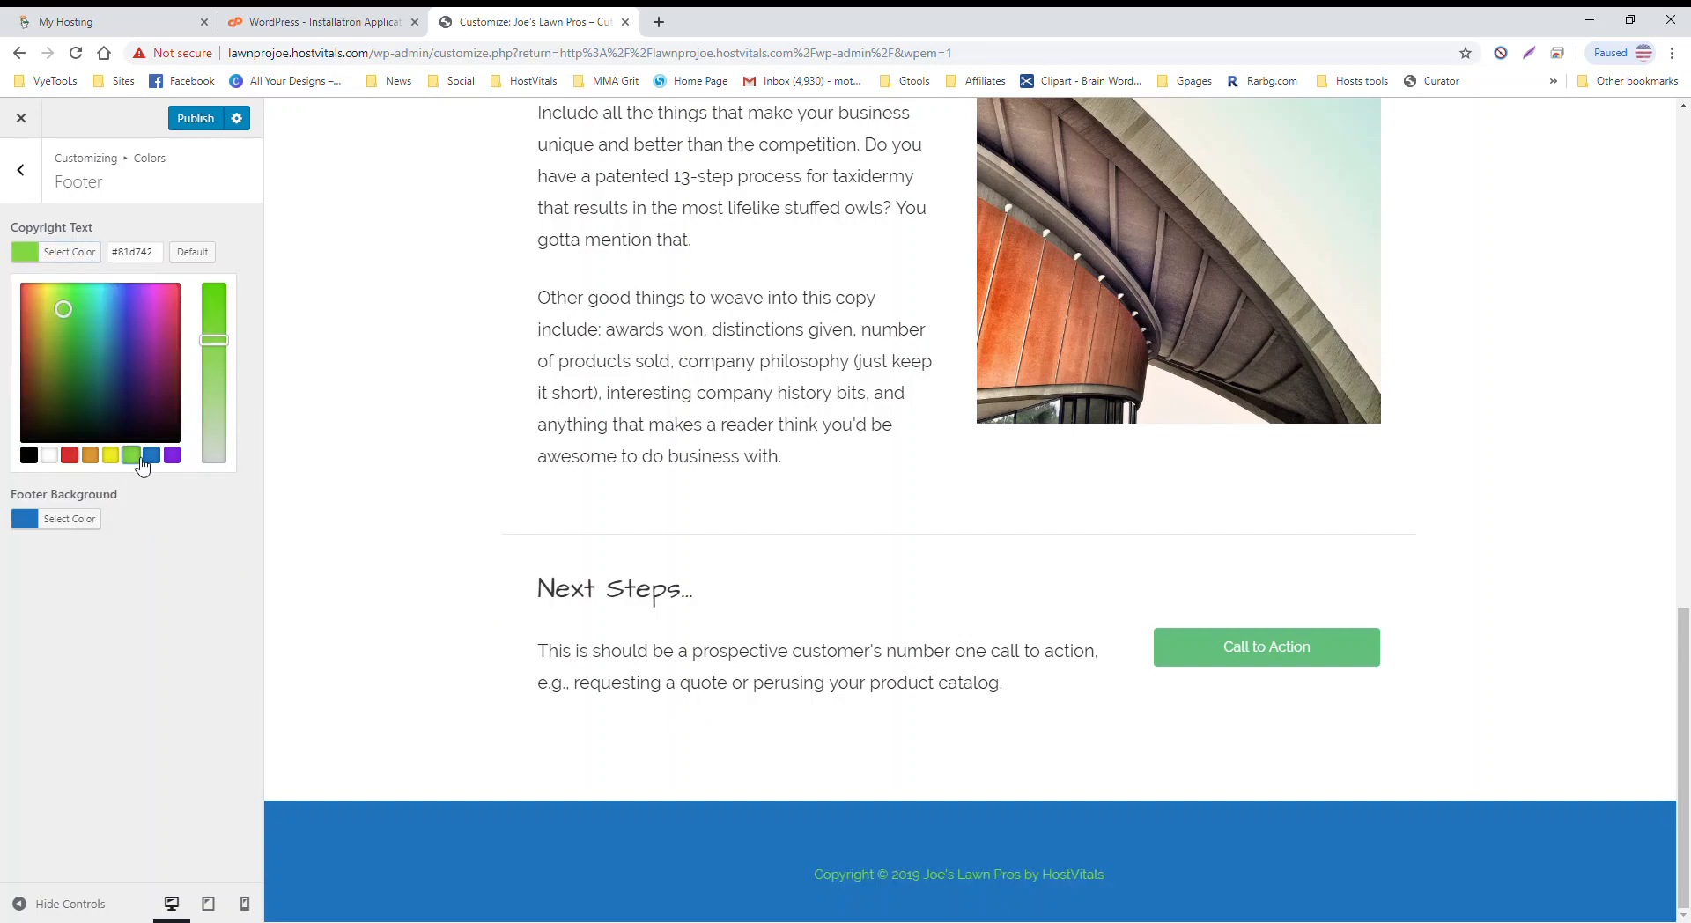
# Step: Reset the footer background and adjust it to gray #7a7a7a, then make the copyright text white
pyautogui.scroll(9, 731, 775)
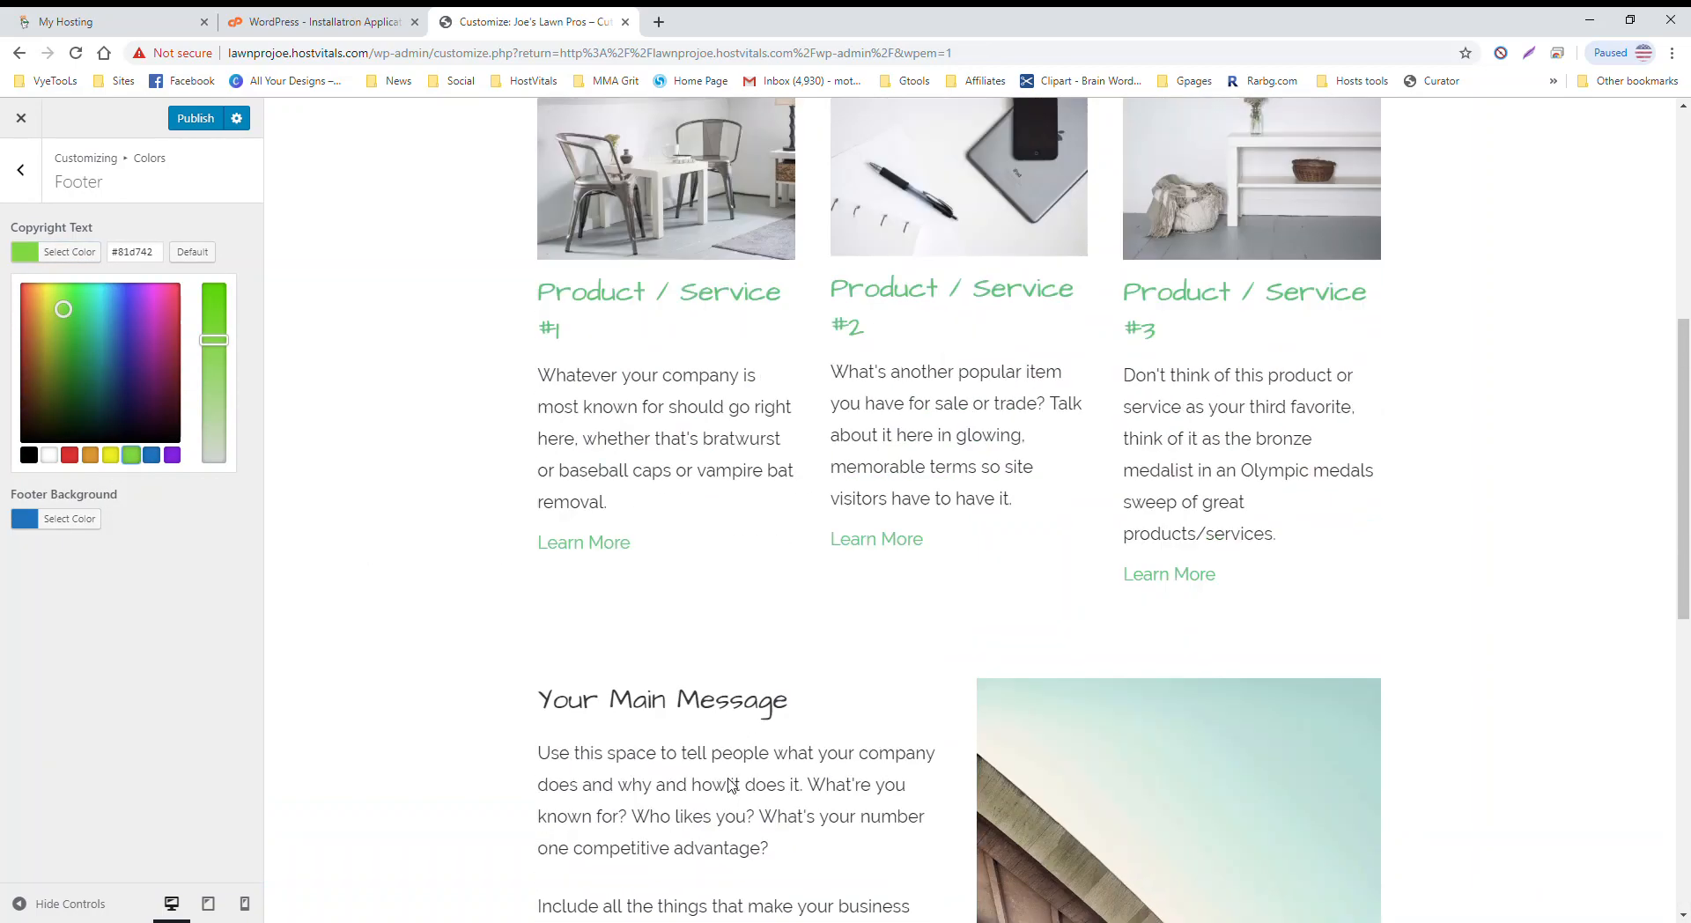
pyautogui.scroll(-5, 718, 772)
pyautogui.scroll(-4, 718, 772)
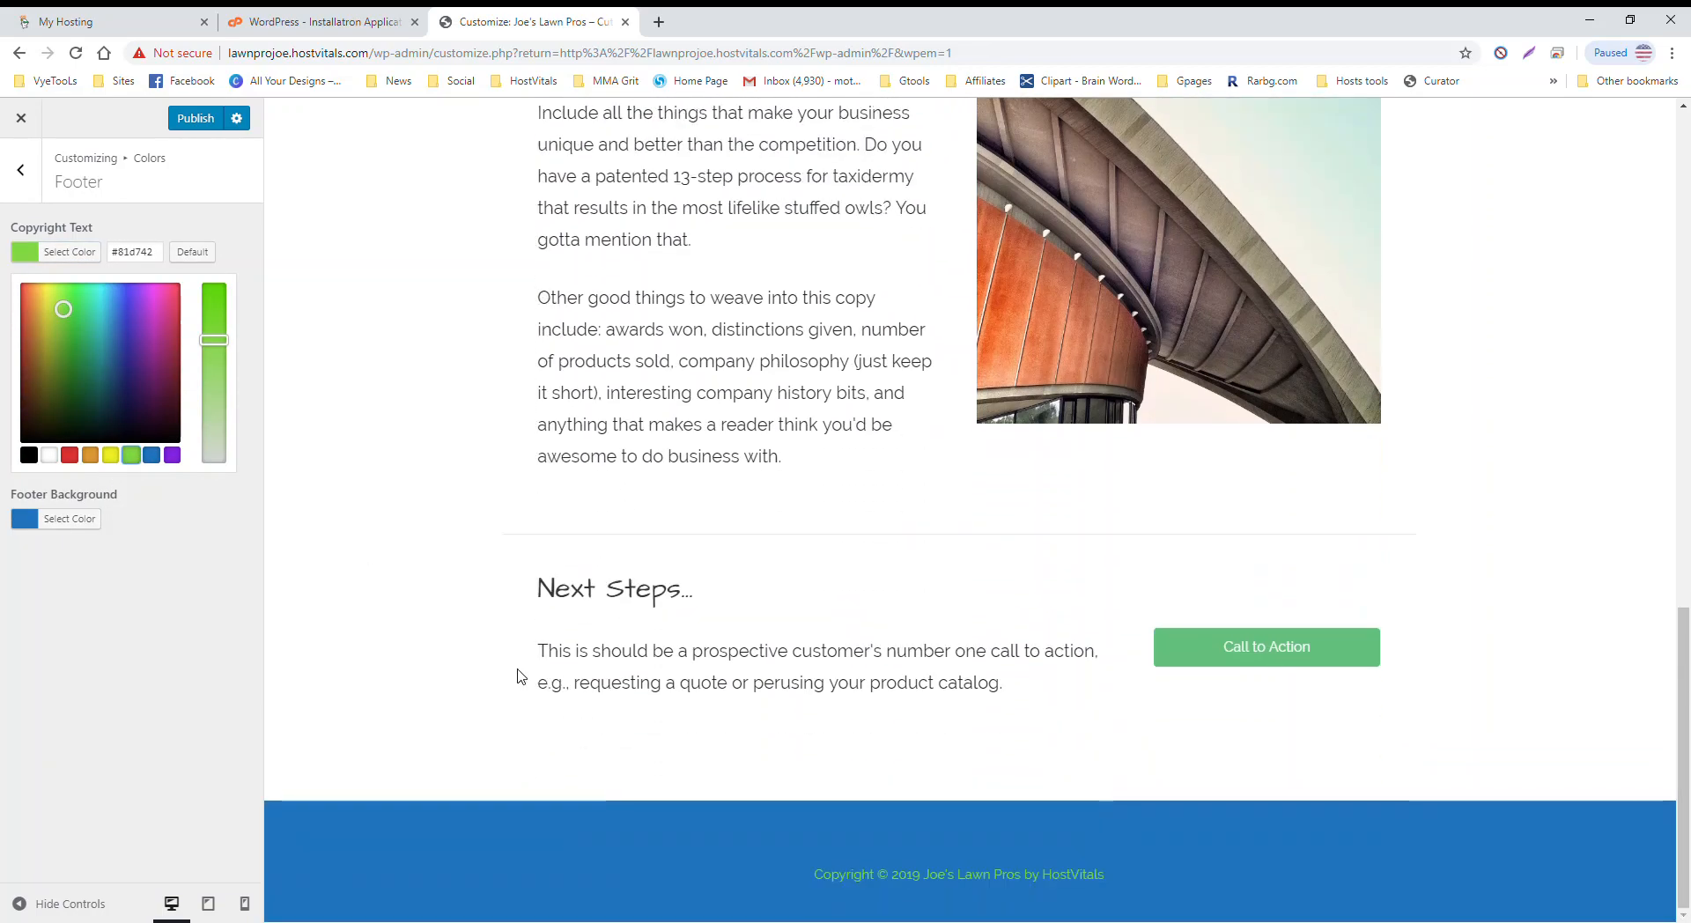
pyautogui.click(70, 519)
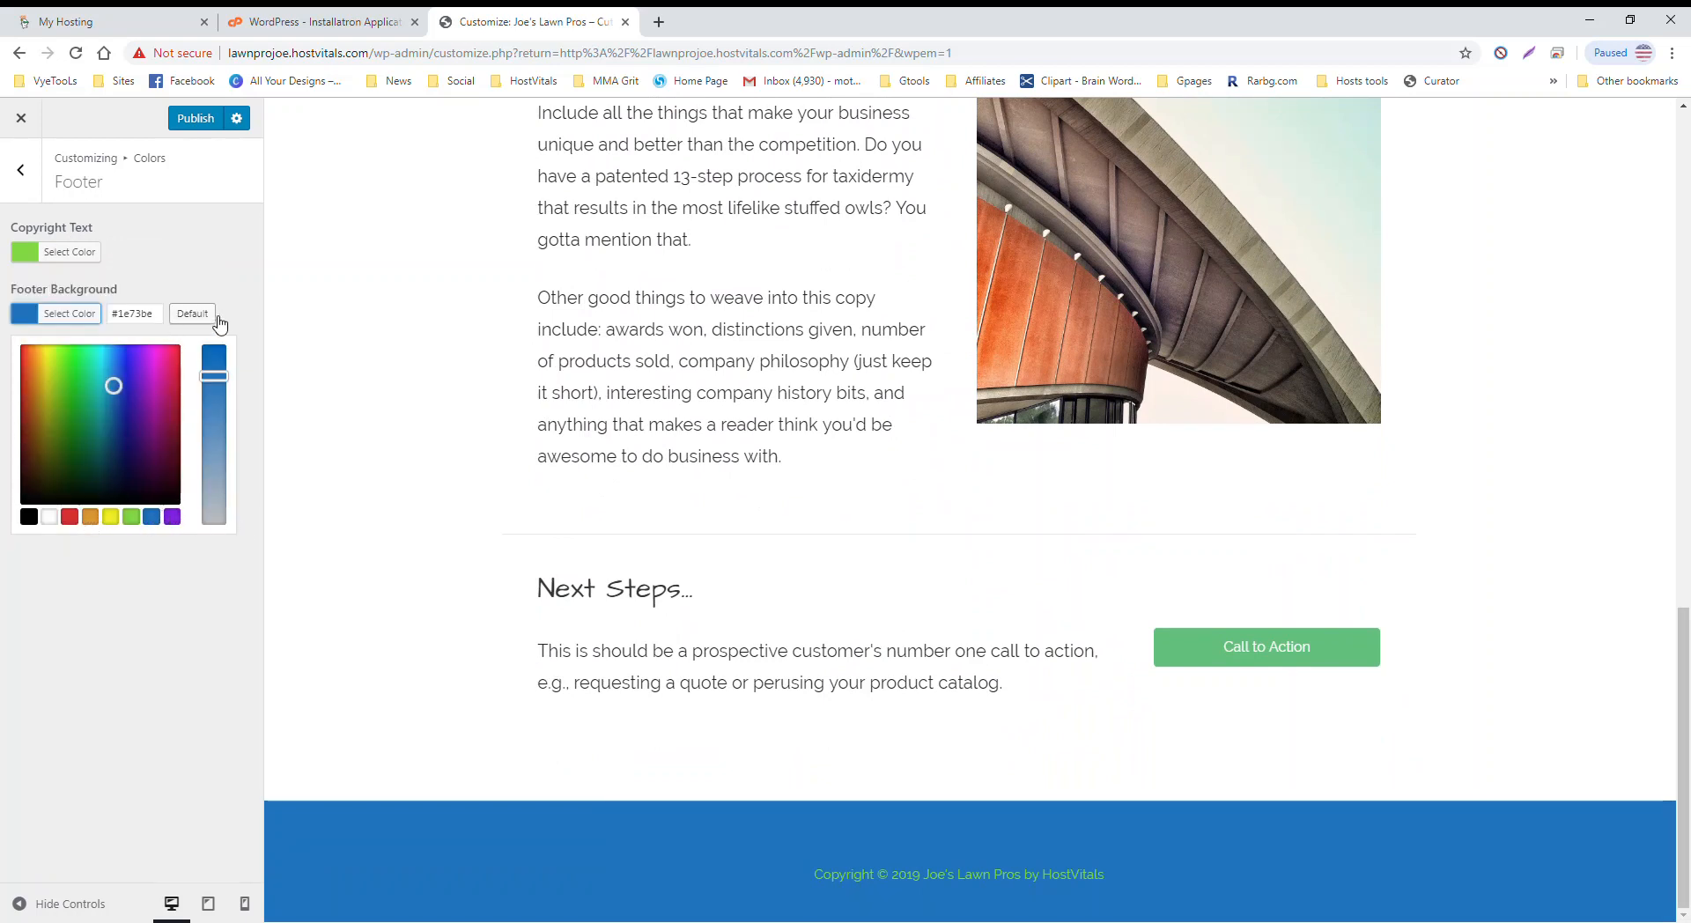
pyautogui.click(192, 313)
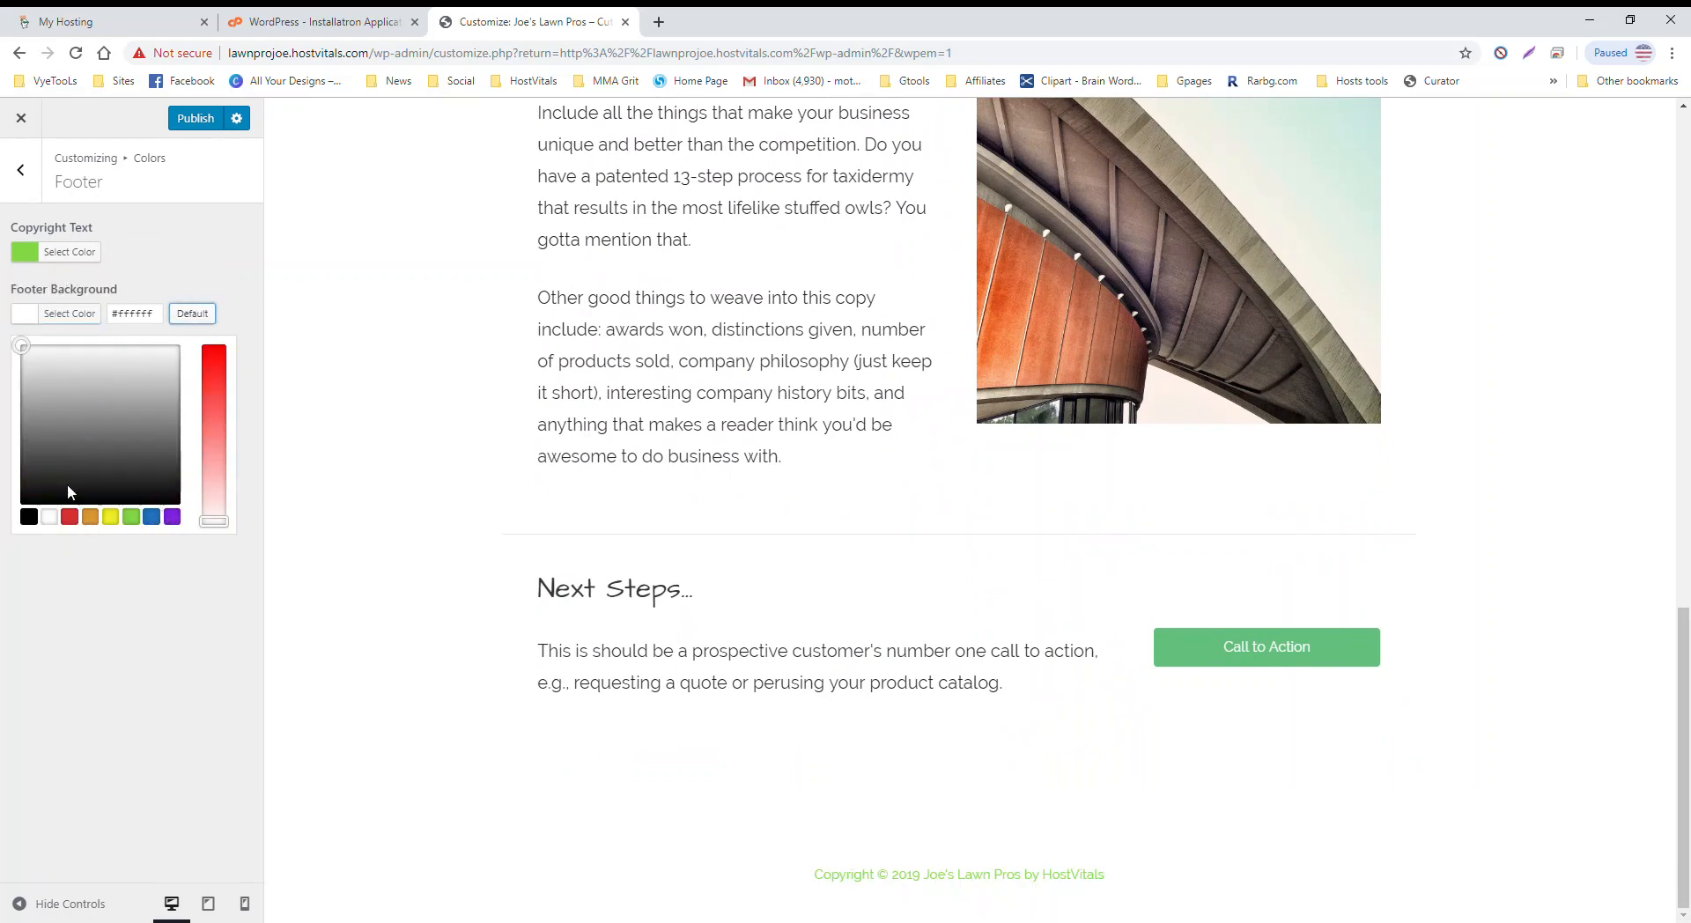
pyautogui.click(32, 516)
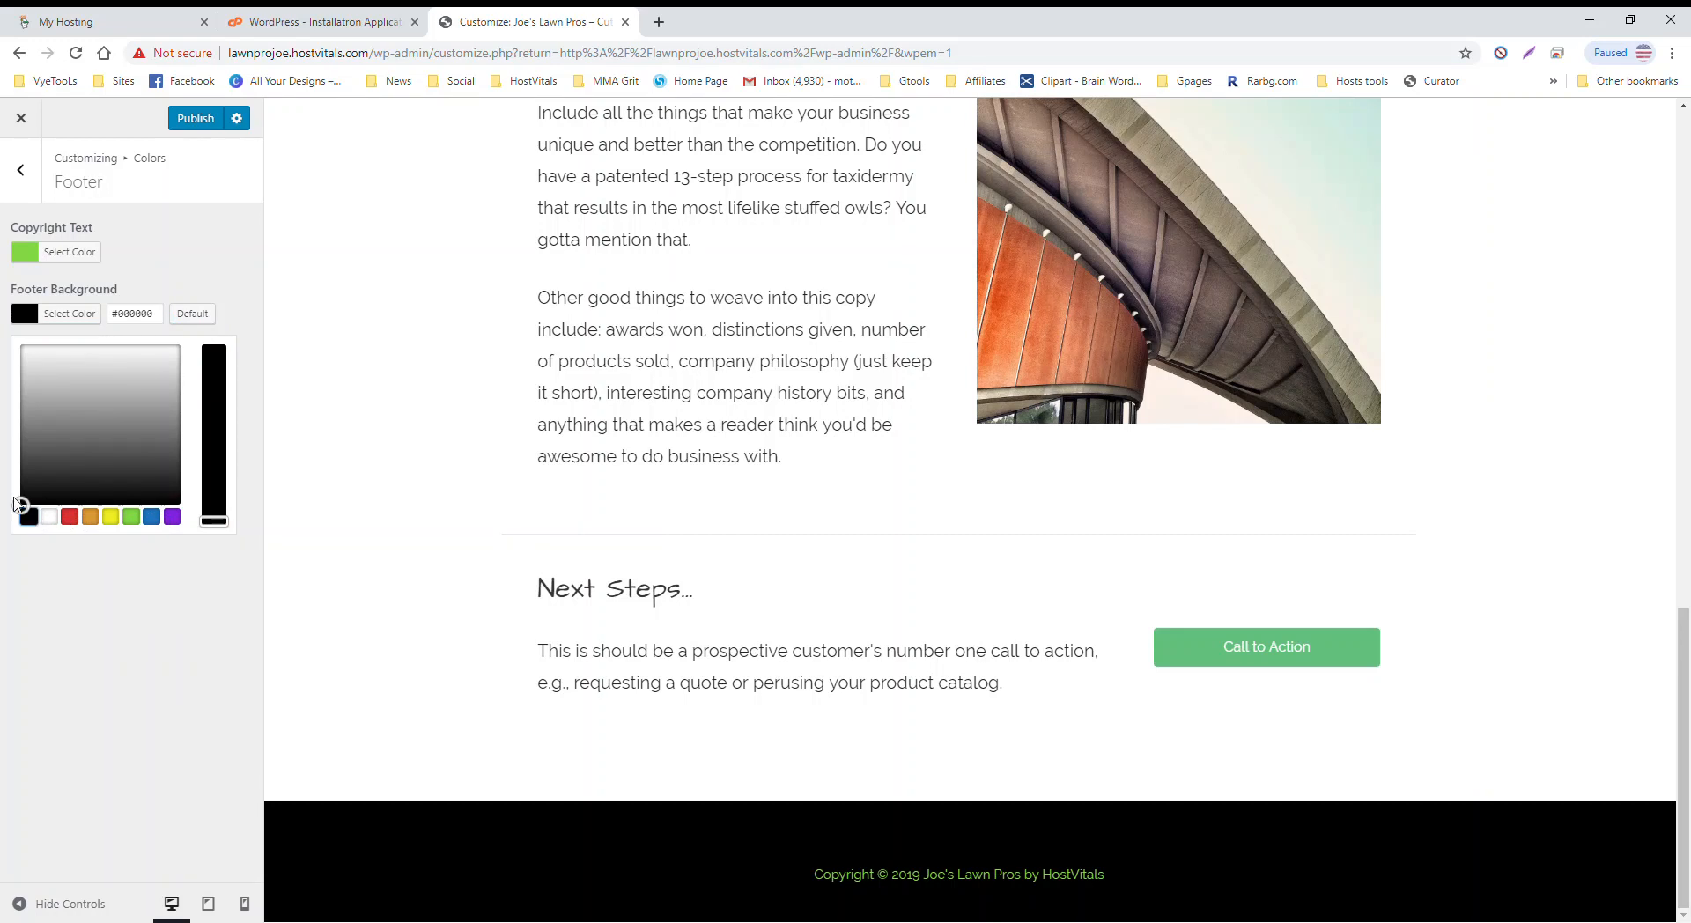
pyautogui.moveTo(17, 505); pyautogui.dragTo(21, 428)
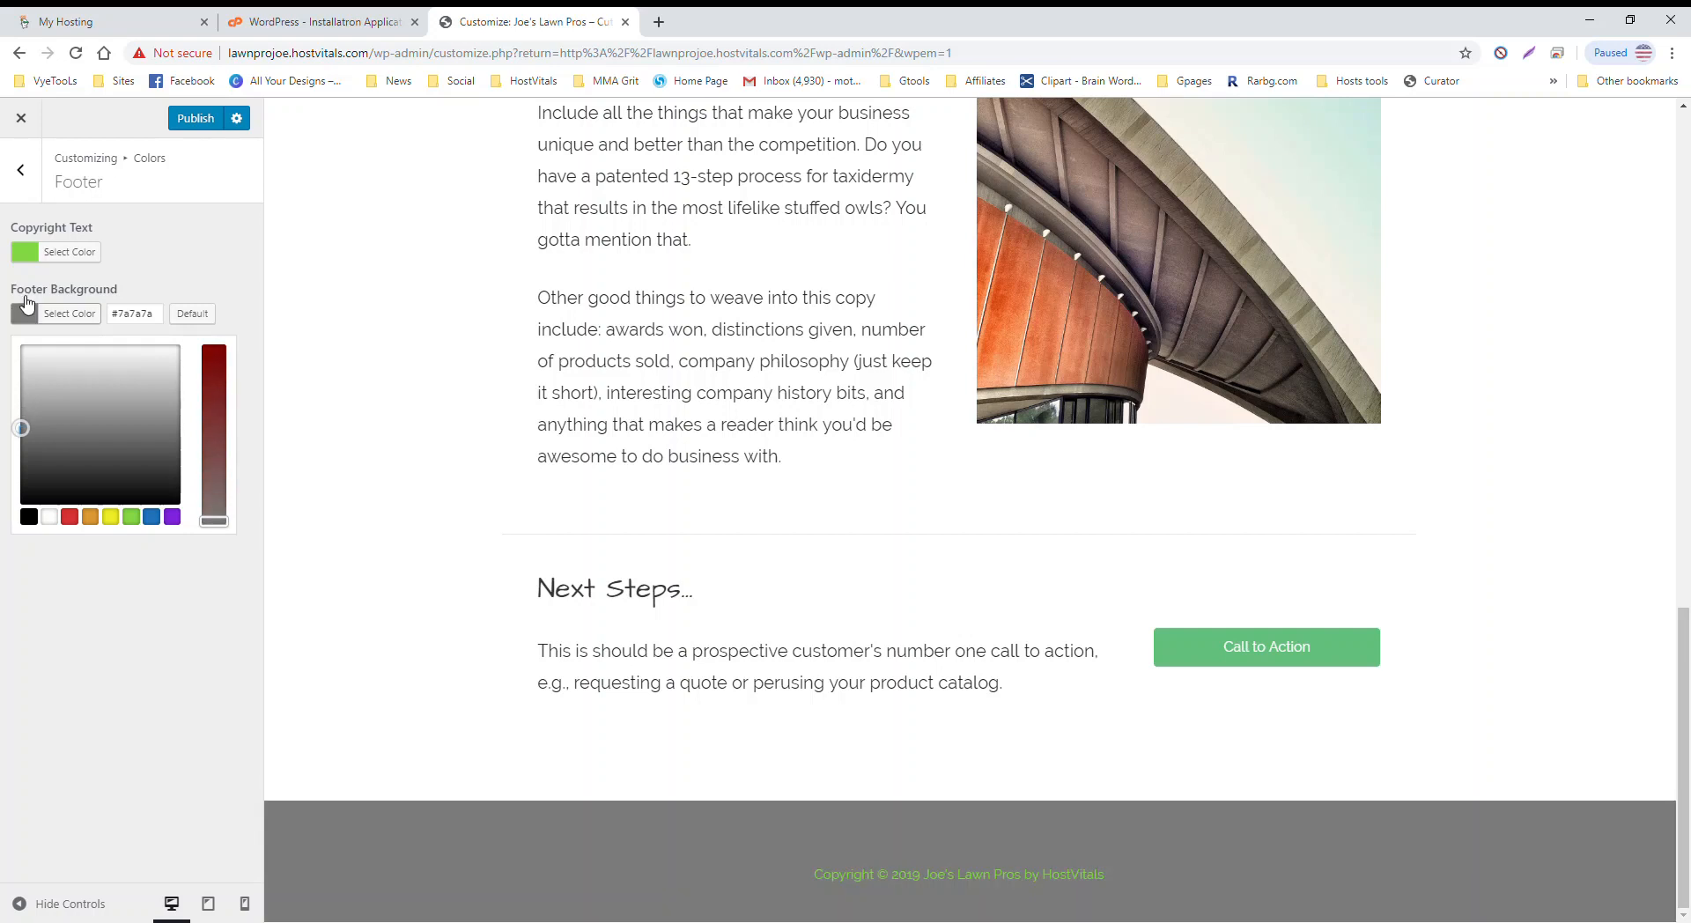
pyautogui.click(68, 252)
pyautogui.click(48, 457)
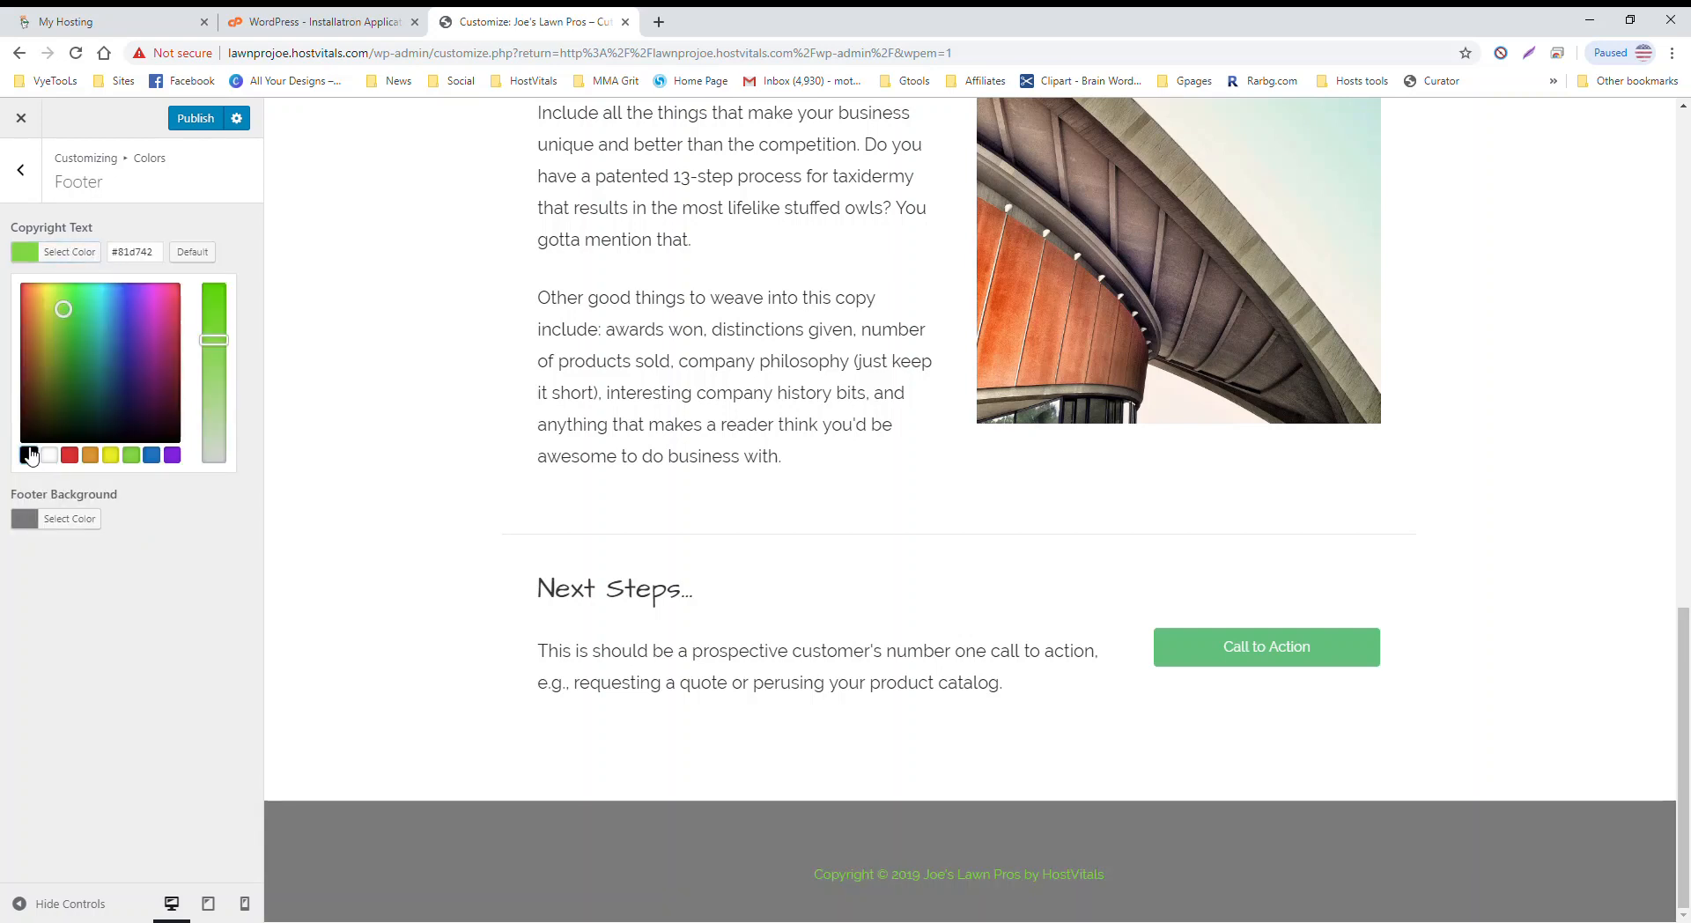